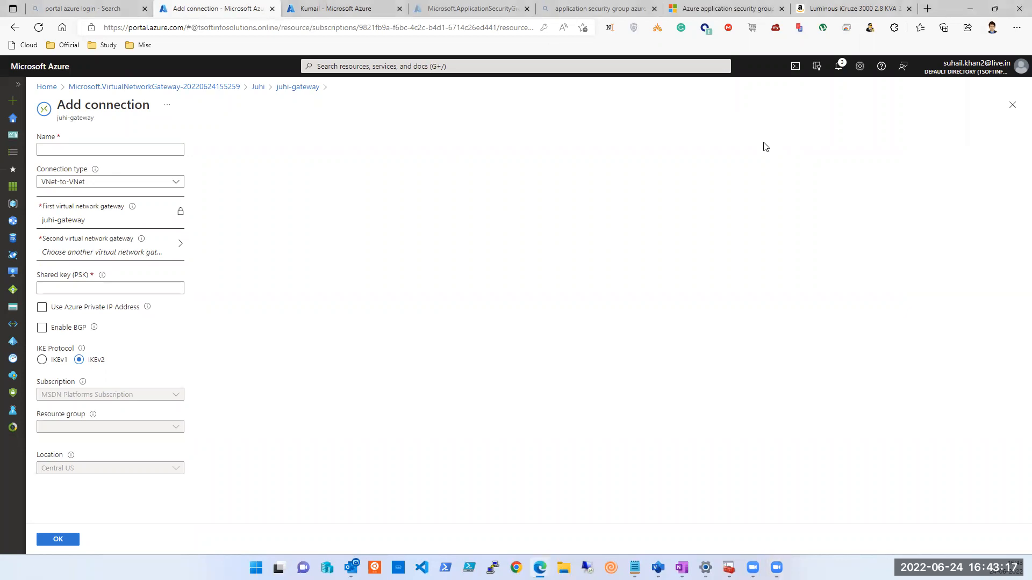
Close the connection blades, open juhi-vm-001, copy its public IP 13.89.41.57, and launch Remote Desktop.
left_click(1012, 105)
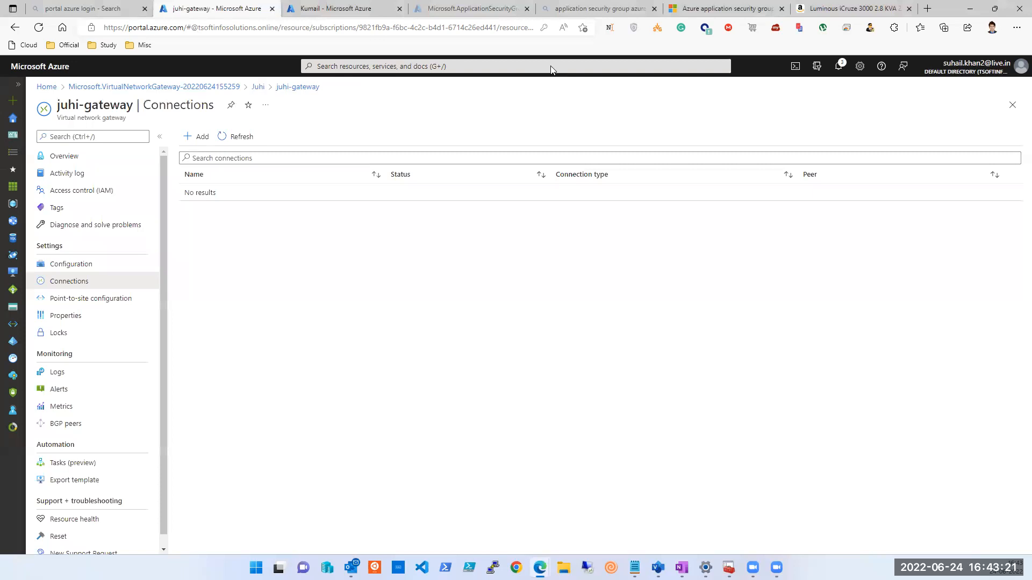
left_click(1015, 108)
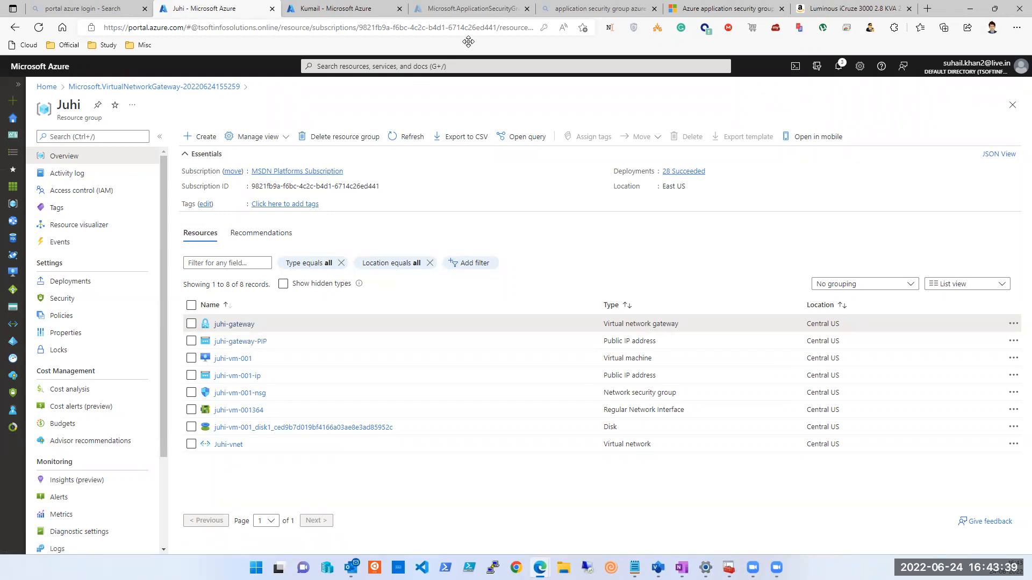
left_click(234, 361)
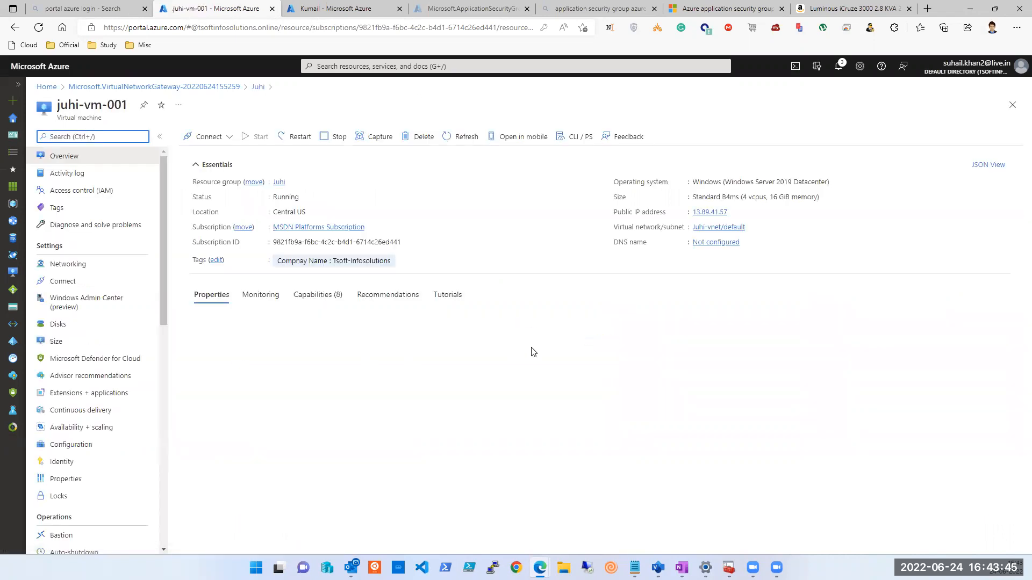
left_click(728, 213)
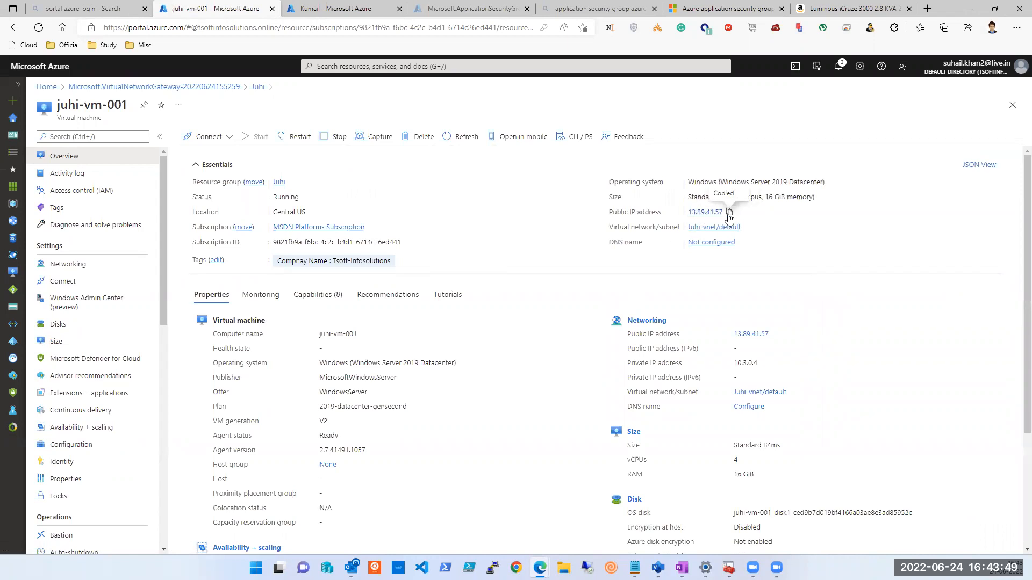
key("super+r")
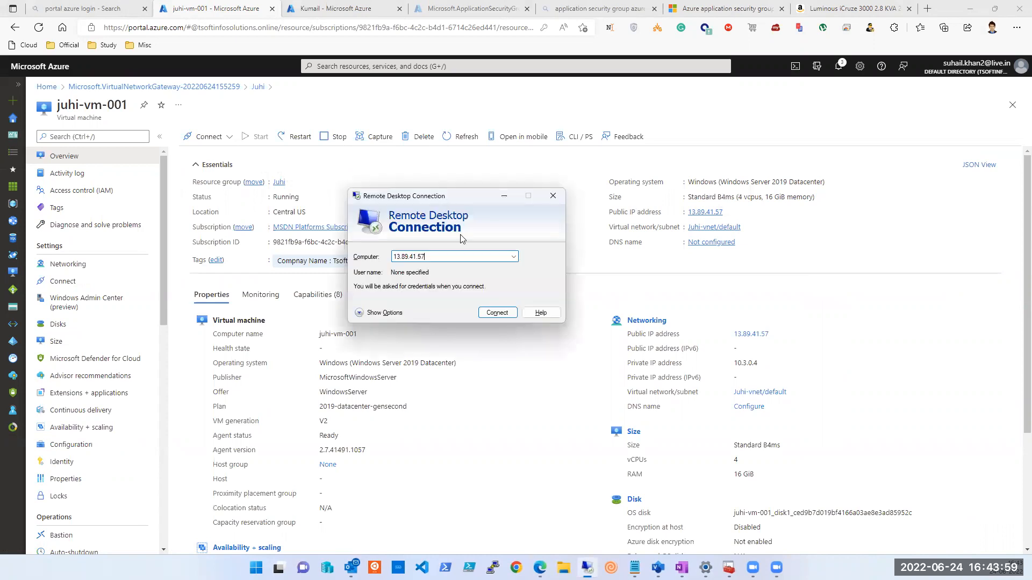
Connect to 13.89.41.57 with a different account's user name and password, remembered, trusting the certificate.
left_click(504, 314)
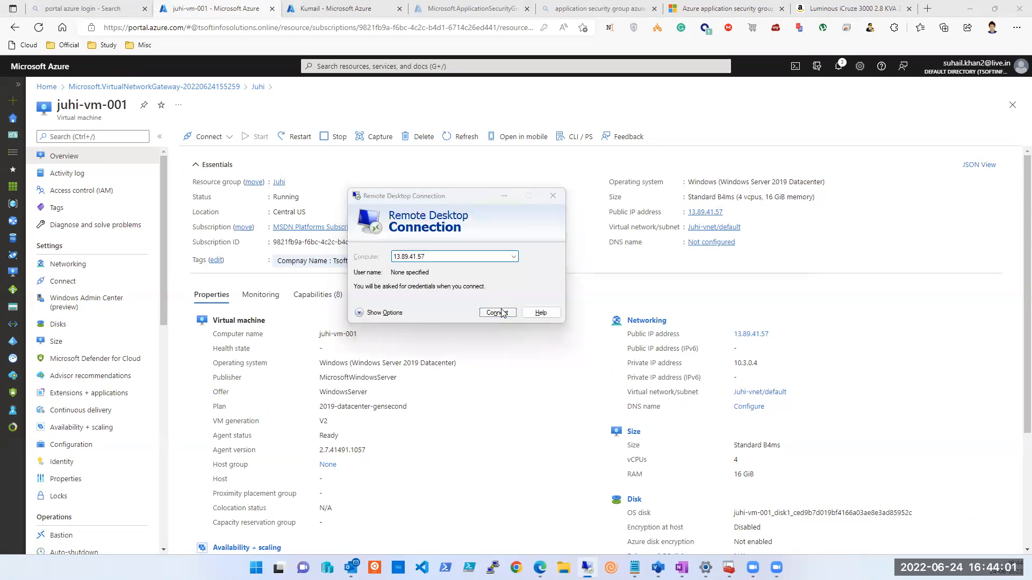
left_click(496, 314)
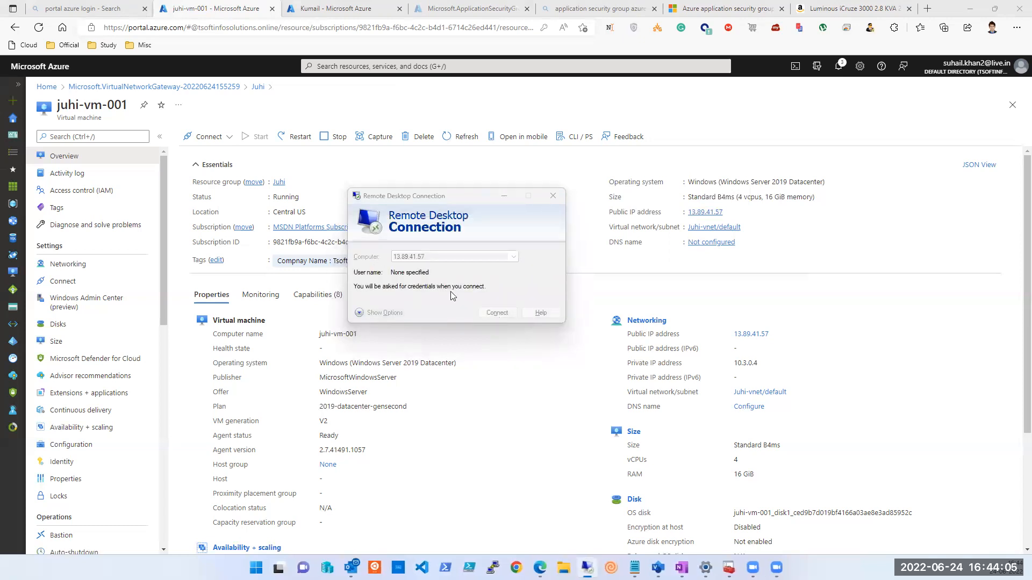
left_click(364, 292)
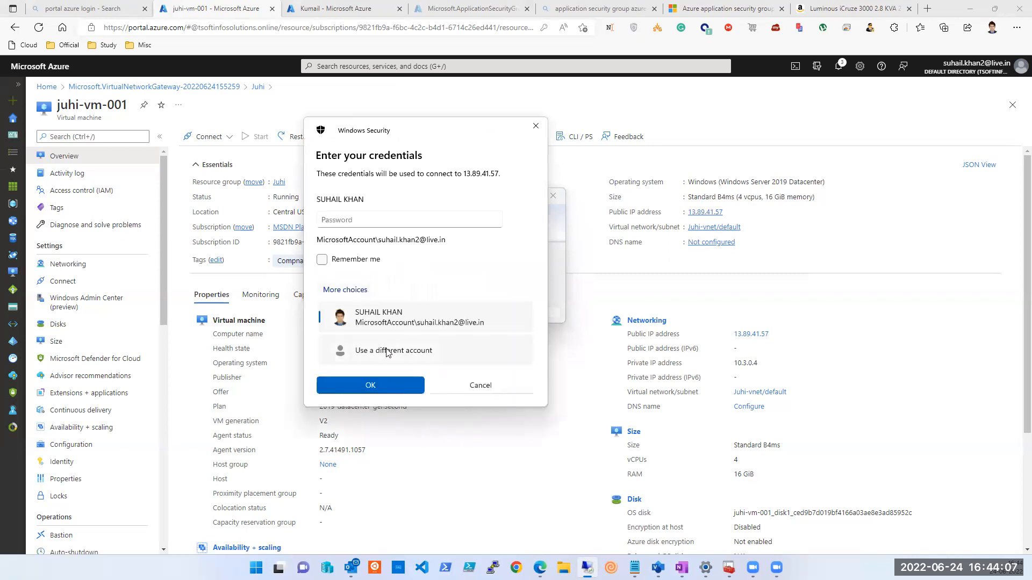
type("tapout")
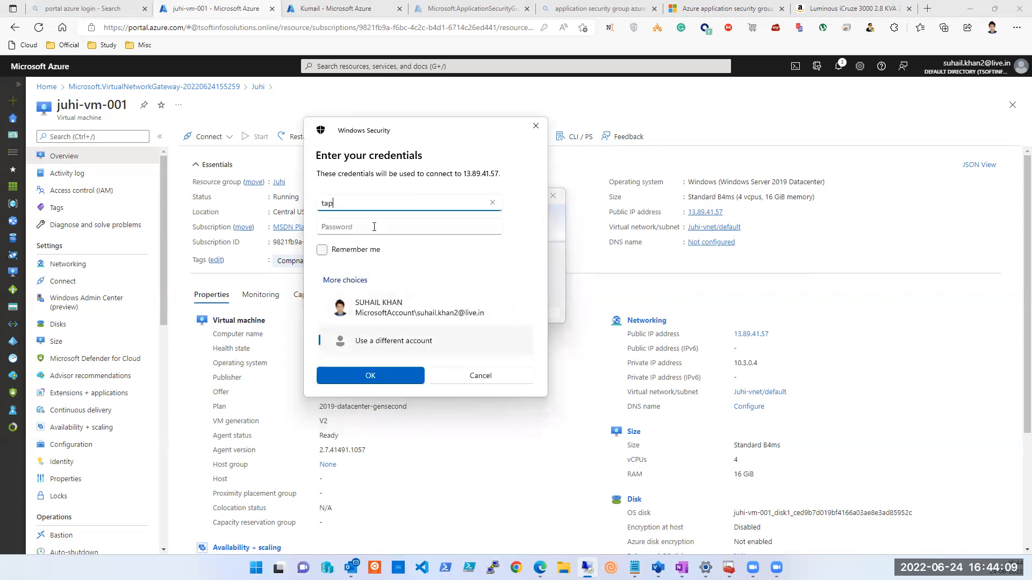
key("Tab")
type("*********")
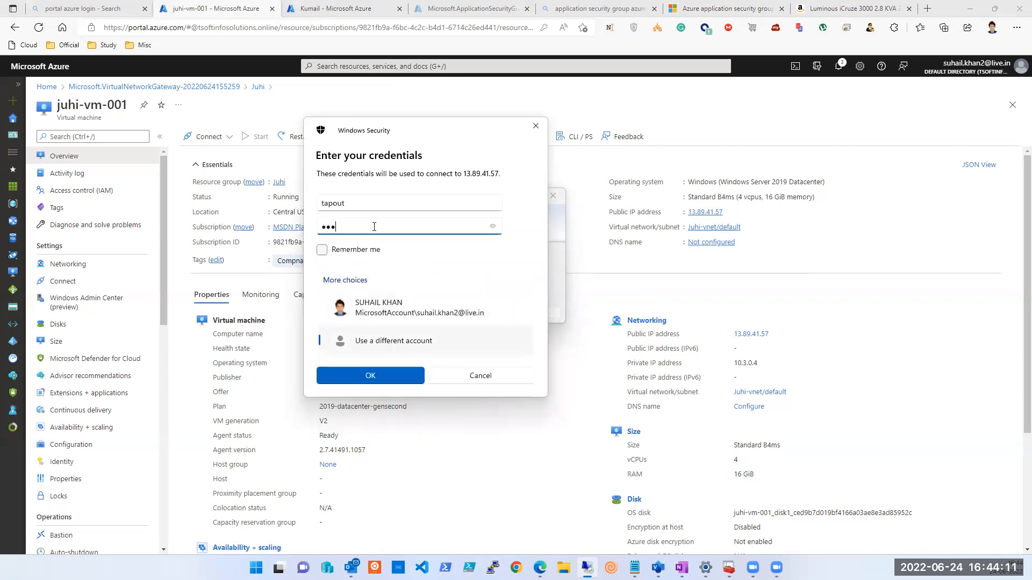
type("****")
key("Tab")
key("space")
key("Return")
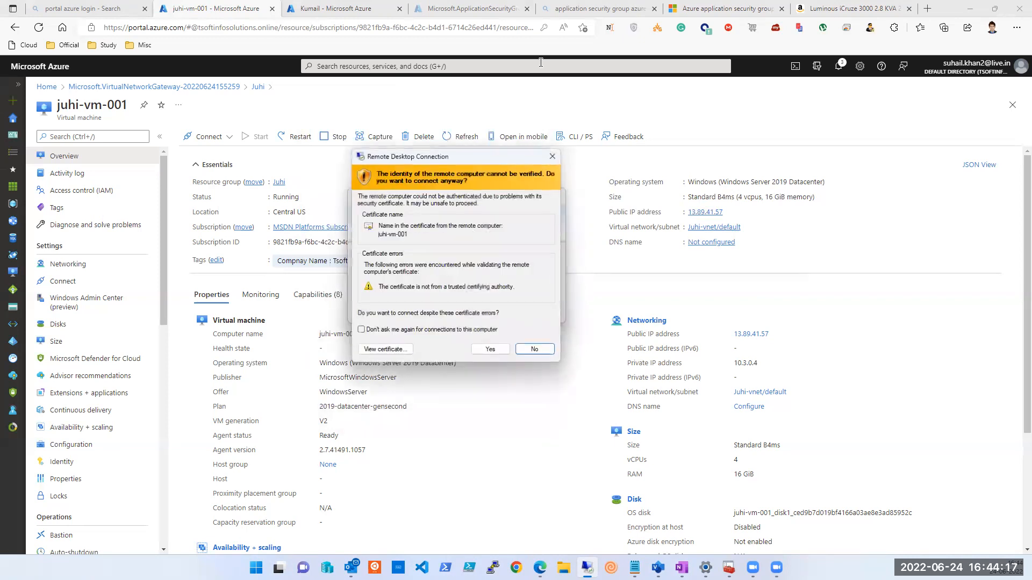
left_click(416, 330)
left_click(490, 349)
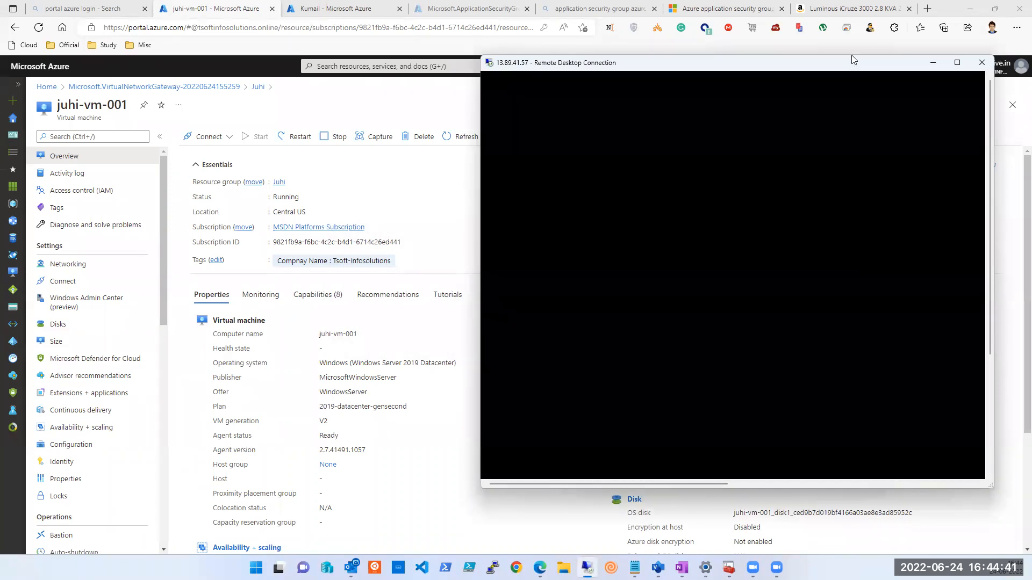
Move and enlarge the remote session window, then dismiss Server Manager on the remote desktop.
left_click_drag(851, 59, 888, 8)
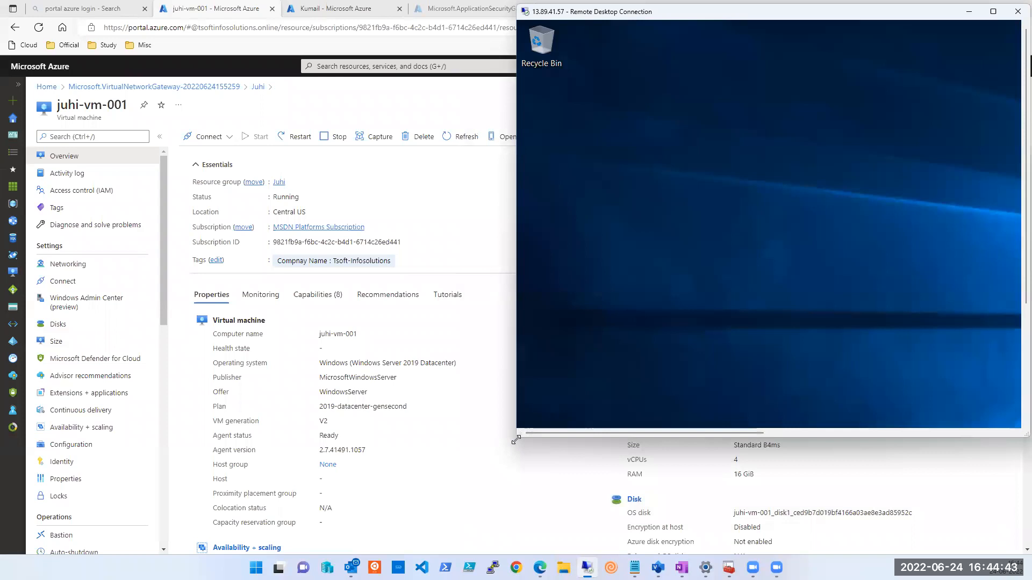
left_click_drag(516, 440, 436, 555)
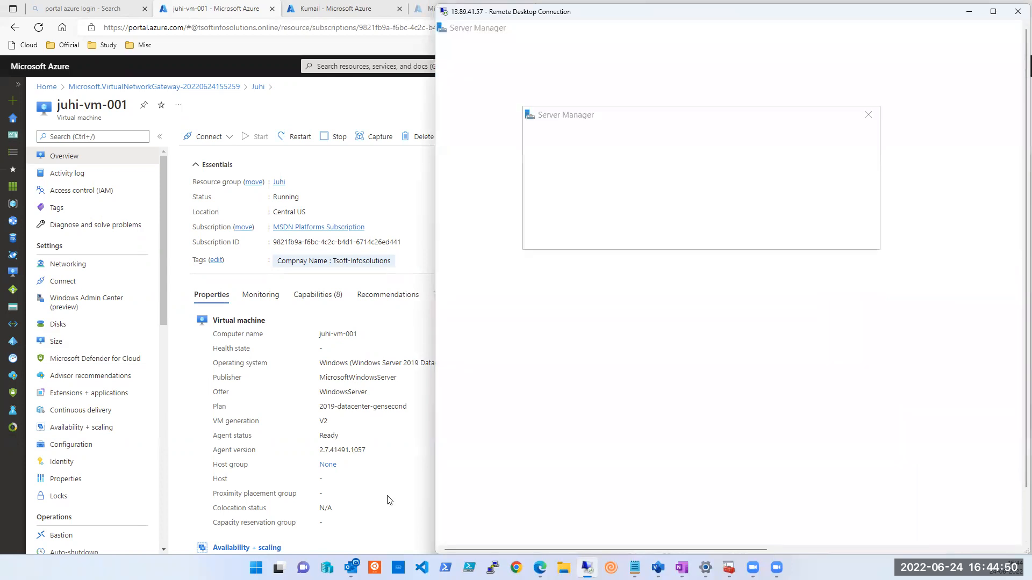
left_click(388, 498)
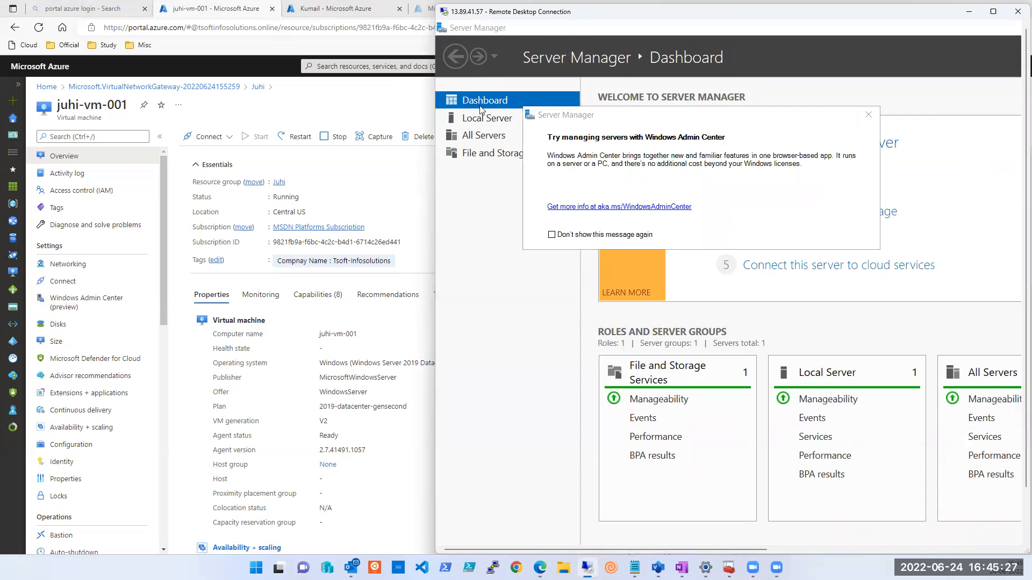
double_click(444, 31)
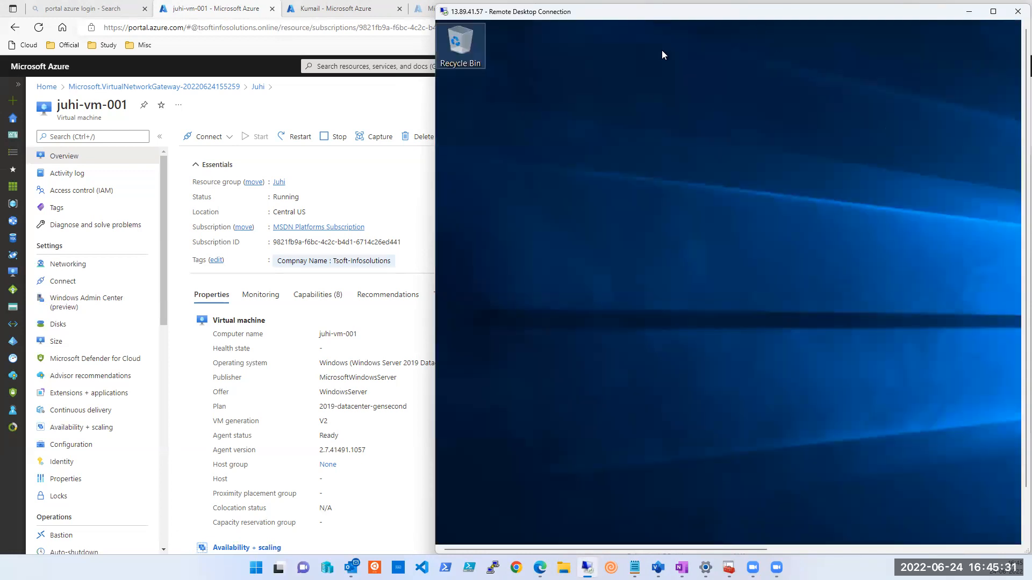
left_click(1012, 396)
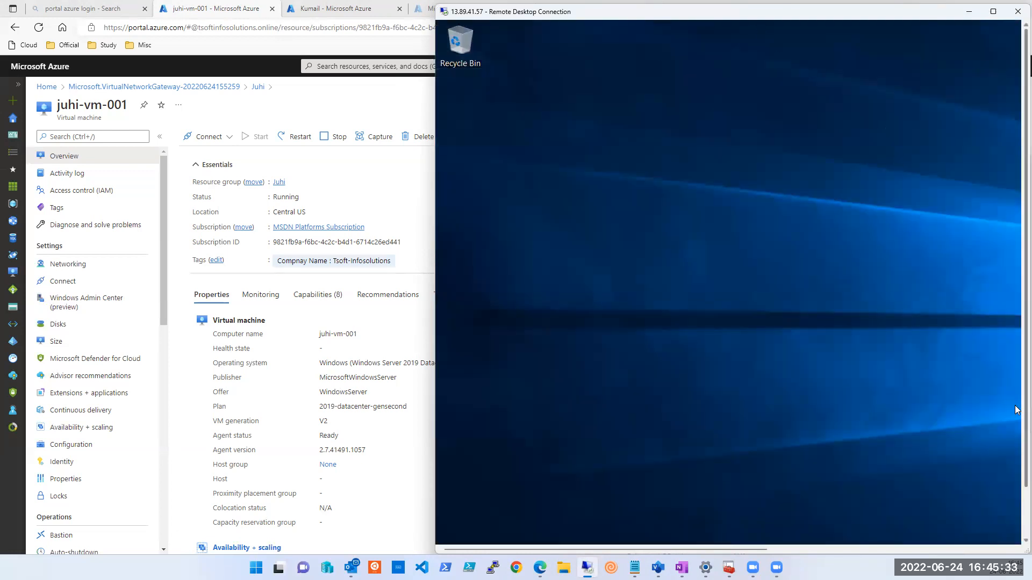
left_click_drag(1025, 407, 1016, 481)
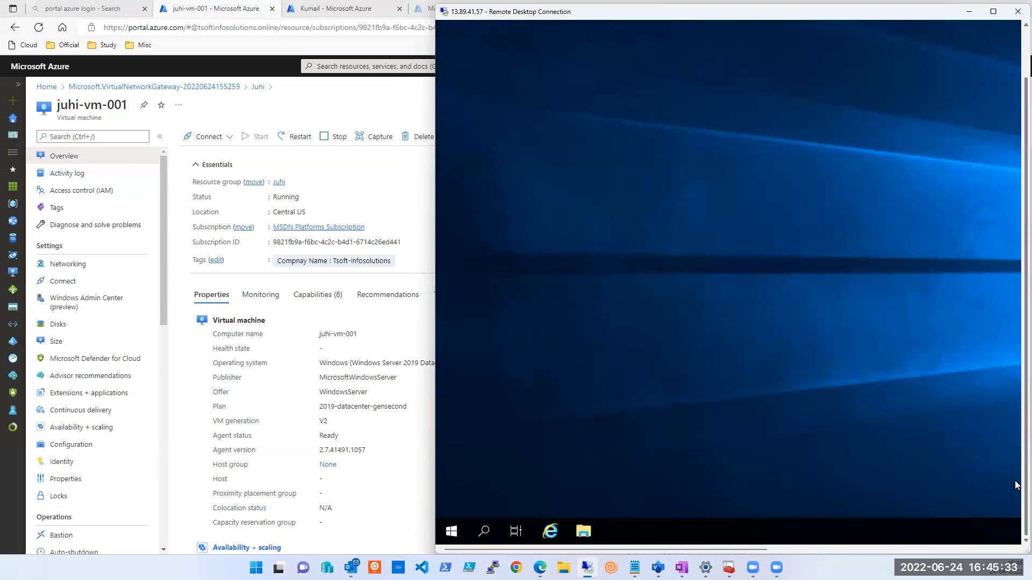
Run Windows PowerShell as administrator from the remote server's Start menu.
left_click(453, 538)
right_click(753, 159)
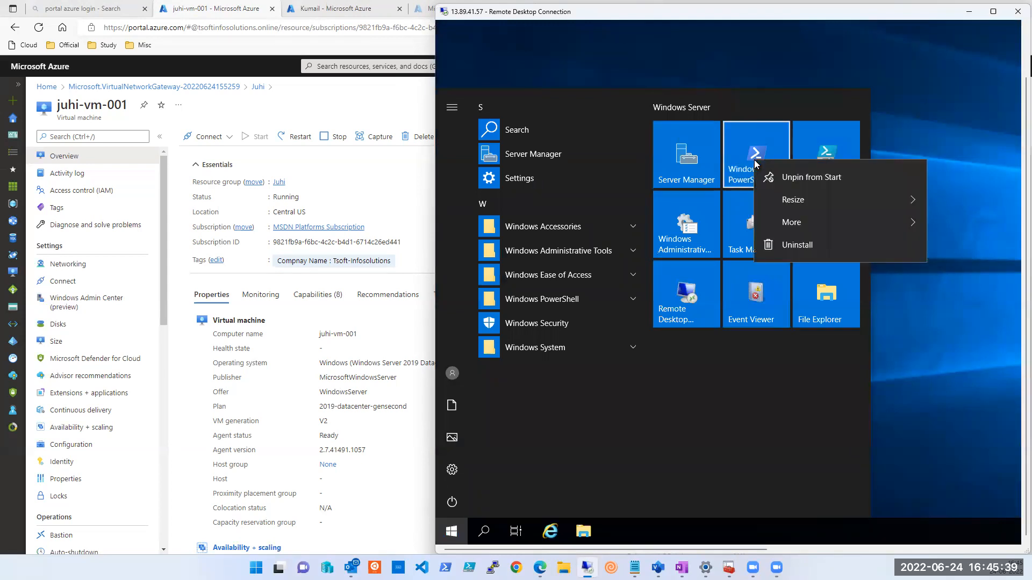
mouse_move(804, 205)
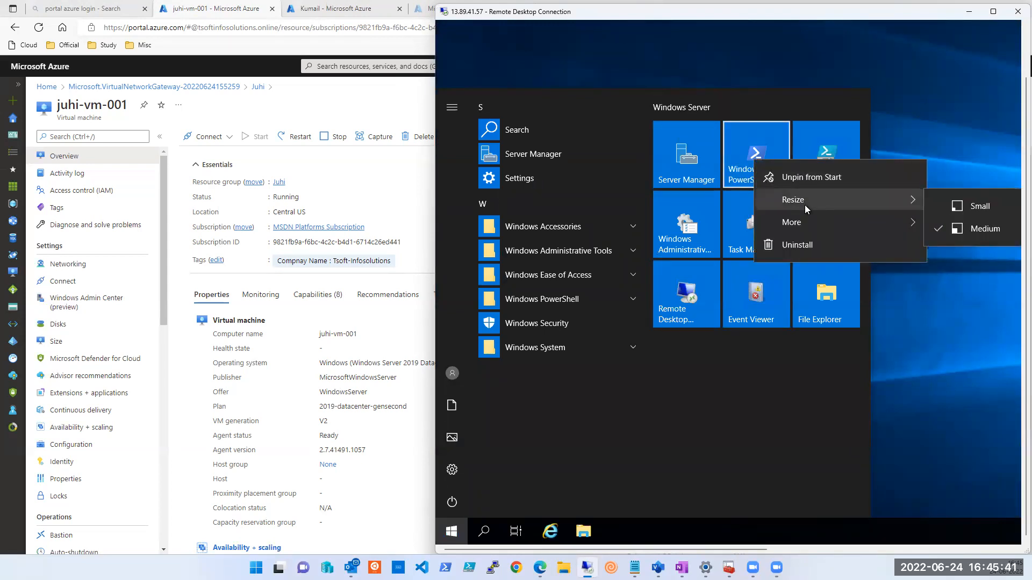
mouse_move(866, 223)
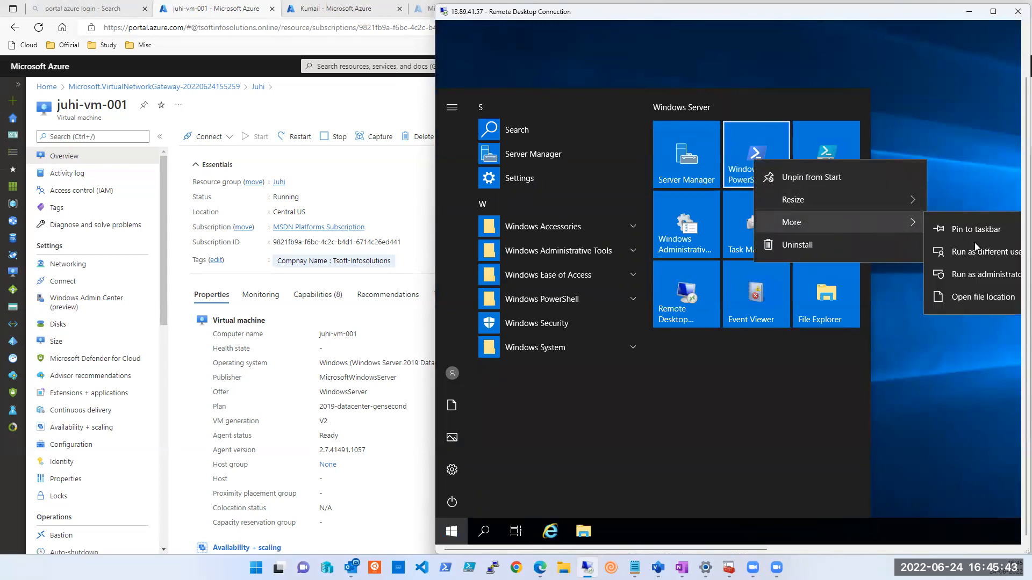
left_click(982, 274)
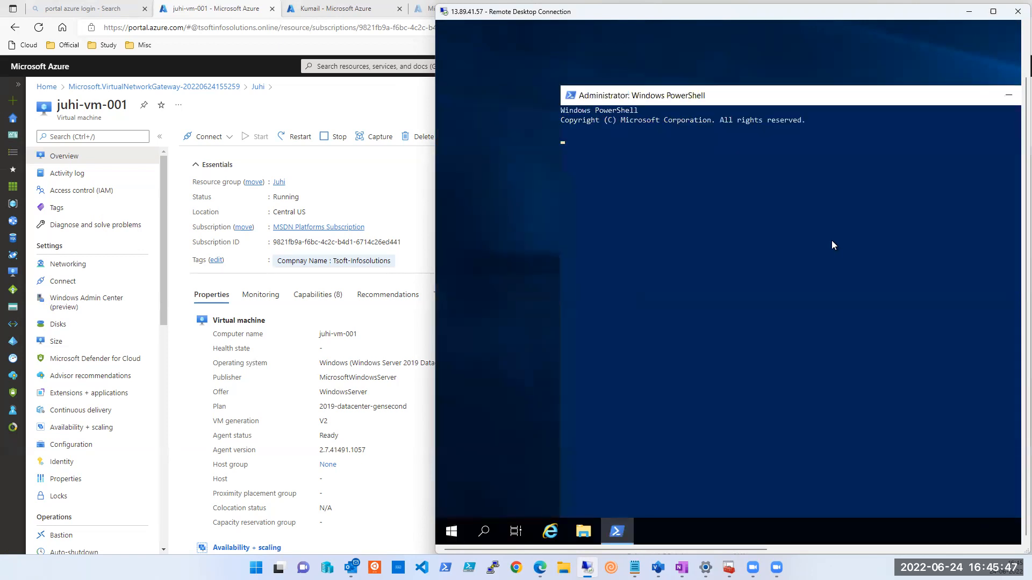
Go to juhi-gateway's Connections page and start adding a new connection.
left_click(371, 66)
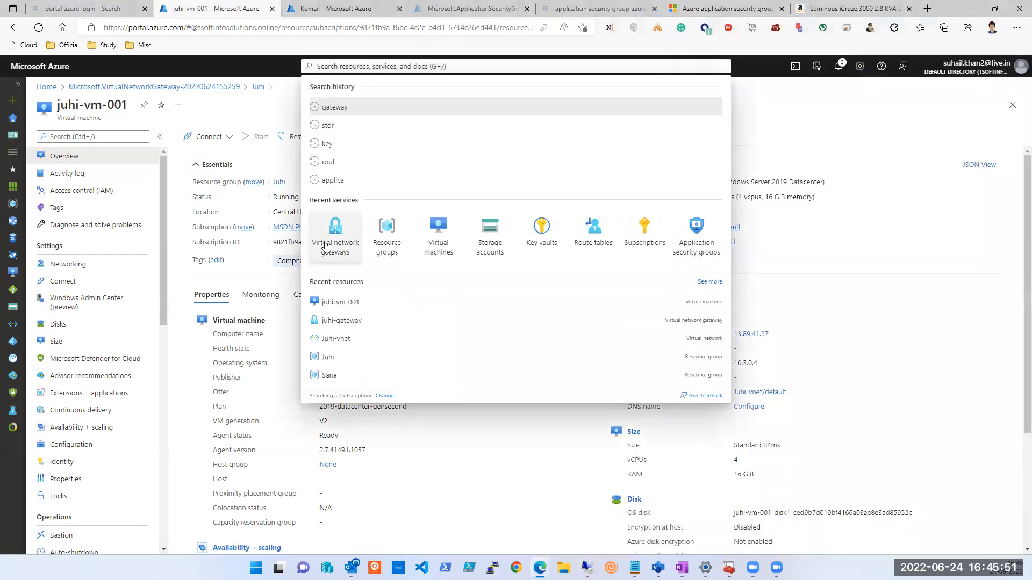
left_click(325, 245)
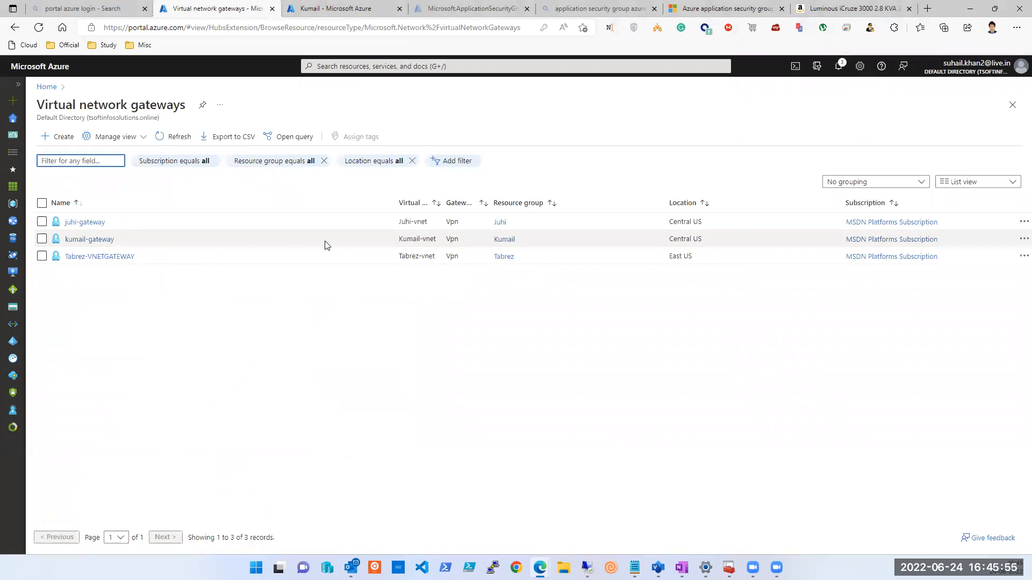
left_click(72, 225)
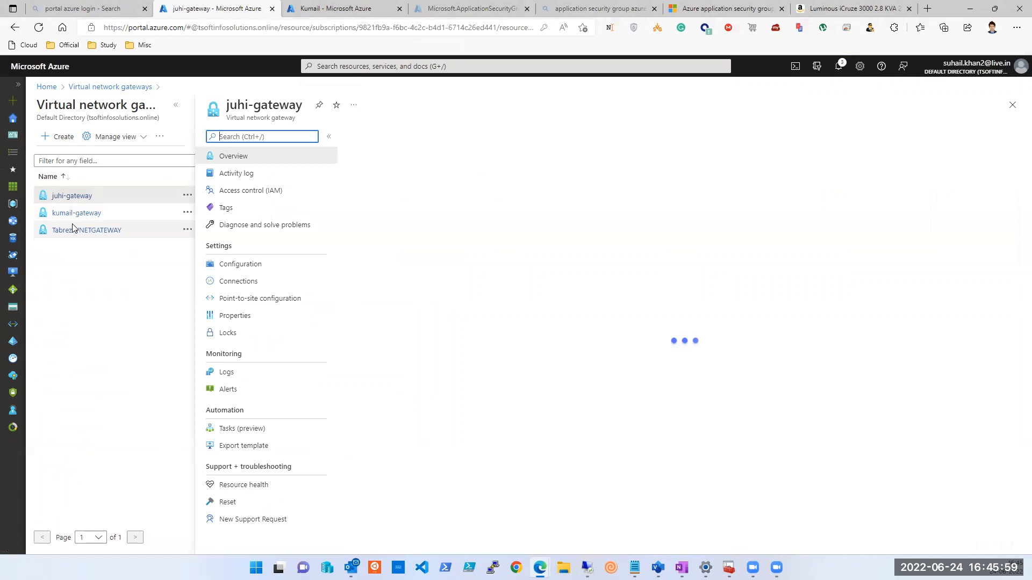
left_click(173, 107)
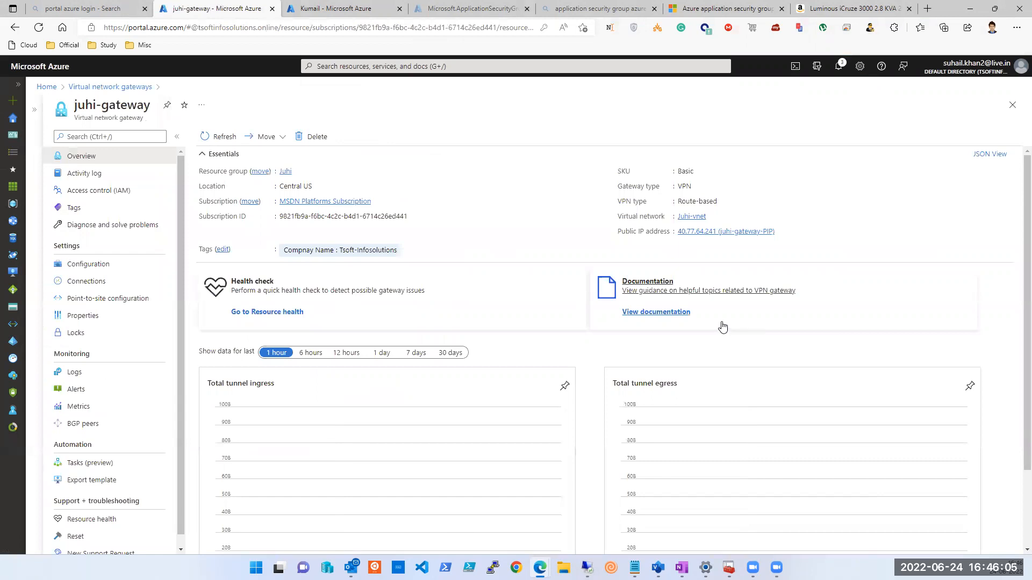
left_click(82, 288)
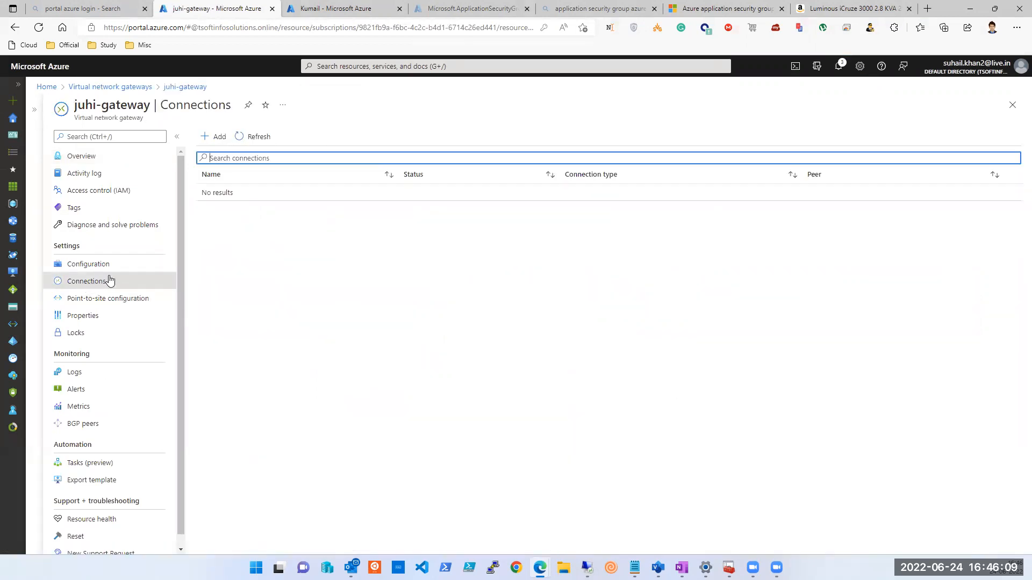
left_click(218, 137)
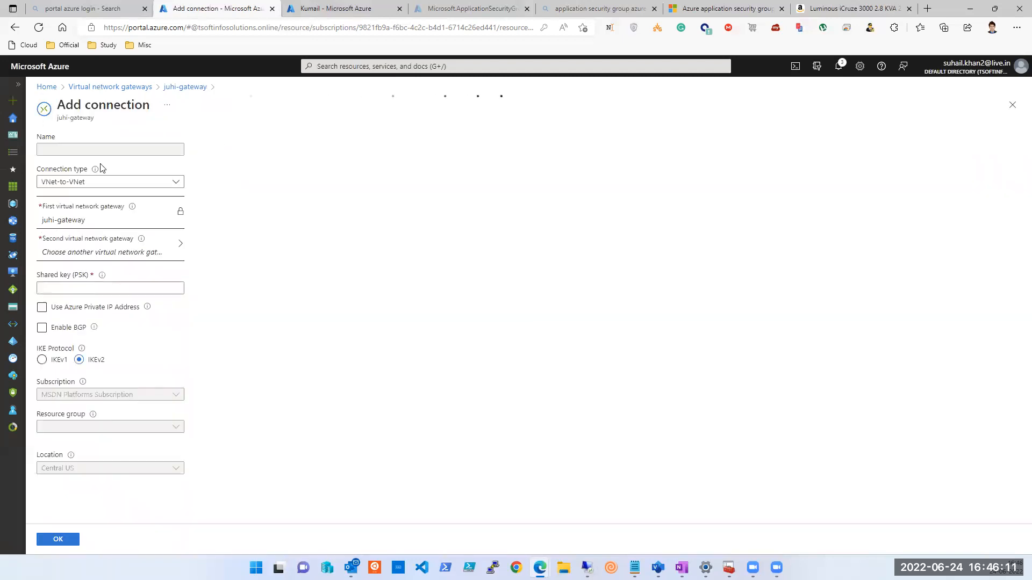
Name the connection Juhi-Kumail and review the connection types, settling on VNet-to-VNet.
left_click(95, 153)
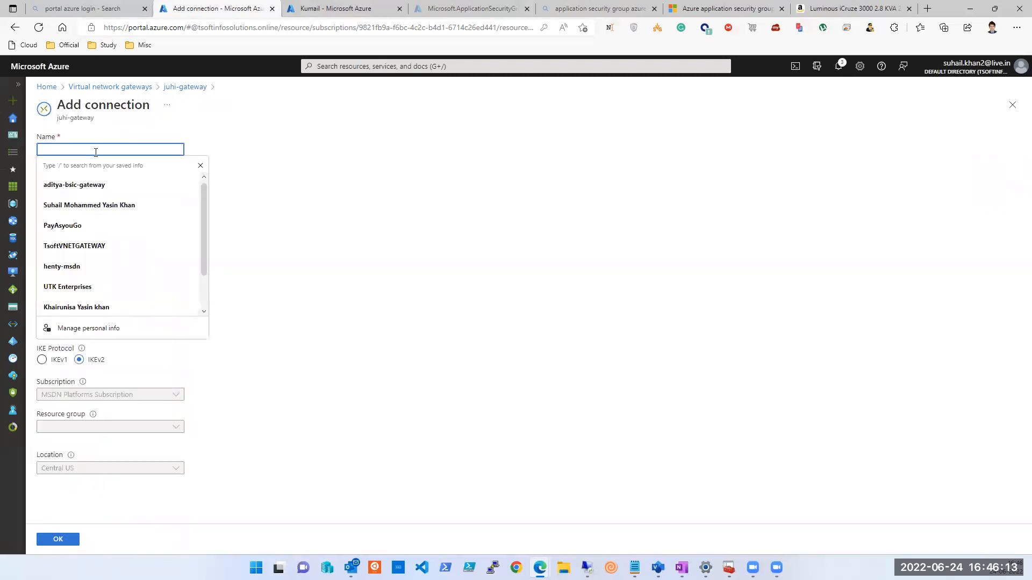
type("Juh")
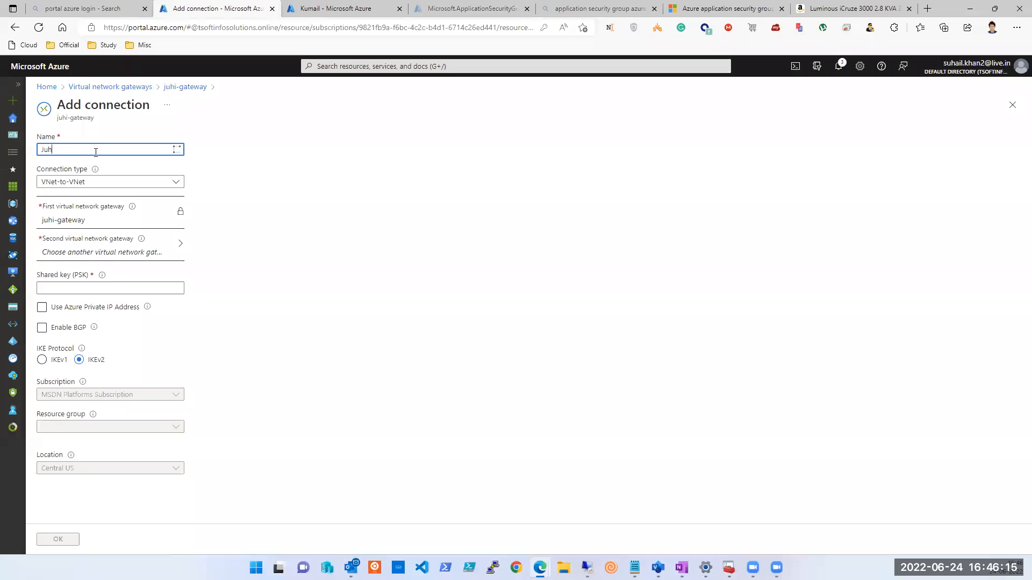
type("i-Kumail")
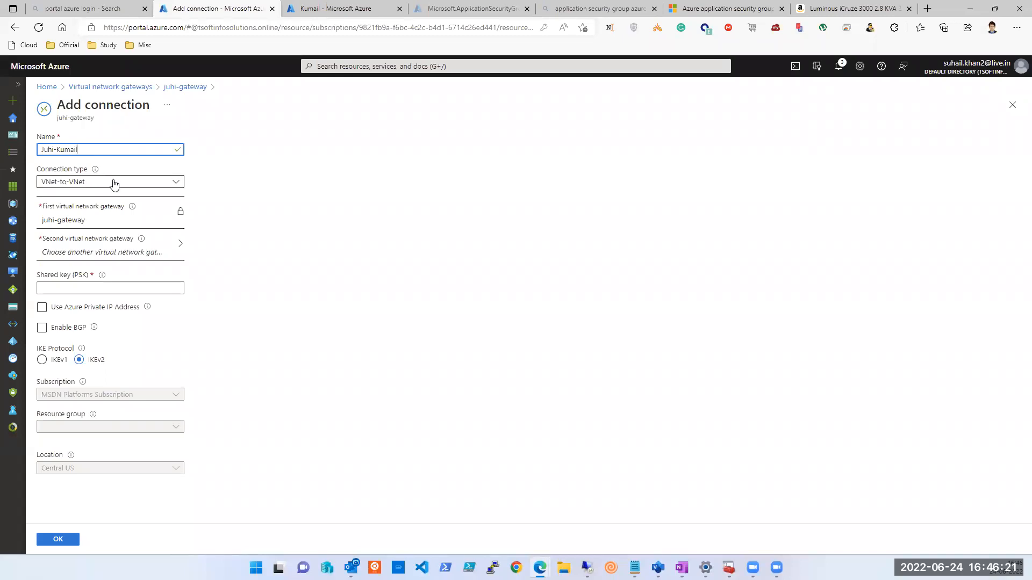
left_click(114, 184)
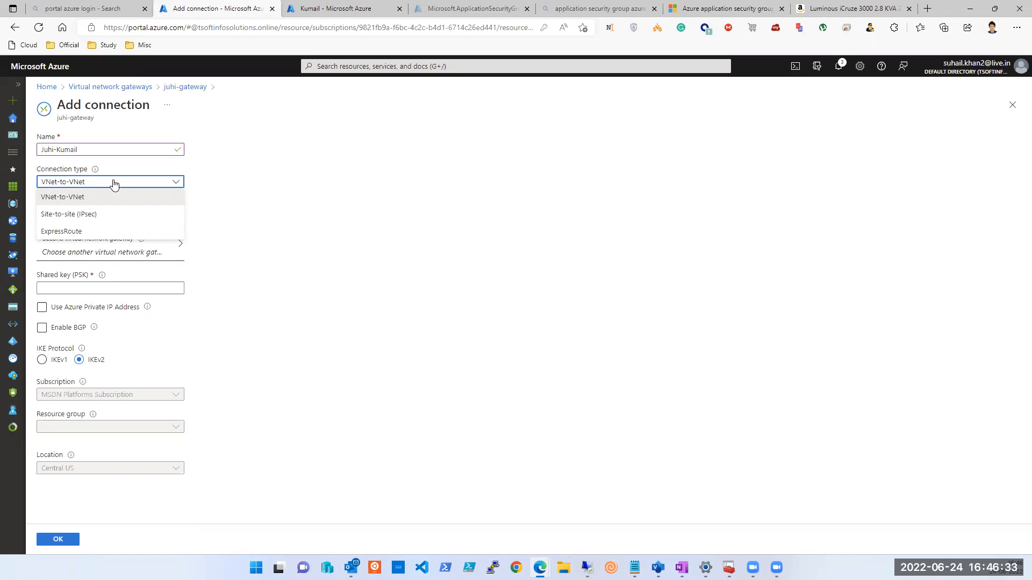
left_click(114, 184)
left_click(113, 184)
left_click(107, 210)
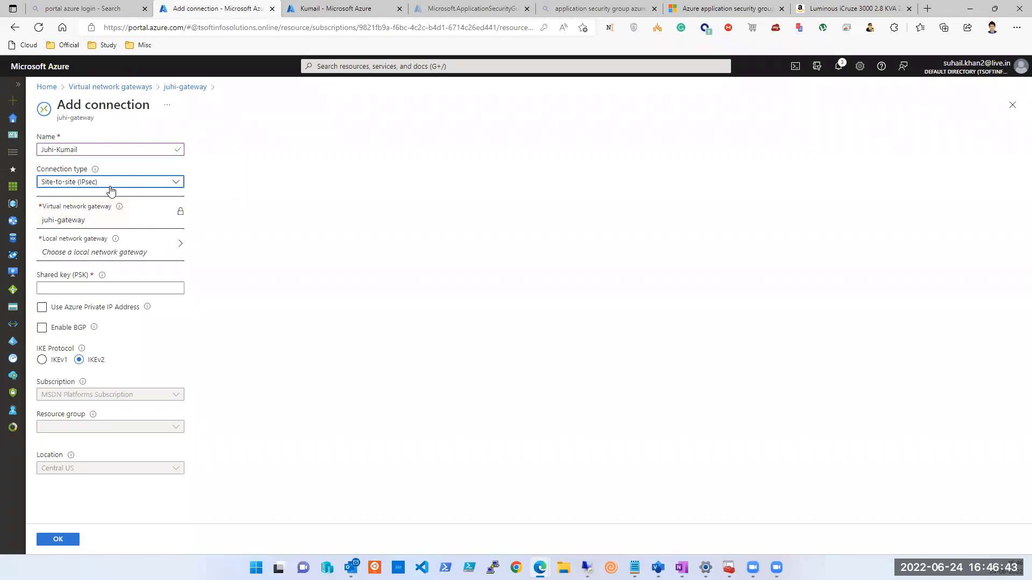
left_click(111, 192)
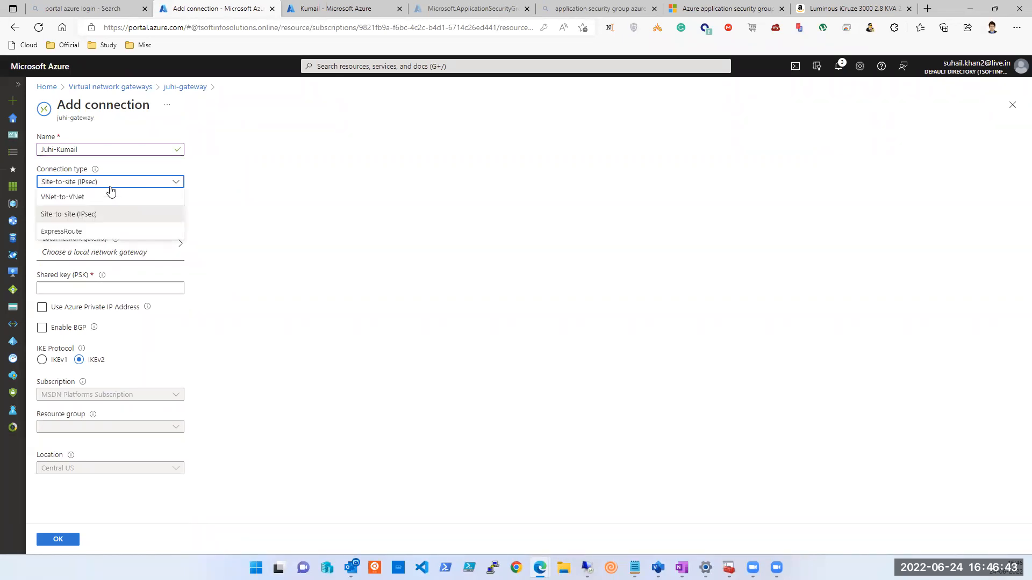
left_click(80, 239)
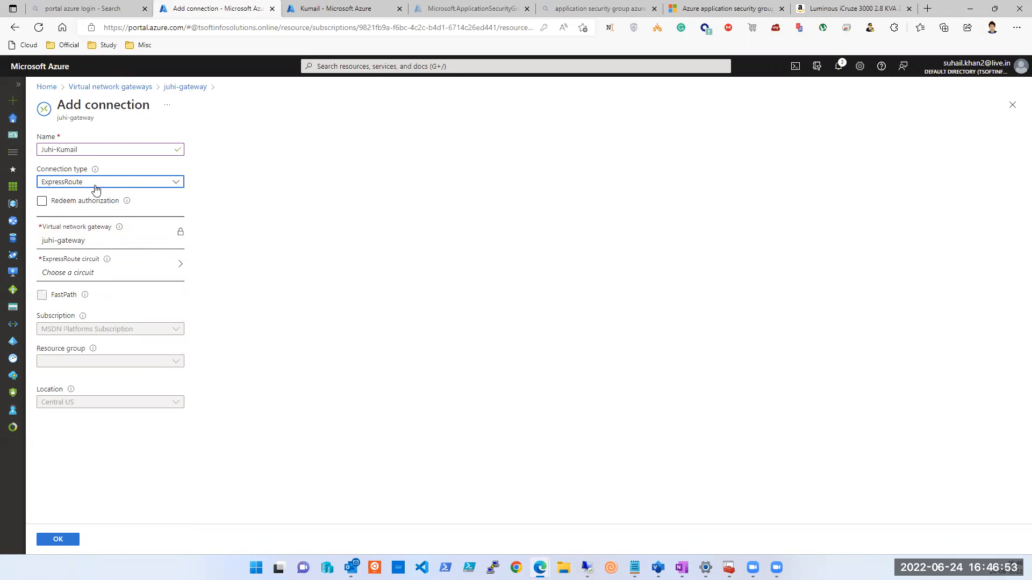
left_click(96, 188)
left_click(93, 199)
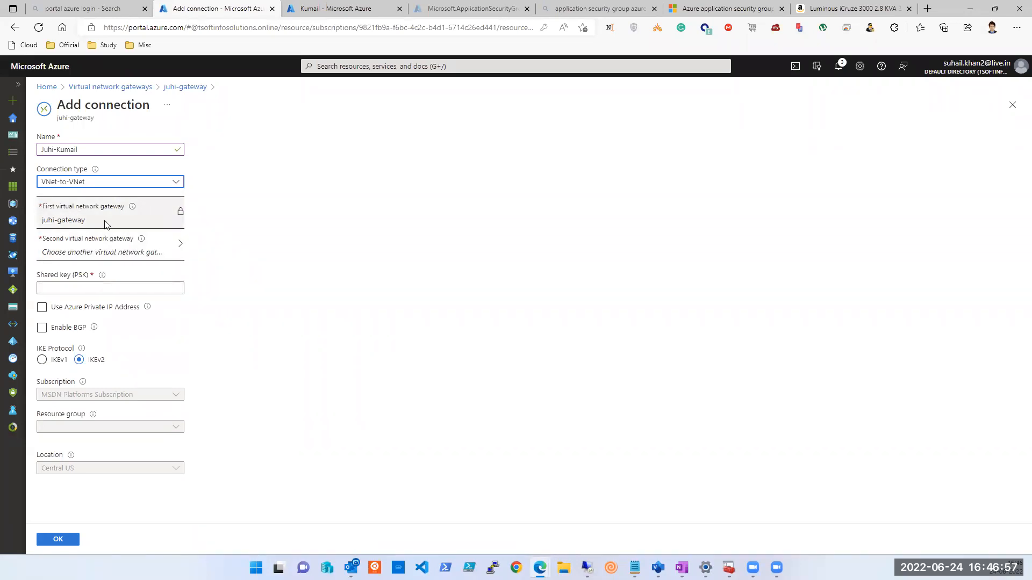
left_click(68, 221)
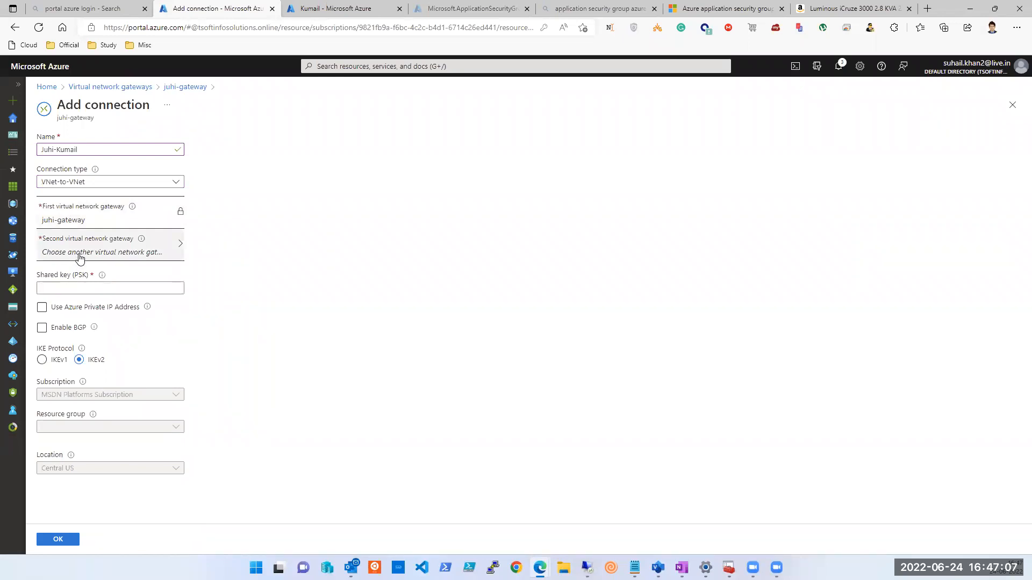
left_click(76, 183)
left_click(76, 214)
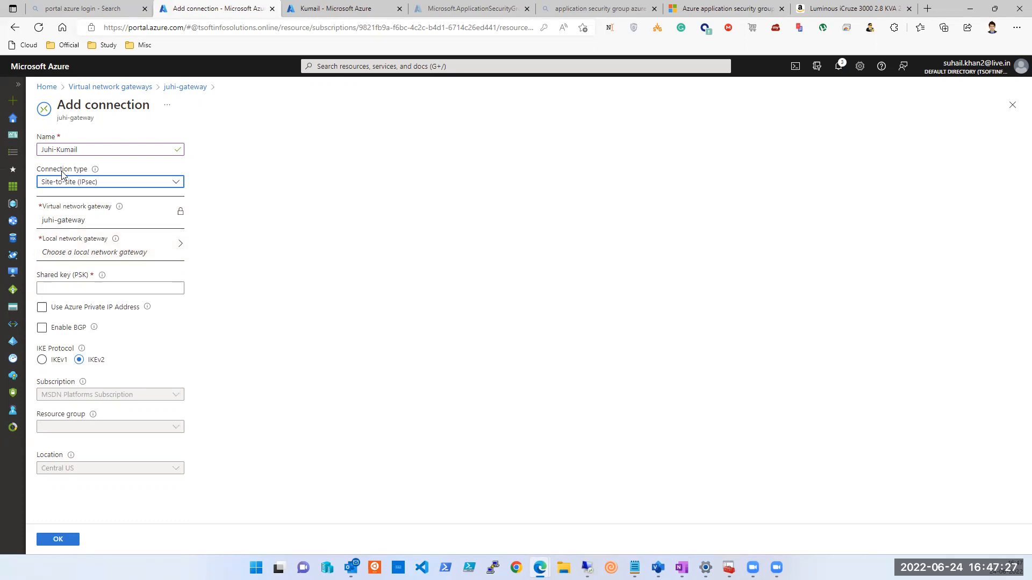
left_click(84, 182)
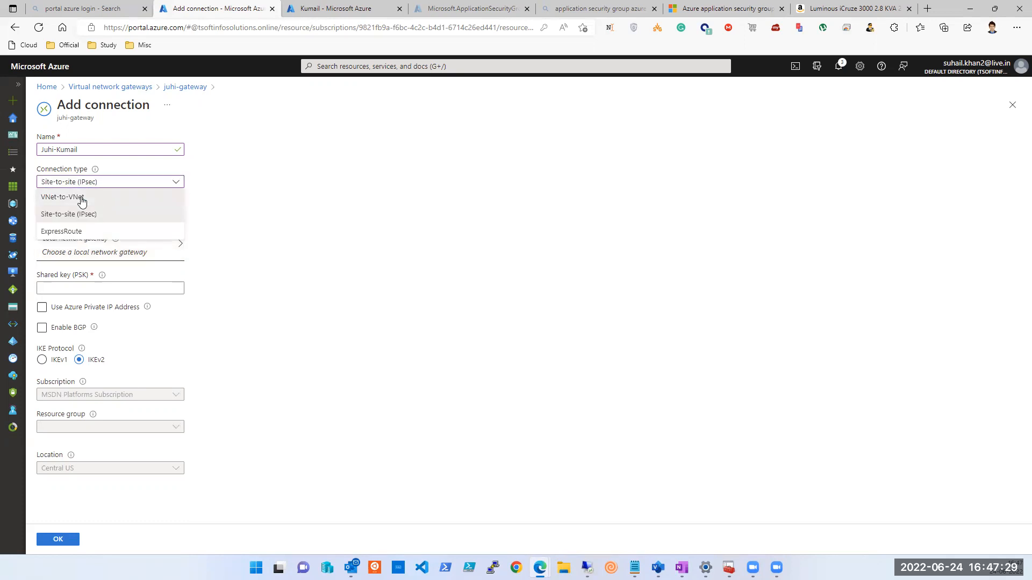
left_click(81, 196)
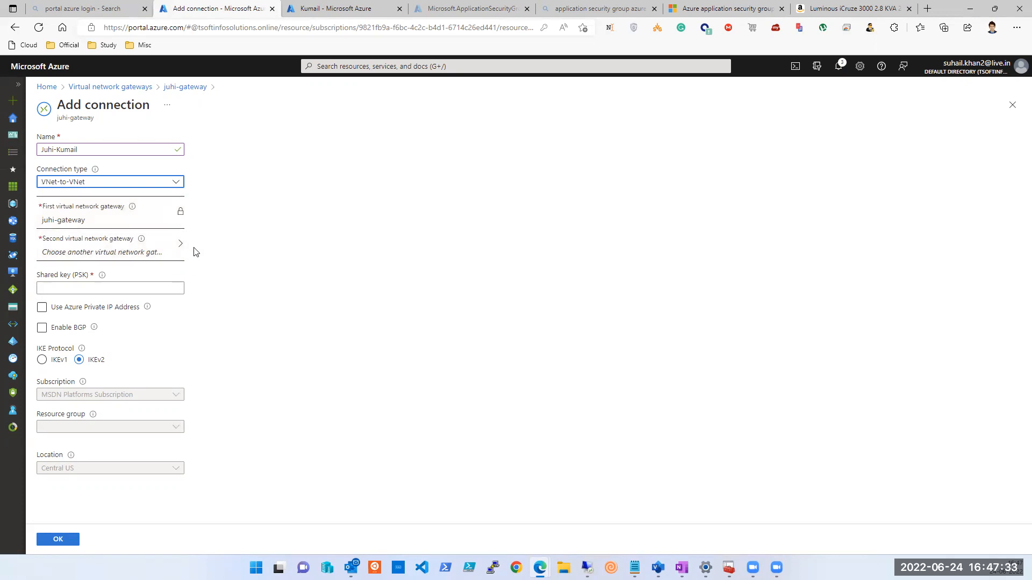
Choose kumail-gateway as the second virtual network gateway.
left_click(168, 252)
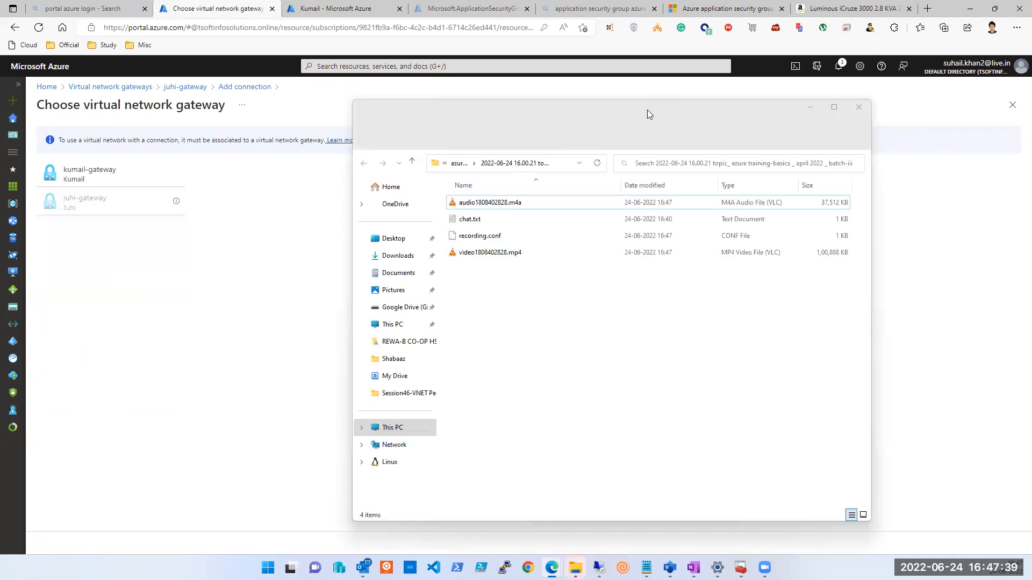
left_click(648, 105)
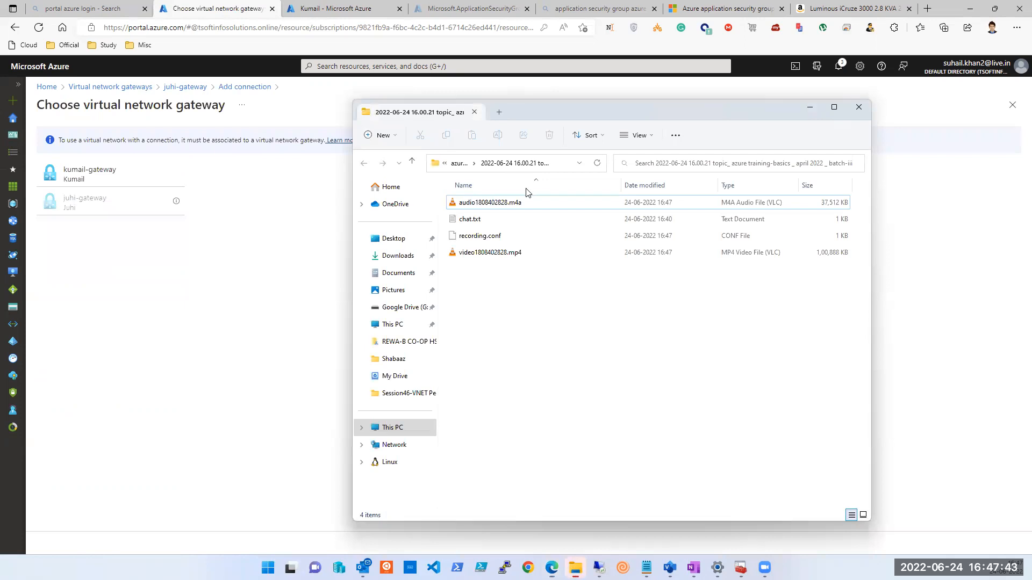
key("alt+F4")
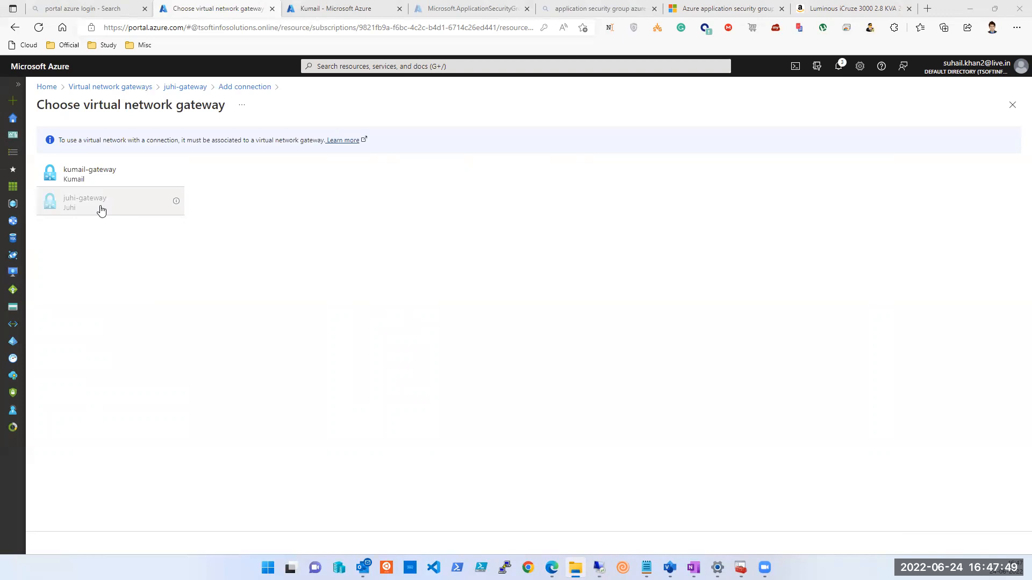
left_click(99, 181)
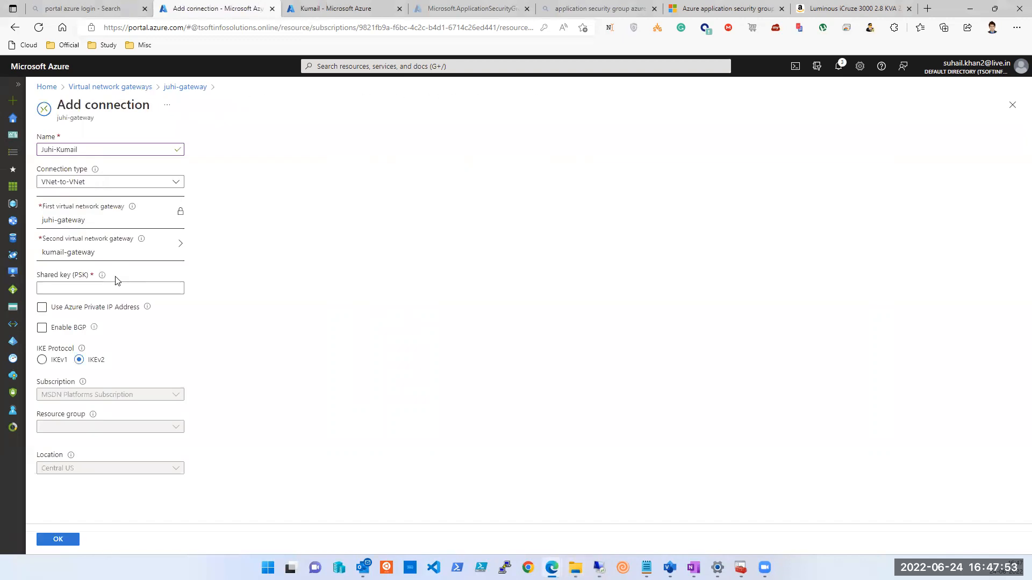
left_click(104, 288)
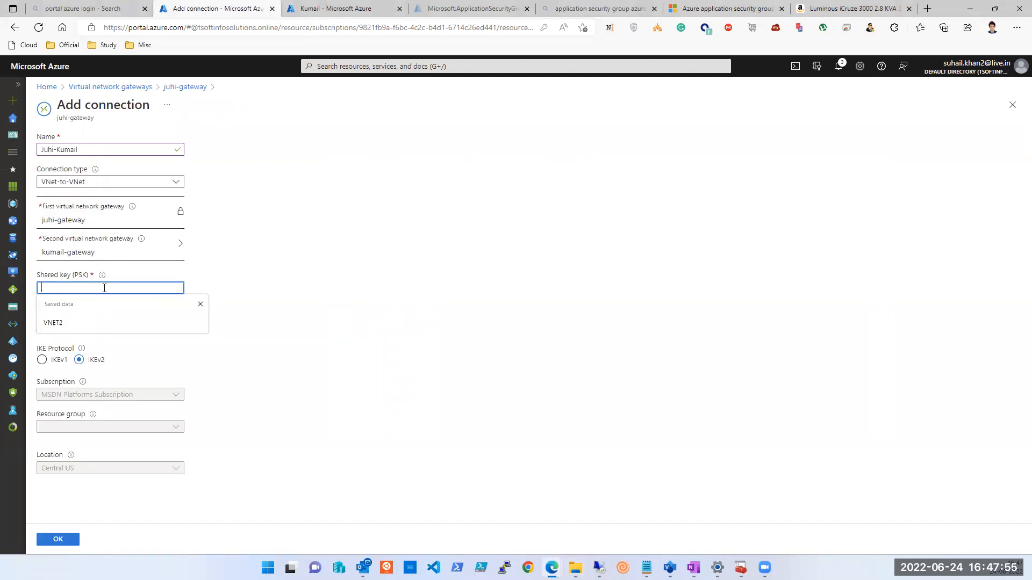
type("1234")
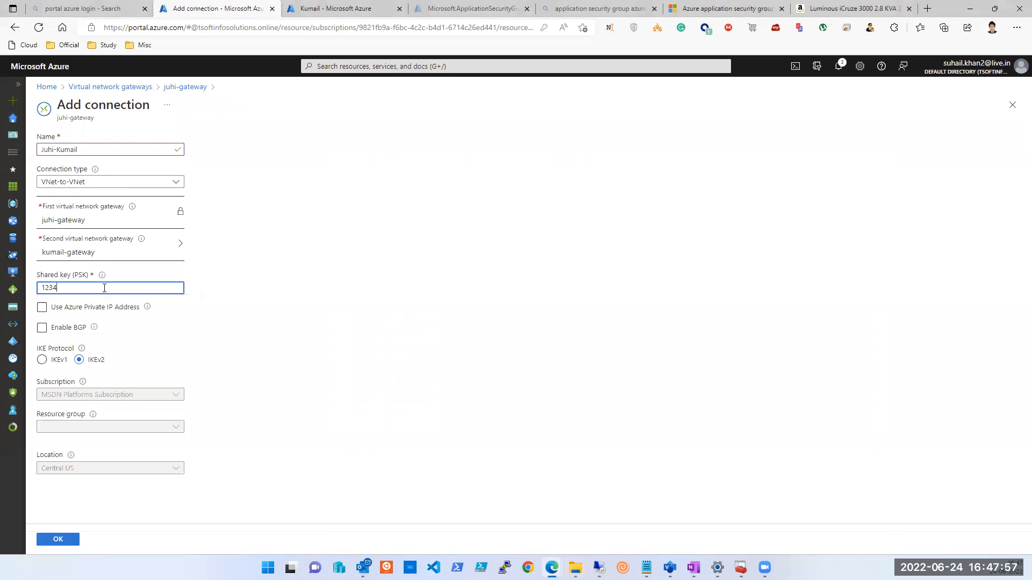
type("56789")
mouse_move(102, 276)
left_click(720, 9)
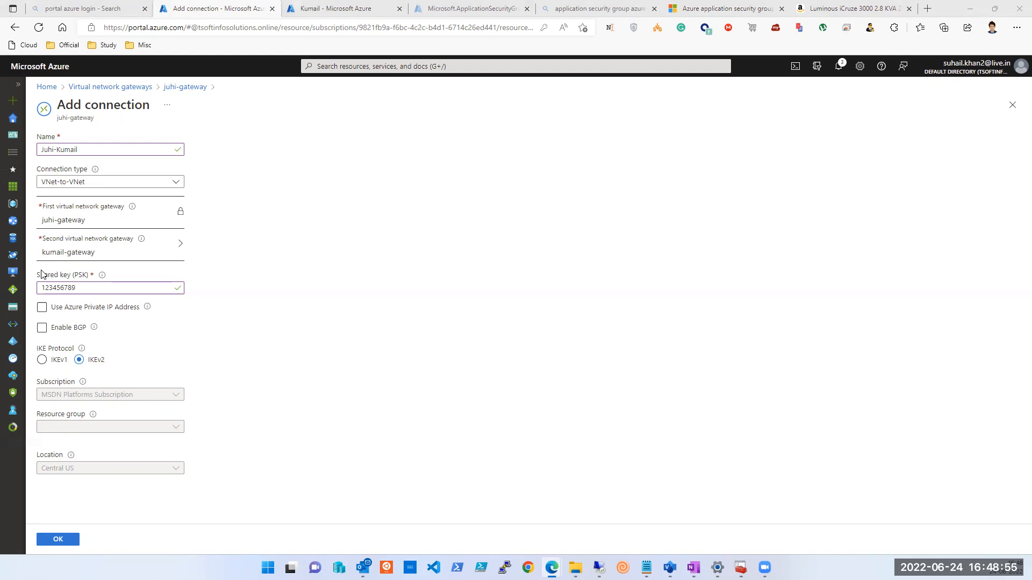
left_click(98, 184)
left_click(91, 214)
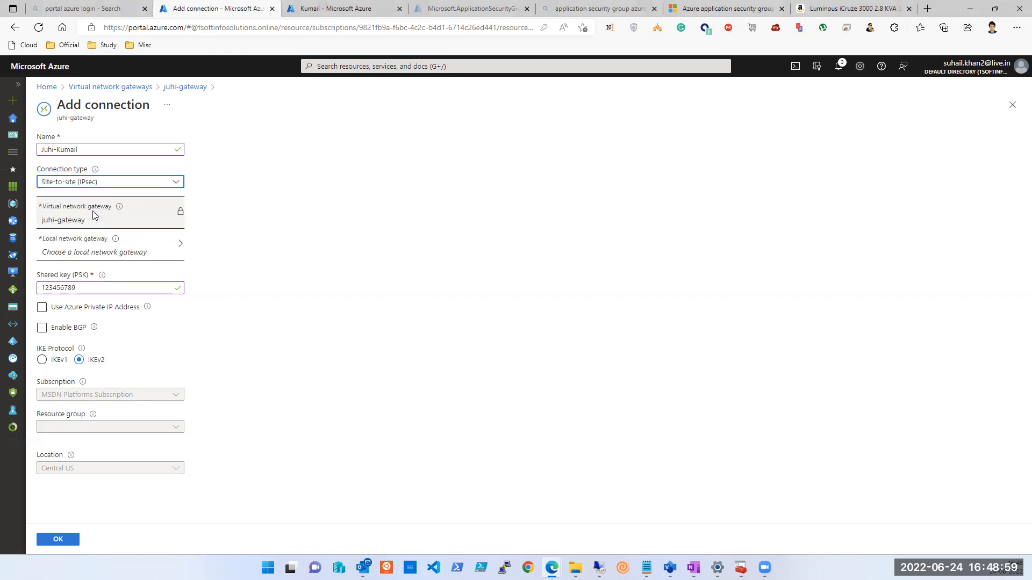
left_click(94, 251)
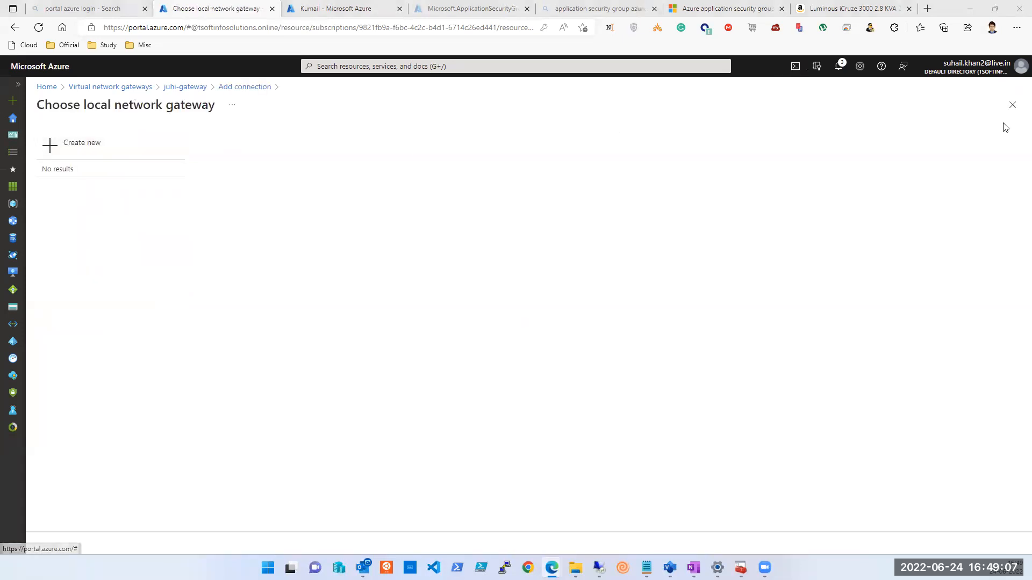
left_click(1012, 104)
left_click(102, 182)
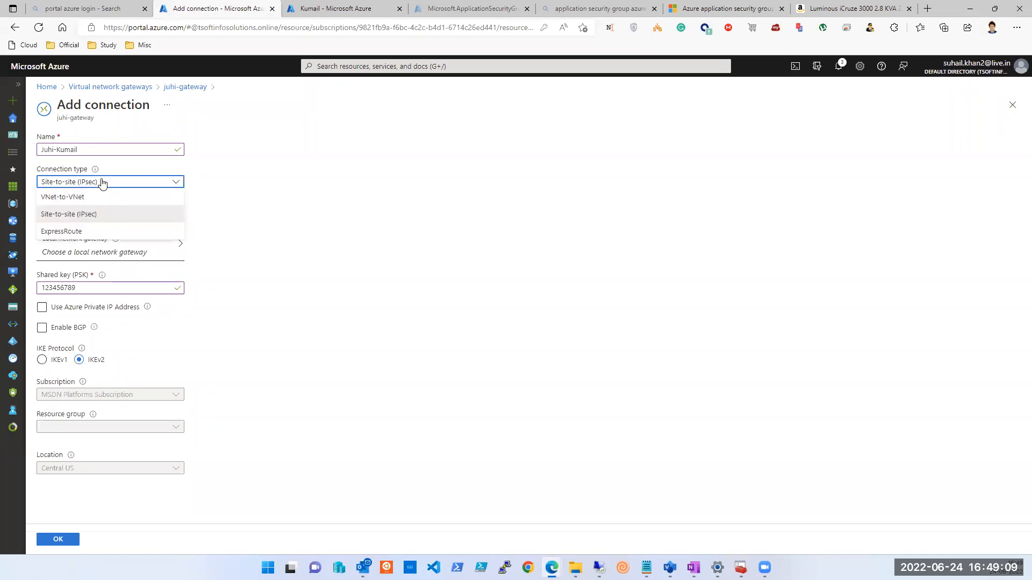
left_click(87, 198)
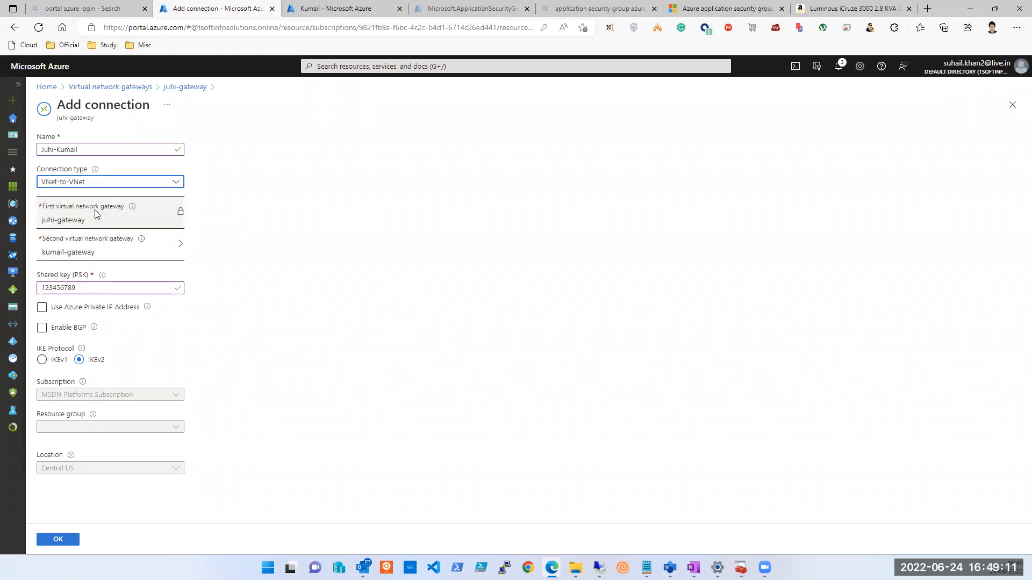
left_click(102, 242)
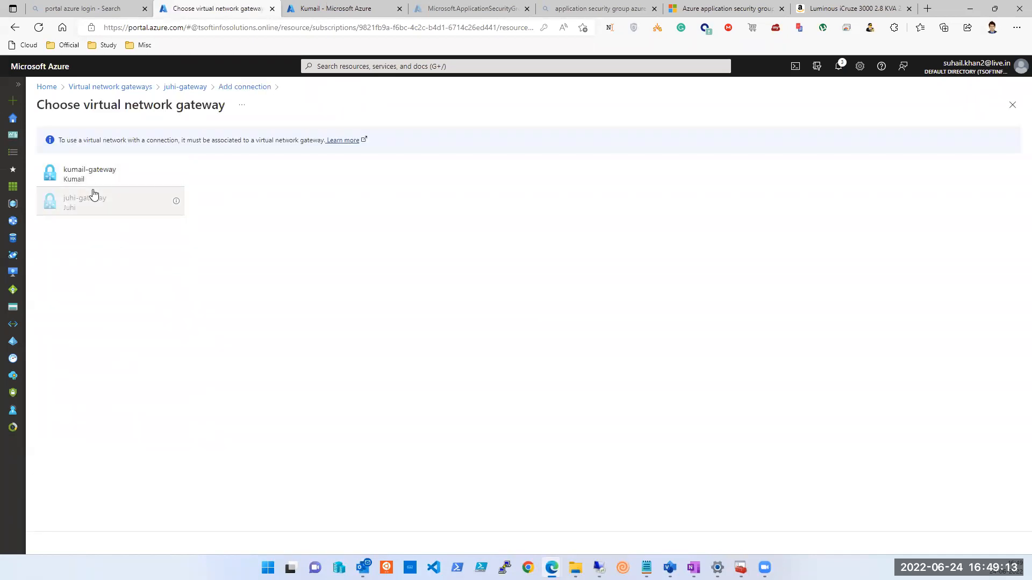
left_click(88, 176)
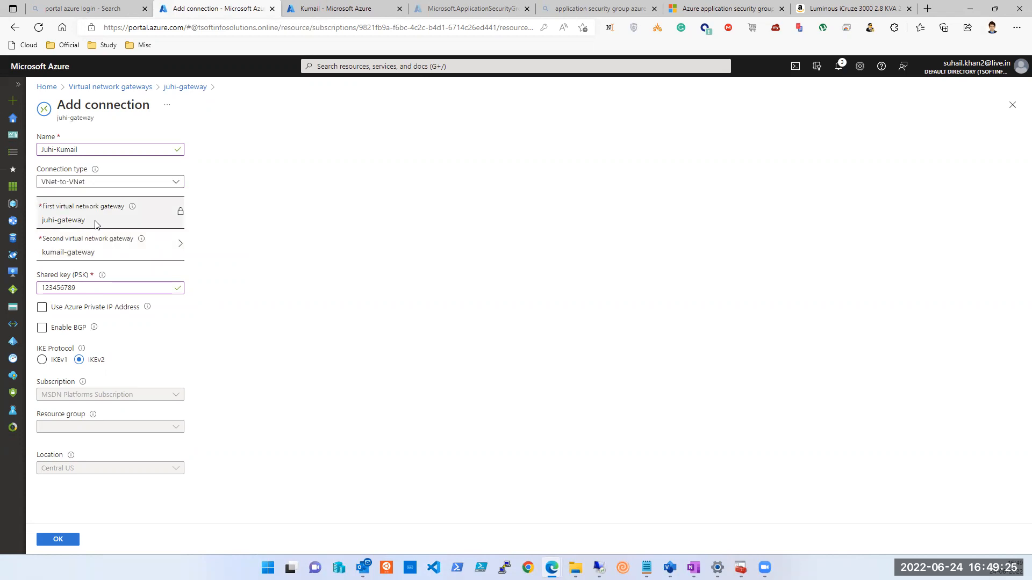
left_click(333, 9)
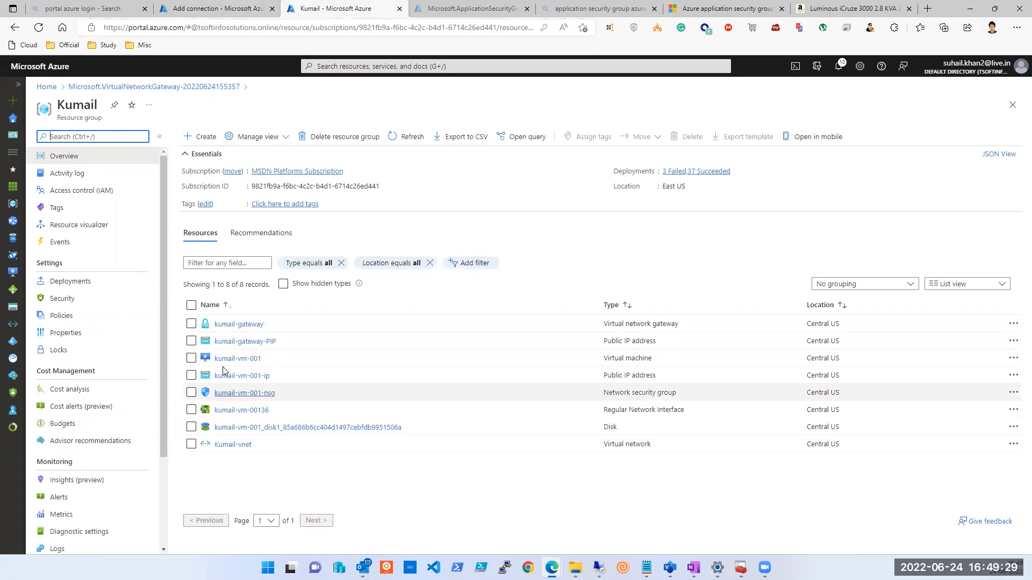
left_click(231, 325)
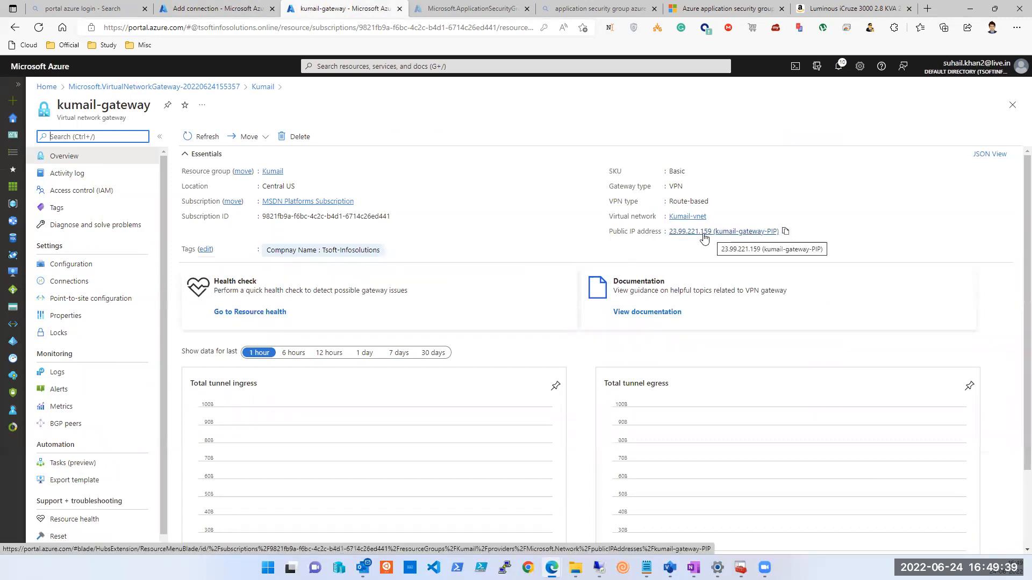
left_click(221, 13)
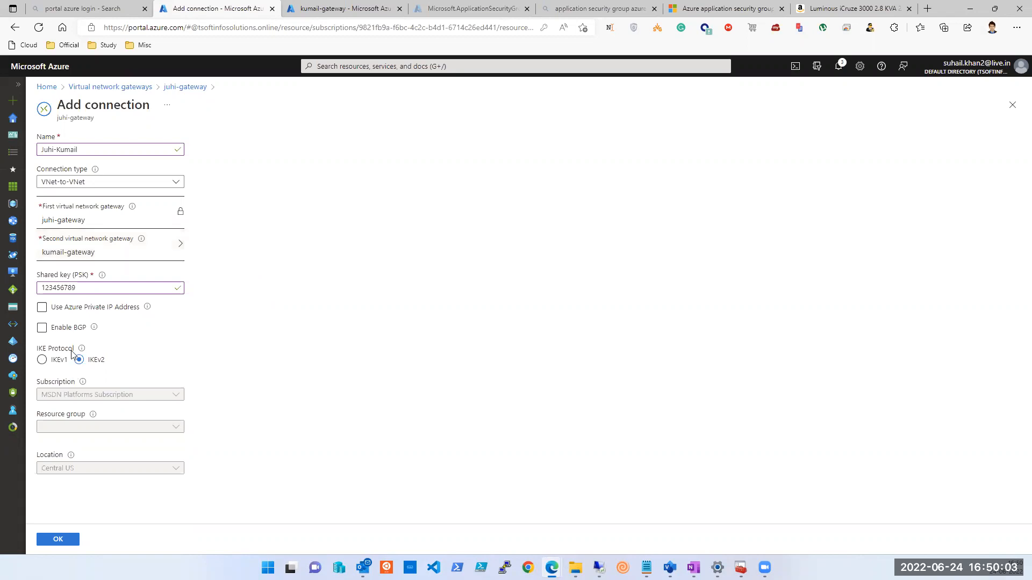
Set the IKE protocol to IKEv1.
mouse_move(92, 323)
left_click(45, 365)
left_click(42, 361)
double_click(66, 290)
type("xcvxcv")
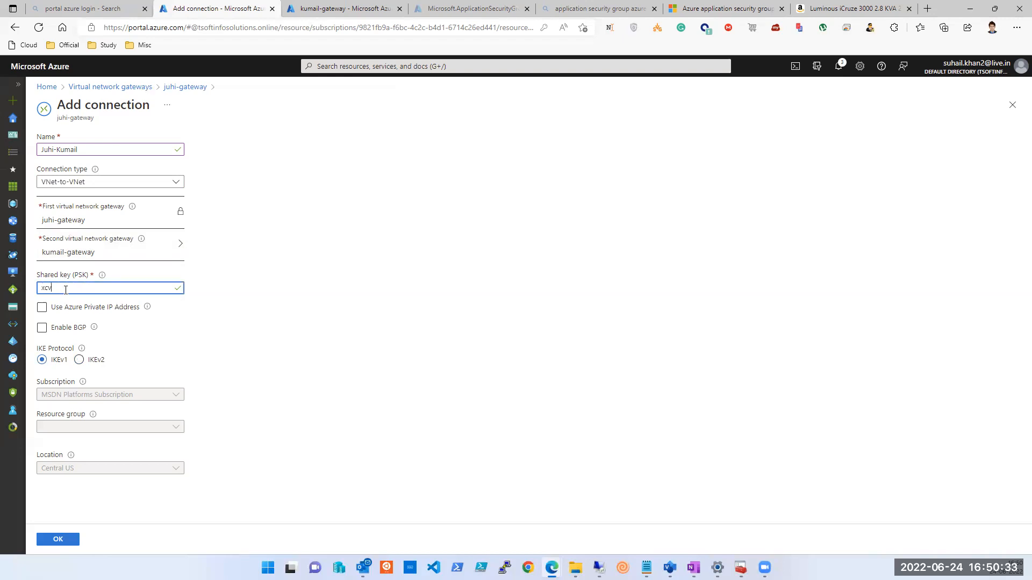
double_click(66, 290)
left_click(66, 290)
key("BackSpace")
key("BackSpace")
key("BackSpace")
key("BackSpace")
key("BackSpace")
key("BackSpace")
type("123456796")
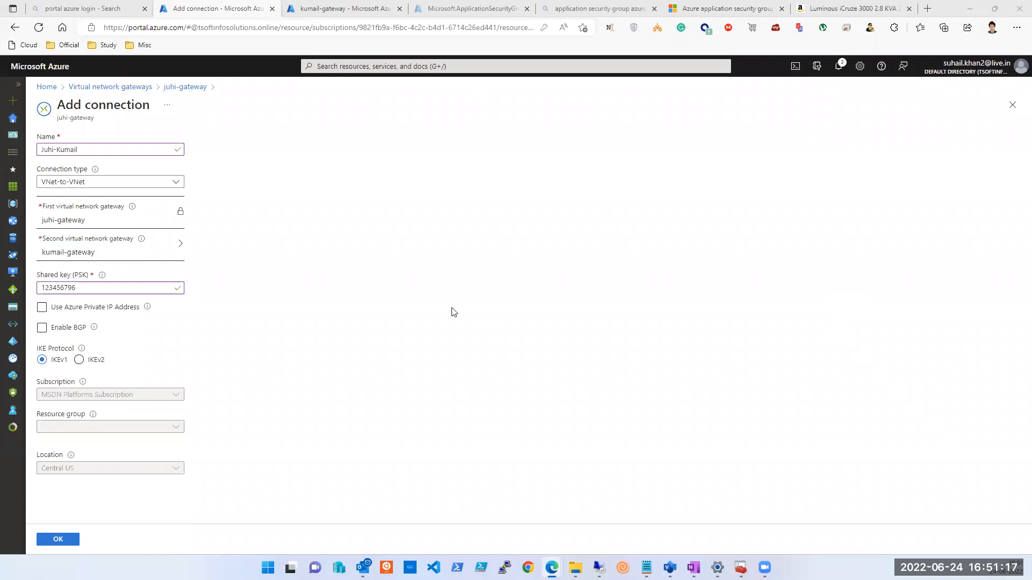
left_click(1013, 105)
Discard the unsaved connection, show juhi-gateway's Overview, and bring back the remote PowerShell window.
left_click(564, 87)
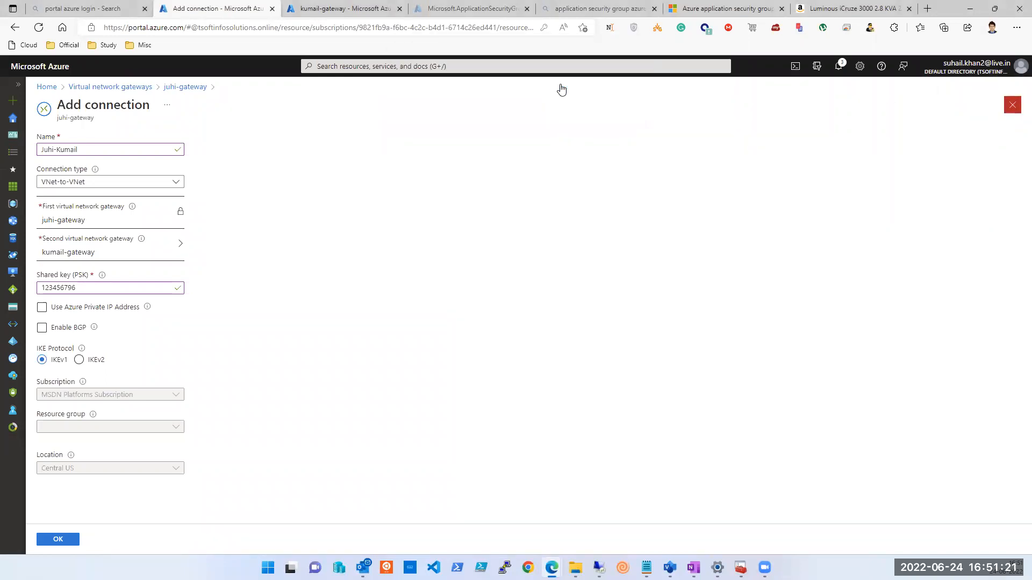
left_click(325, 11)
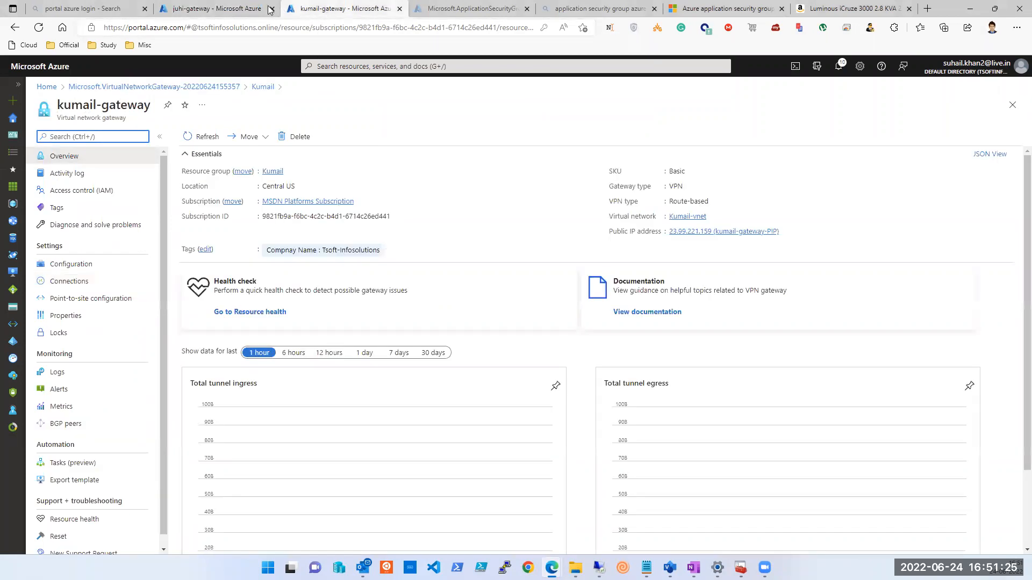
left_click(220, 9)
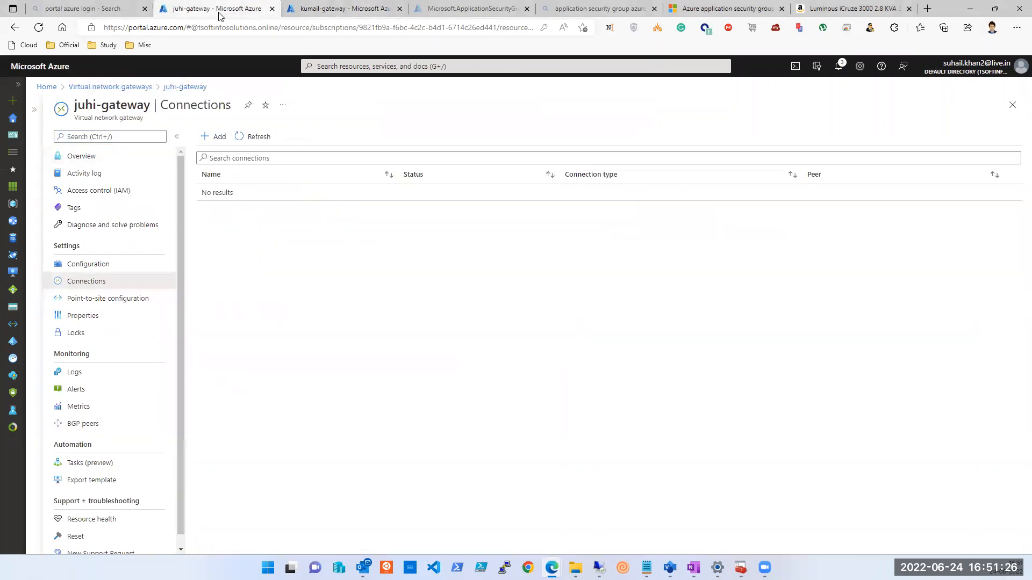
left_click(86, 156)
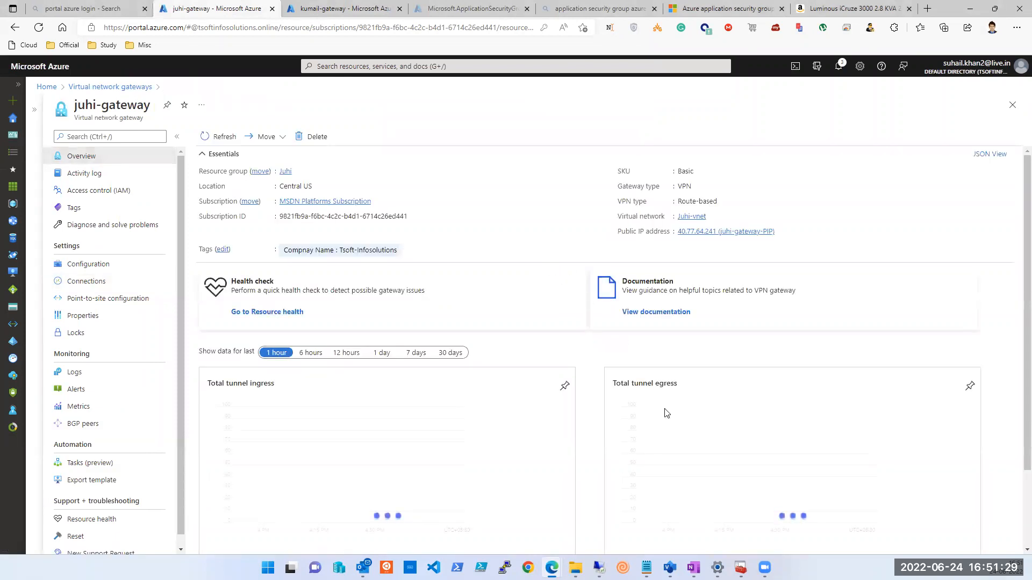
left_click(599, 568)
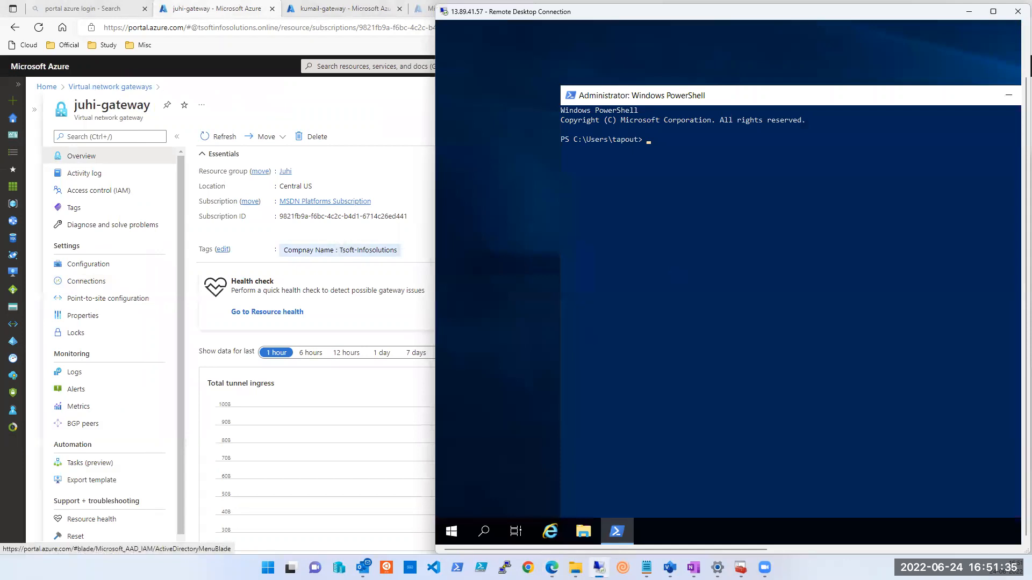
Leave the remote session and bring up the Azure Network notes in OneNote.
left_click(12, 341)
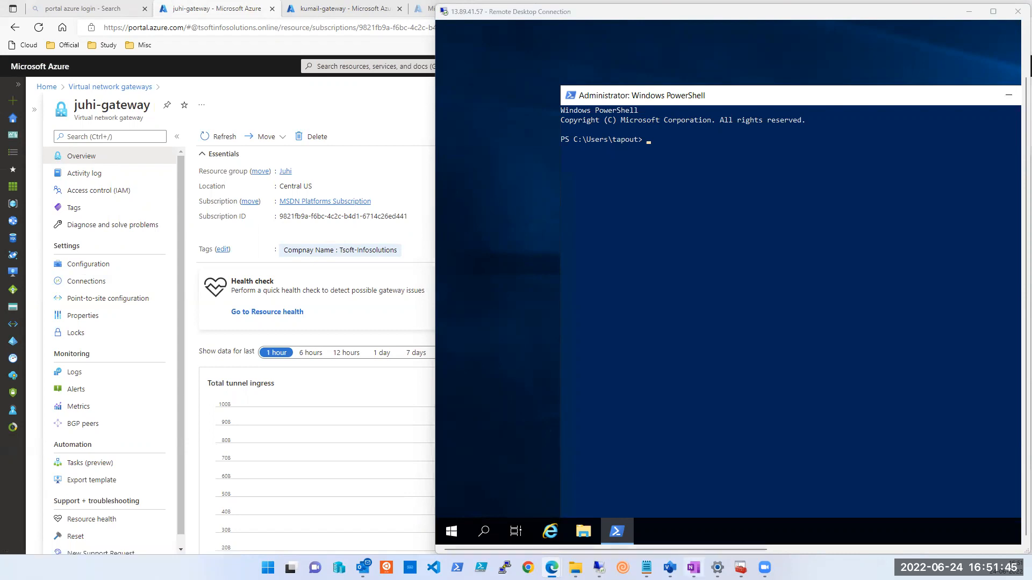
left_click(693, 568)
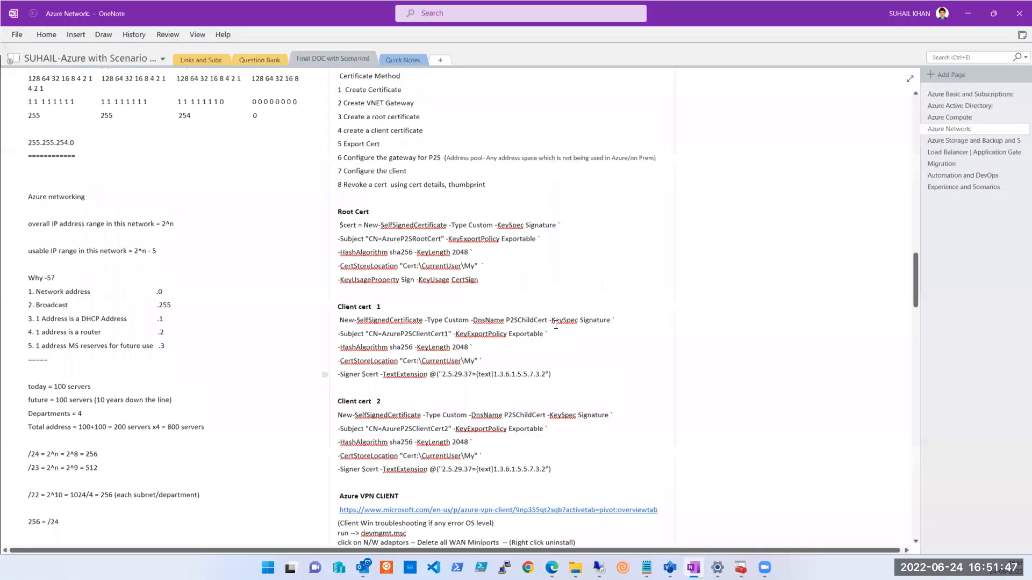
Scroll up to the POINT-TO-SITE VPN section and highlight the phrase about an individual client computer.
scroll(556, 325, "up", 3)
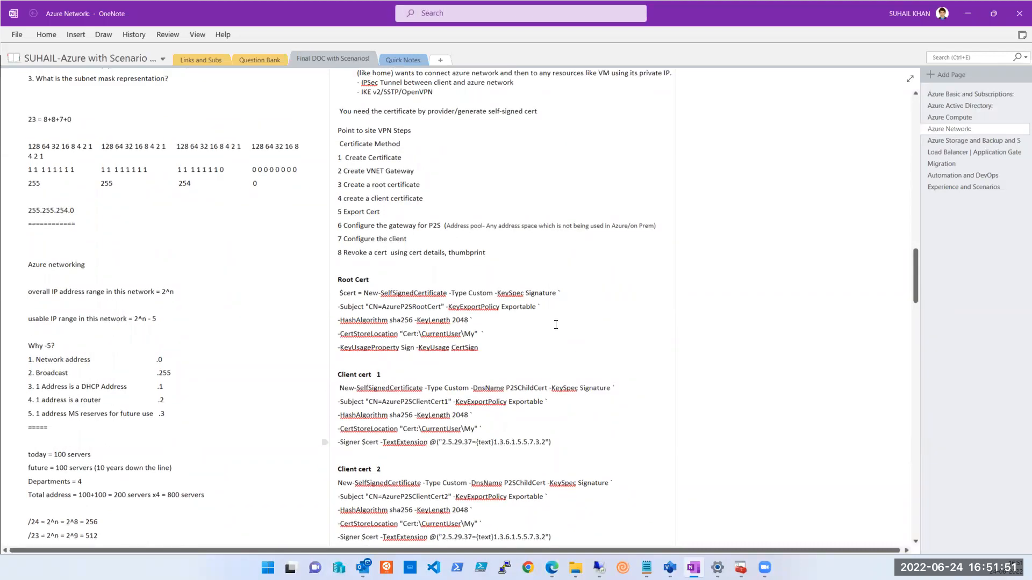
scroll(556, 324, "up", 3)
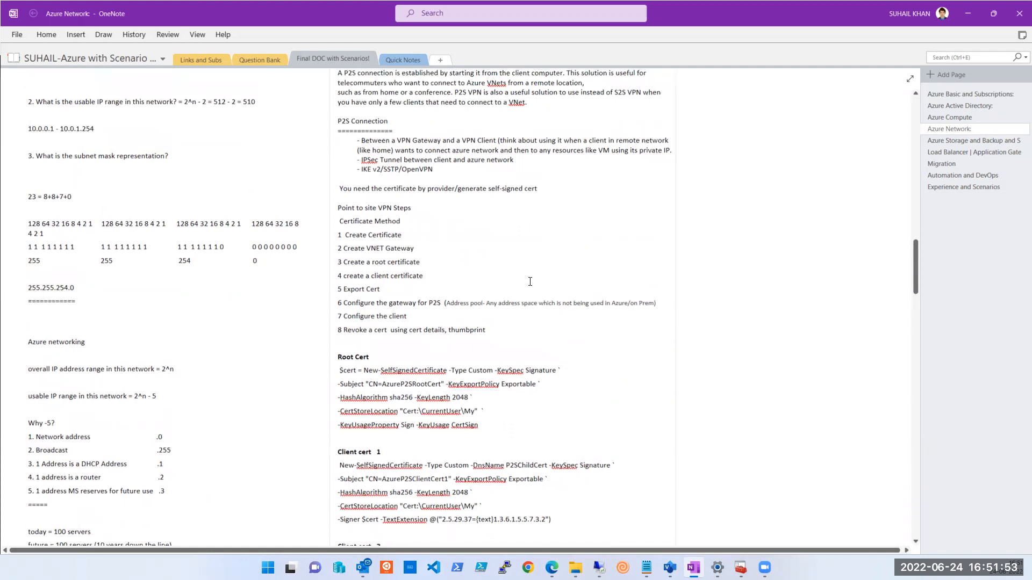
scroll(530, 282, "up", 1)
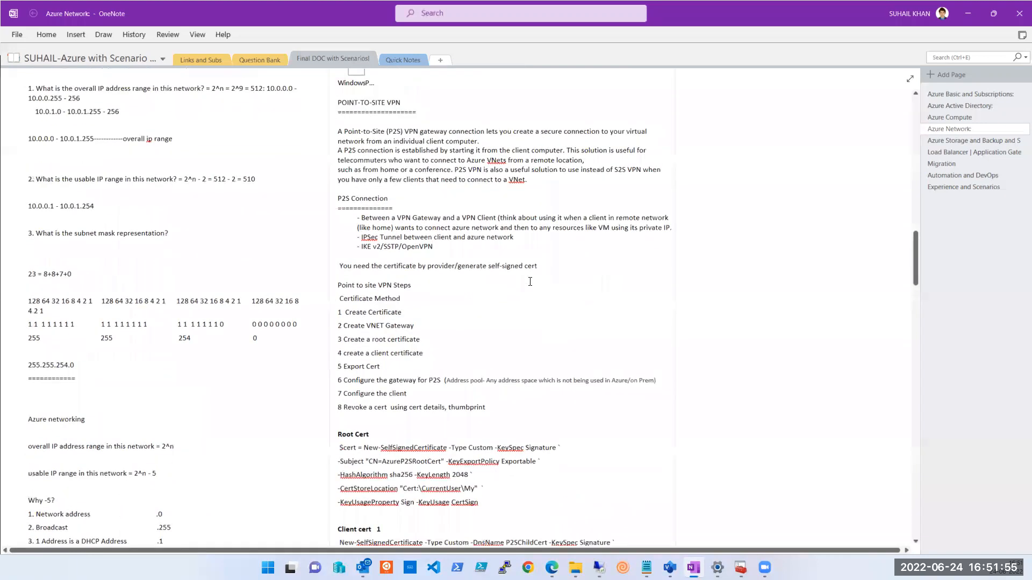
scroll(528, 280, "up", 1)
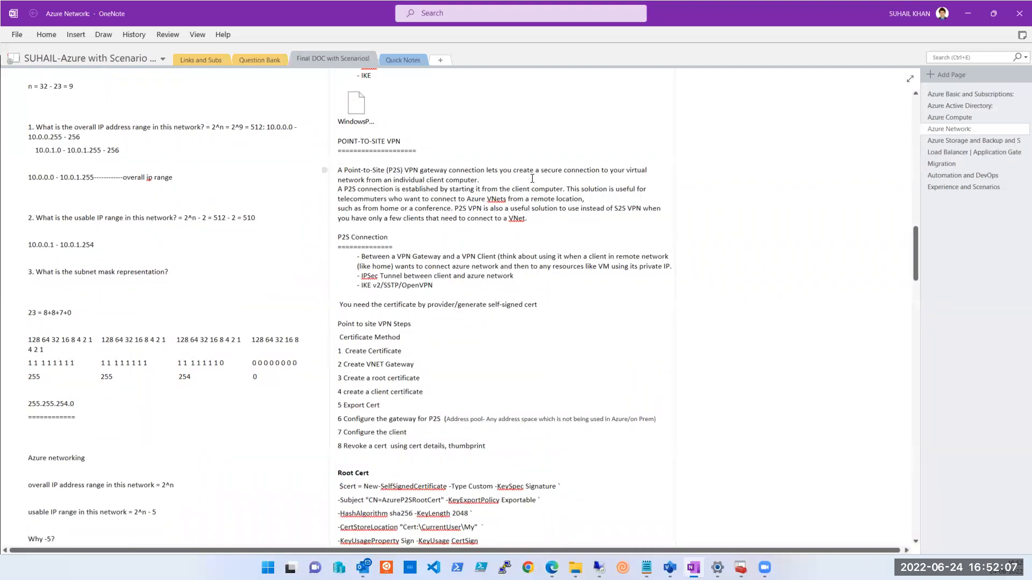
left_click_drag(485, 179, 387, 183)
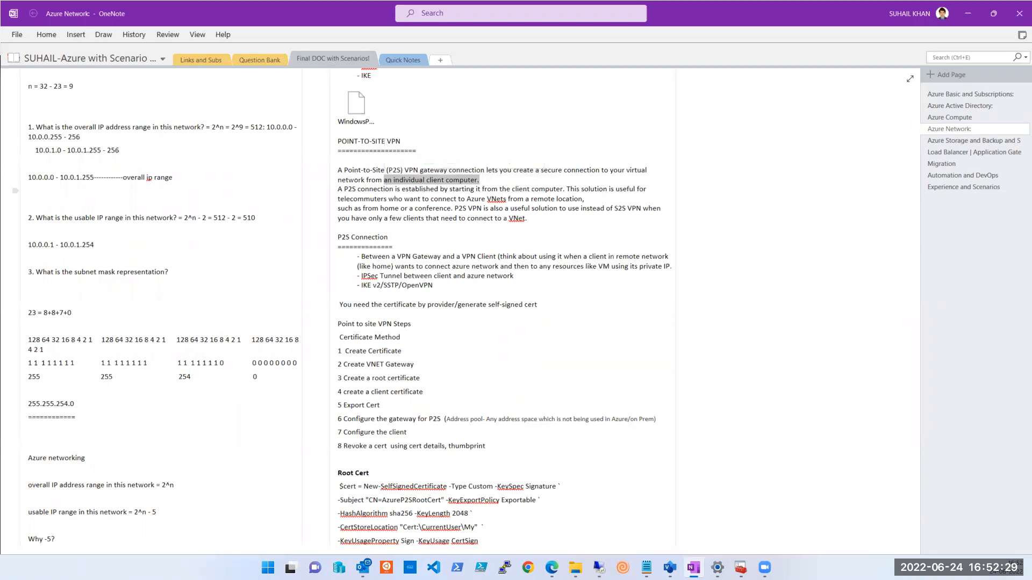
key("alt+Tab")
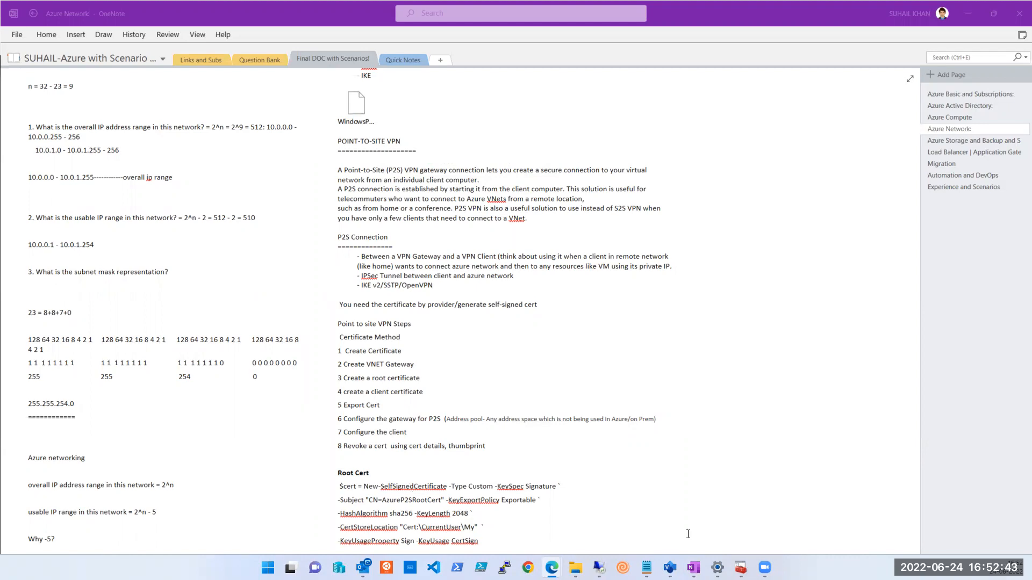
Paste and run the netsh advfirewall command turning off all firewall profiles, then return to OneNote.
left_click(599, 567)
right_click(710, 233)
key("Return")
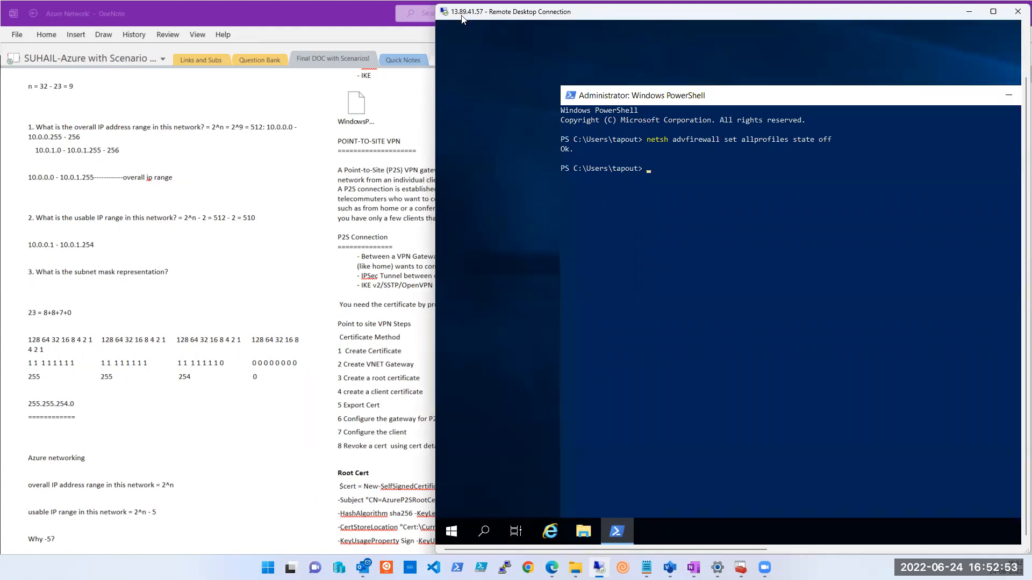
double_click(520, 17)
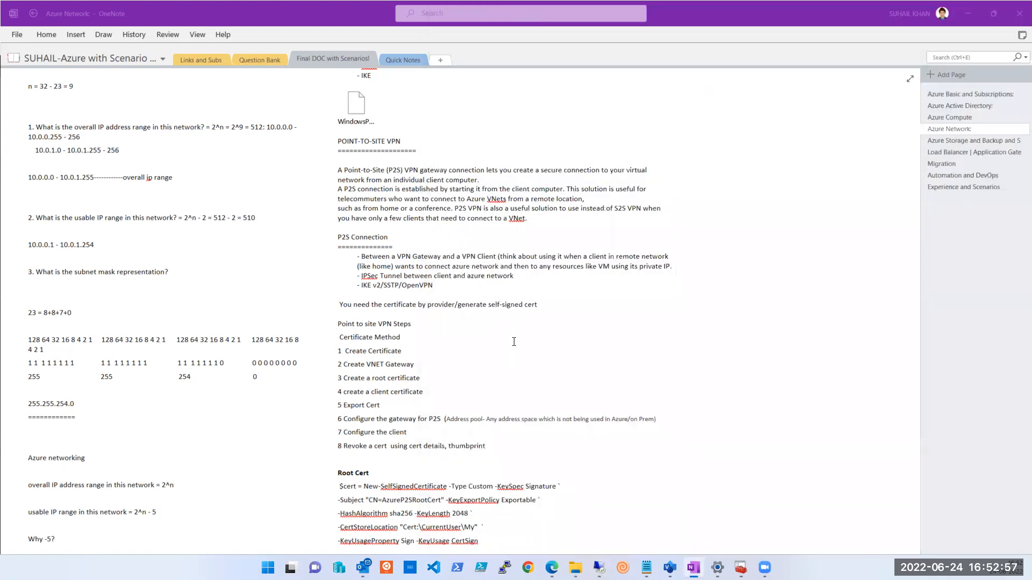
left_click(357, 195)
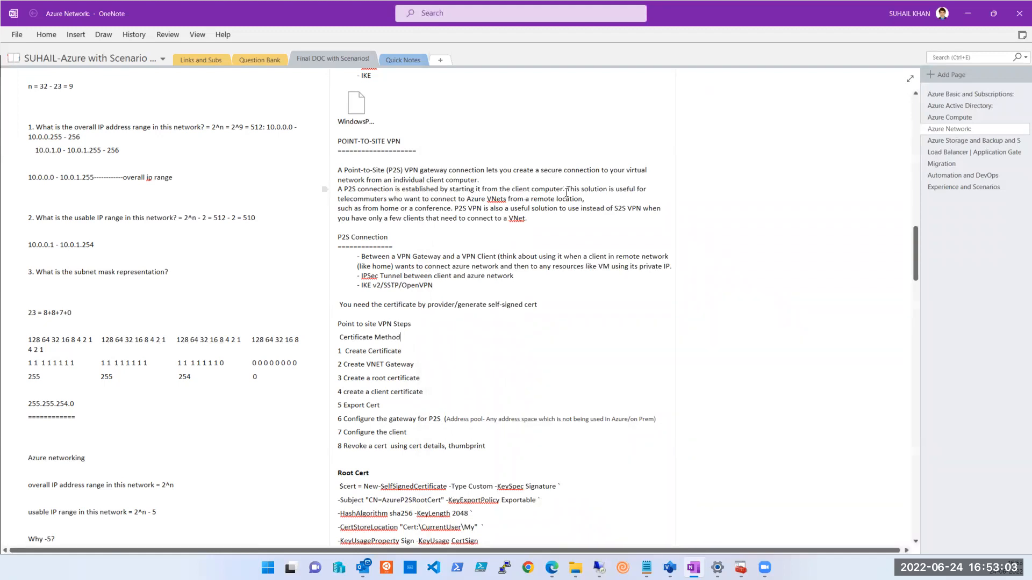
Highlight the word 'computer' in OneNote's P2S description, then clear the highlight.
left_click_drag(567, 191, 533, 192)
left_click(388, 200)
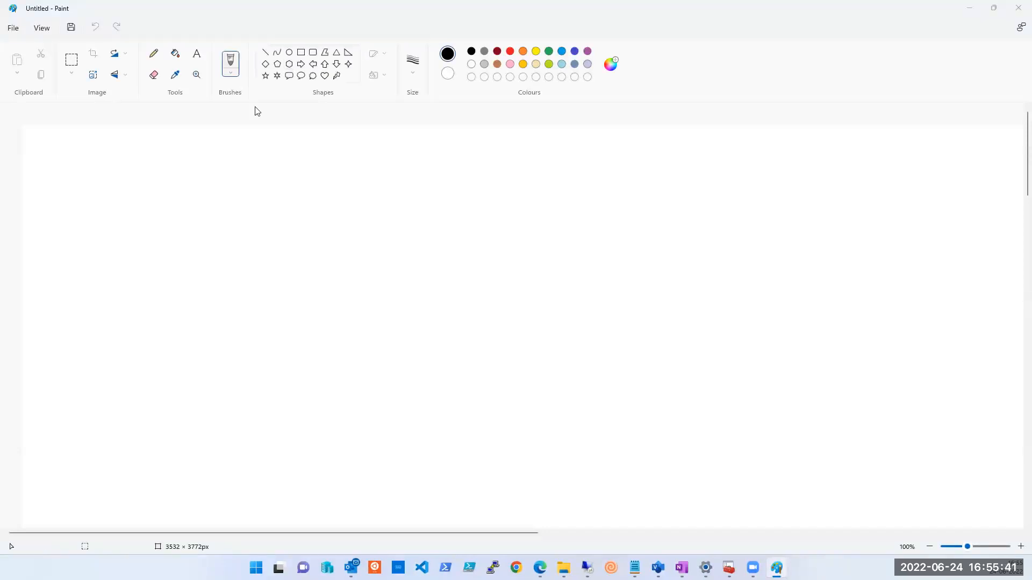
Draw a large black rectangle on the Paint canvas and label its top-left corner 'Tsoft'.
left_click_drag(86, 147, 490, 498)
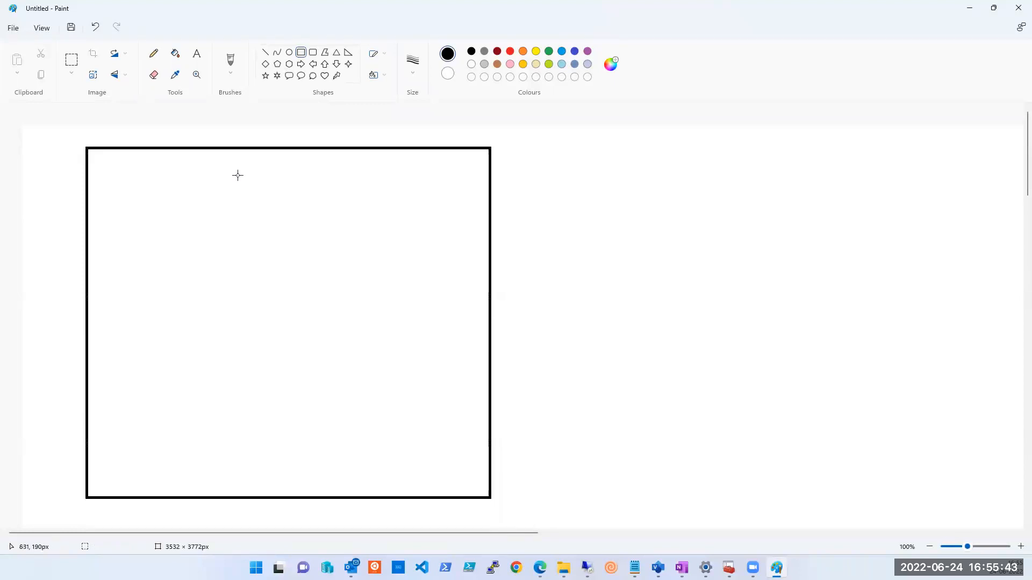
left_click(196, 53)
left_click(120, 168)
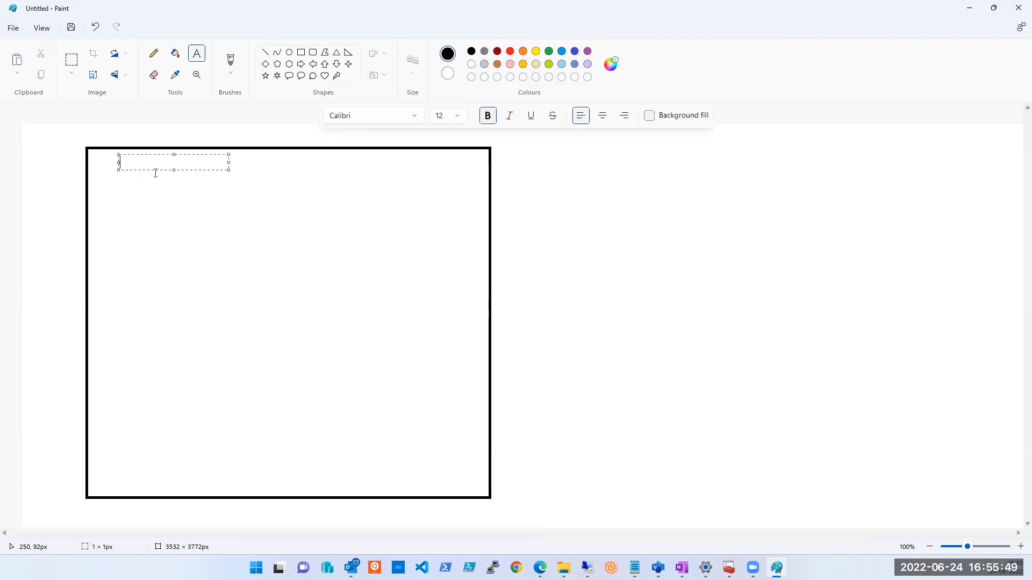
type("Tsoft")
left_click(230, 235)
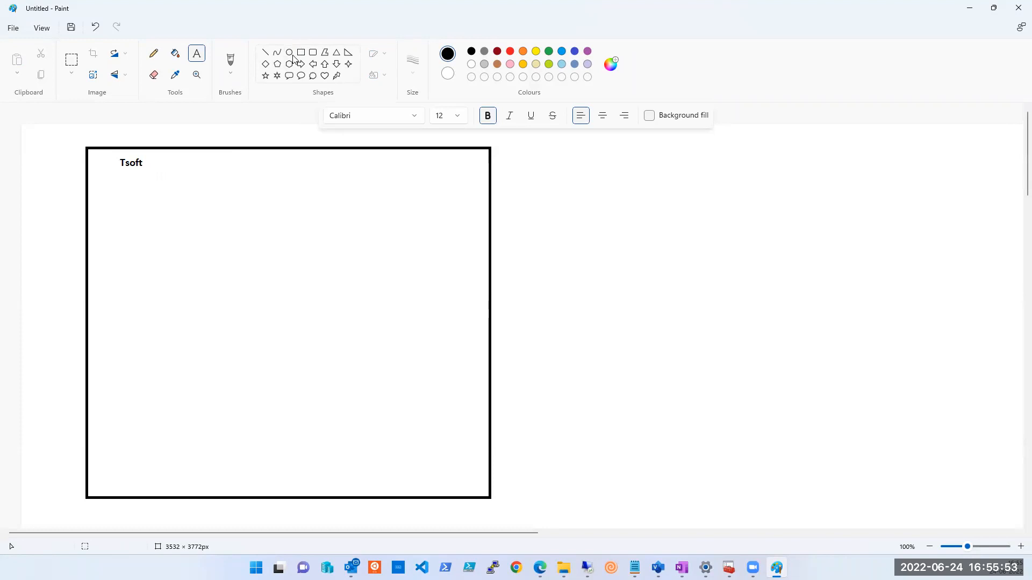
Draw a row of hexagons below Tsoft and six small rectangles and squares in the lower frame.
left_click(289, 64)
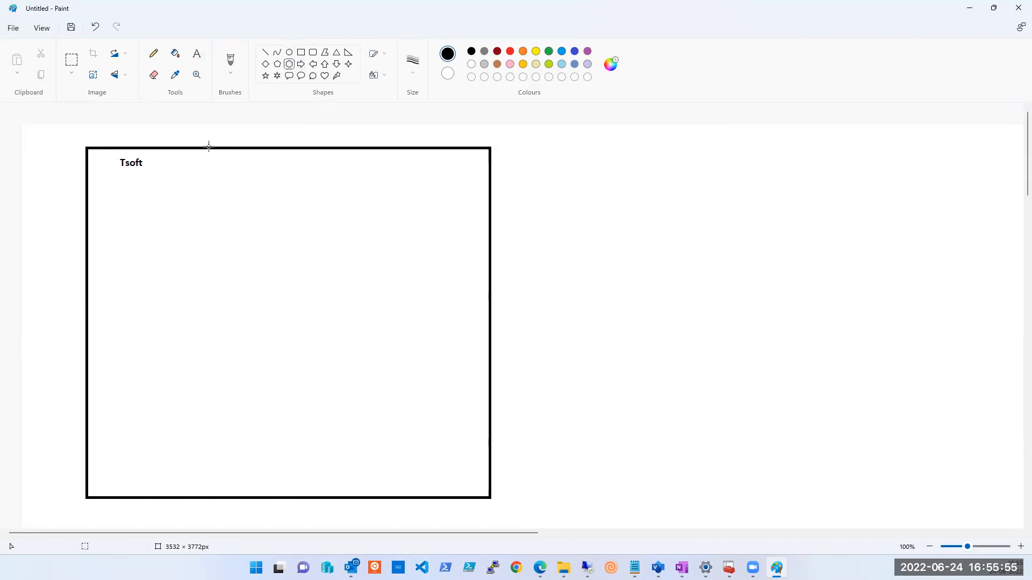
mouse_move(110, 210)
left_mouse_down()
mouse_move(238, 229)
mouse_move(361, 215)
left_mouse_up()
left_click(290, 52)
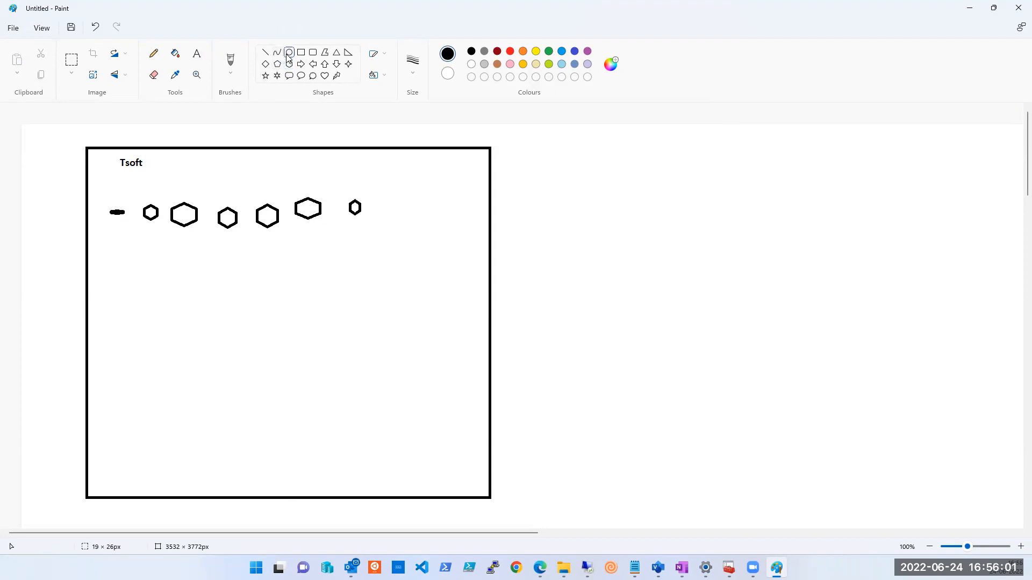
left_click(301, 53)
mouse_move(117, 457)
left_mouse_down()
mouse_move(142, 442)
mouse_move(186, 458)
mouse_move(219, 433)
mouse_move(299, 461)
left_mouse_up()
left_click_drag(321, 421, 357, 460)
left_click_drag(244, 374, 269, 398)
left_click_drag(141, 342, 169, 381)
left_click_drag(115, 408, 145, 427)
left_click_drag(281, 329, 321, 370)
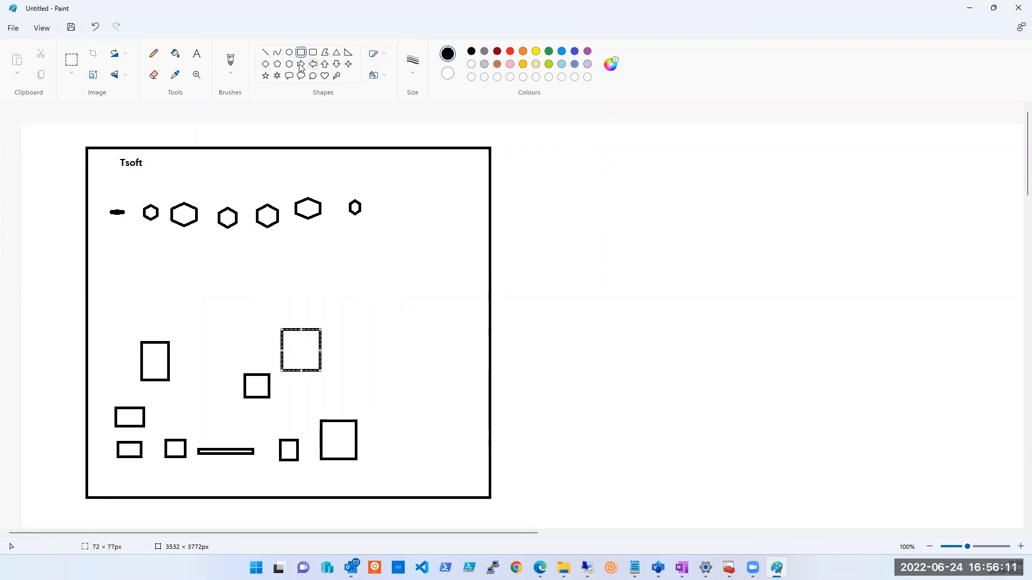
Draw a cloud thought bubble right of the frame and connect them with a line.
left_click(313, 75)
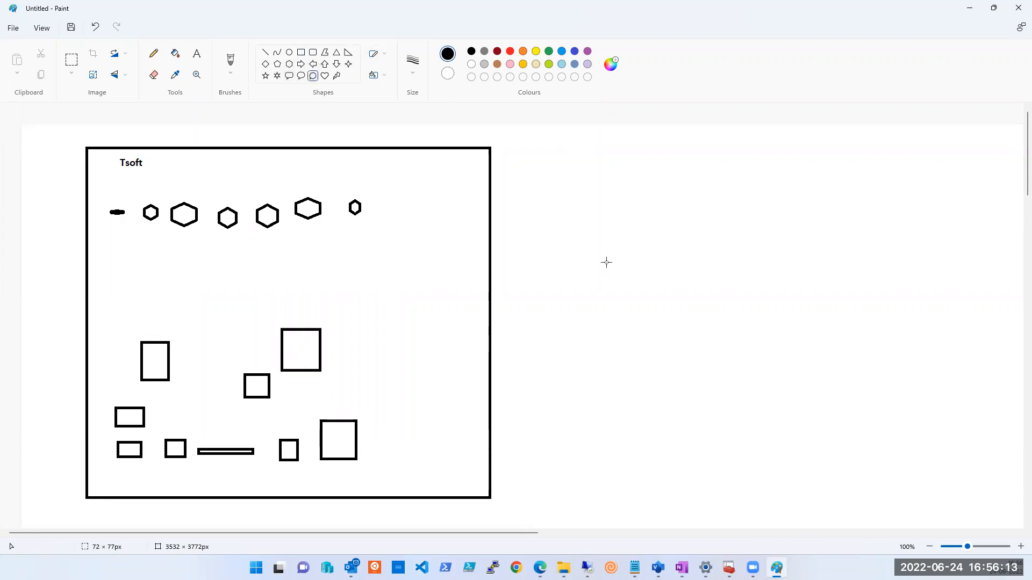
left_click_drag(669, 188, 902, 451)
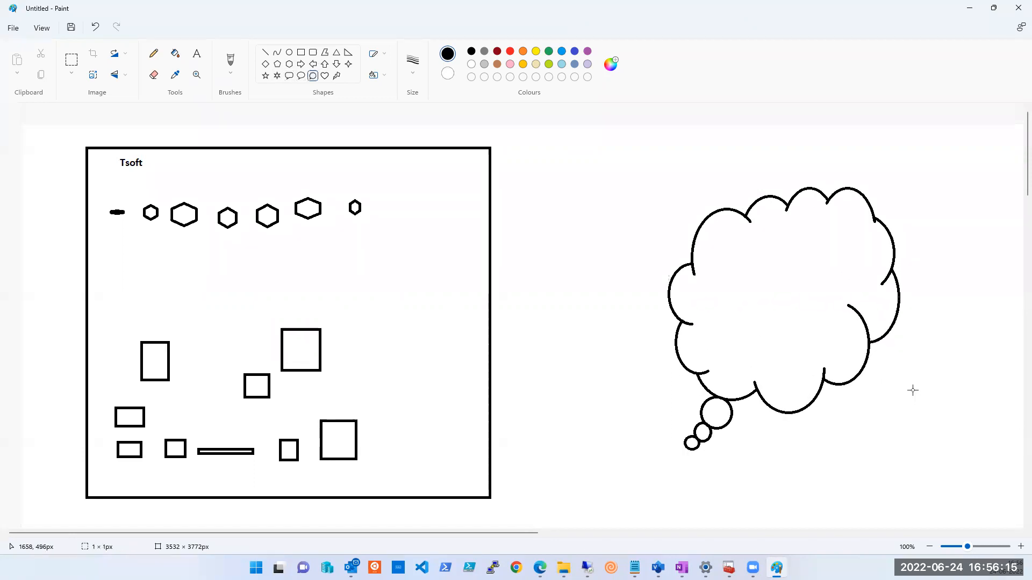
left_click(266, 53)
mouse_move(489, 230)
left_mouse_down()
mouse_move(659, 263)
mouse_move(694, 250)
left_mouse_up()
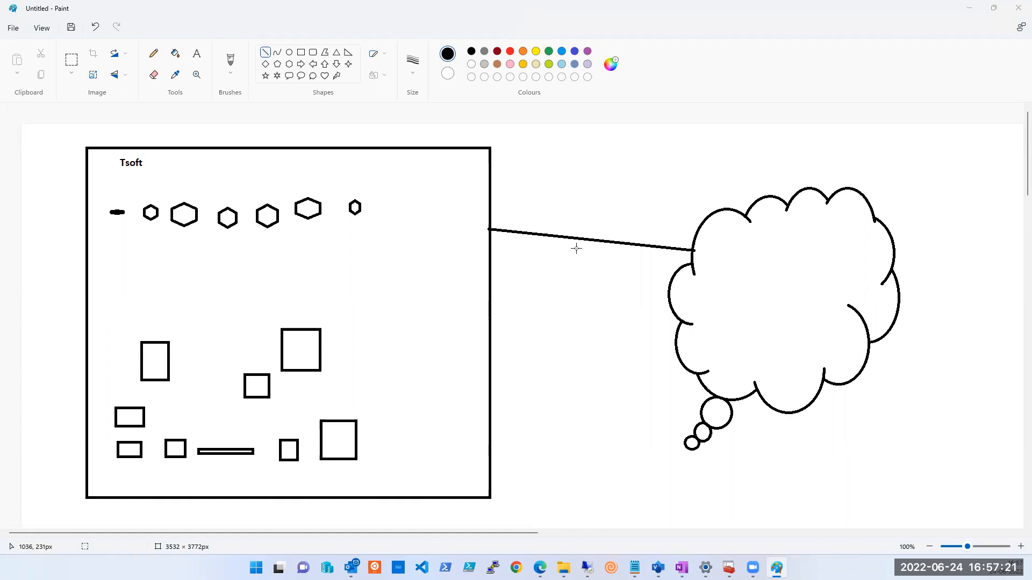
Draw a new connector to the cloud's lower left and erase the old upper connector.
mouse_move(699, 378)
left_mouse_down()
mouse_move(557, 401)
mouse_move(491, 435)
left_mouse_up()
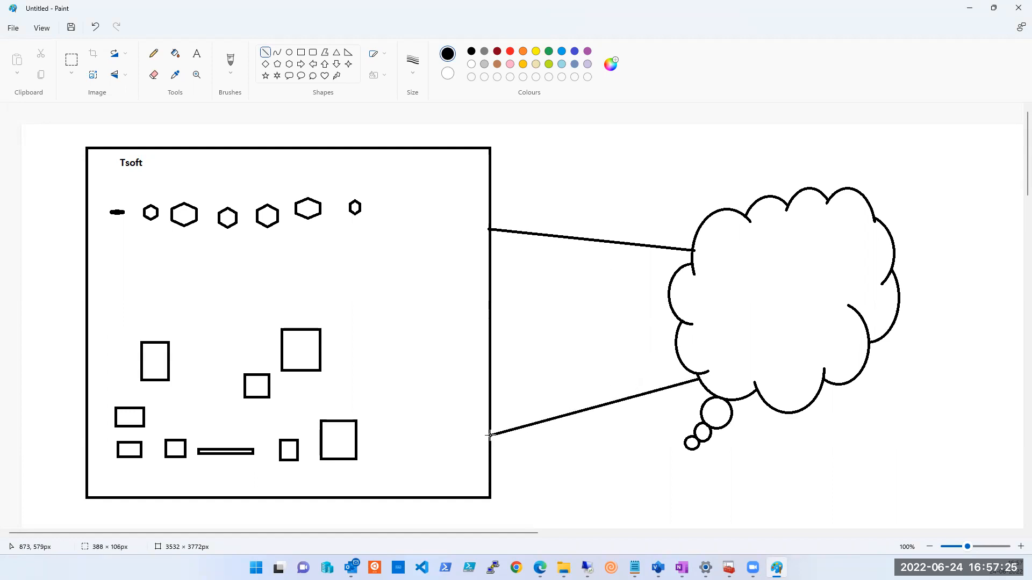
left_click(153, 74)
left_click_drag(490, 230, 684, 250)
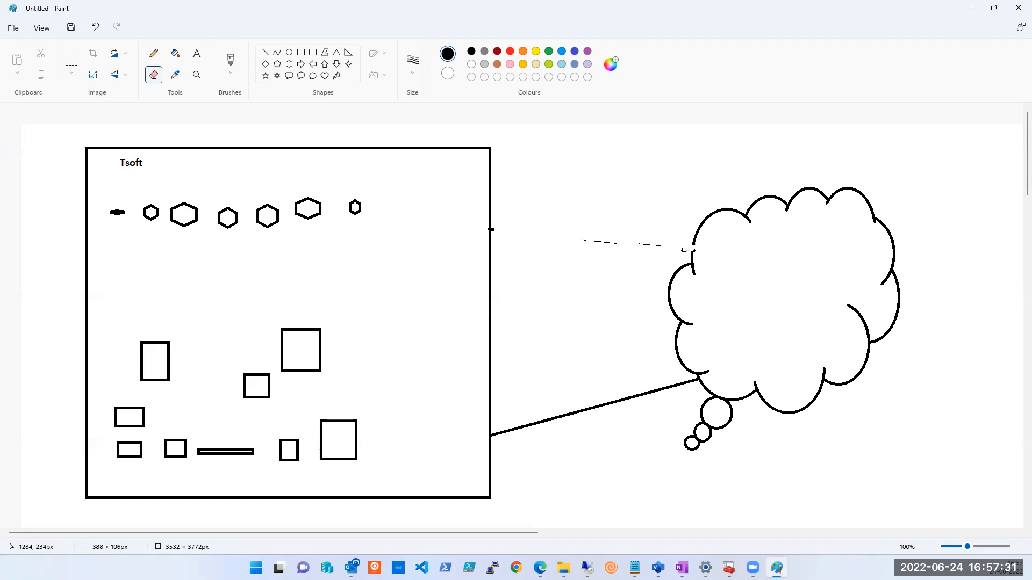
Erase the leftover upper connector, label the lower line 'P2S', and switch back to OneNote.
left_click_drag(587, 242, 664, 246)
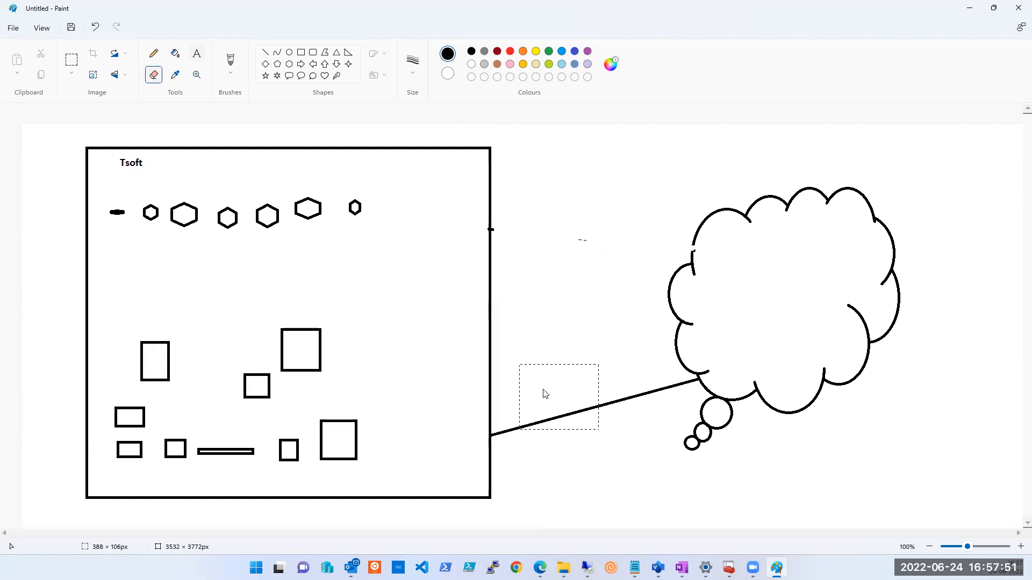
type("P2S")
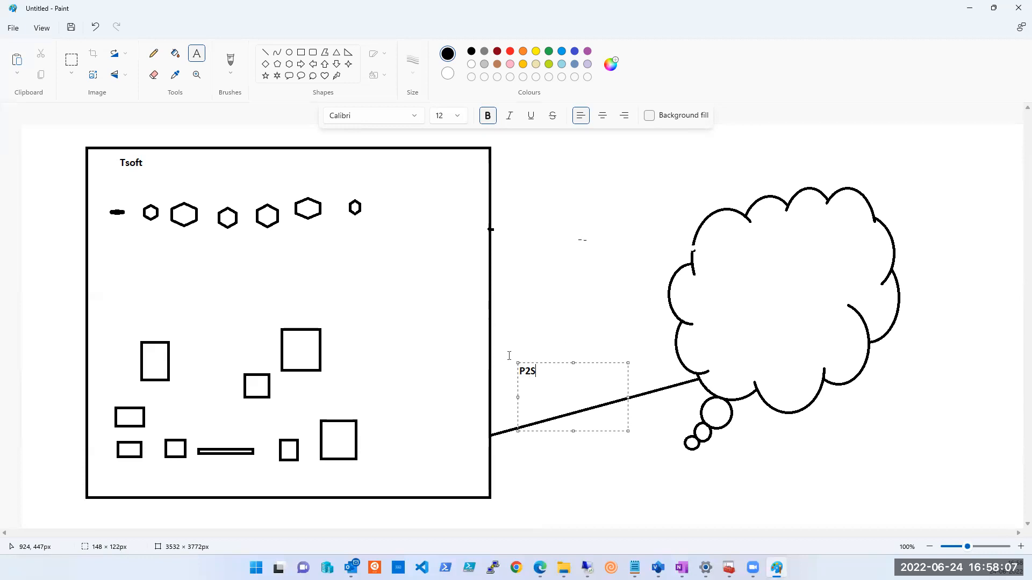
left_click(519, 333)
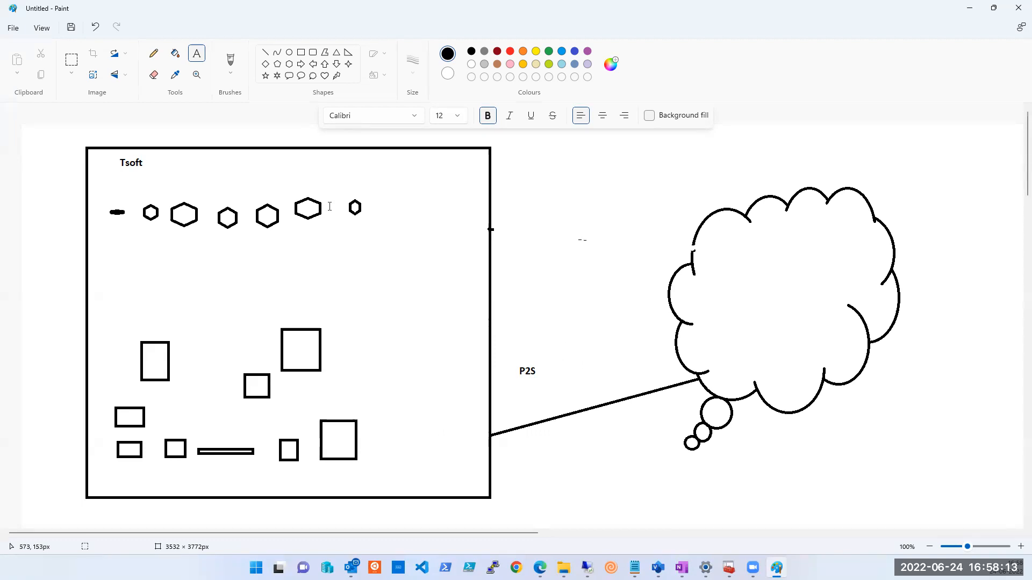
left_click(681, 568)
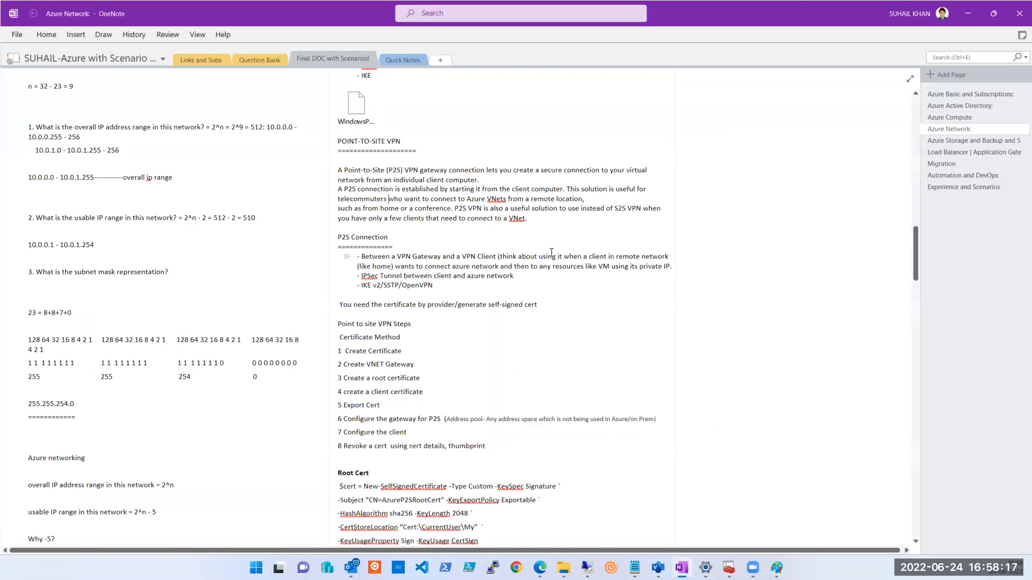
Highlight 'clients', scroll to the P2S Connection steps, then bring the Remote Desktop PowerShell forward.
double_click(409, 220)
scroll(462, 329, "down", 5)
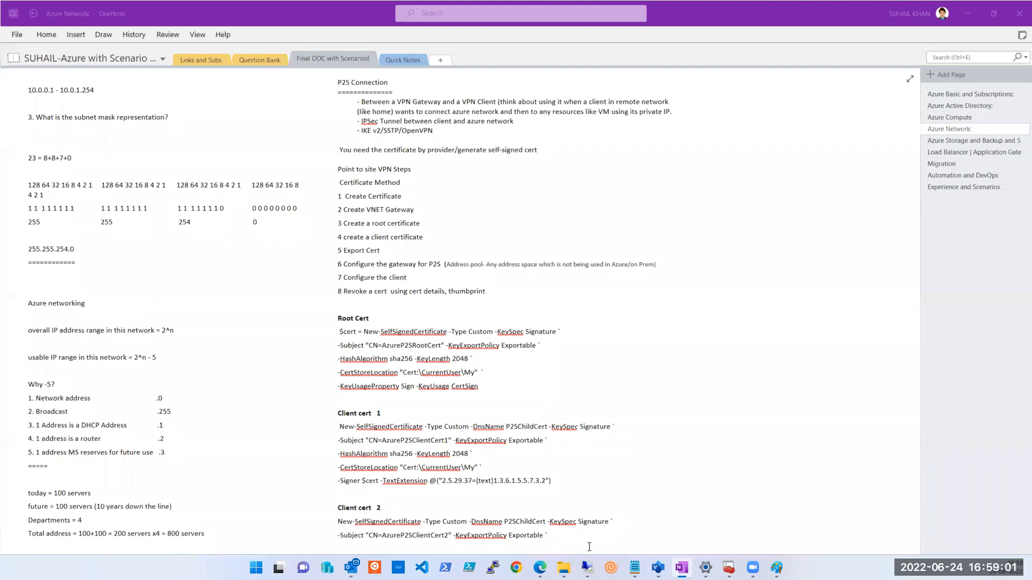
left_click(587, 567)
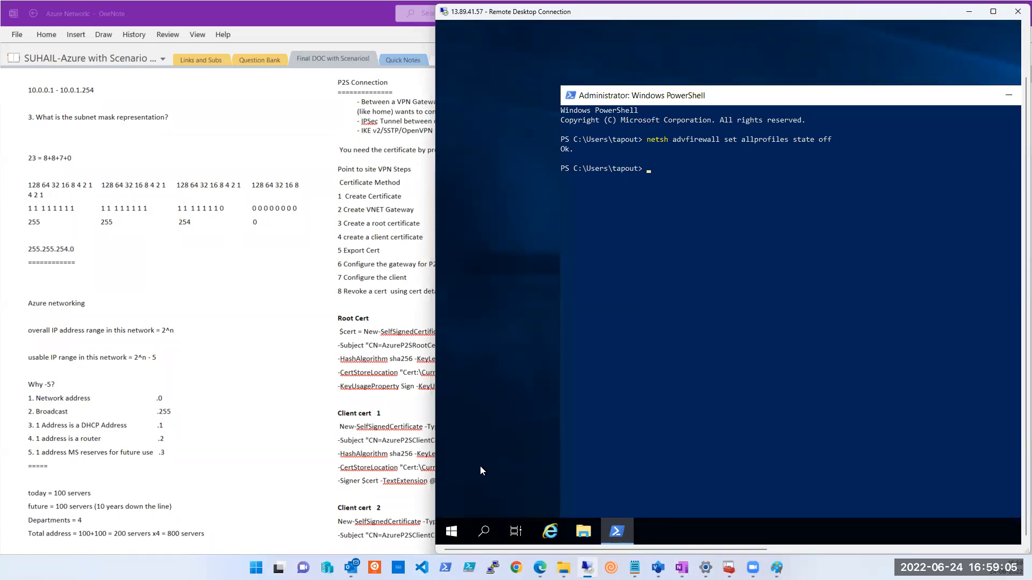
In Edge, open juhi-vm-001 from Azure Home, select its private IP 10.3.0.4, and return to OneNote.
left_click(540, 568)
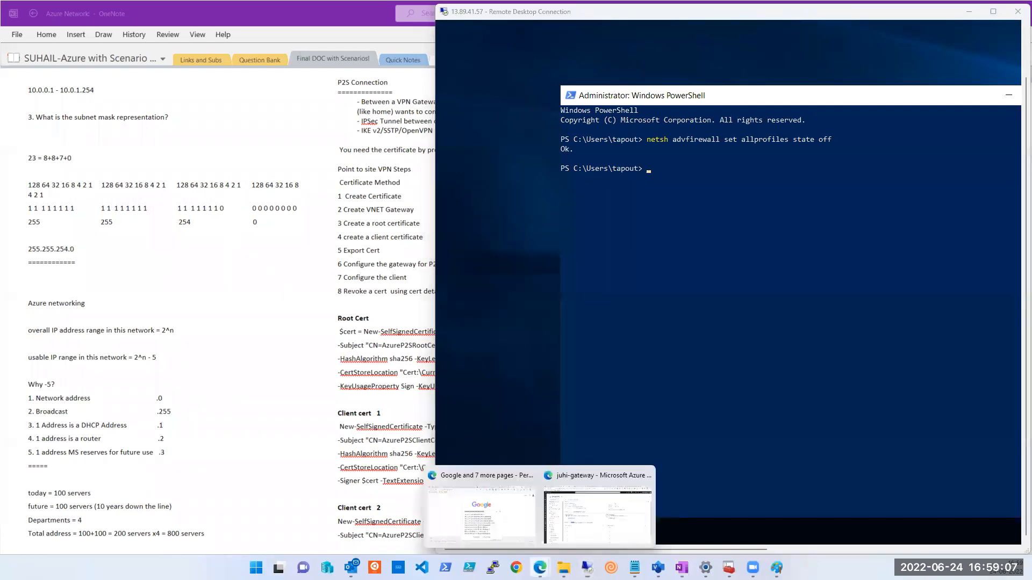
left_click(606, 539)
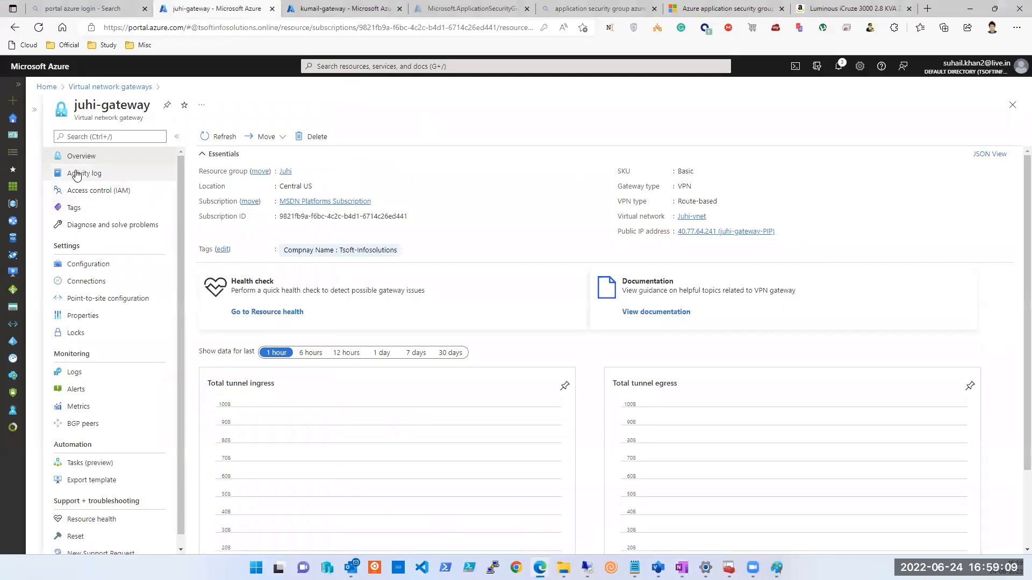
left_click(1013, 105)
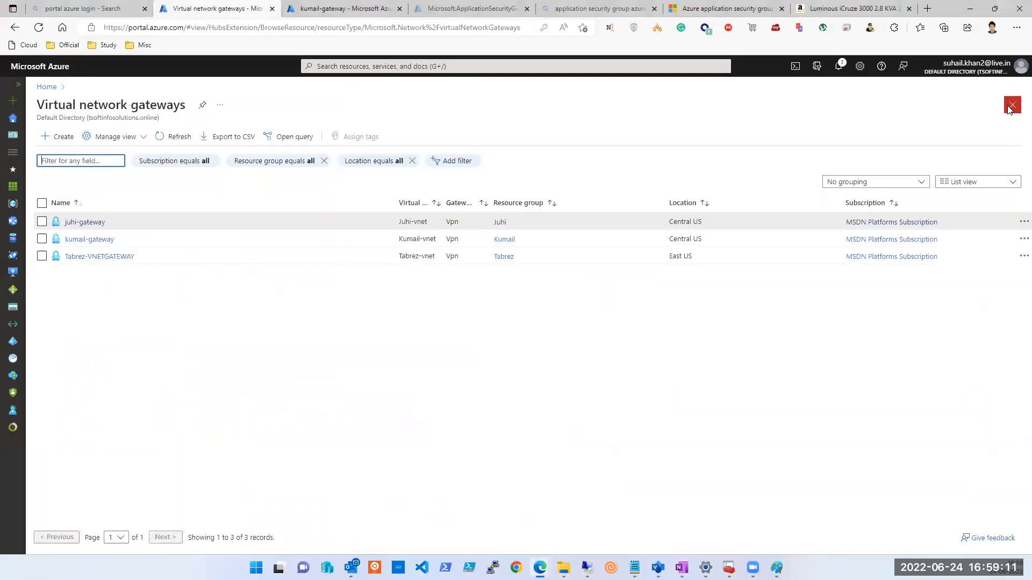
left_click(15, 125)
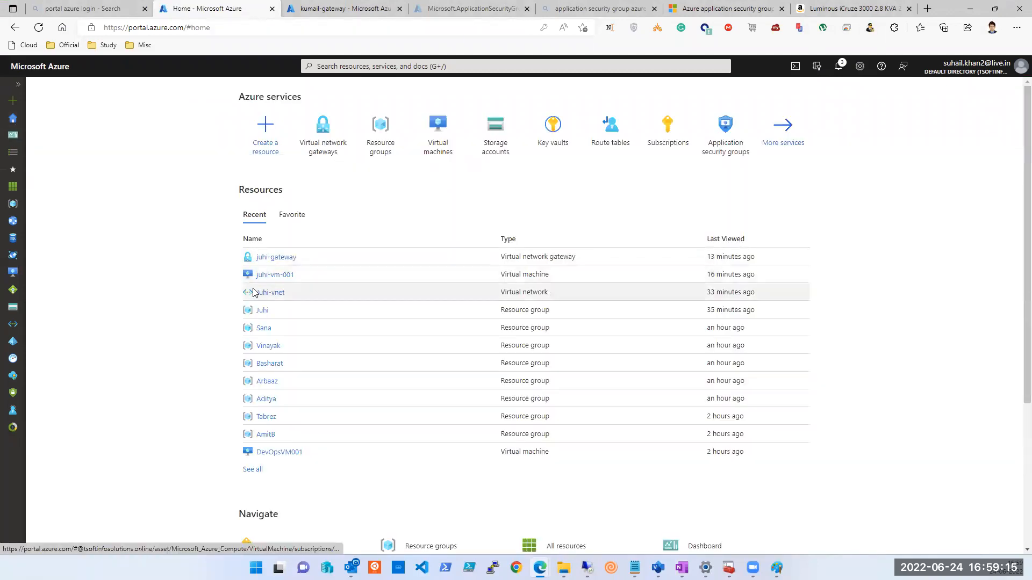
left_click(263, 282)
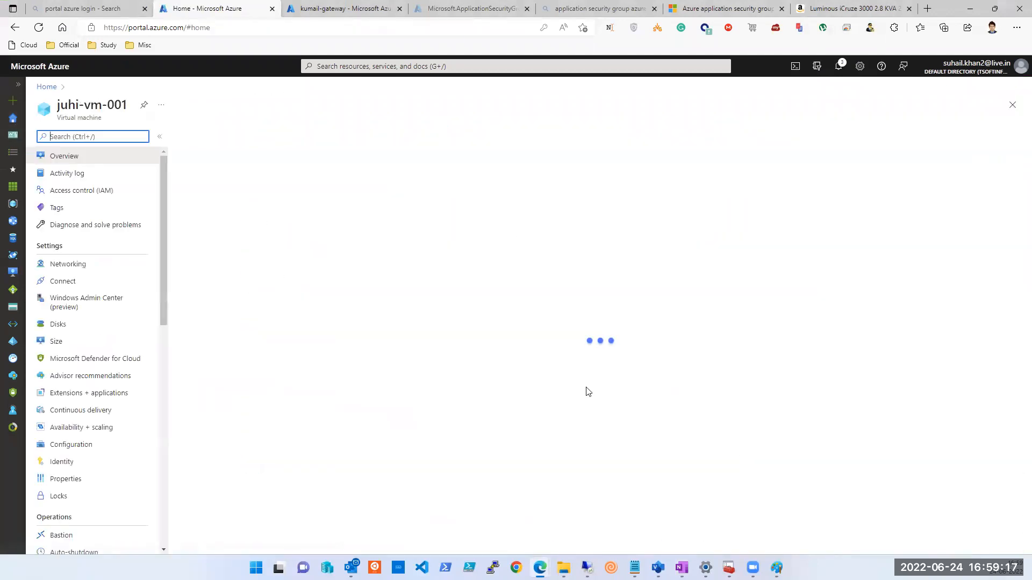
double_click(747, 366)
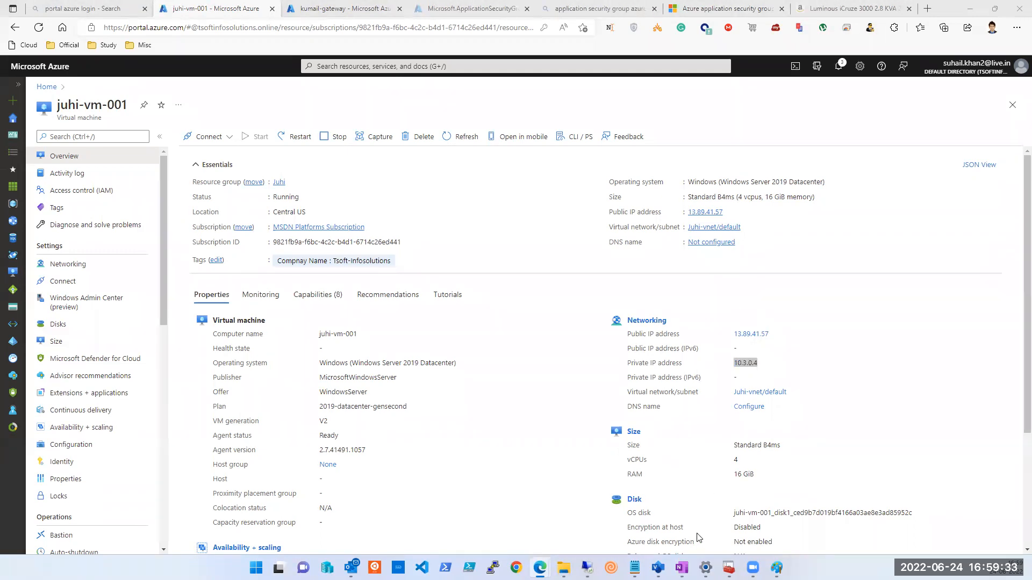
left_click(682, 568)
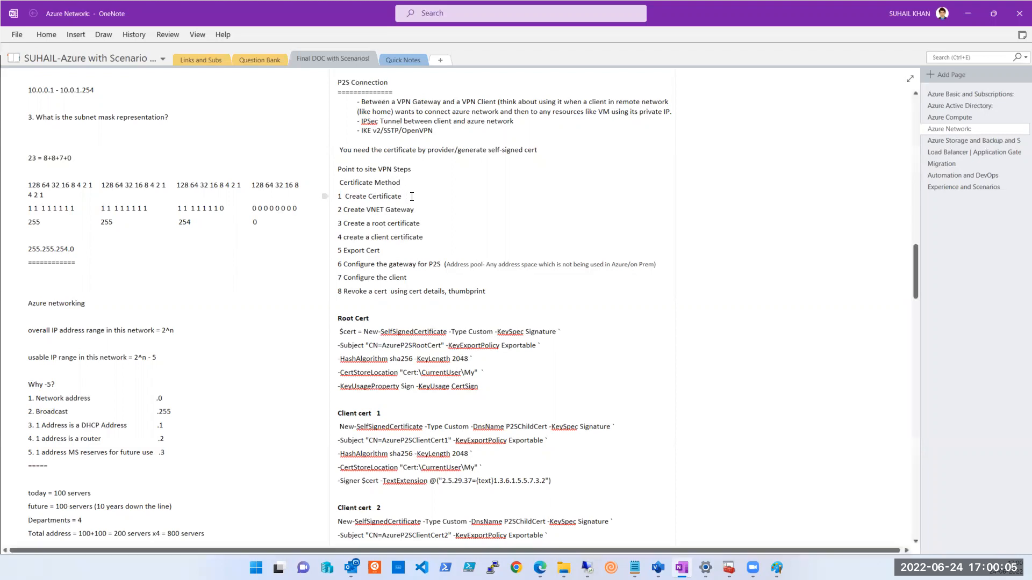
Mark step 1 'Create Certificate' and step 2 'Create VNET Gateway', then return to juhi-vm-001.
left_click_drag(408, 197, 337, 196)
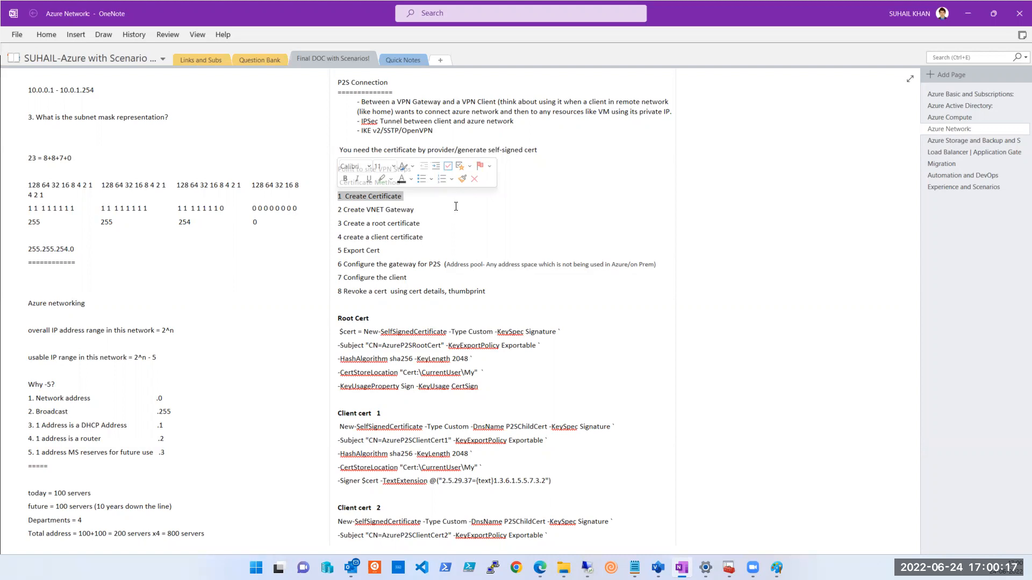
left_click(423, 211)
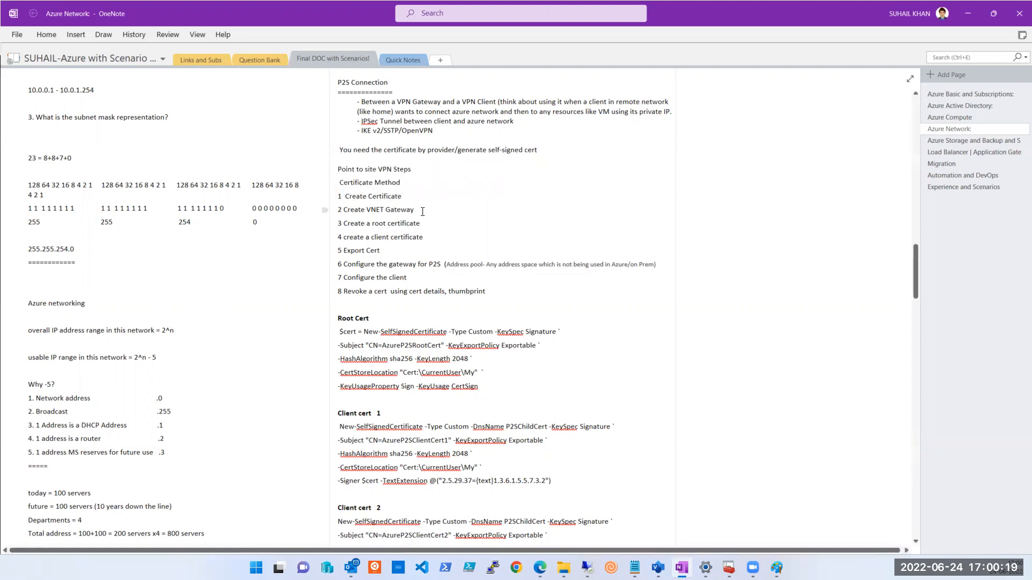
left_click_drag(414, 211, 343, 211)
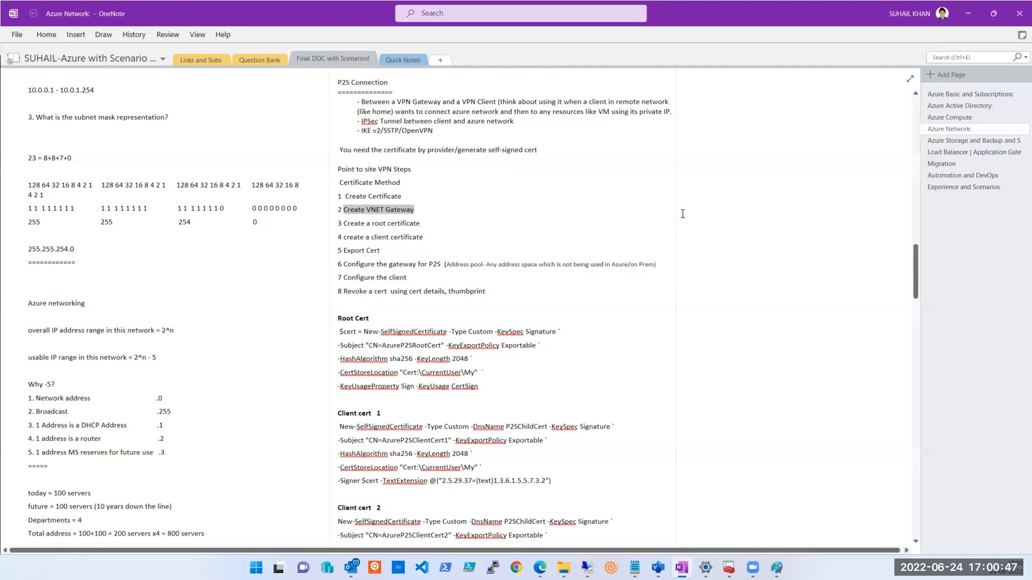
left_click(659, 12)
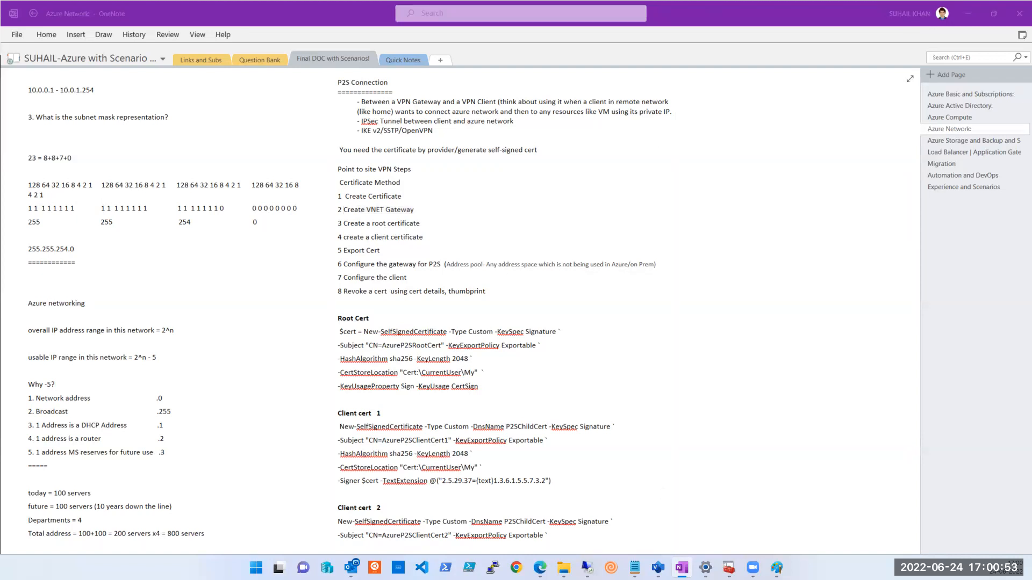
mouse_move(540, 568)
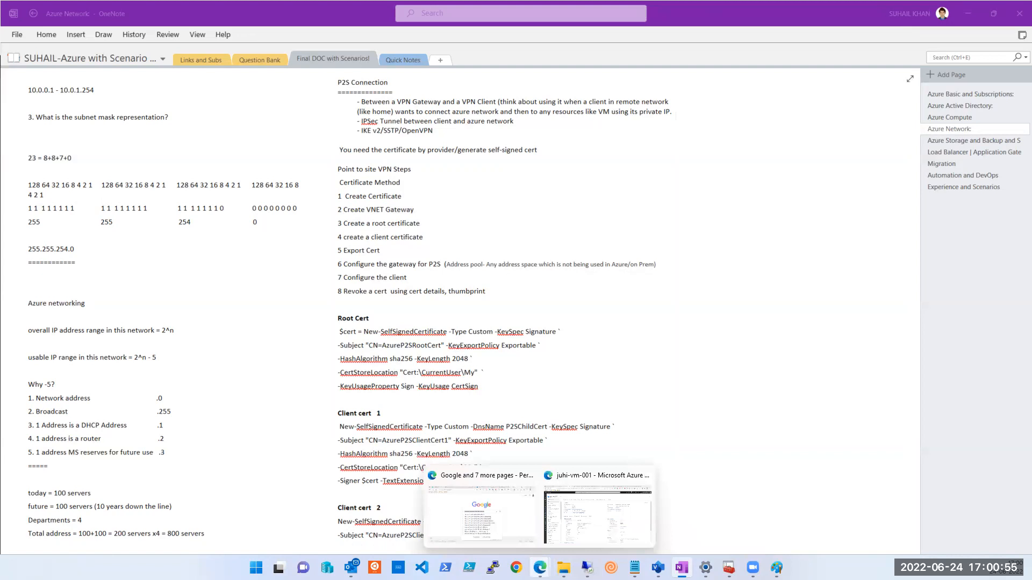
left_click(587, 526)
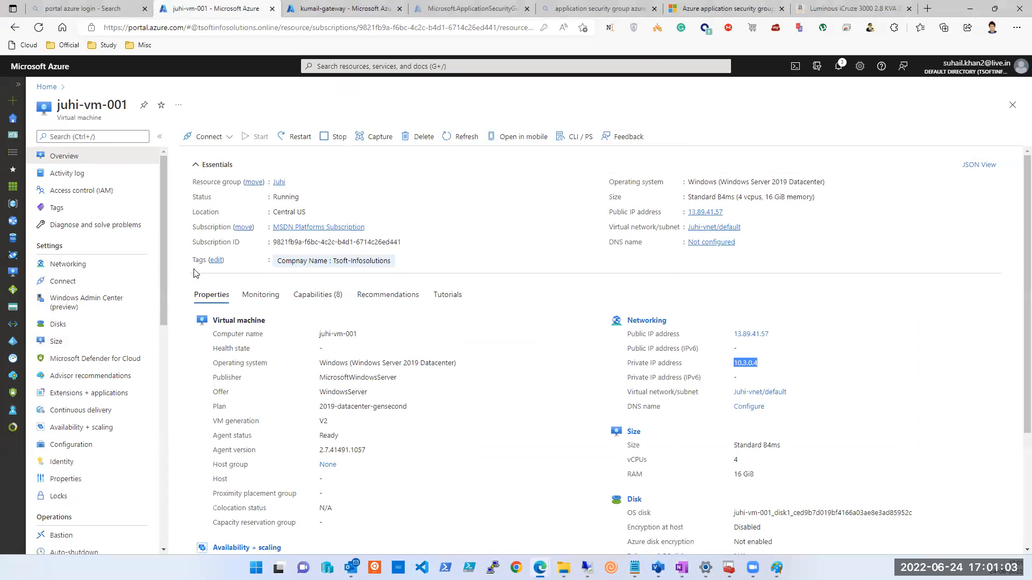
Open the Juhi and Kumail resource groups to compare their resources, then return to OneNote.
left_click(276, 182)
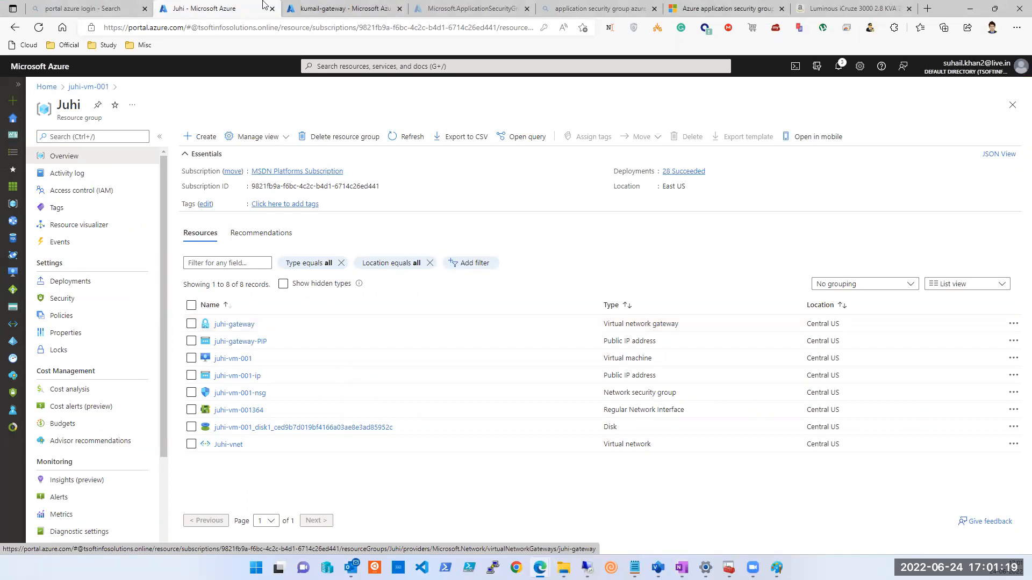
left_click(319, 13)
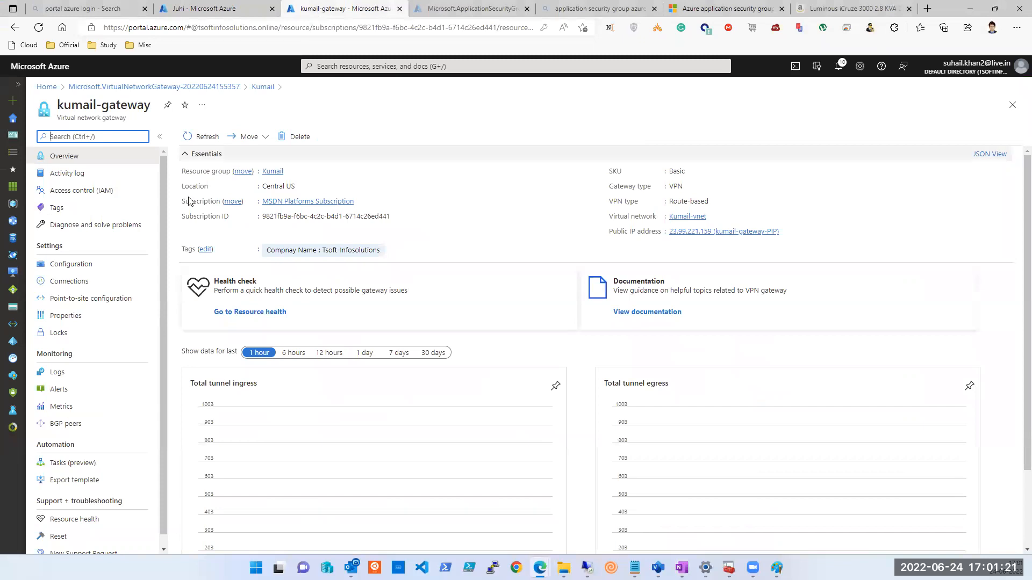
left_click(277, 177)
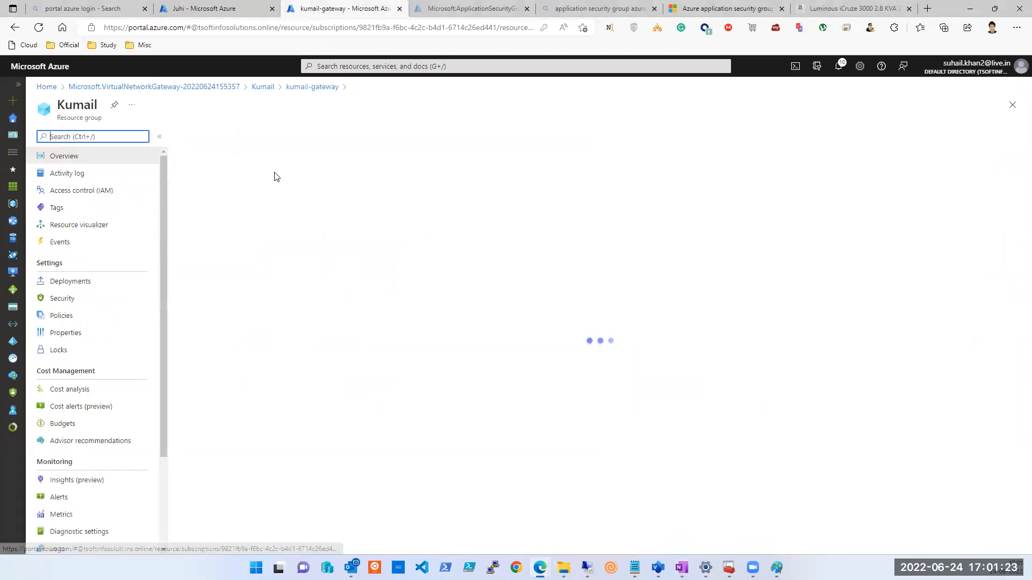
left_click(202, 12)
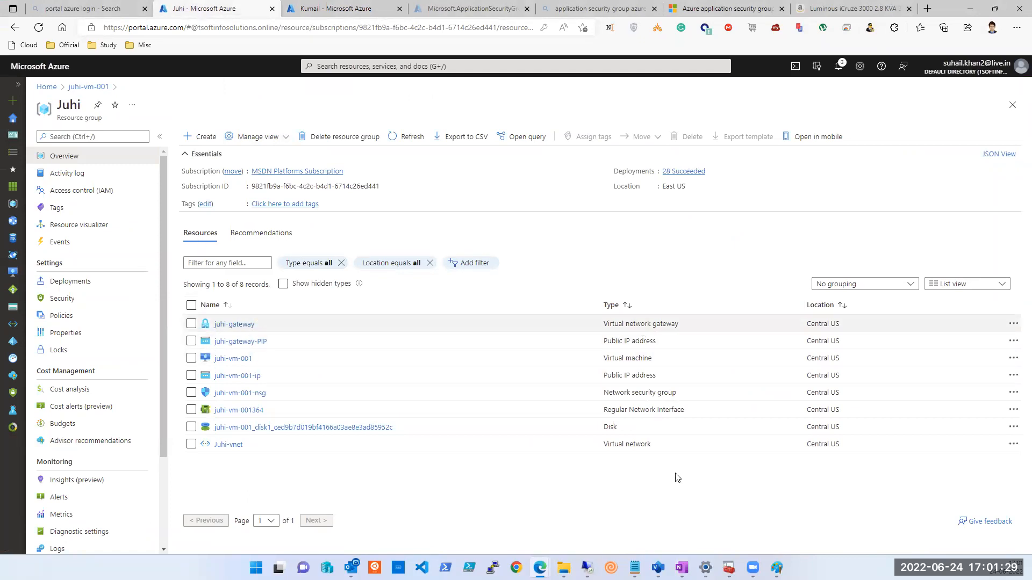
left_click(682, 567)
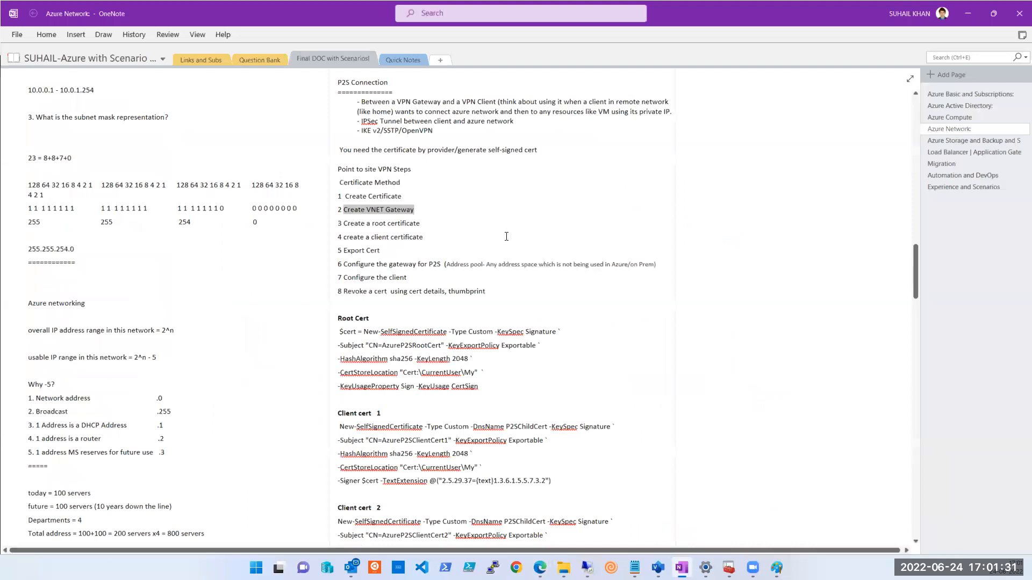
left_click(429, 224)
left_click_drag(424, 224, 344, 224)
left_click(432, 242)
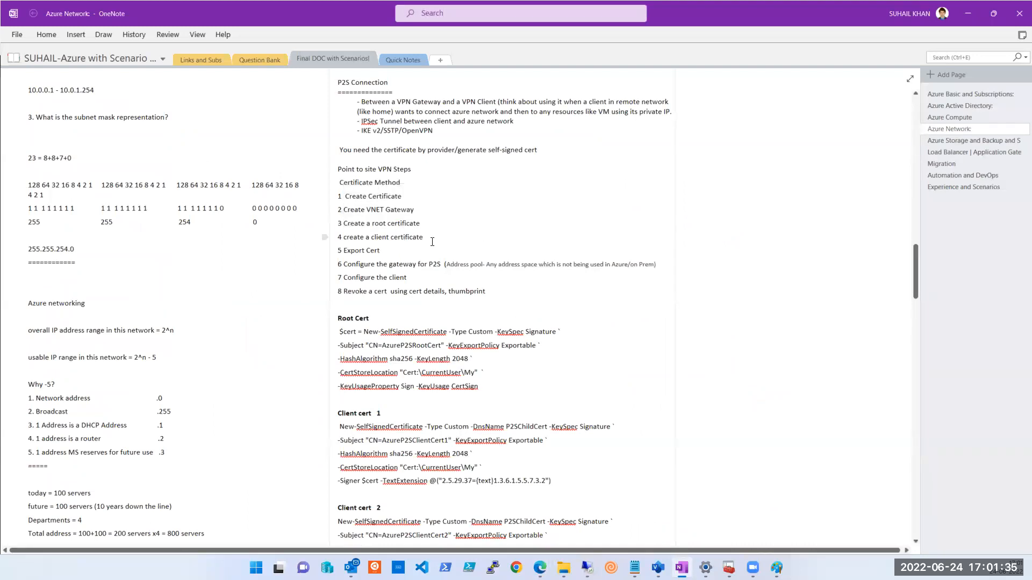
left_click_drag(427, 237, 344, 223)
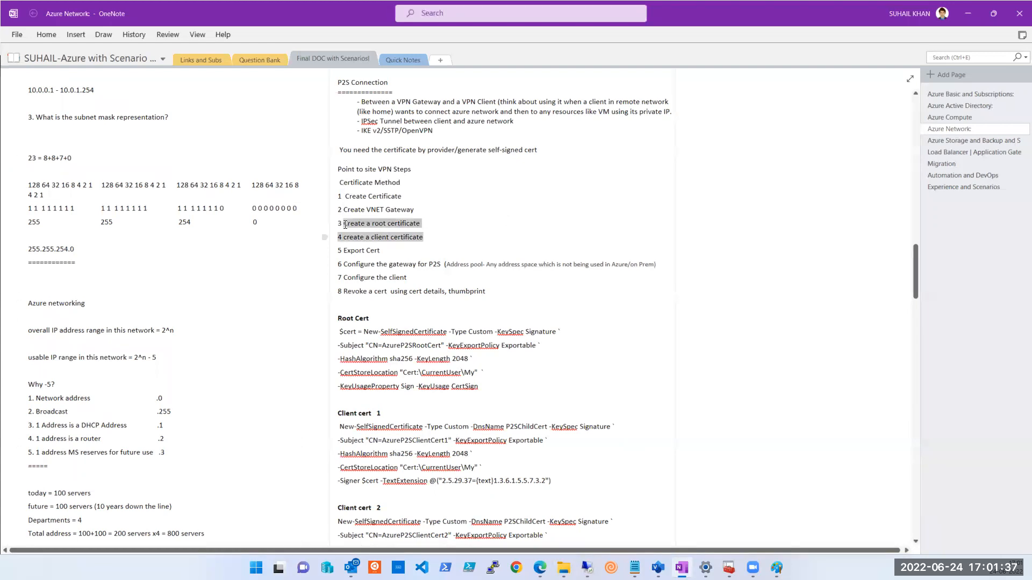
left_click(388, 251)
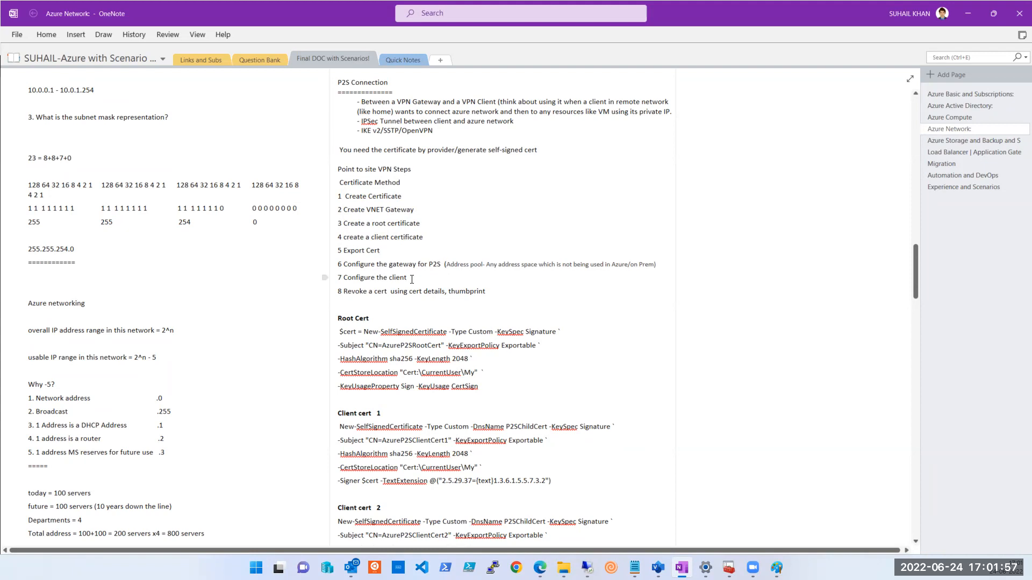
left_click_drag(487, 292, 348, 299)
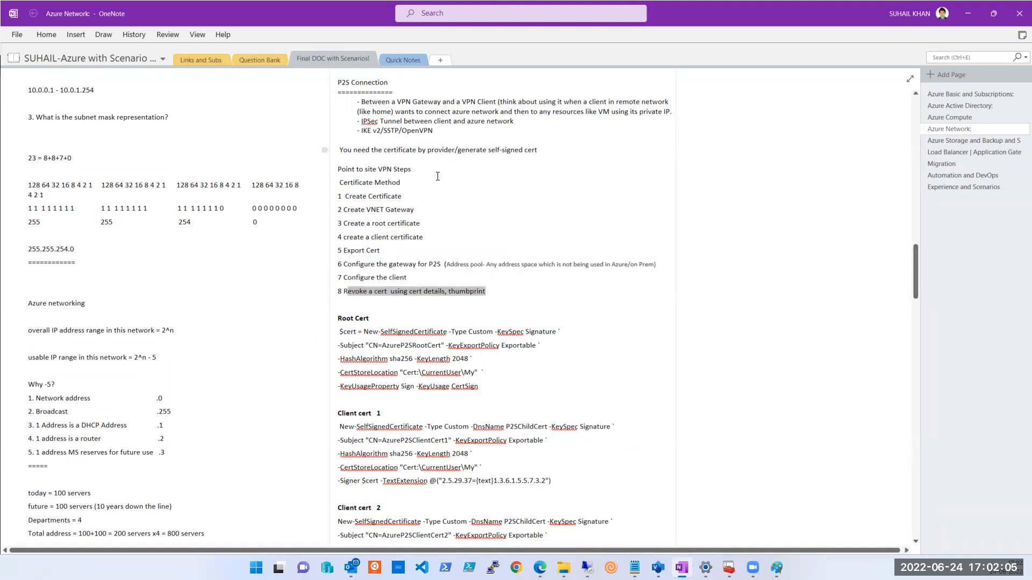
left_click(409, 197)
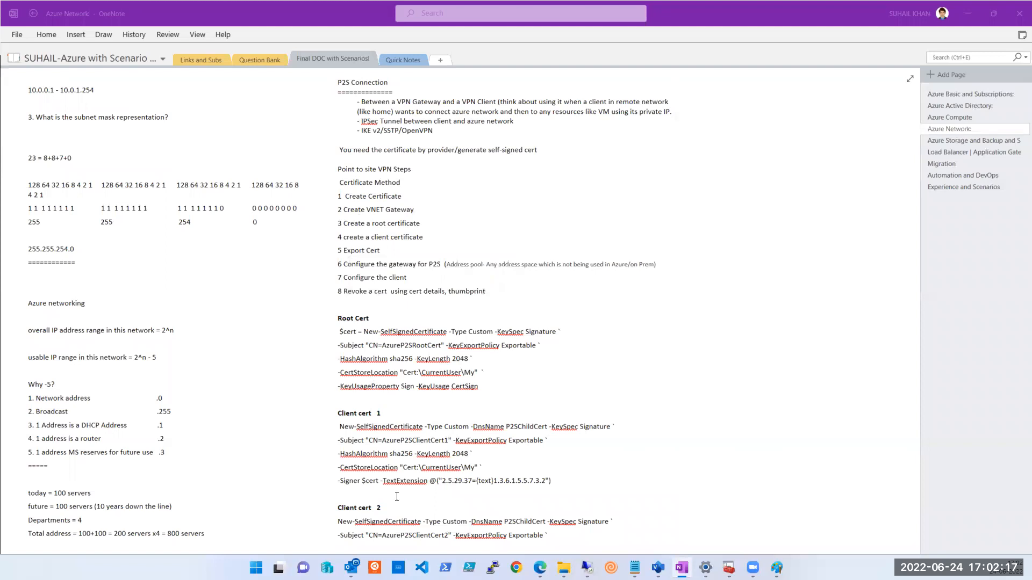
left_click(445, 568)
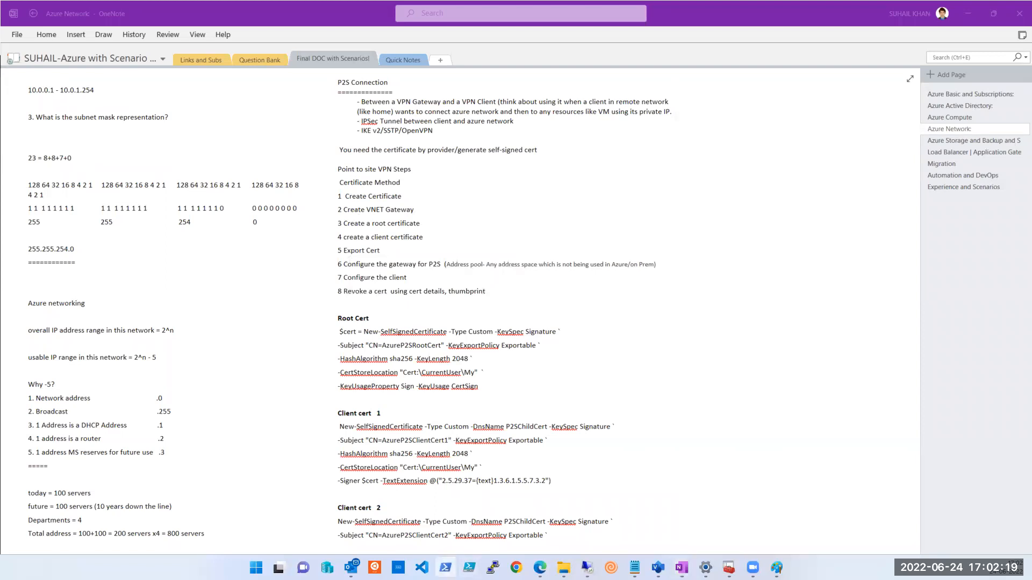
right_click(445, 568)
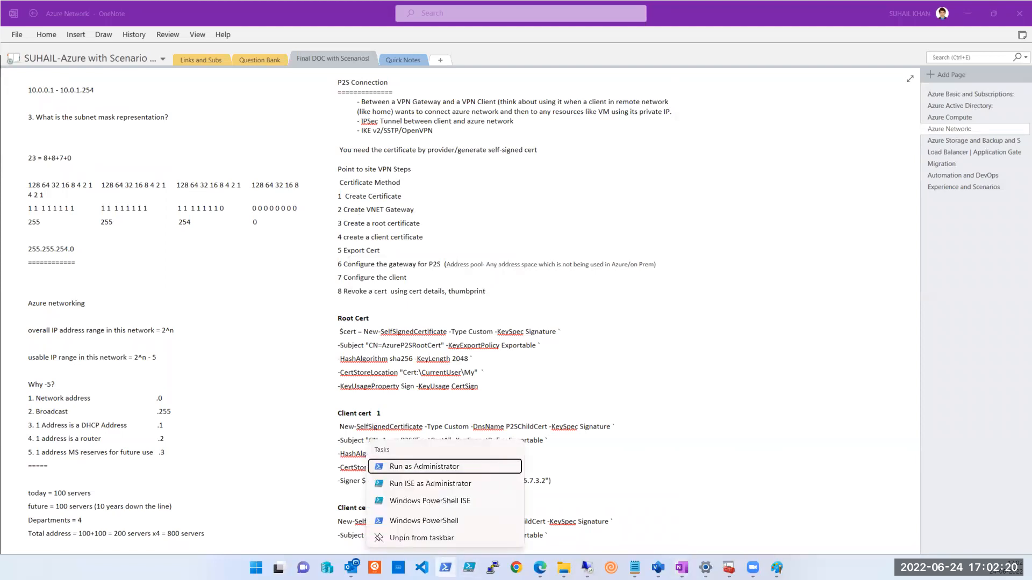
Launch Windows PowerShell with administrator rights.
left_click(412, 467)
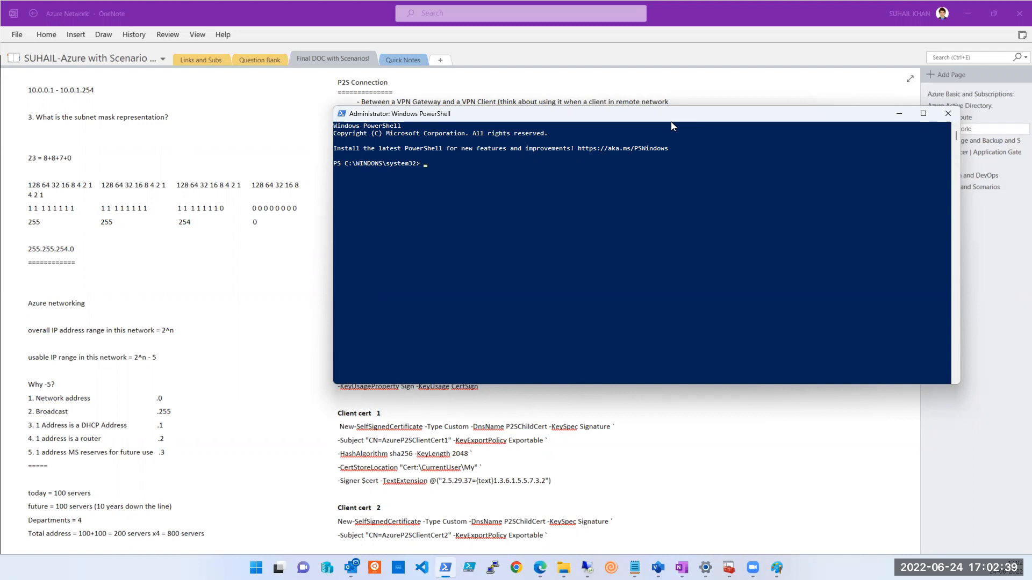
left_click(713, 15)
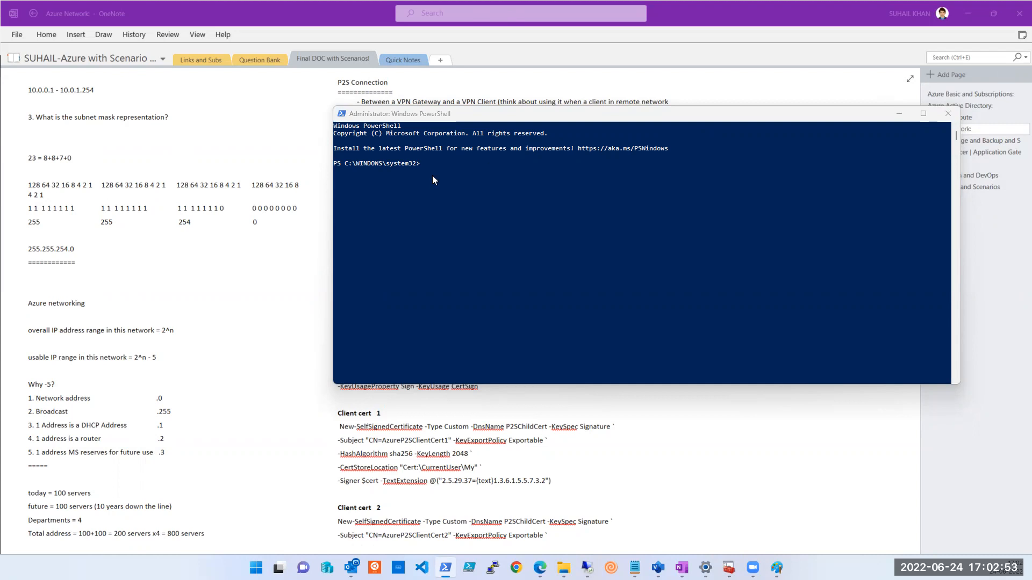
Bring the Azure portal back and compare the two open resource group pages.
mouse_move(540, 568)
left_click(598, 530)
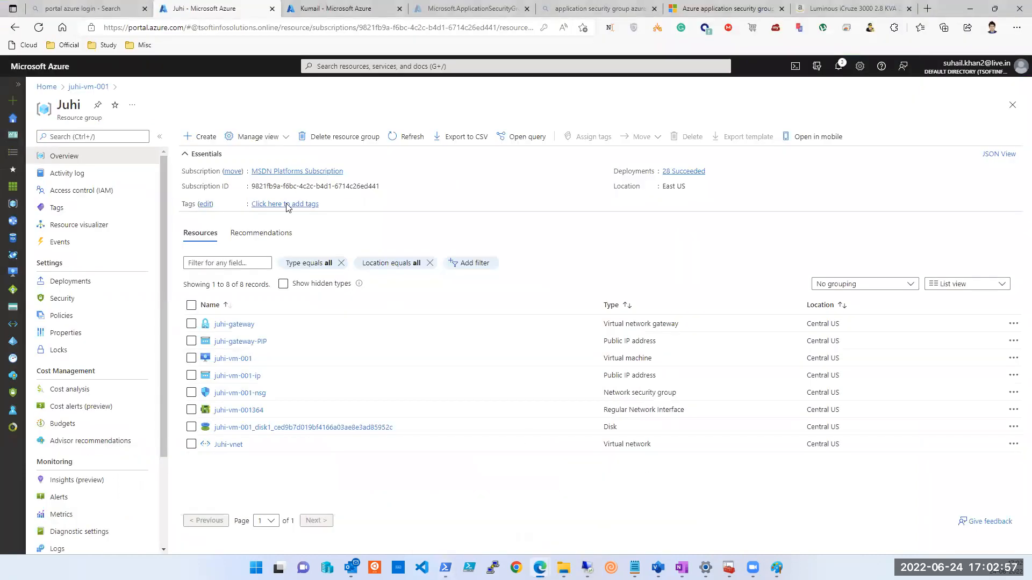
left_click(321, 9)
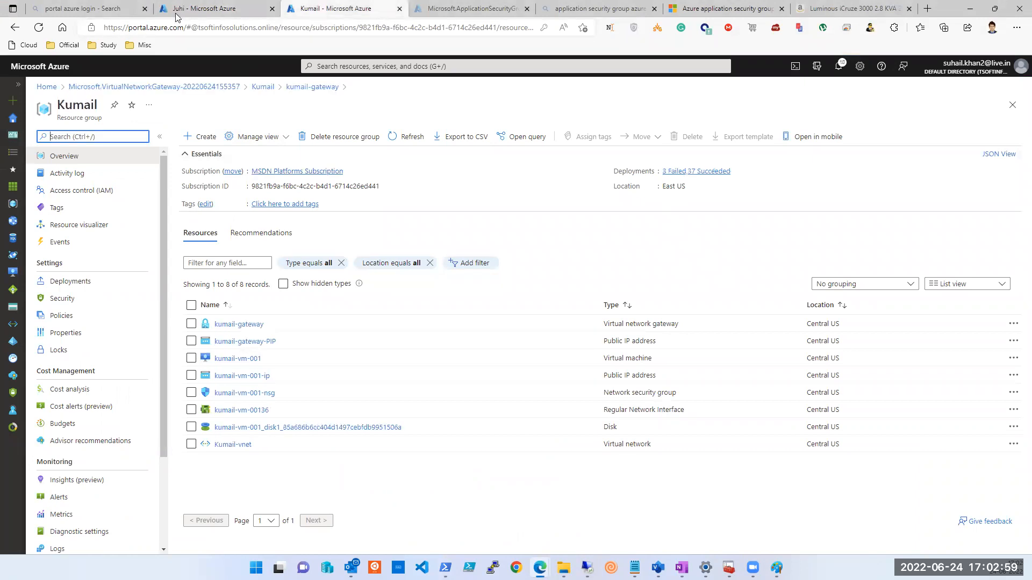
left_click(186, 8)
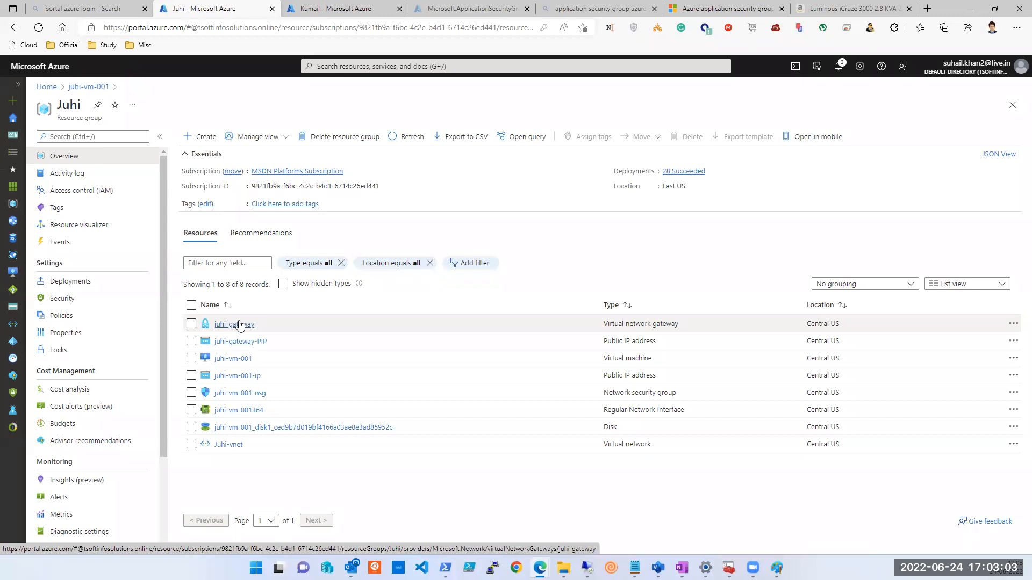
left_click(310, 12)
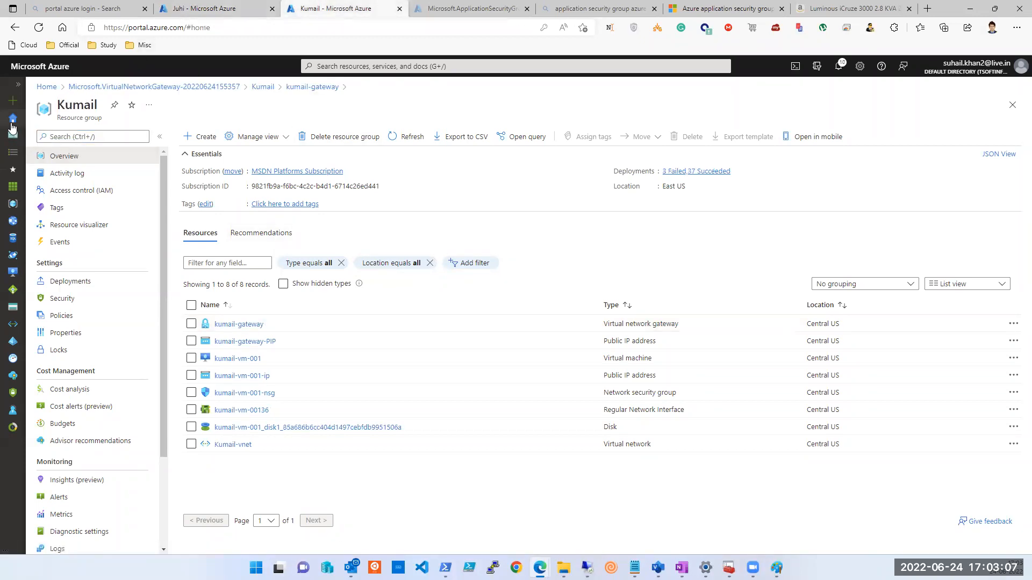
Open an empty resource group from the full list, then bring up Virtual network gateways.
left_click(12, 124)
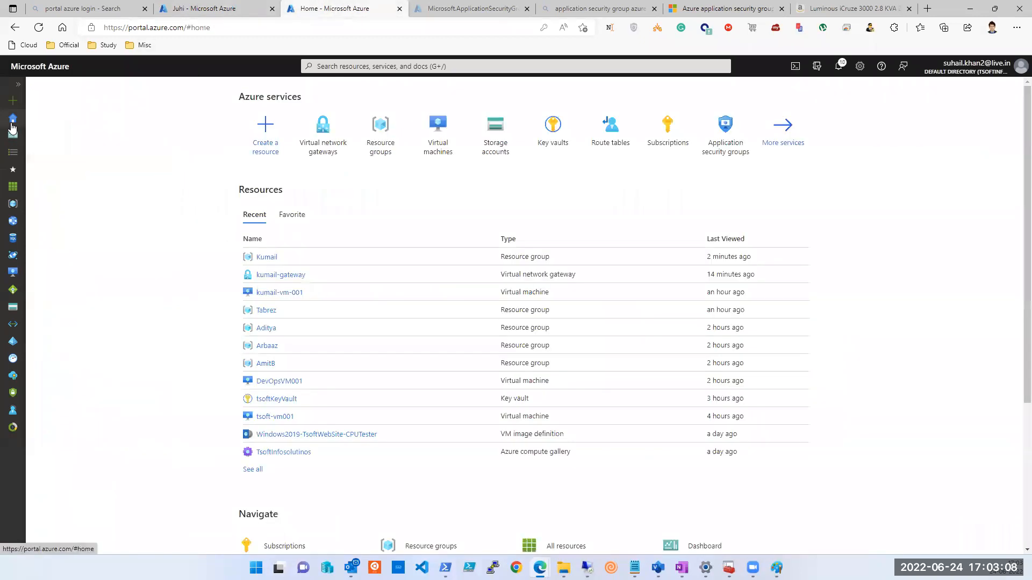
left_click(374, 127)
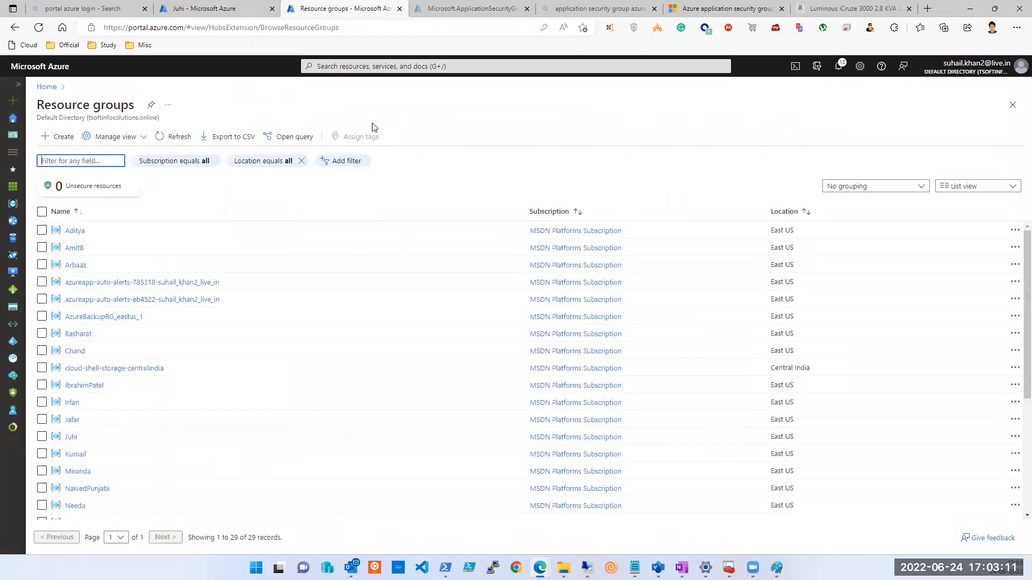
scroll(118, 371, "down", 3)
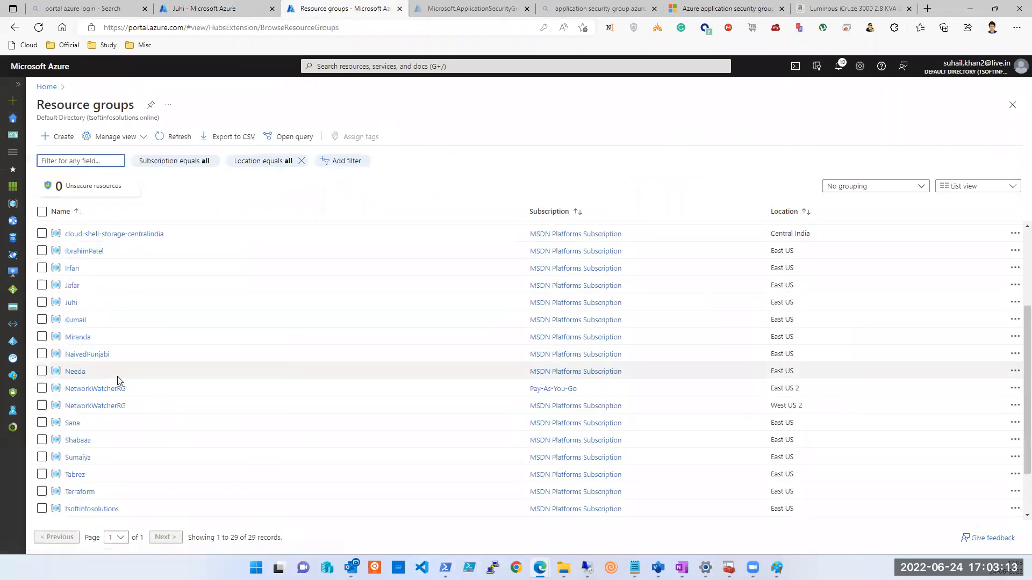
scroll(116, 381, "down", 1)
scroll(117, 383, "down", 1)
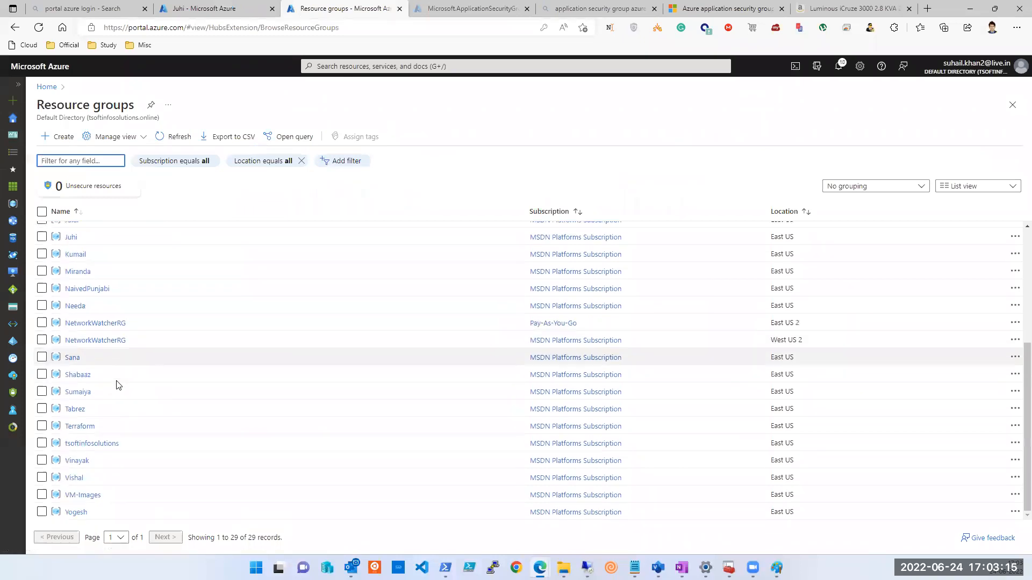
left_click(86, 462)
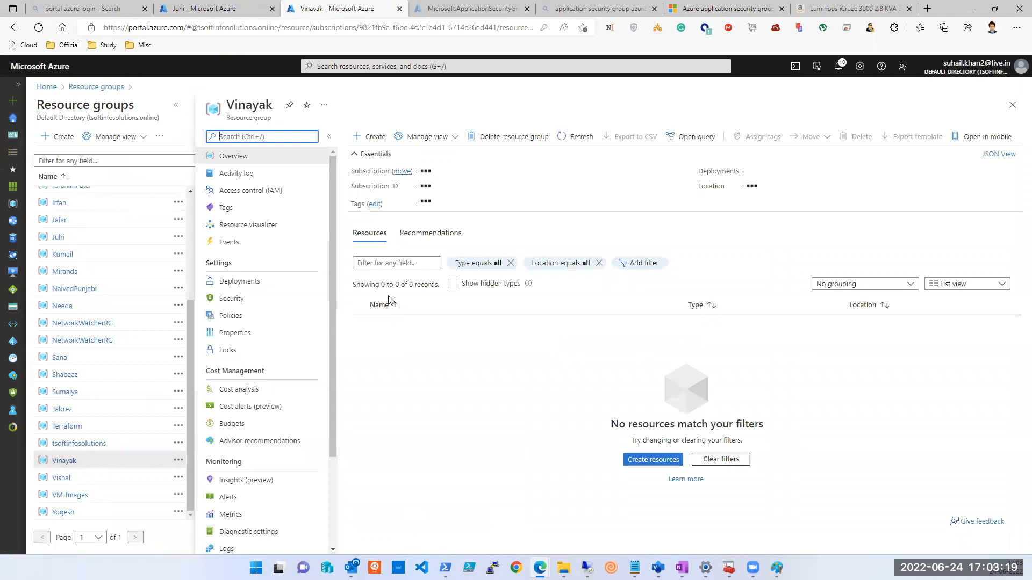
left_click(394, 70)
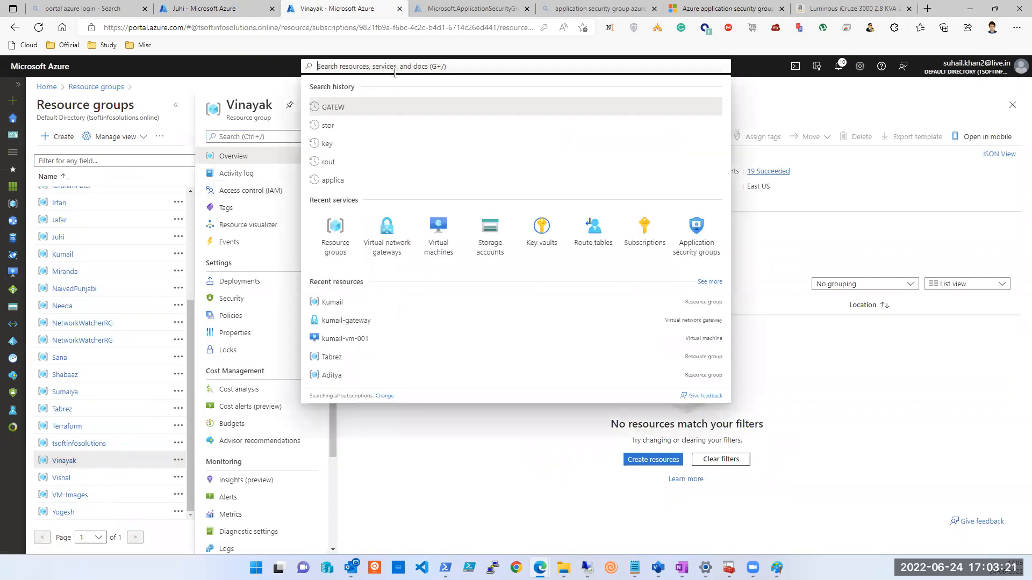
left_click(391, 257)
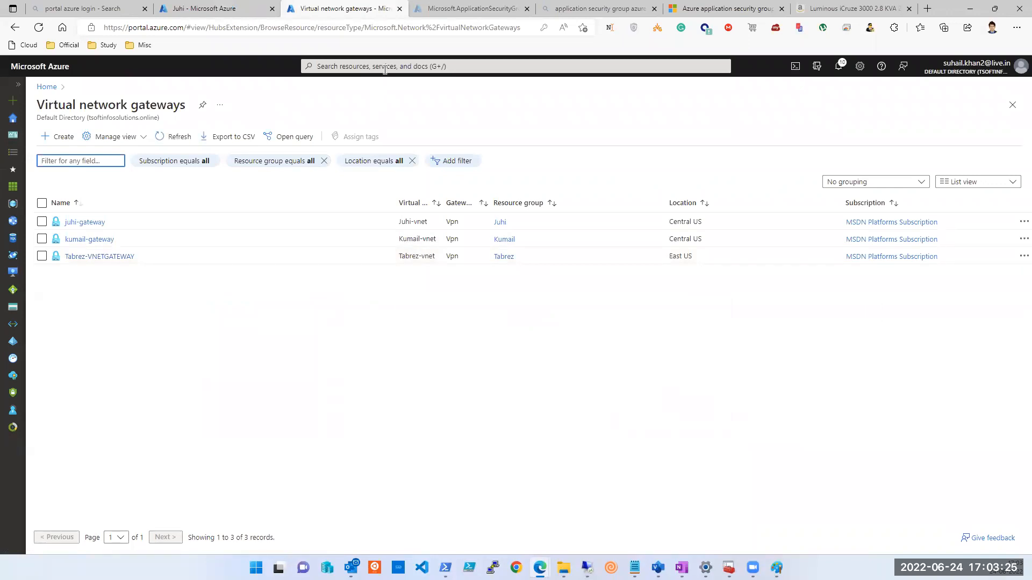
Start creating a new virtual network gateway with + Create.
left_click(46, 141)
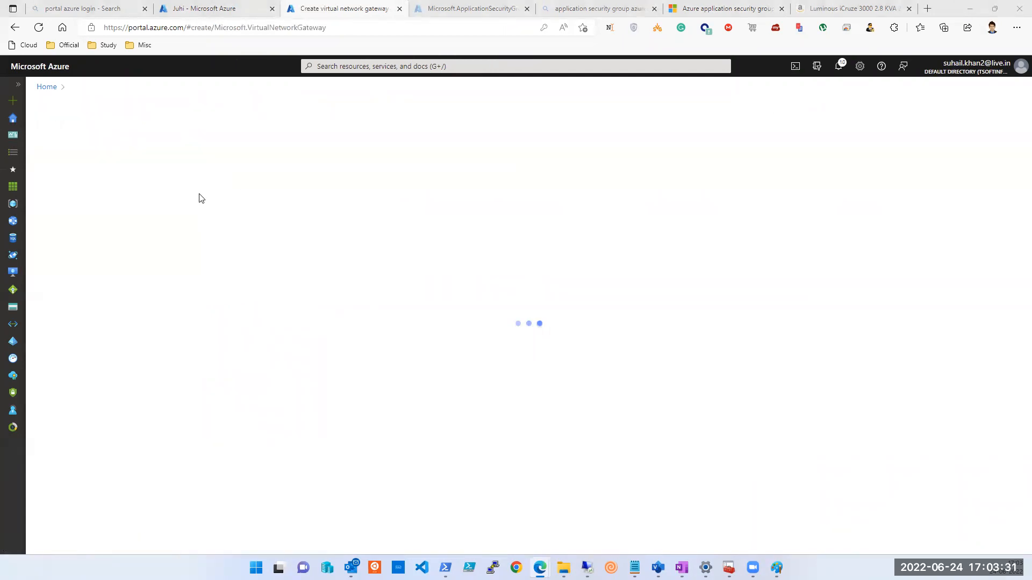
Choose MSDN Platforms Subscription and name the gateway tEST-vnet-gateway.
left_click(246, 237)
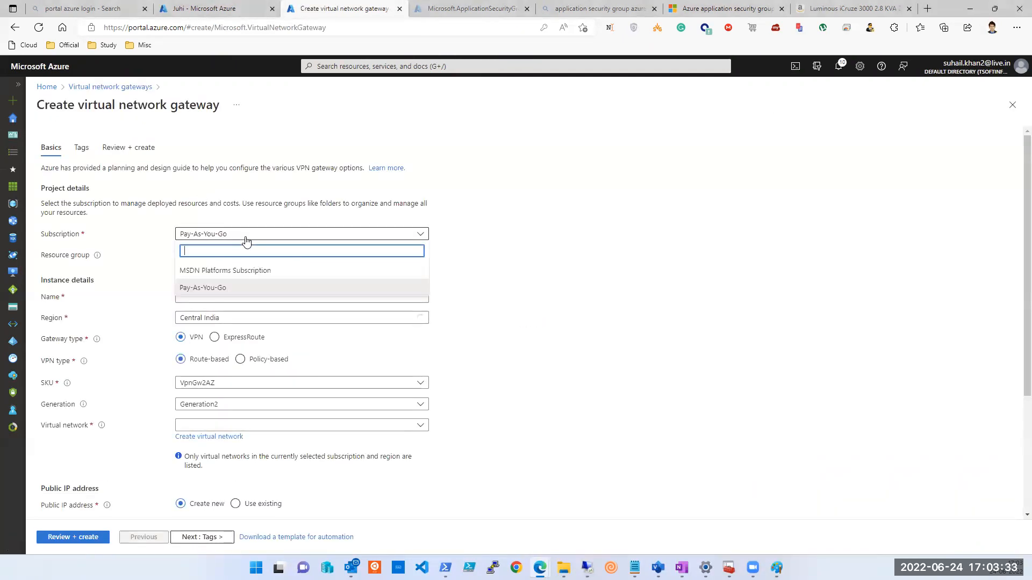
left_click(228, 270)
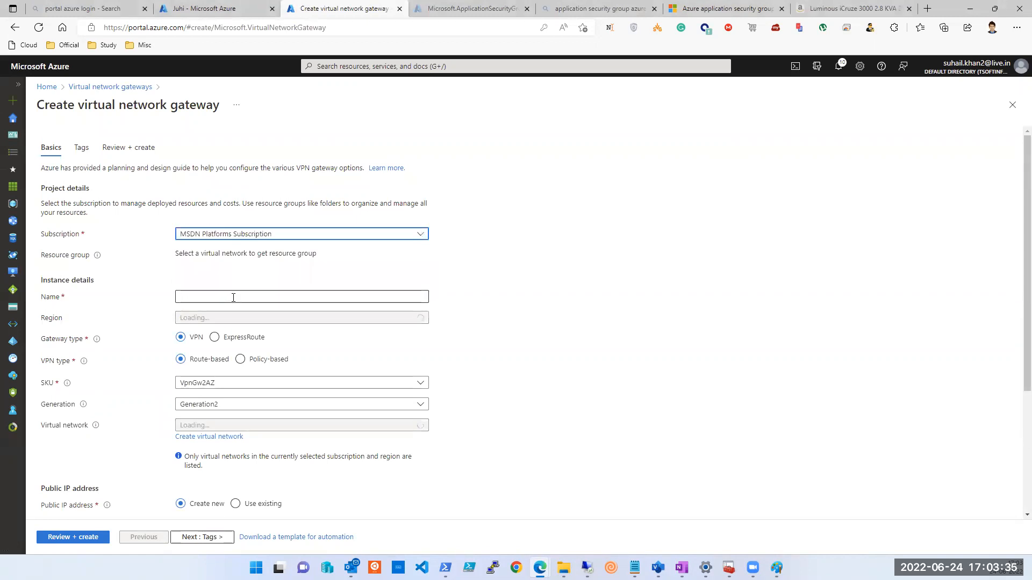
left_click(233, 298)
type("tEST-vnet-gateway")
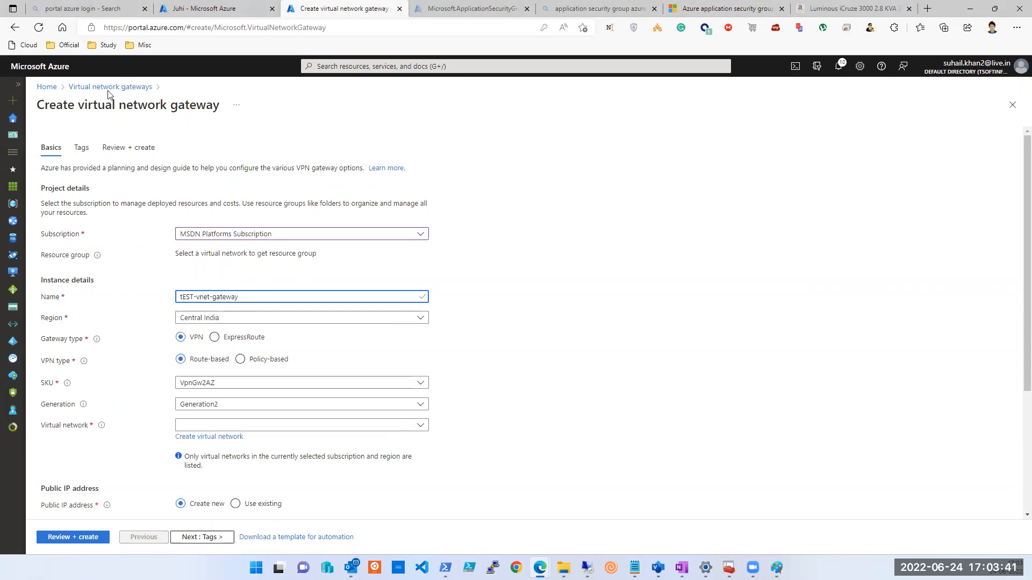
left_click(441, 66)
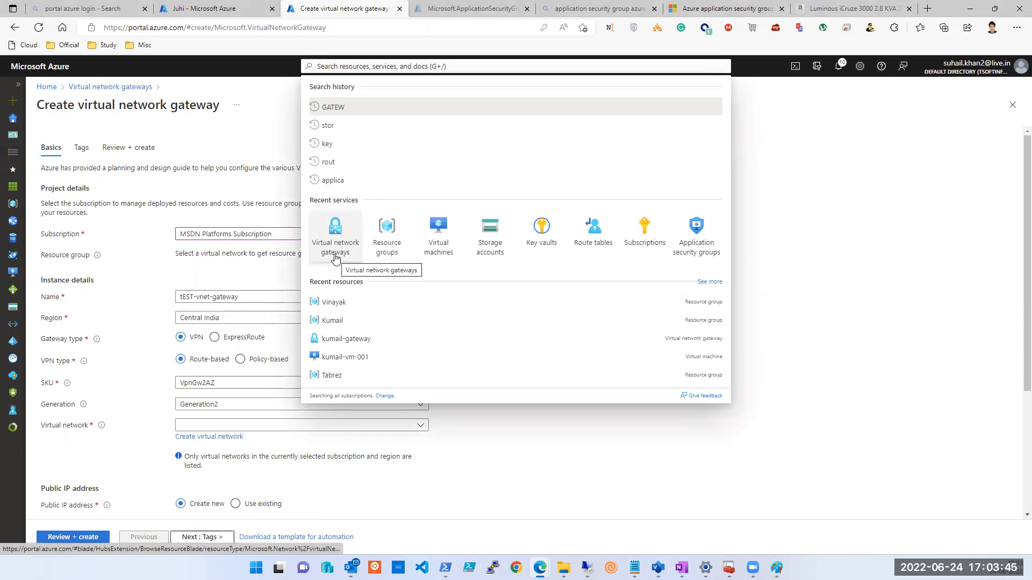
left_click(136, 122)
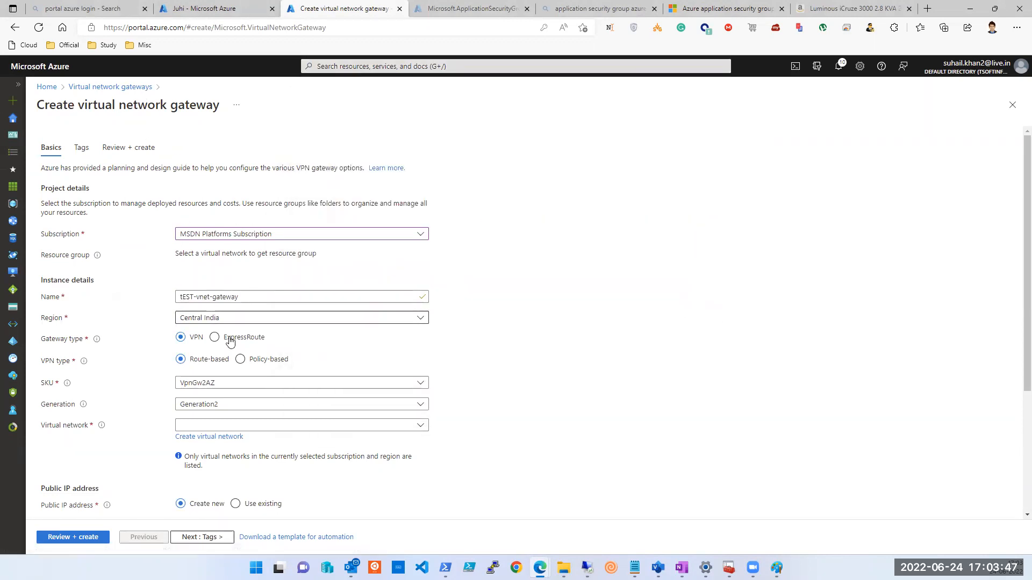
Keep Central India as region, set the gateway type to VPN, and list the SKUs.
left_click(225, 320)
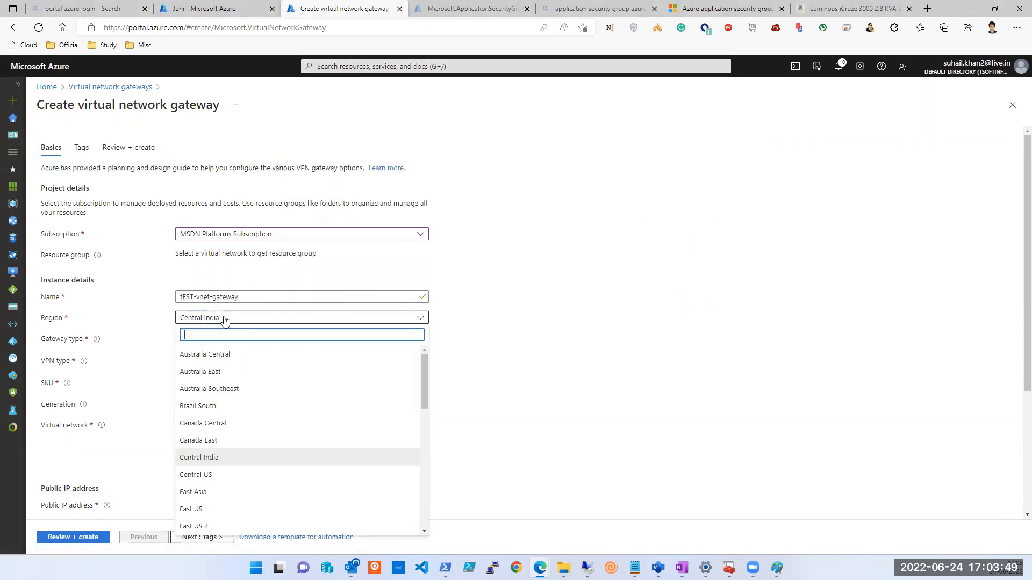
left_click(225, 320)
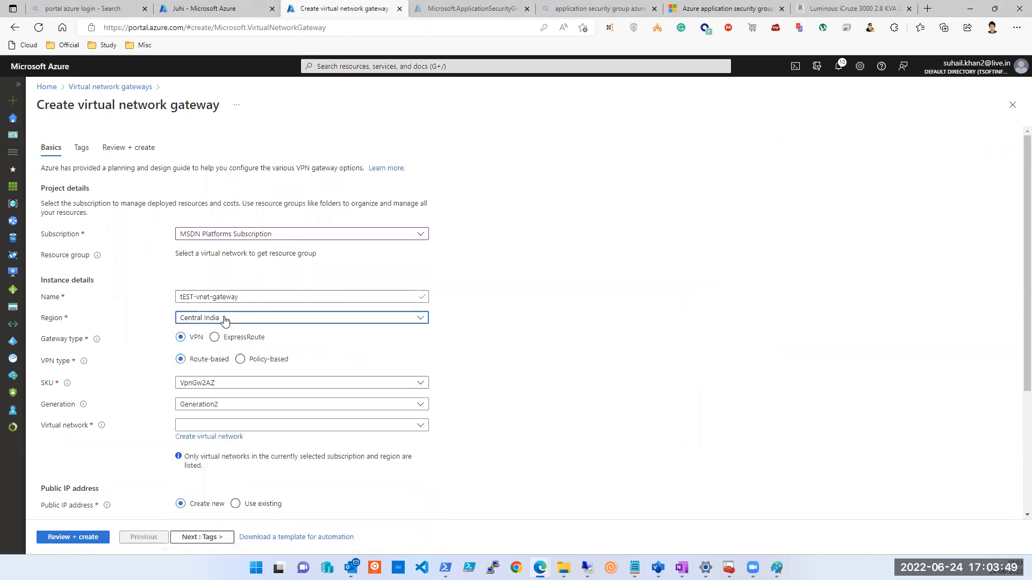
left_click(214, 337)
left_click(191, 344)
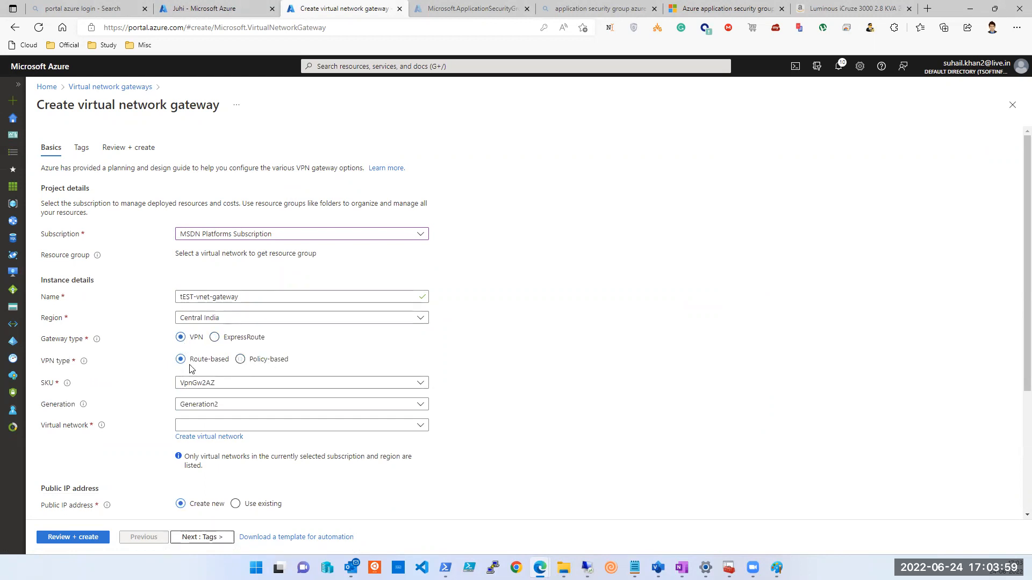
scroll(189, 369, "down", 1)
left_click(203, 325)
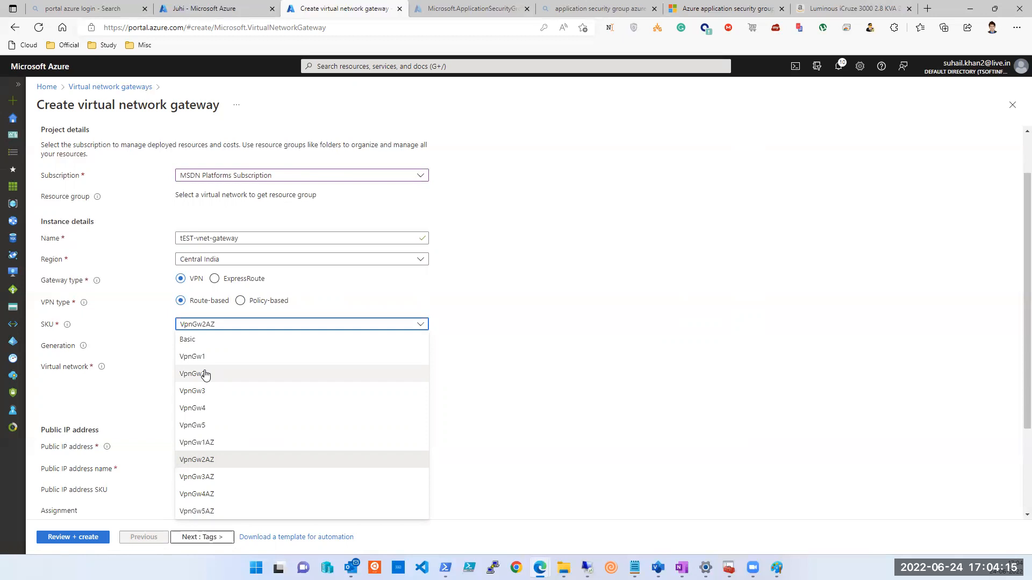
Choose the Basic SKU with Generation1 and confirm the virtual network list is empty.
left_click(203, 343)
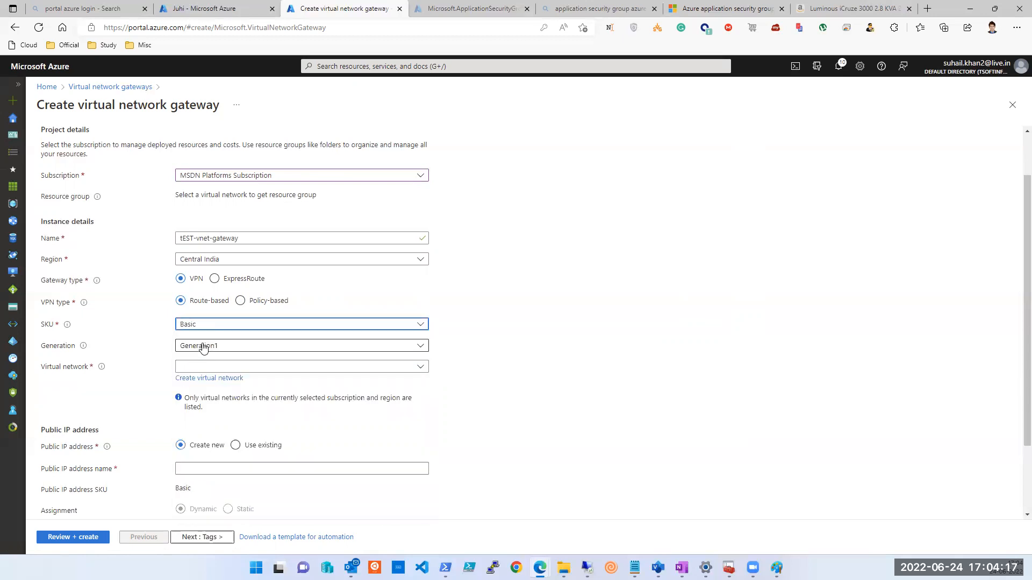
left_click(216, 346)
left_click(220, 361)
left_click(226, 368)
left_click(224, 368)
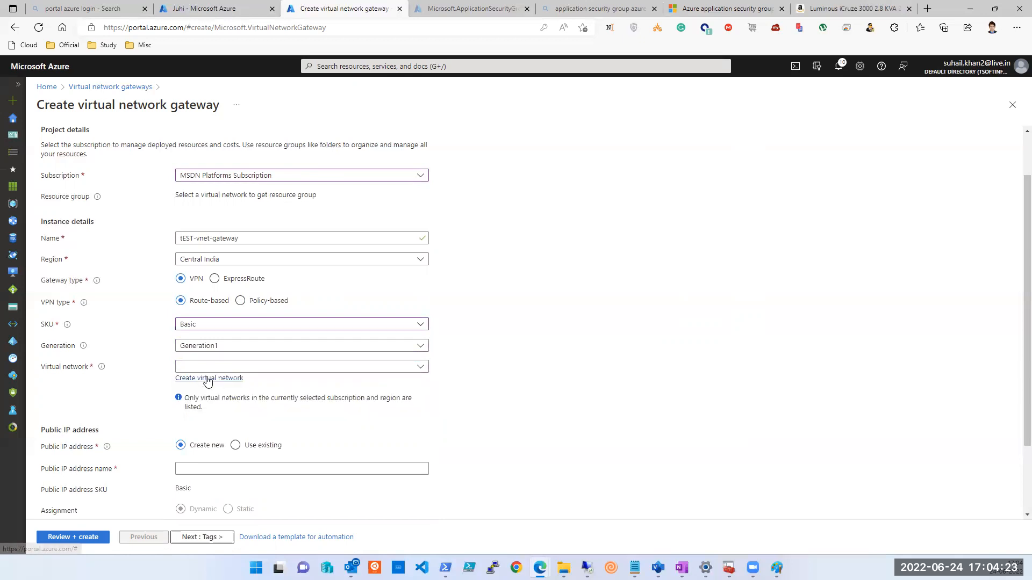
Begin a virtual network named Test in an existing resource group, ready for a new subnet.
left_click(231, 379)
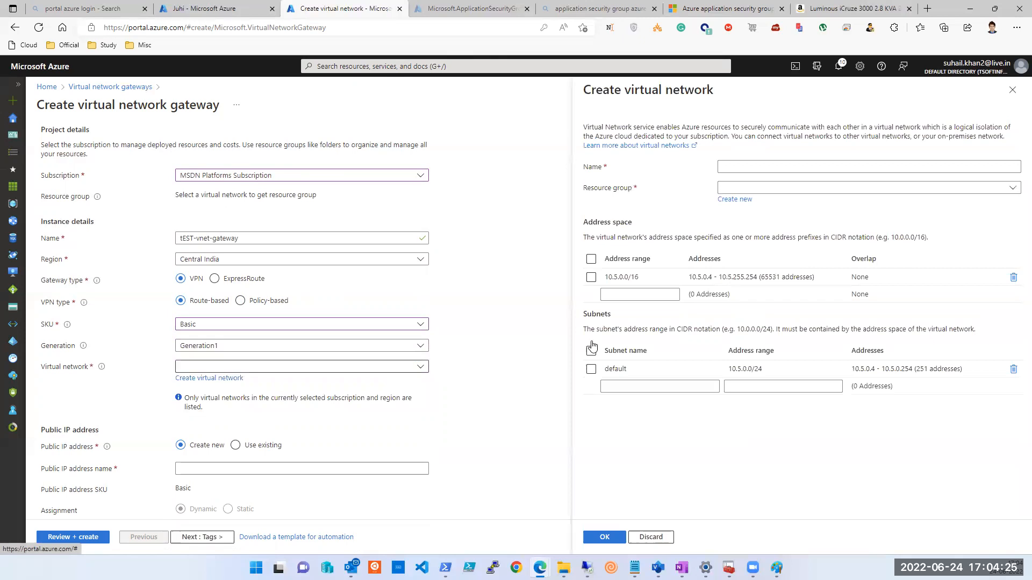
left_click(766, 166)
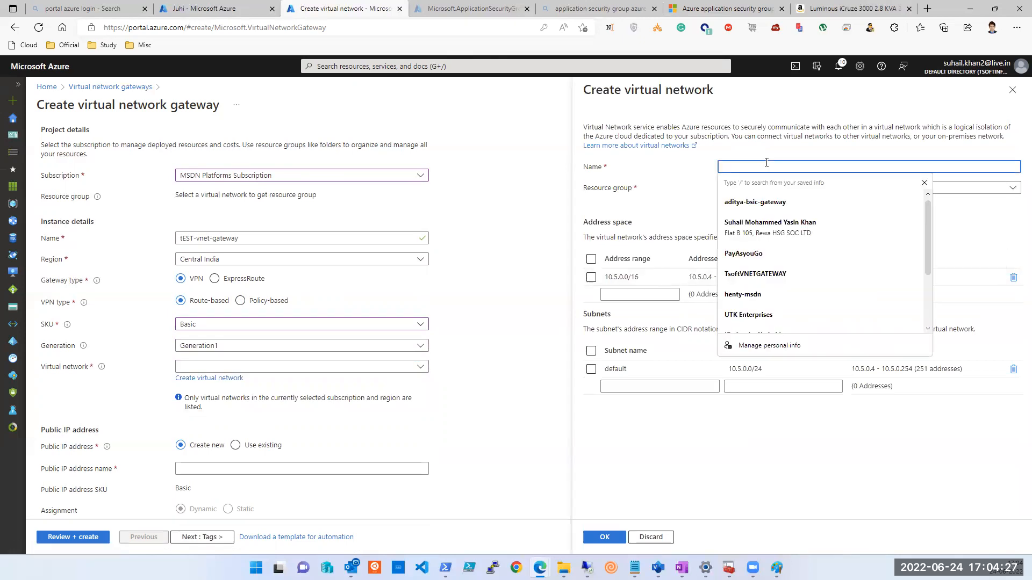
type("Test")
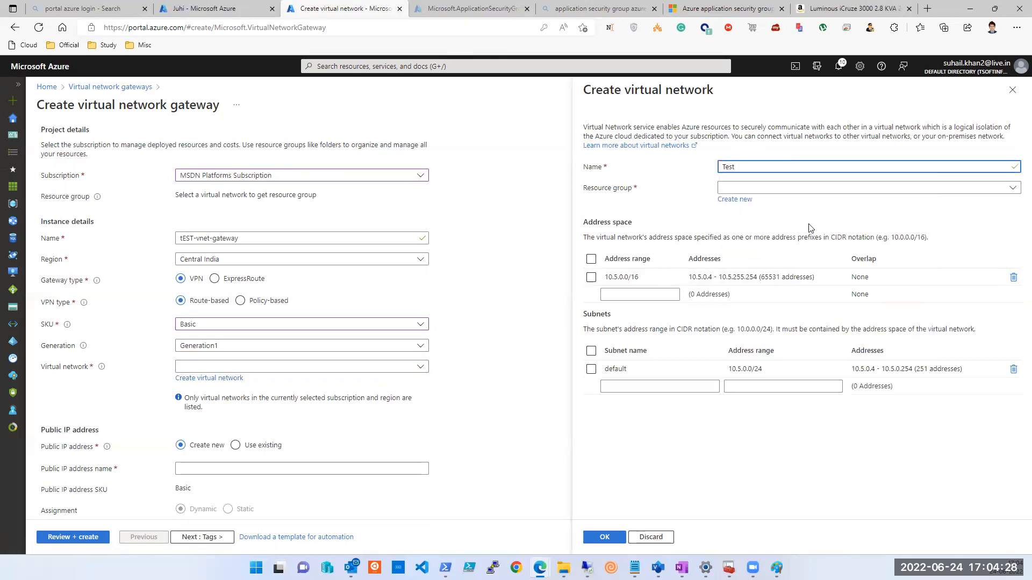
left_click(806, 188)
scroll(773, 344, "down", 3)
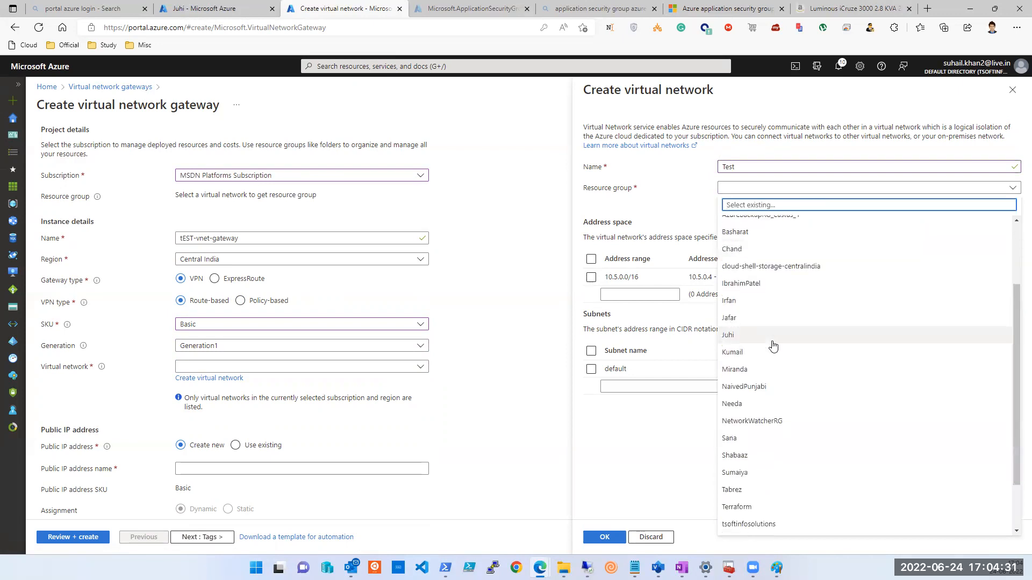
left_click(744, 475)
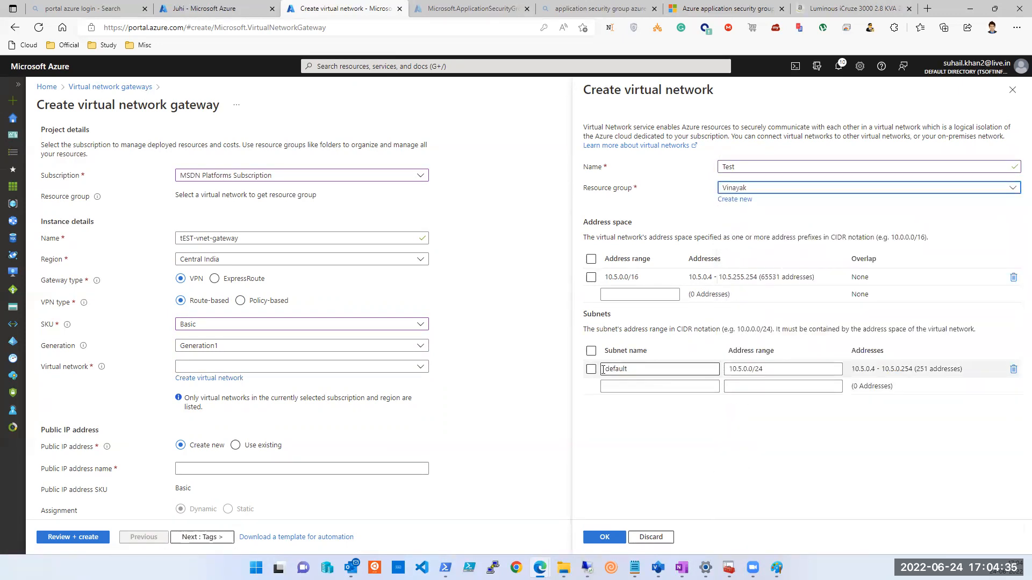
left_click(656, 442)
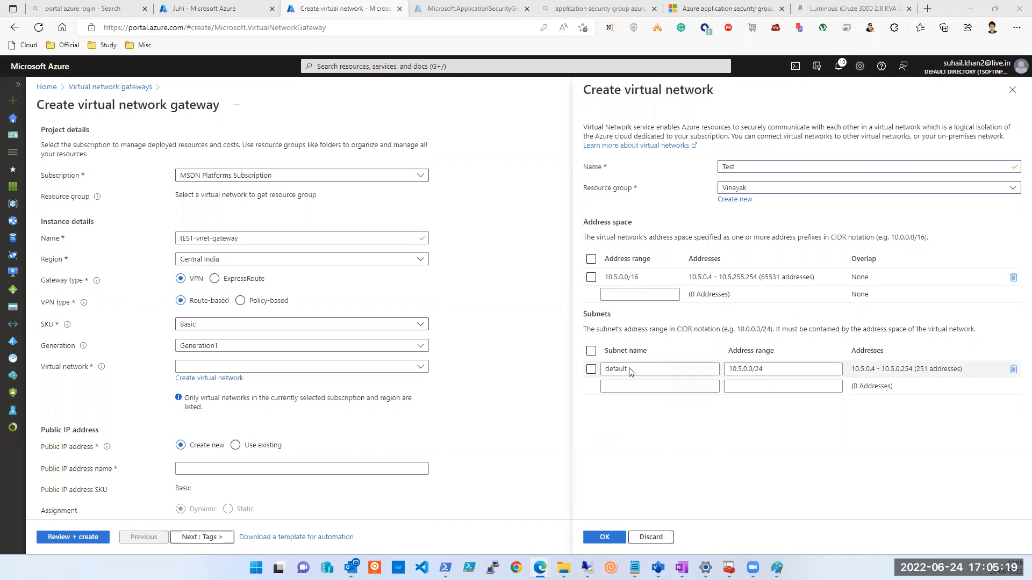
left_click(630, 384)
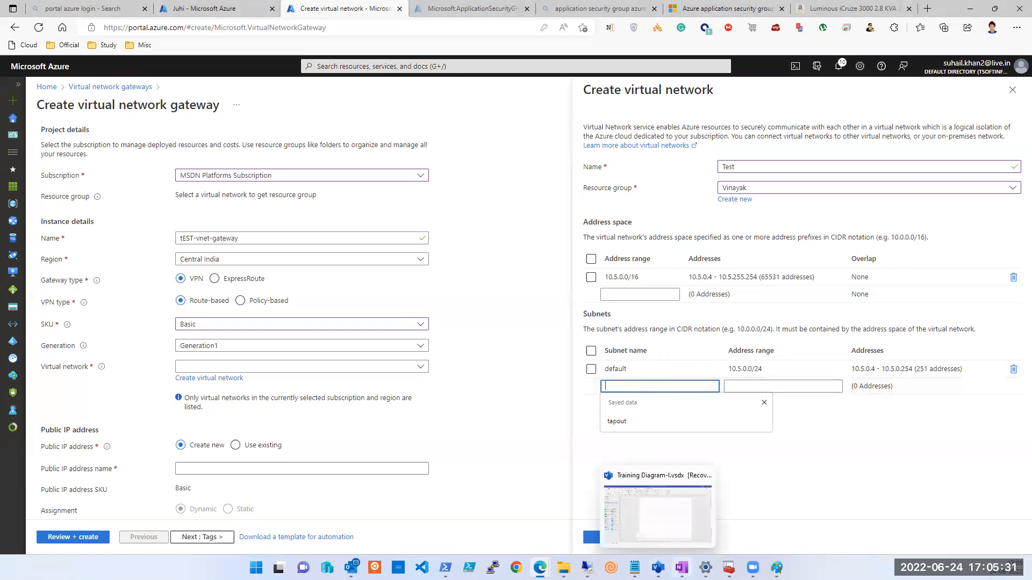
left_click(681, 568)
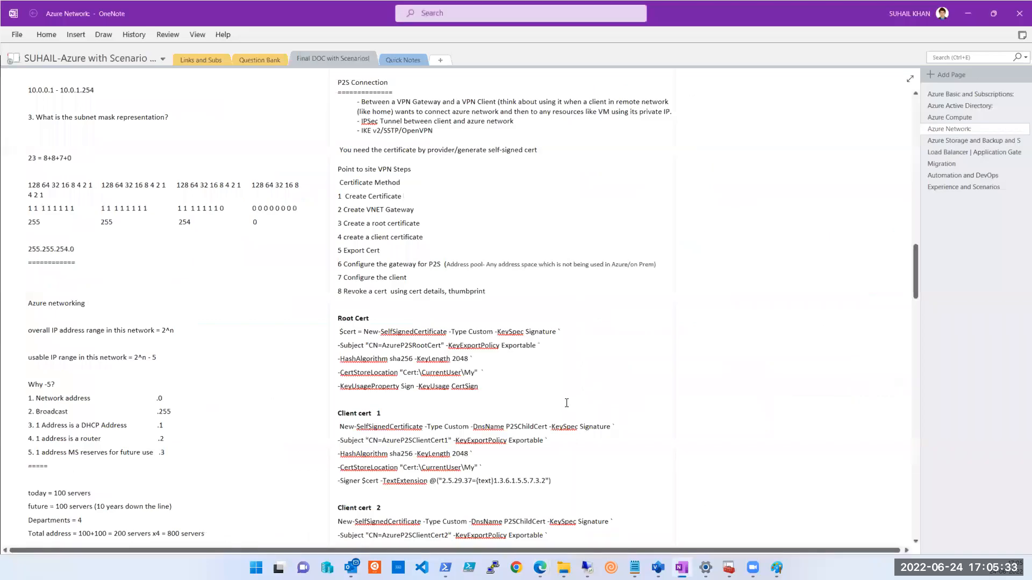
Copy GatewaySubnet from the OneNote VPN steps and return to the portal.
scroll(567, 403, "up", 10)
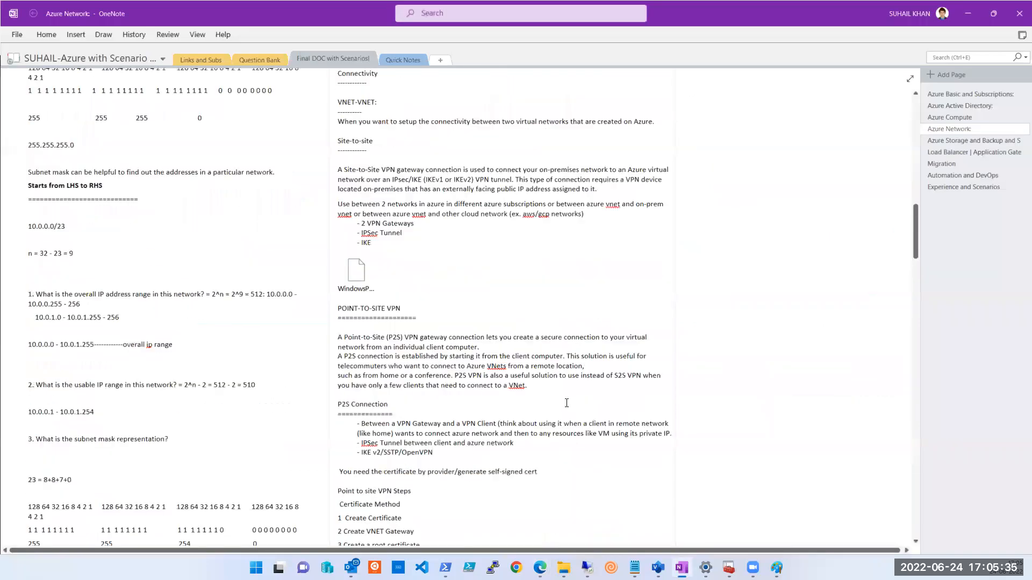
scroll(538, 371, "up", 4)
scroll(477, 260, "up", 1)
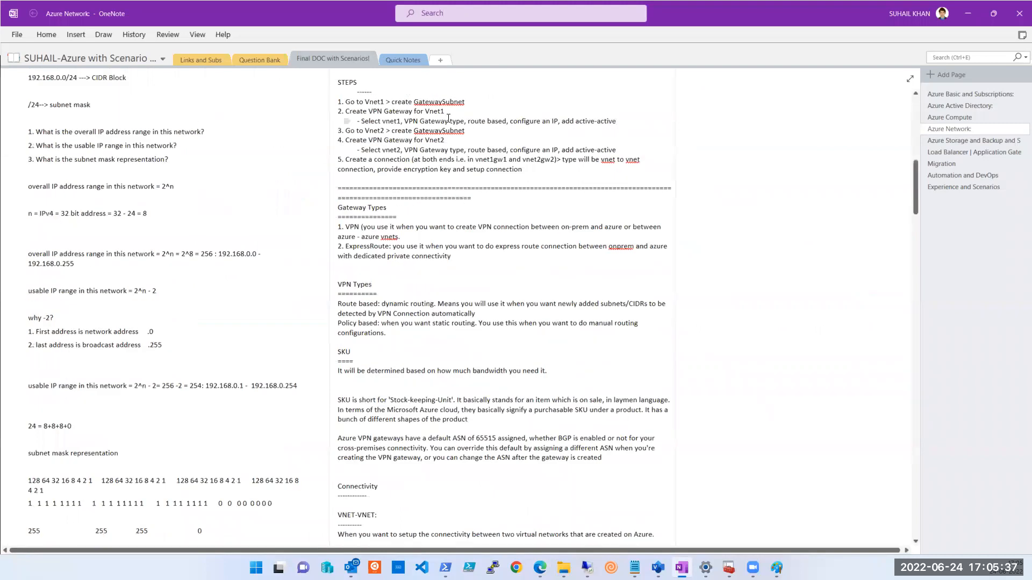
double_click(443, 130)
key("ctrl+c")
scroll(511, 290, "down", 20)
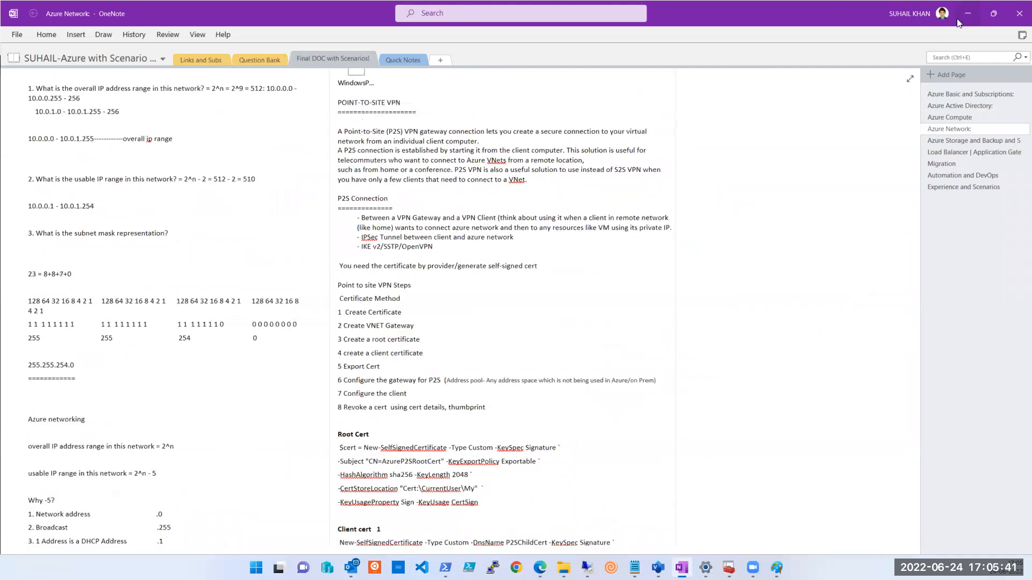
key("alt+Tab")
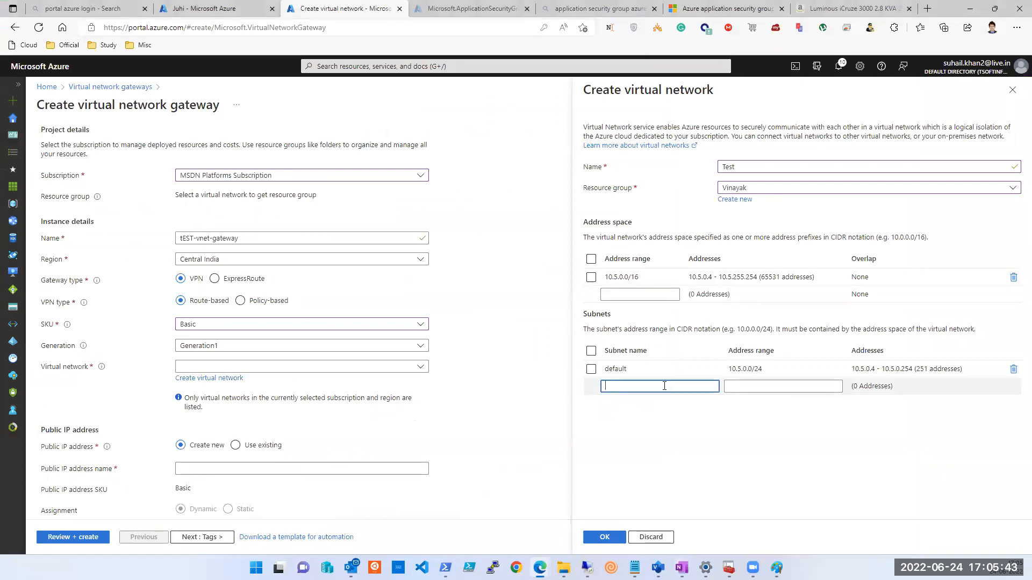
Add subnet GatewaySubnet with range 10.5.1.0/24 to network Test and confirm the network.
key("ctrl+v")
left_click(730, 388)
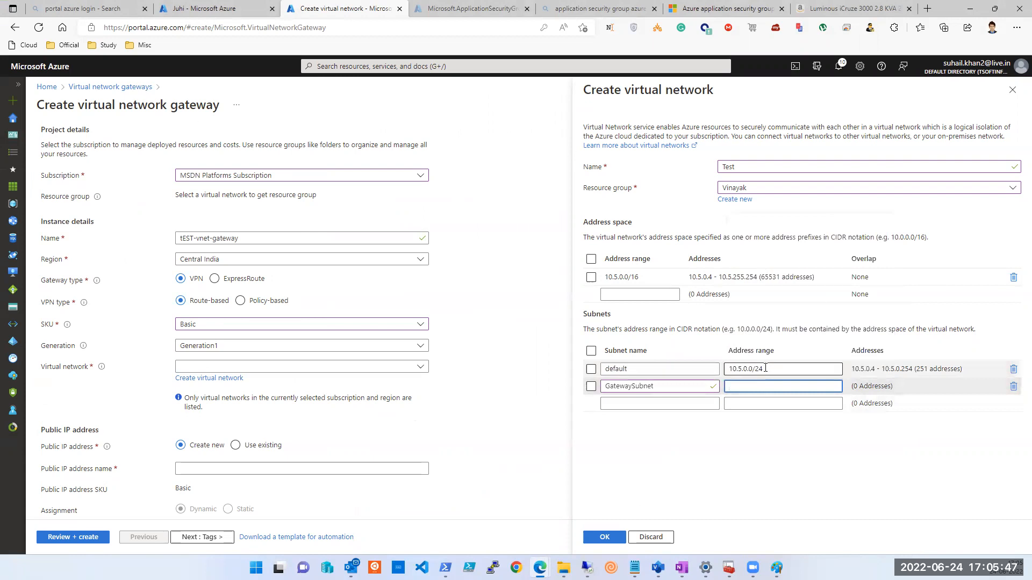
left_click_drag(764, 368, 710, 367)
key("ctrl+c")
left_click(747, 387)
key("ctrl+v")
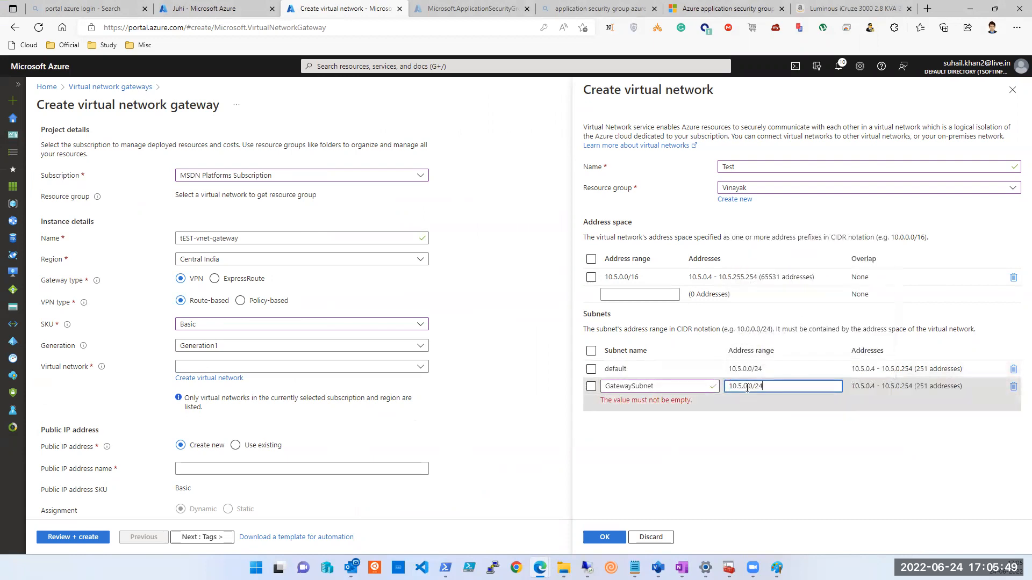
left_click(748, 387)
key("BackSpace")
type("1")
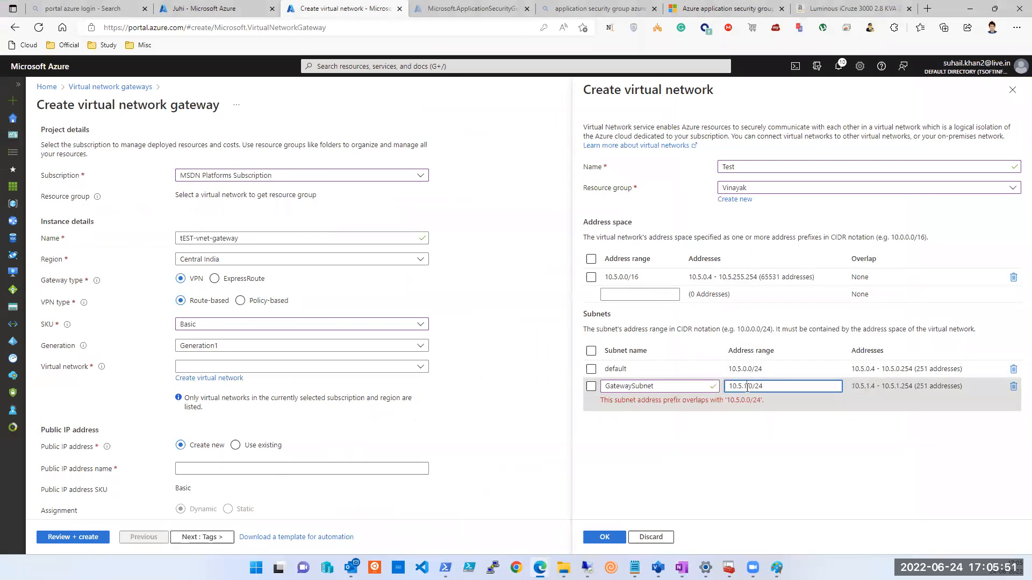
left_click(759, 457)
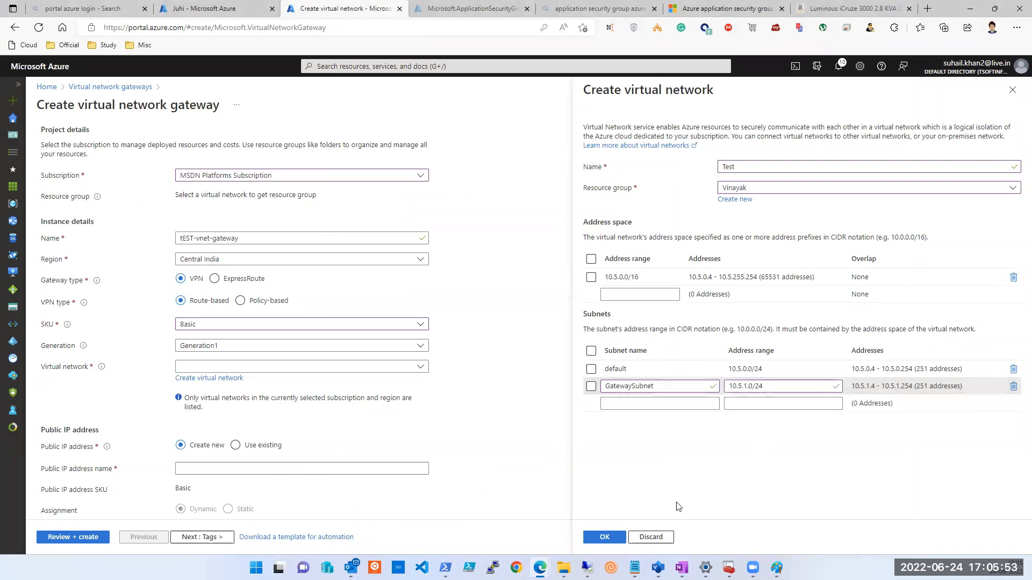
left_click(603, 537)
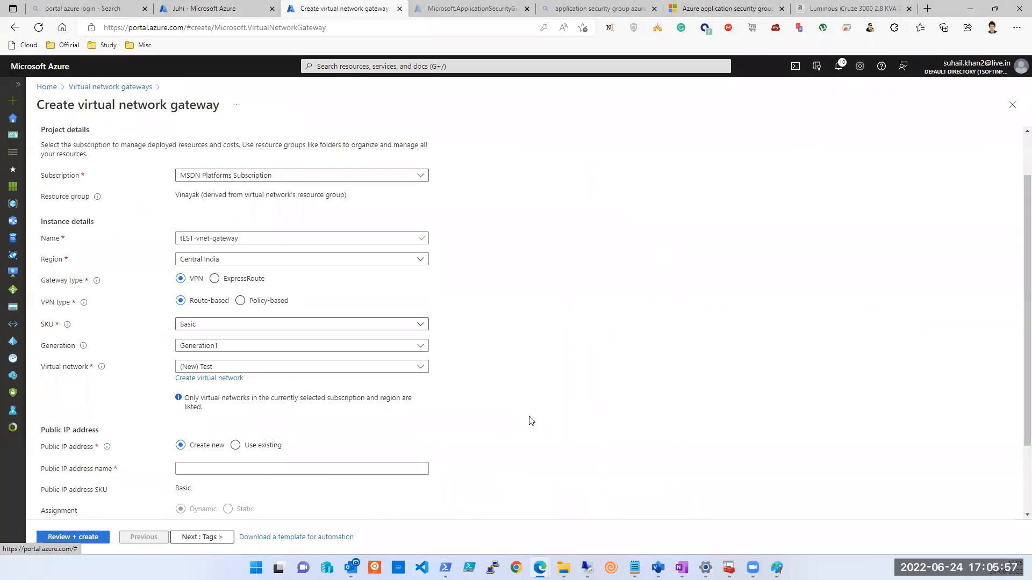
Name the public IP tset-gateway-PIP, then review and create the tEST-vnet-gateway deployment.
scroll(516, 417, "down", 2)
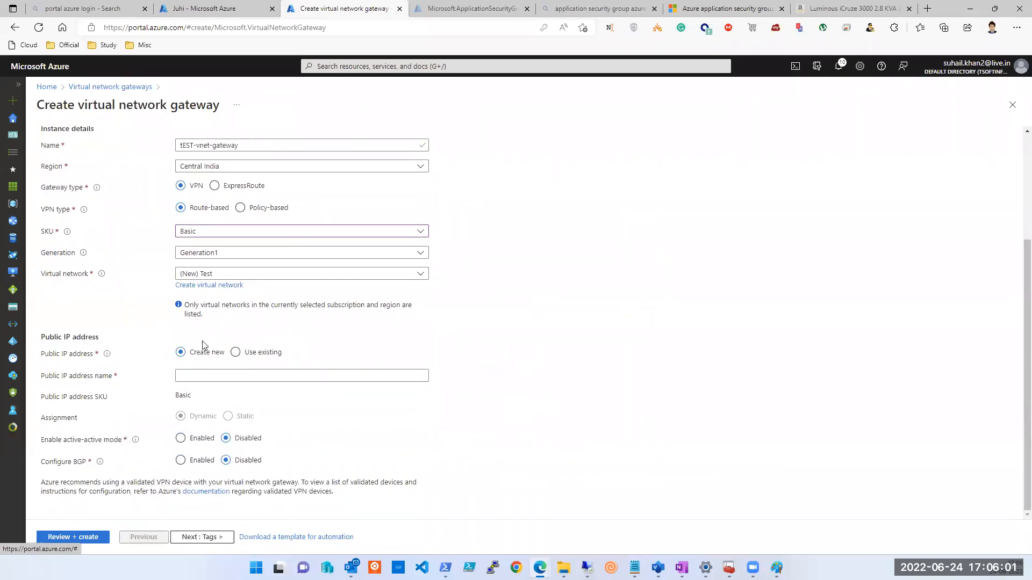
left_click(191, 373)
type("tset-gateway-PIP")
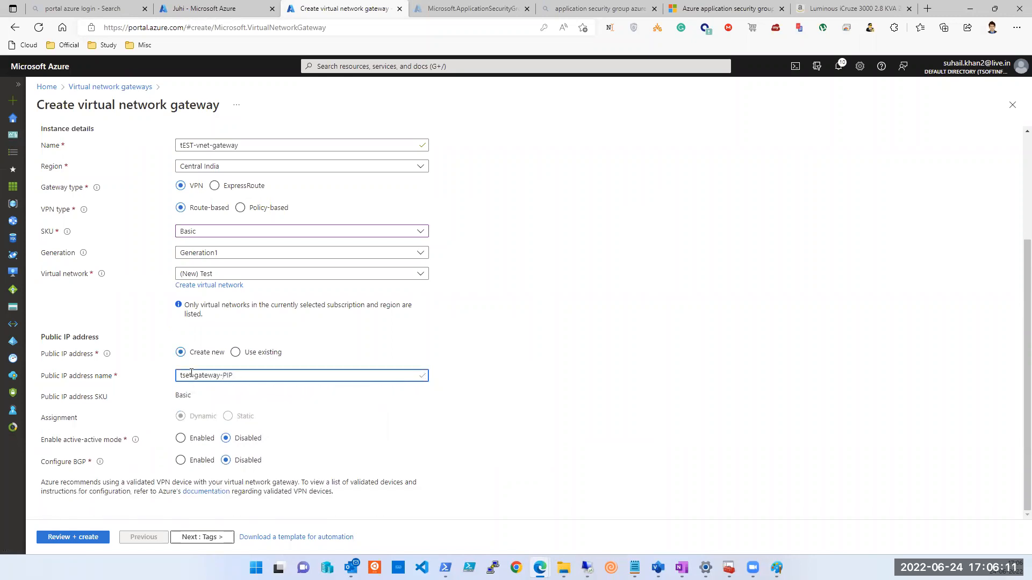
left_click(215, 539)
left_click(217, 538)
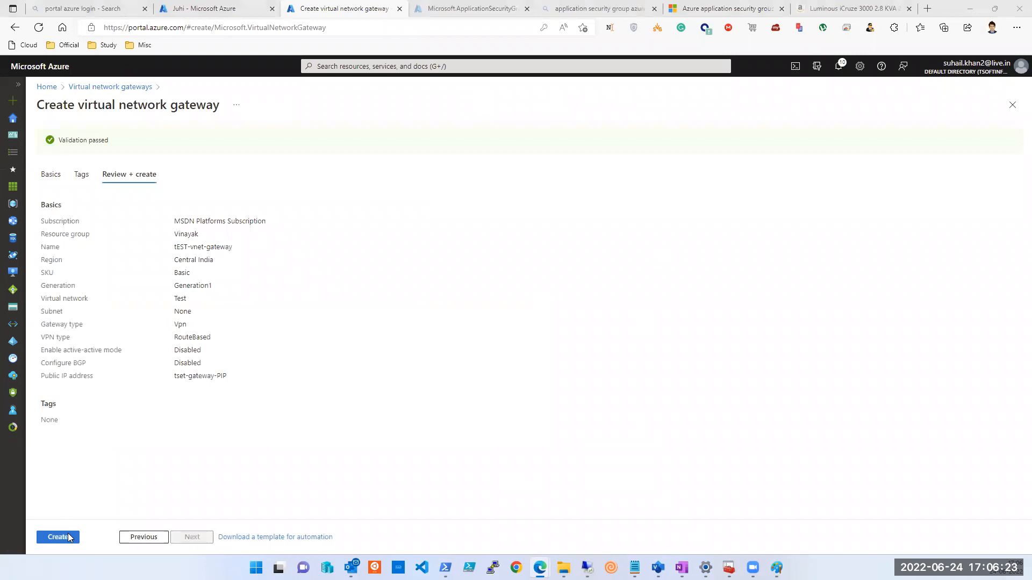
left_click(68, 537)
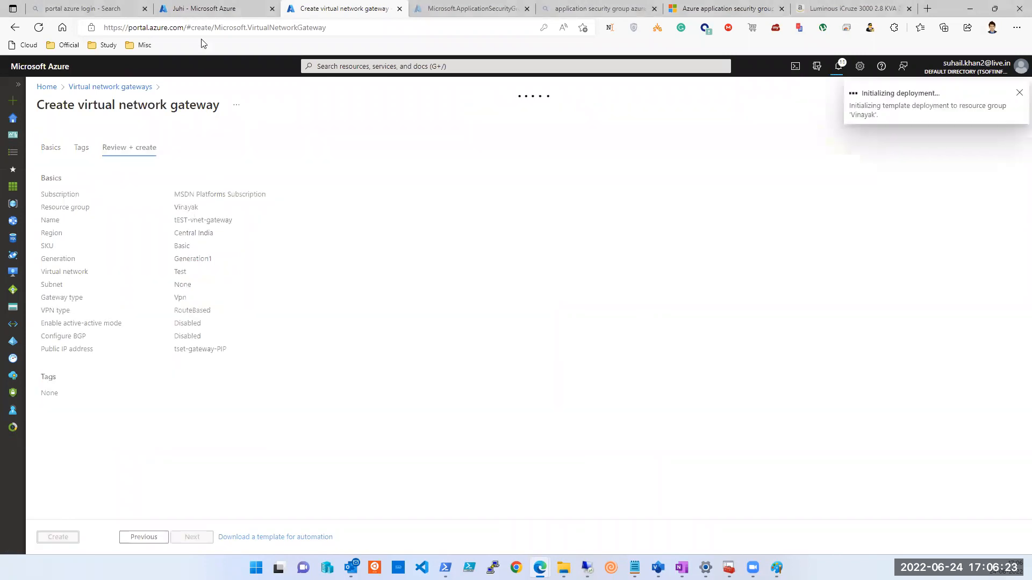
left_click(199, 9)
left_click(333, 9)
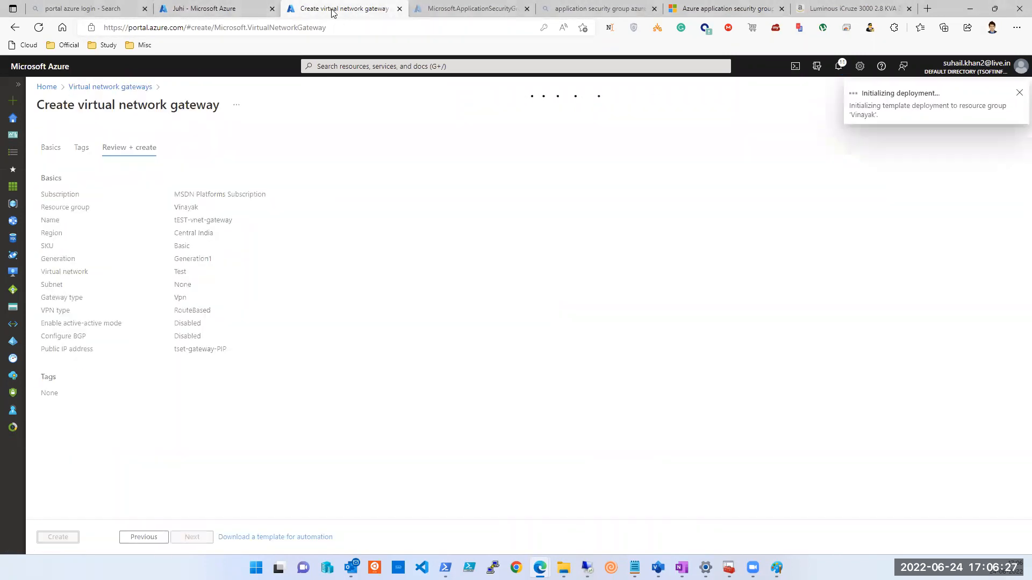
Bring up the Virtual network gateways list and check the new gateway's deployment progress.
left_click(223, 9)
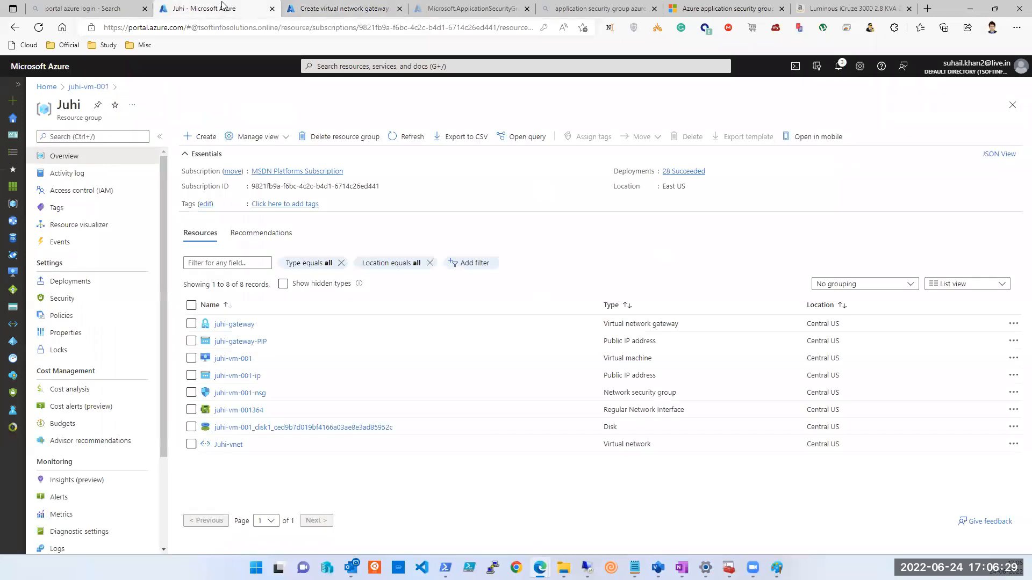
left_click(387, 65)
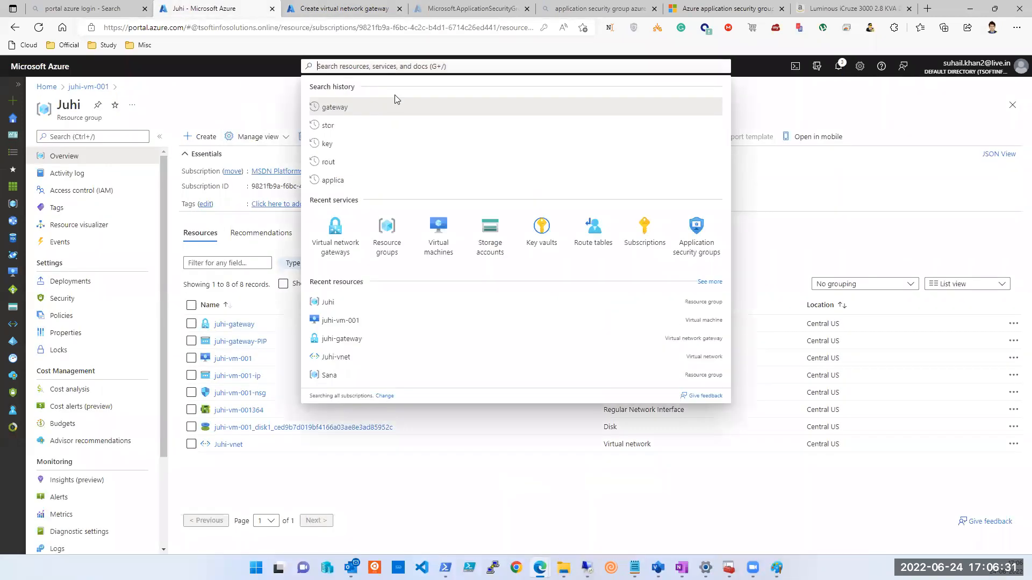
left_click(334, 244)
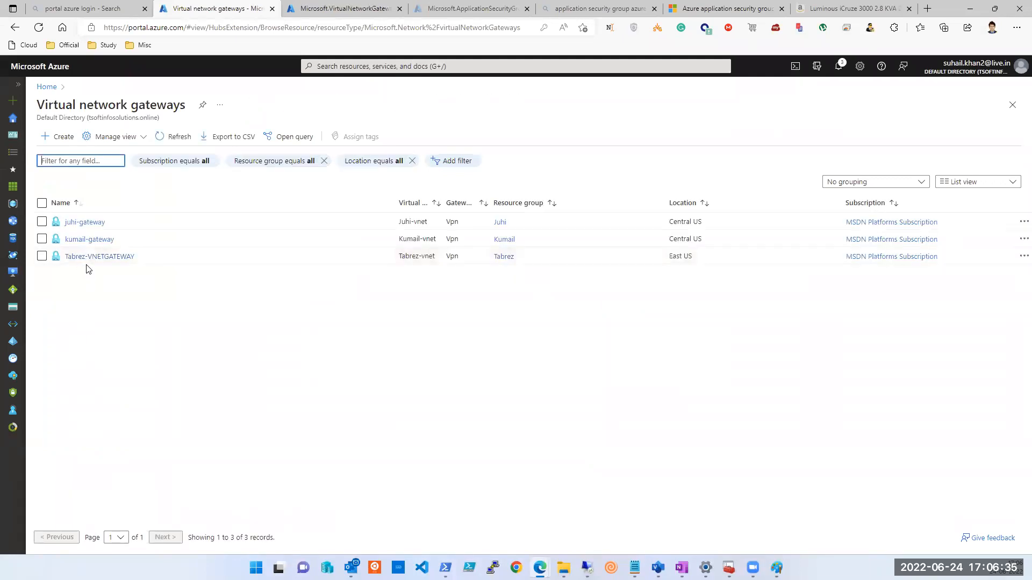
left_click(319, 16)
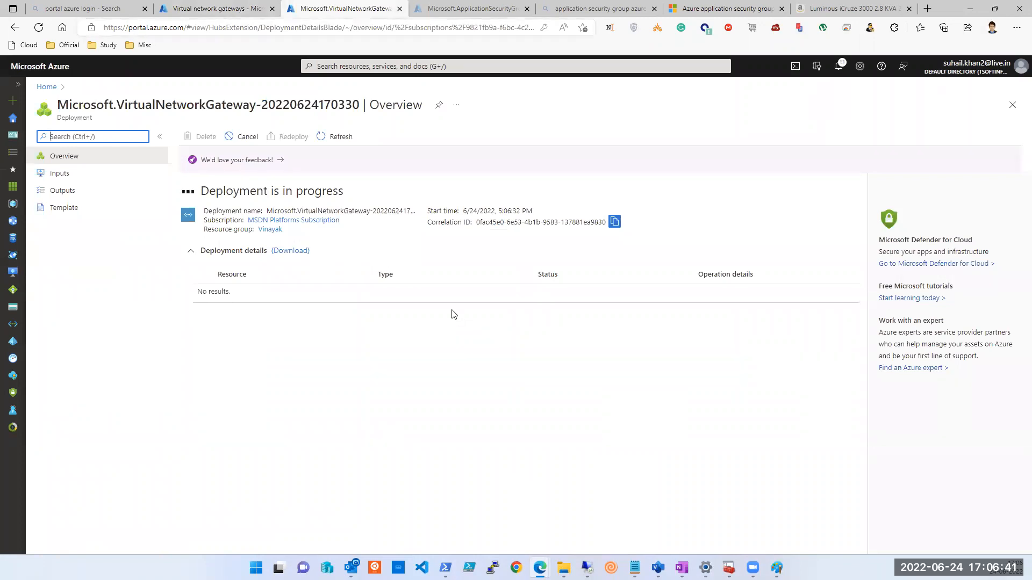
left_click(230, 11)
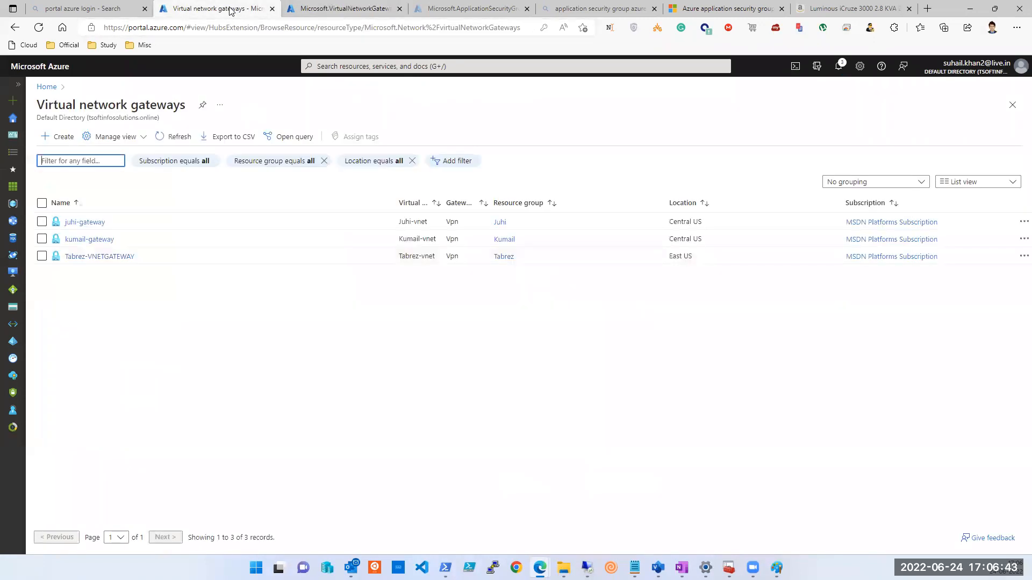
Inspect juhi-gateway and its Juhi resource group, then switch back to OneNote.
left_click(82, 229)
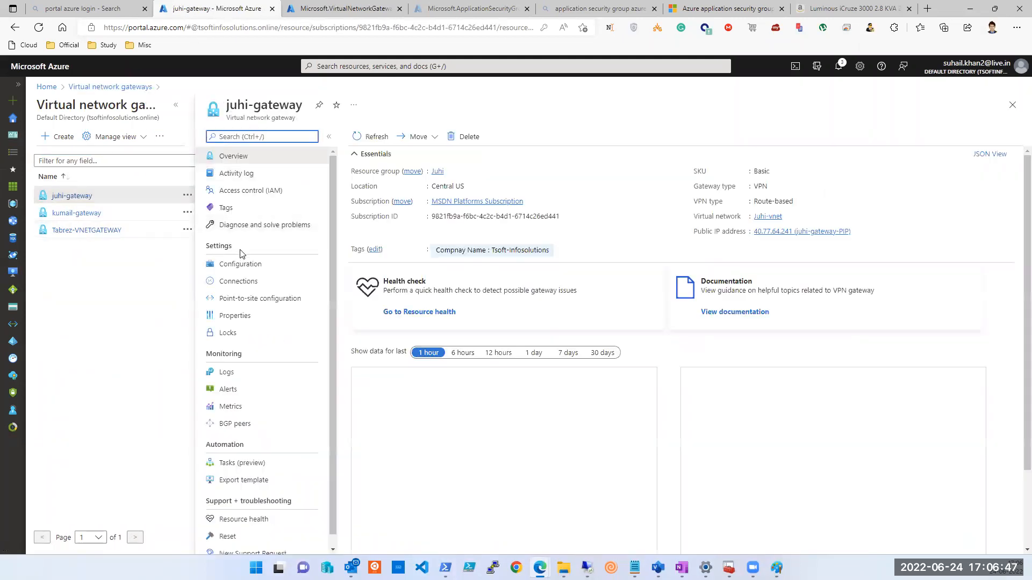
left_click(1013, 106)
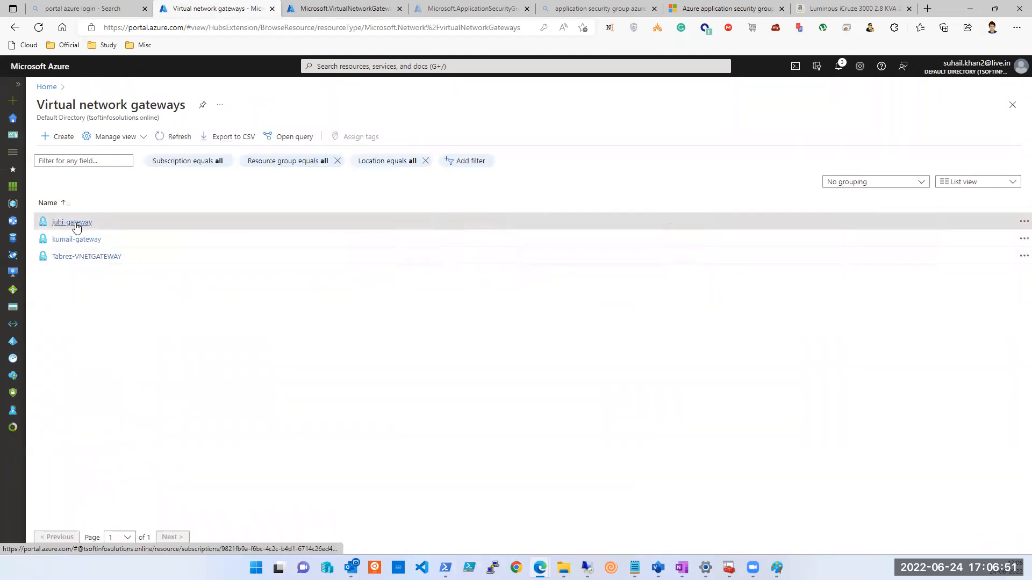
left_click(73, 222)
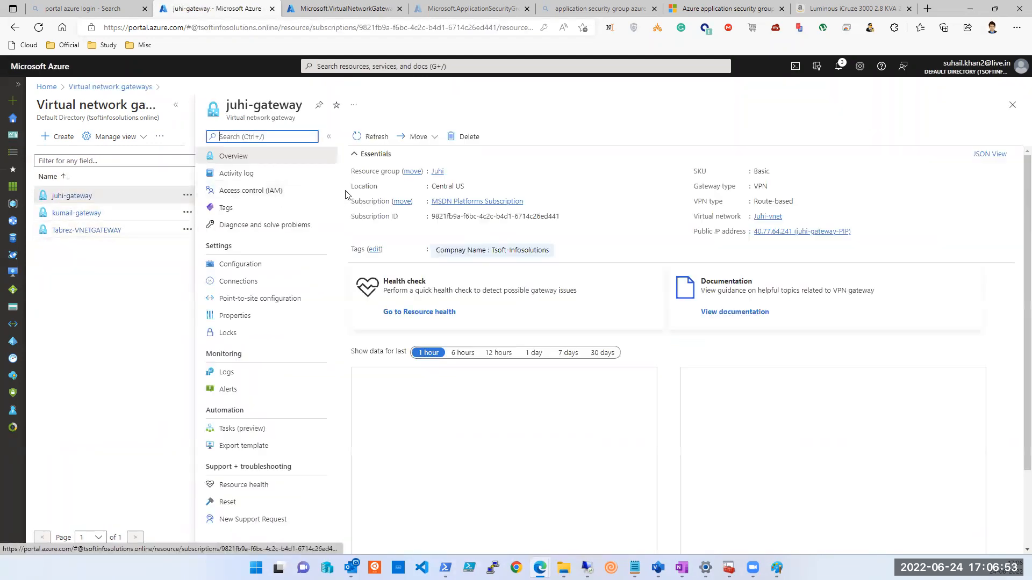
left_click(438, 171)
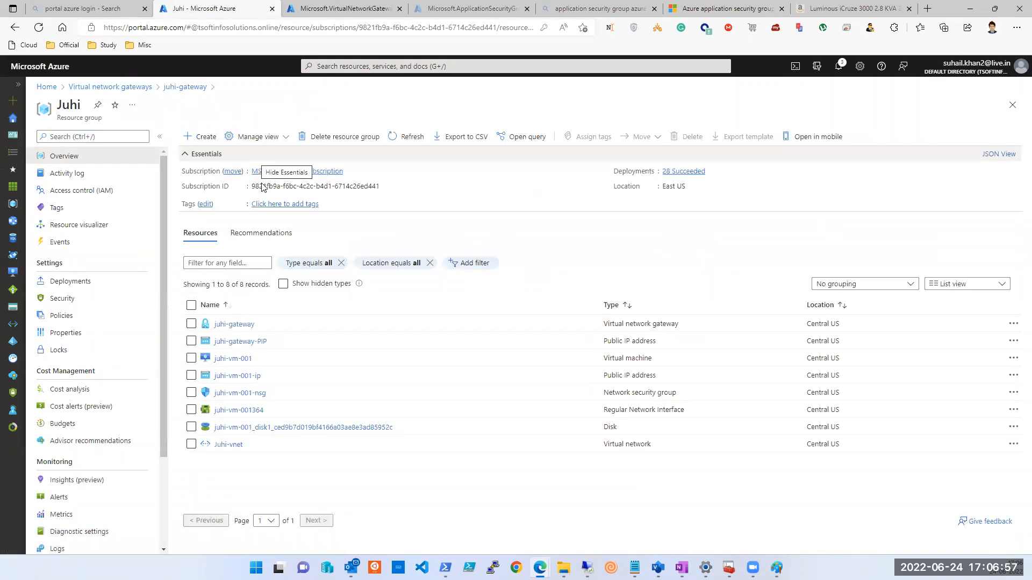
key("alt+Tab")
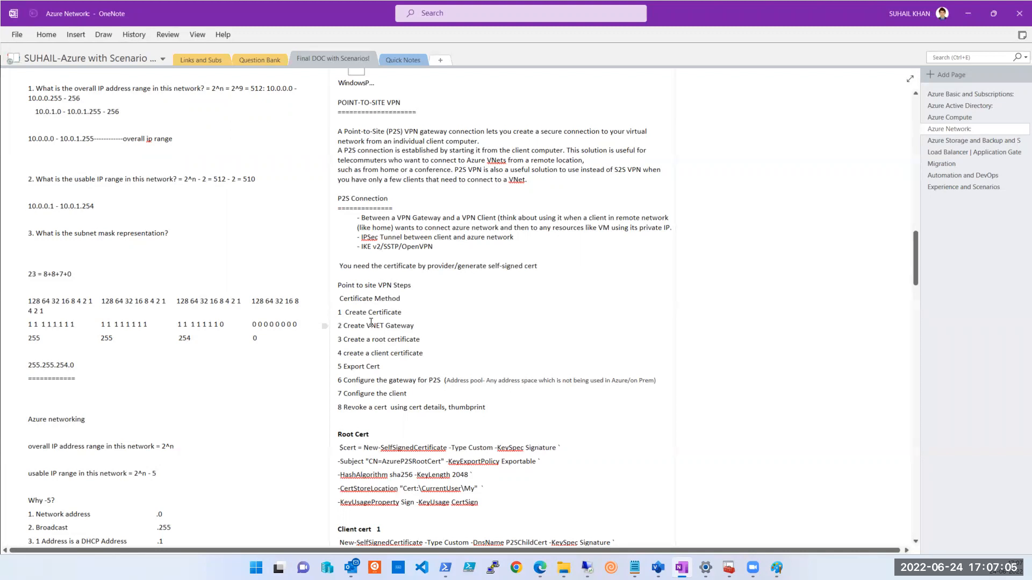
Copy the five-line Root Cert command and bring up the Administrator PowerShell window.
scroll(397, 348, "down", 3)
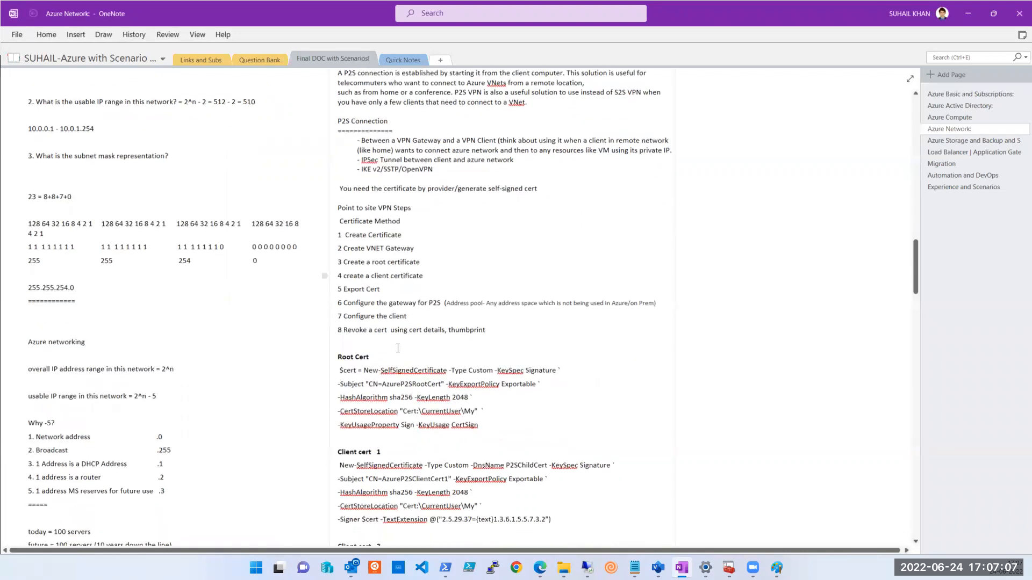
left_click_drag(481, 427, 341, 372)
key("ctrl+c")
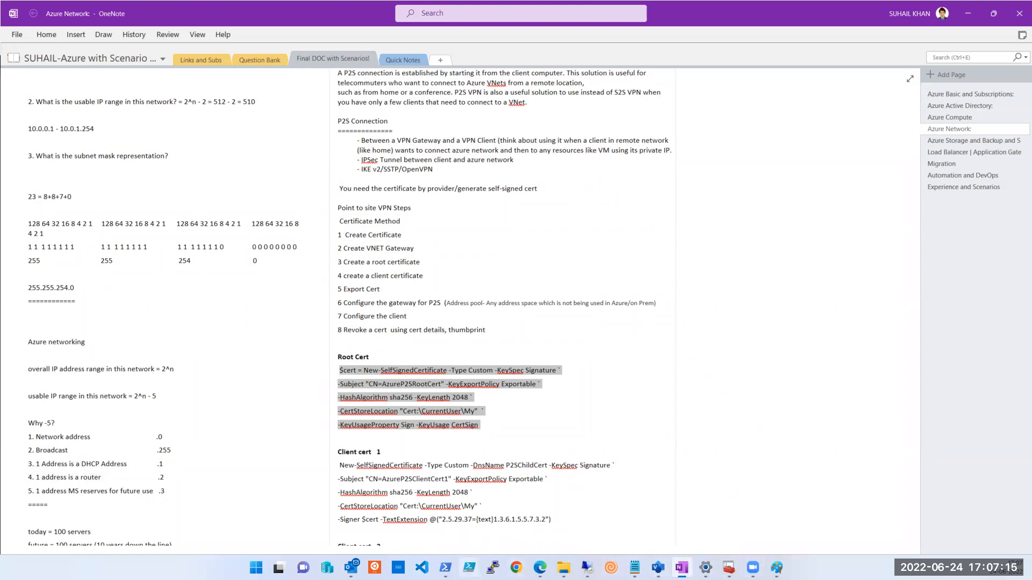
mouse_move(445, 567)
left_click(445, 539)
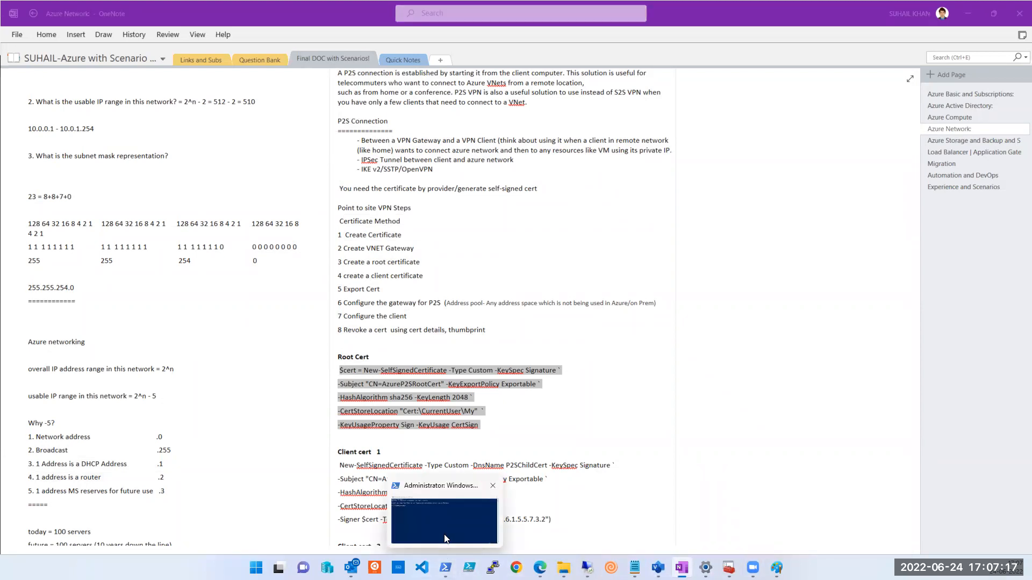
Paste and run the Root Cert command in PowerShell to create CN=AzureP2SRootCert.
left_click_drag(526, 113, 494, 56)
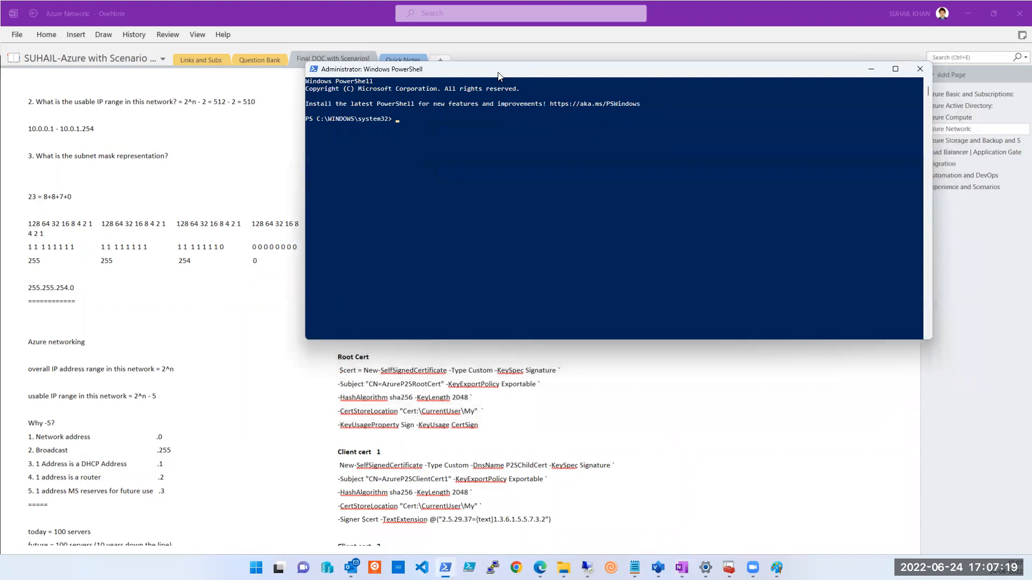
key("ctrl+v")
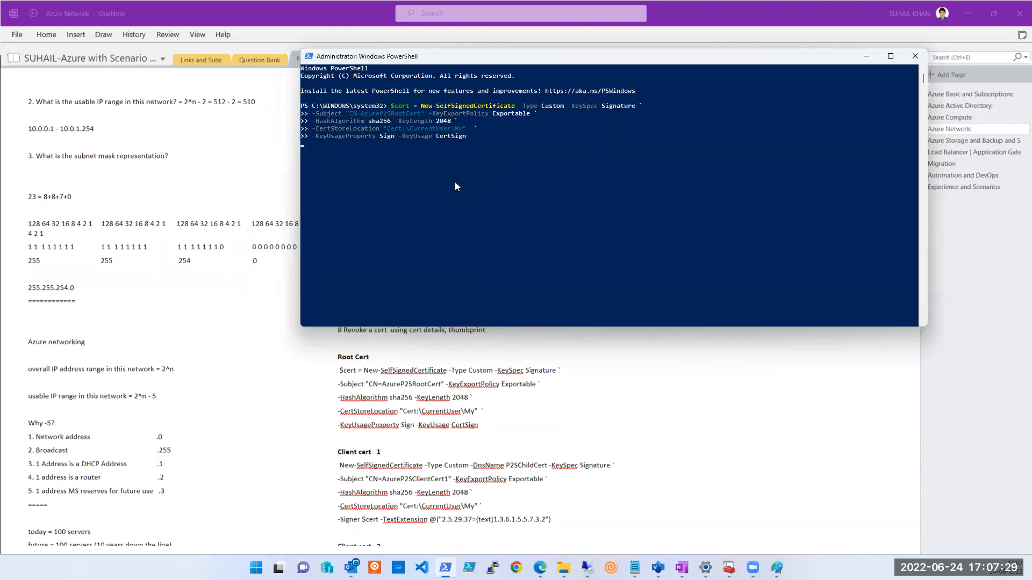
key("Return")
Back in OneNote, scroll down and select the Client cert 1 command text.
left_click(555, 426)
scroll(556, 376, "down", 3)
left_click_drag(556, 366, 347, 318)
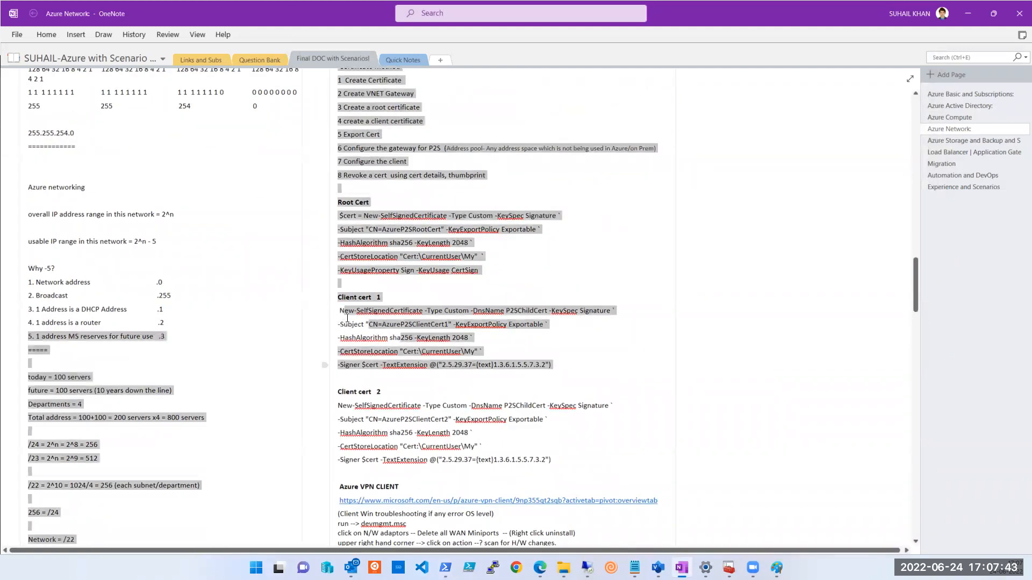
Add the missing closing parenthesis to the end of the Client cert 1 -Signer line.
left_click(549, 373)
left_click(549, 366)
type(")")
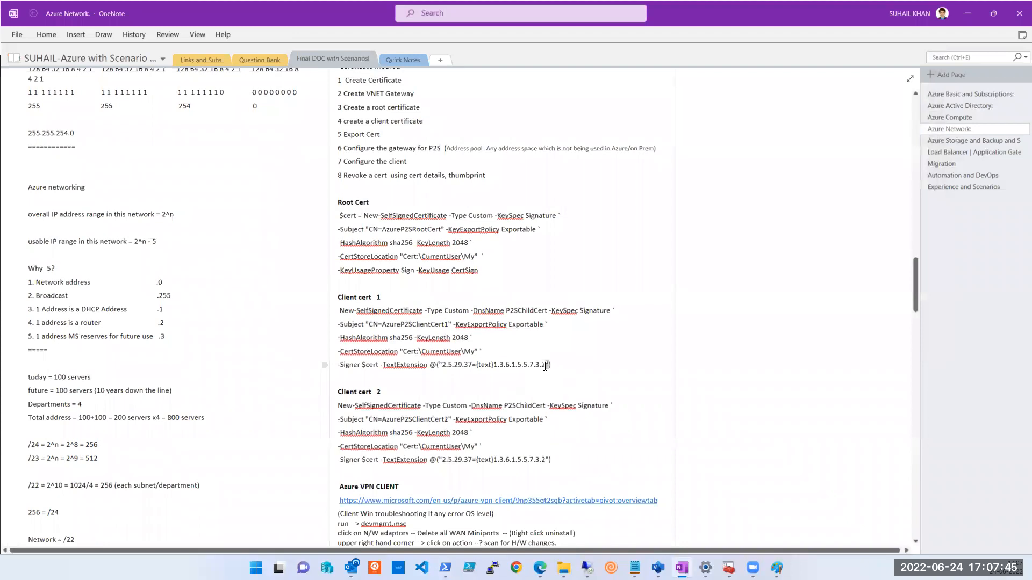
Copy the five Client cert 1 command lines over to PowerShell.
left_click_drag(524, 365, 355, 357)
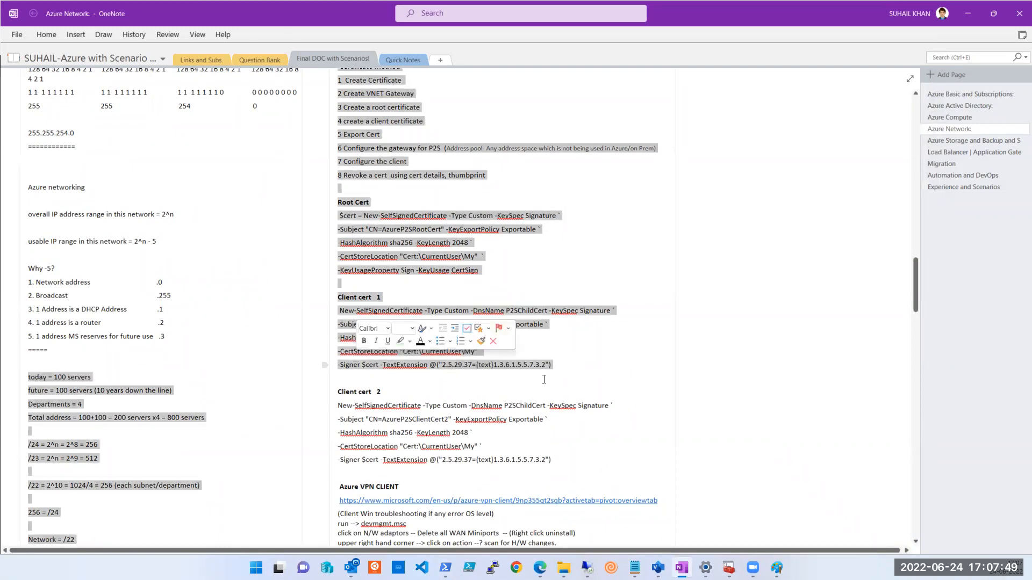
left_click(339, 378)
left_click_drag(345, 312, 554, 363)
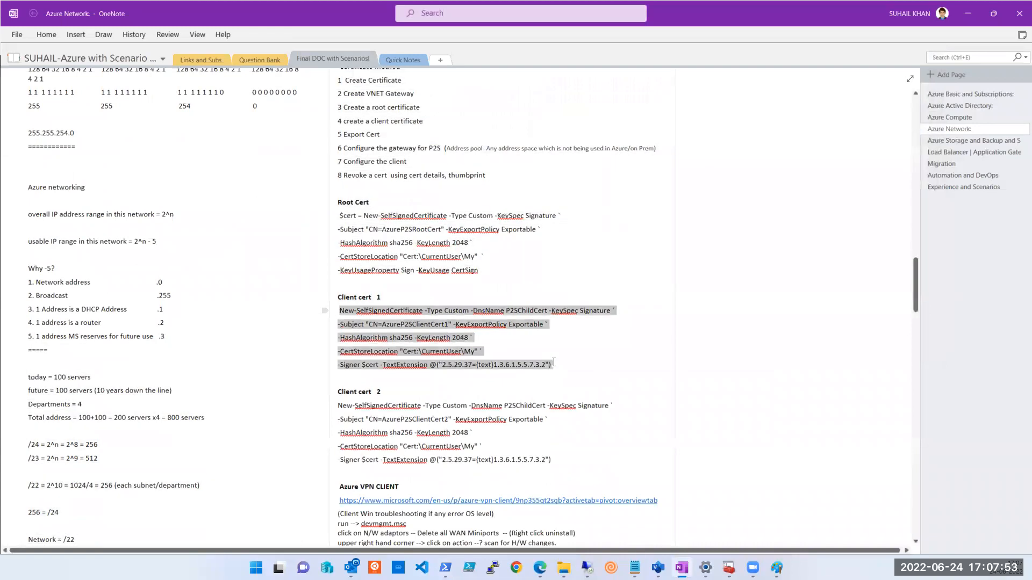
key("ctrl+c")
key("alt+Tab")
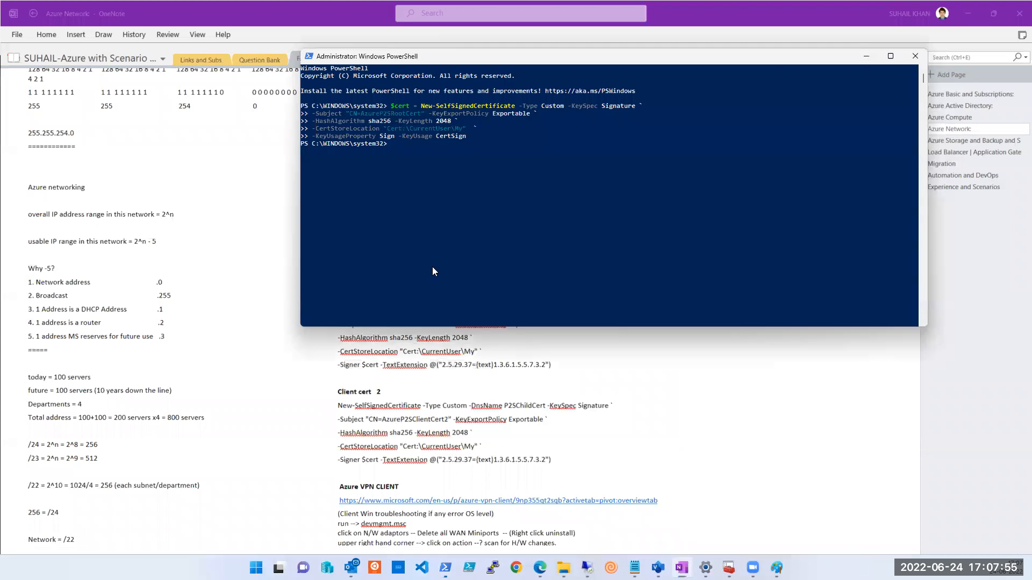
Paste and run the Client cert 1 command to create AzureP2SClientCert1, then launch mmc via Win+R.
right_click(397, 260)
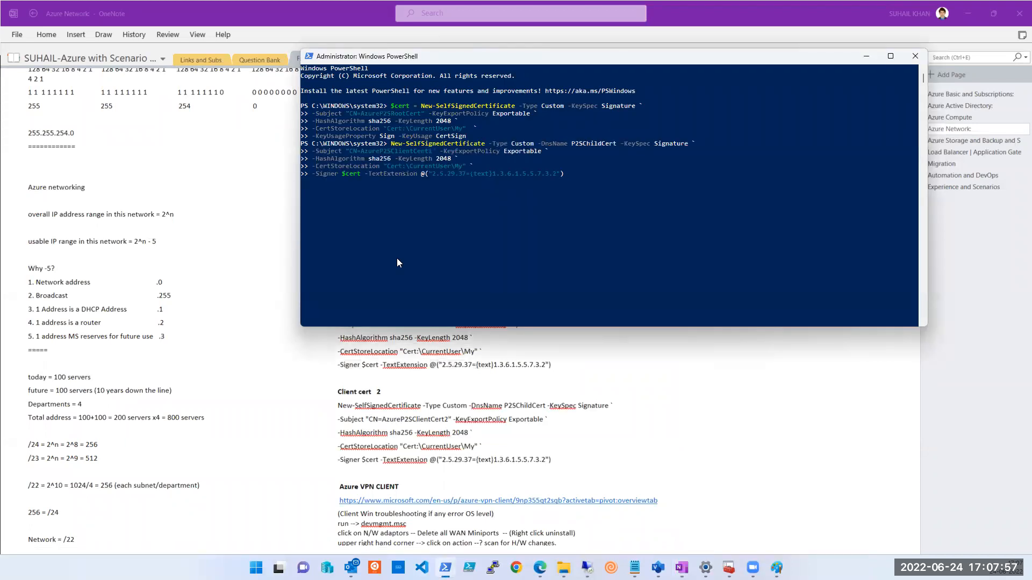
key("Return")
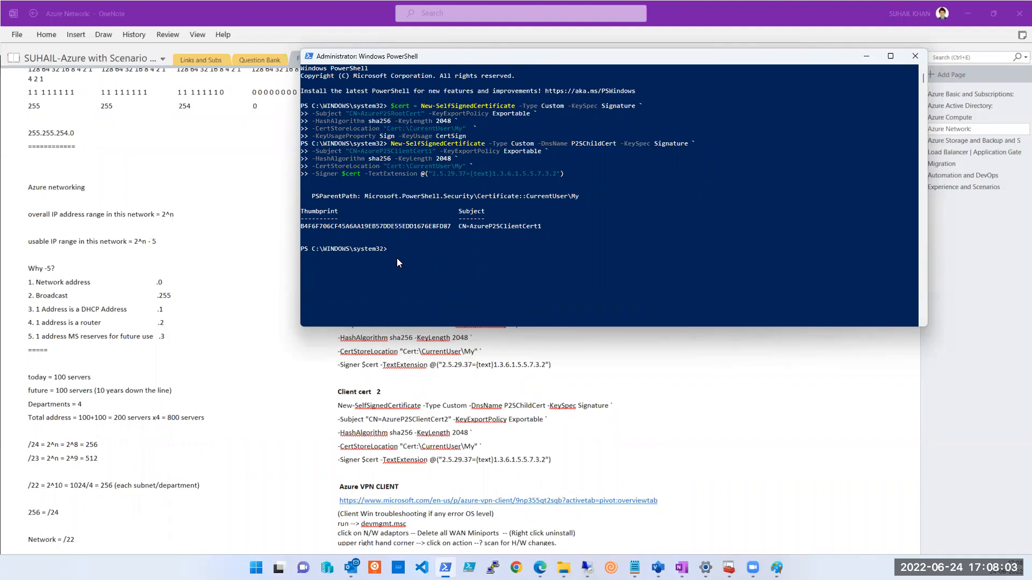
key("super+r")
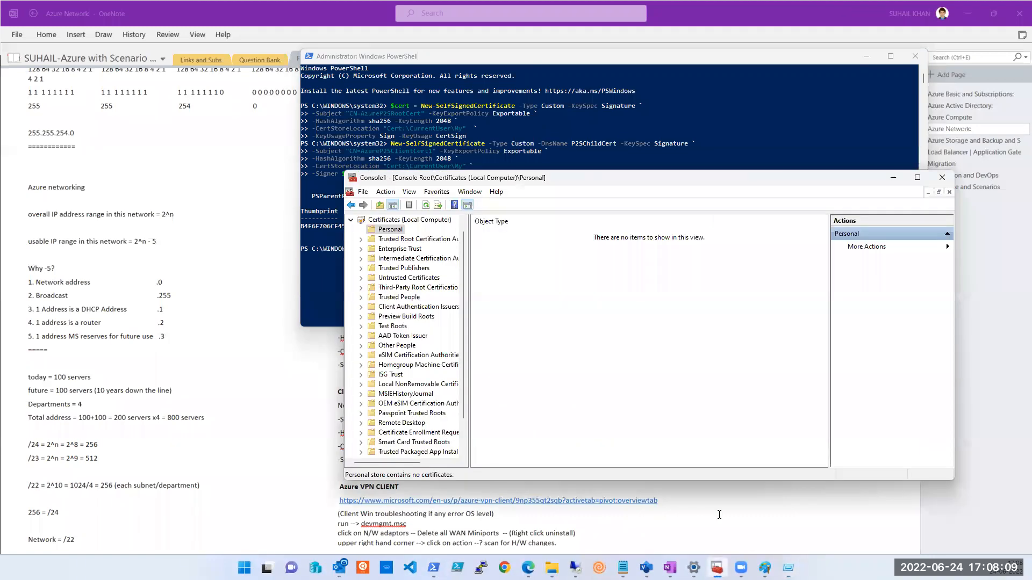
Discard the console, then add a Certificates snap-in for the local computer account and open Personal.
left_click(945, 178)
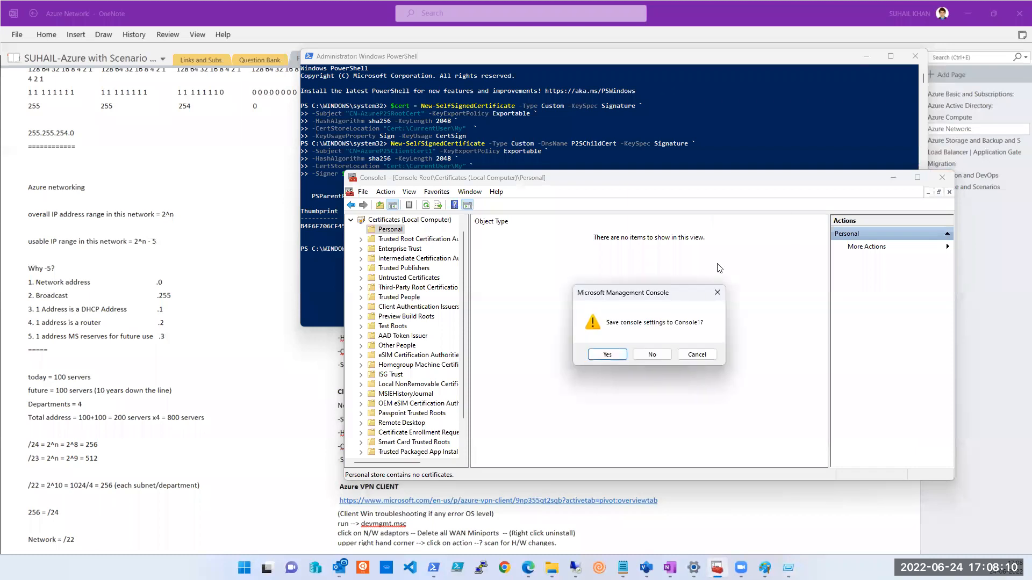
left_click(665, 359)
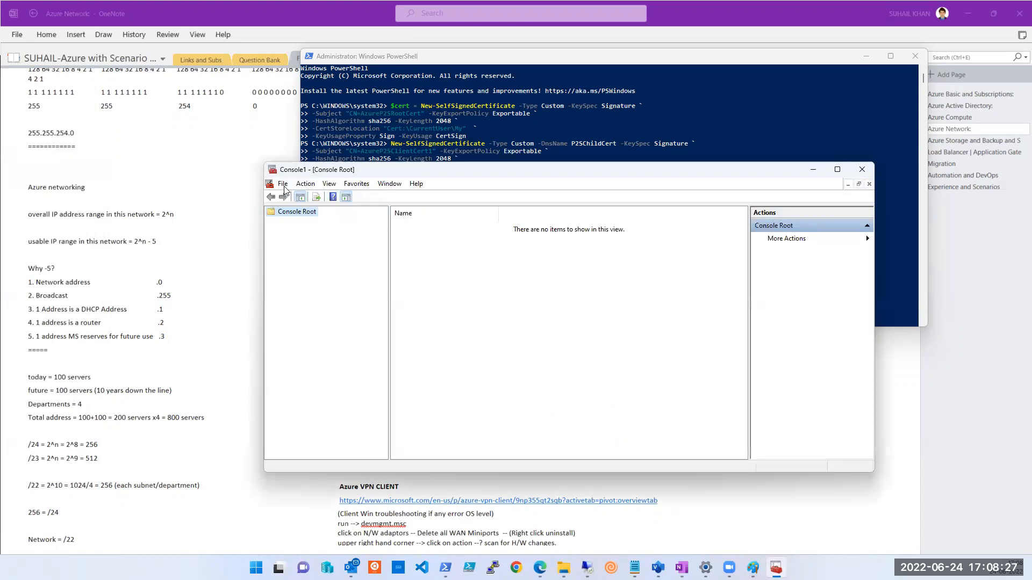
left_click(283, 184)
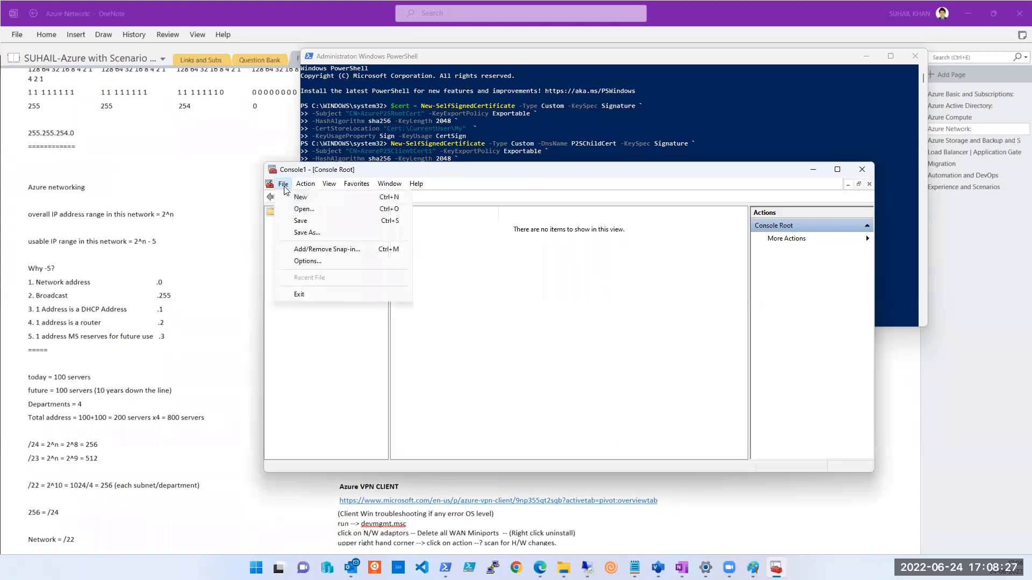
left_click(321, 249)
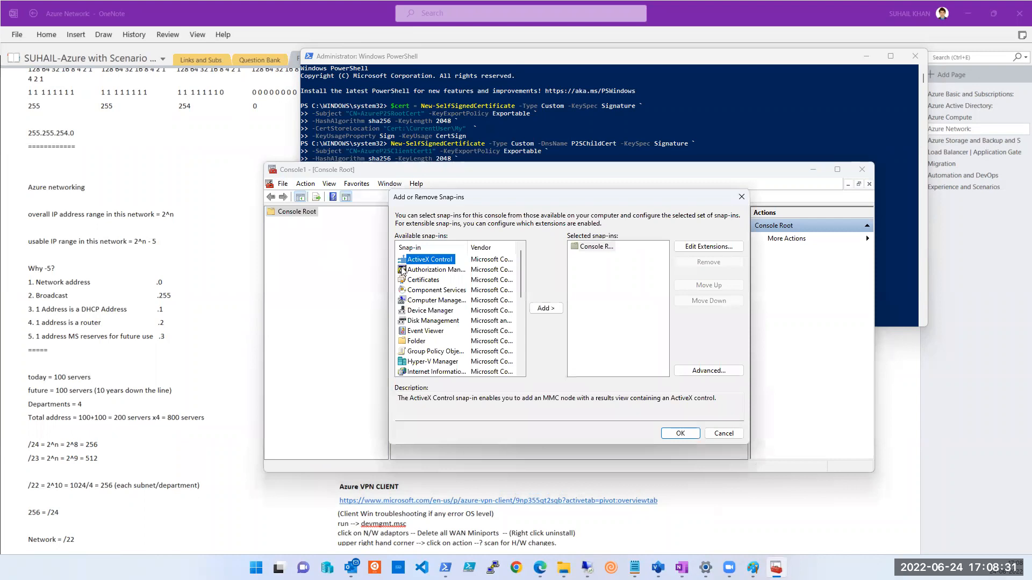
left_click(422, 280)
left_click(540, 311)
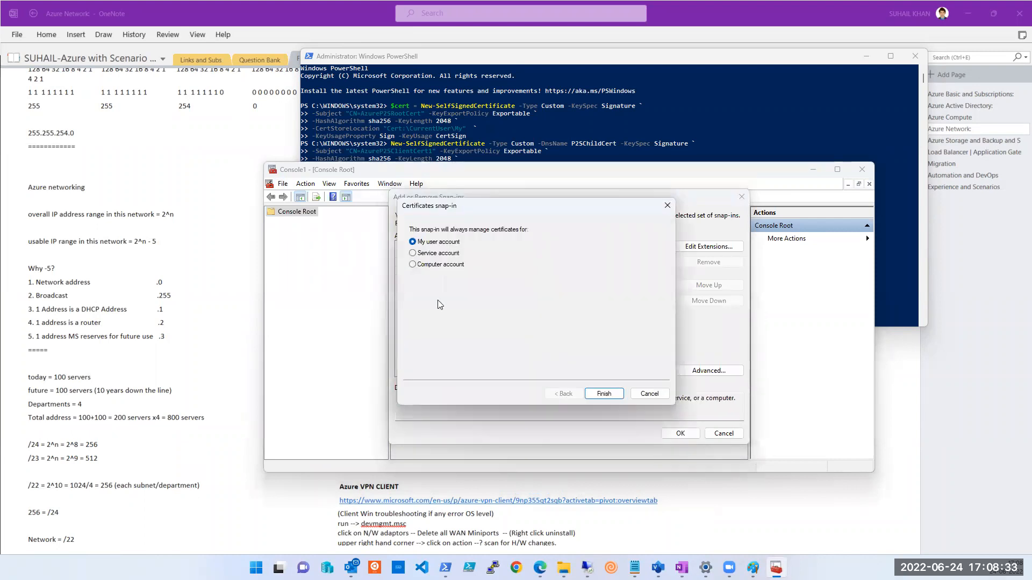
left_click(433, 264)
left_click(597, 398)
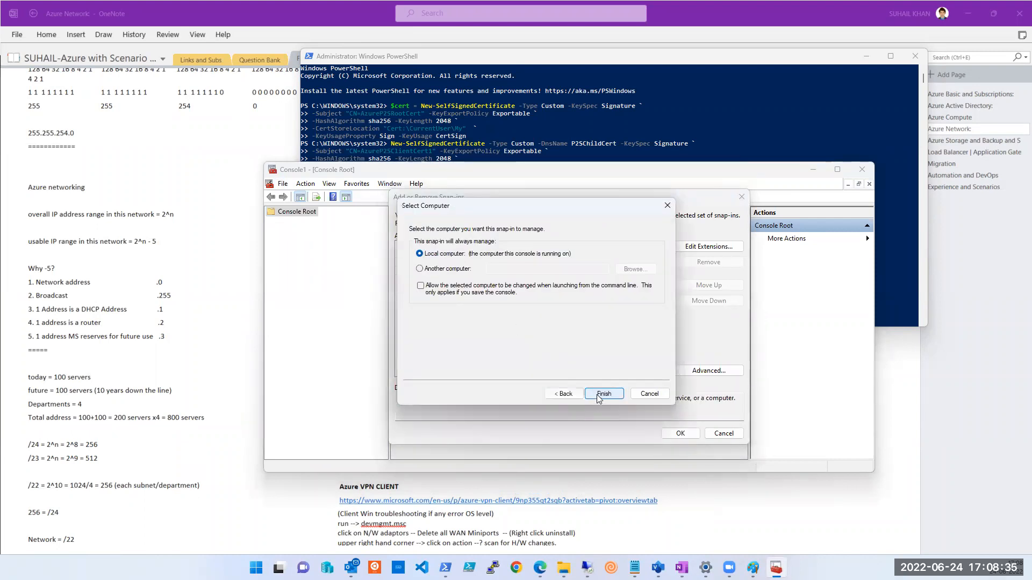
left_click(603, 394)
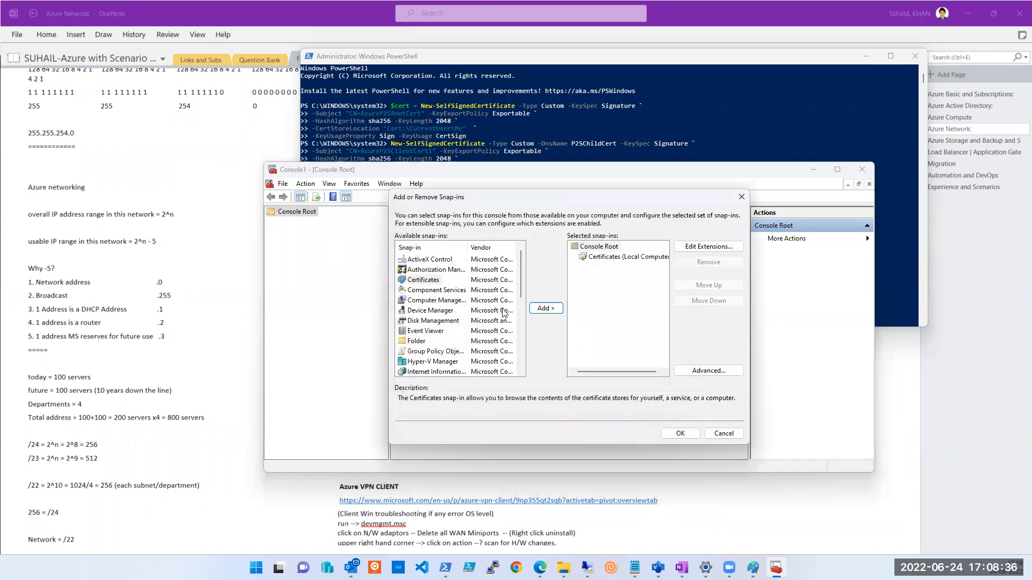
left_click(680, 433)
left_click(271, 221)
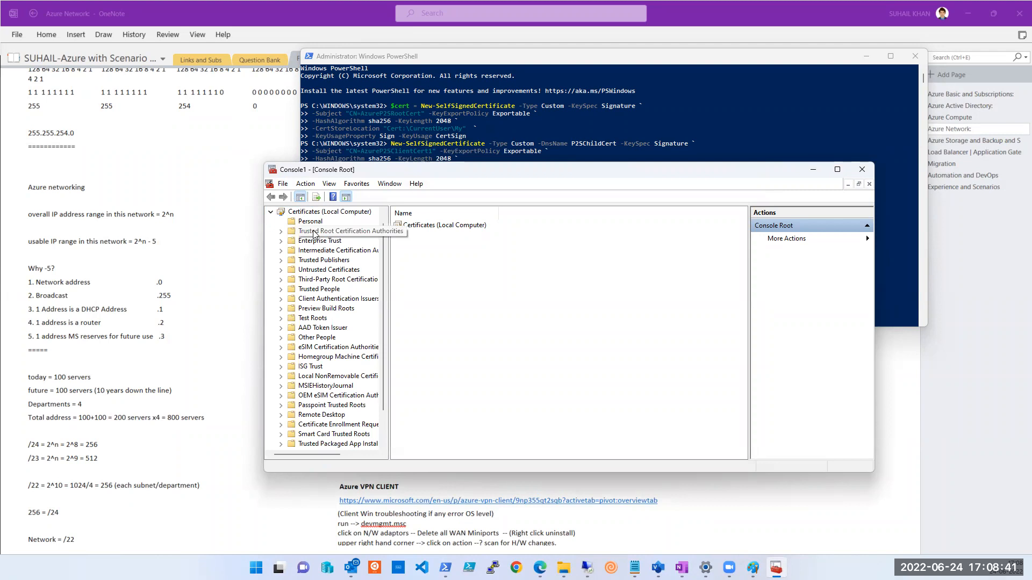
left_click(312, 223)
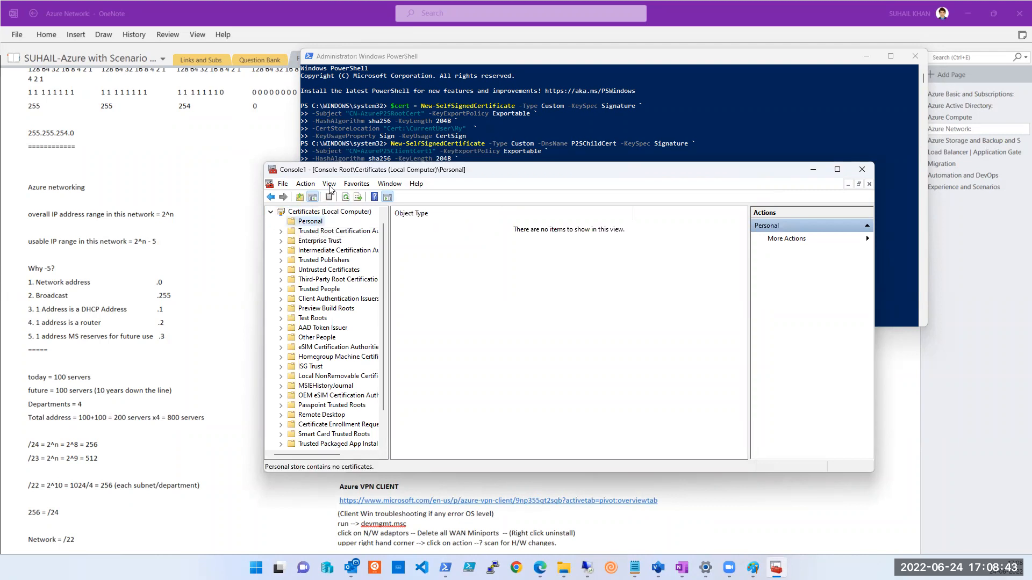
In Add/Remove Snap-ins, abandon an accidental ActiveX Control addition and remove Certificates (Local Computer).
left_click(284, 185)
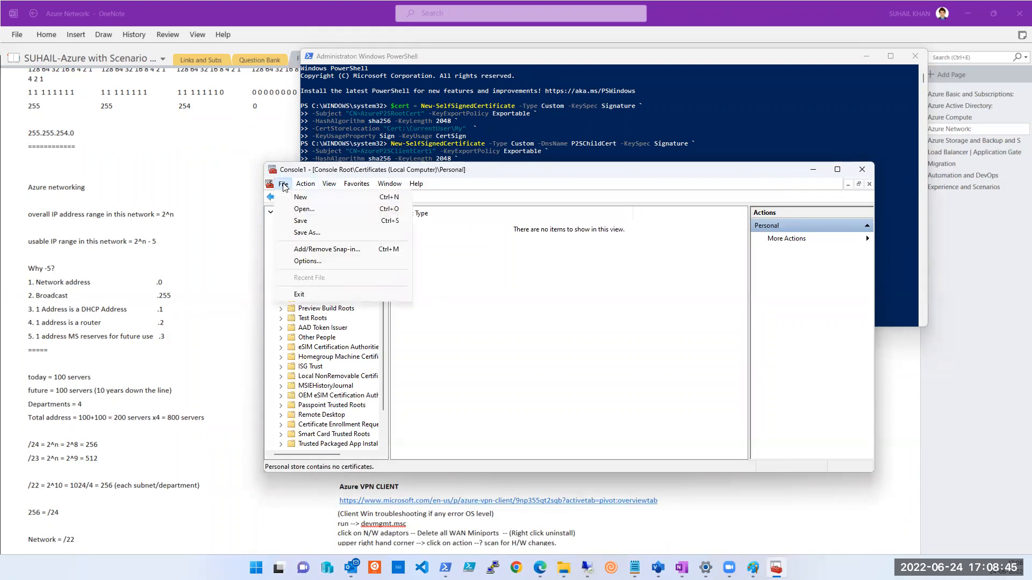
left_click(308, 250)
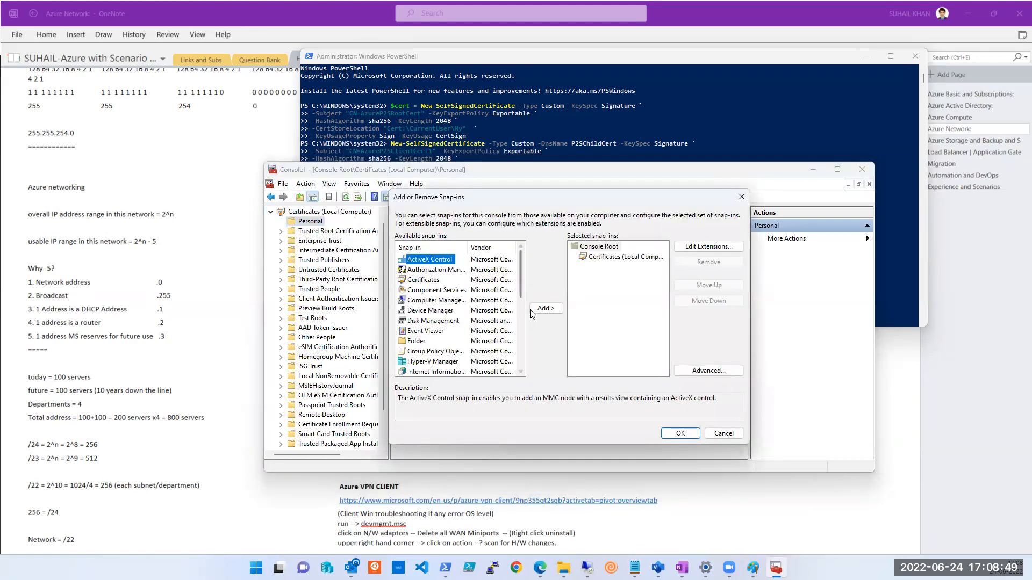
left_click(543, 310)
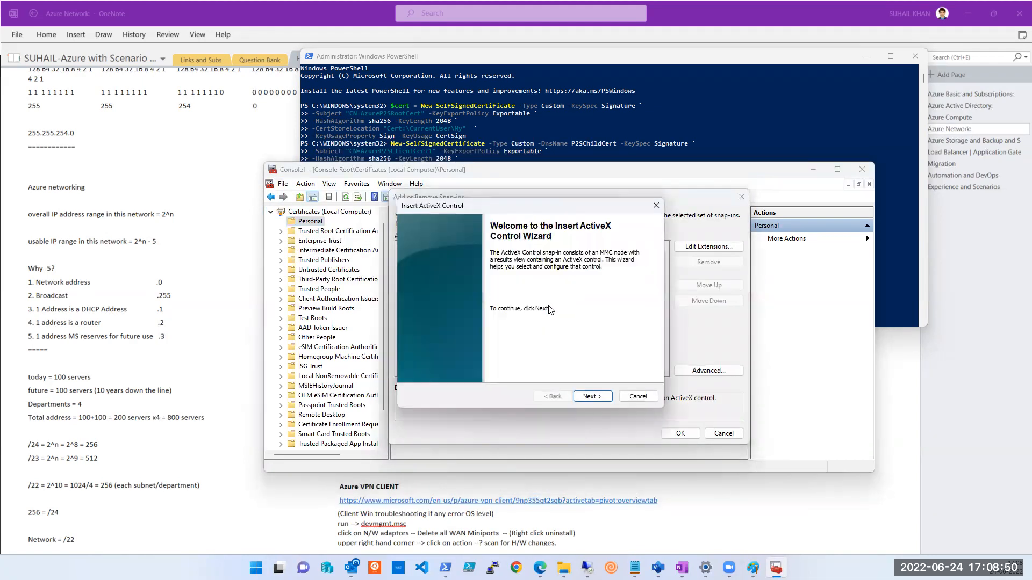
left_click(590, 397)
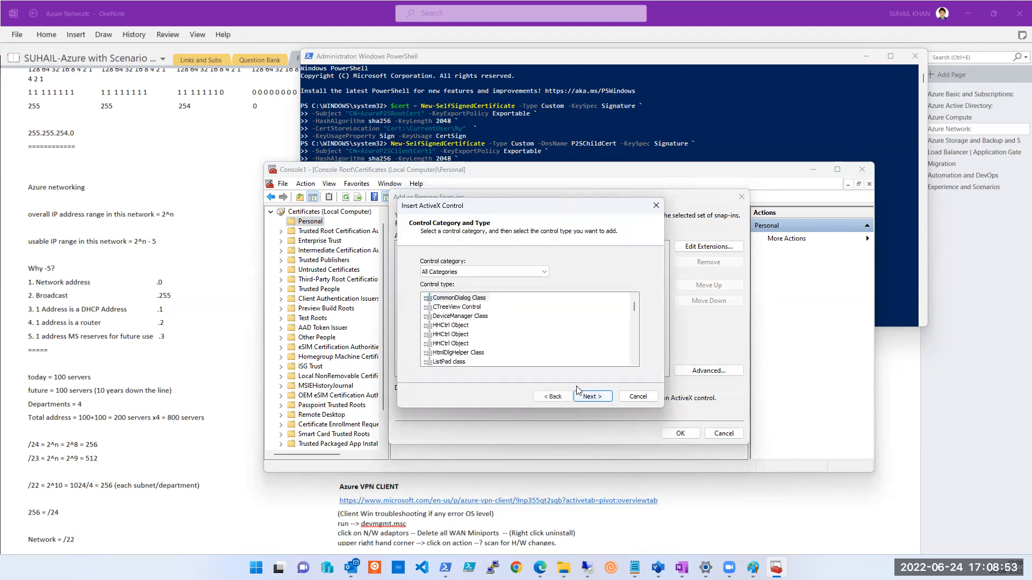
left_click(637, 397)
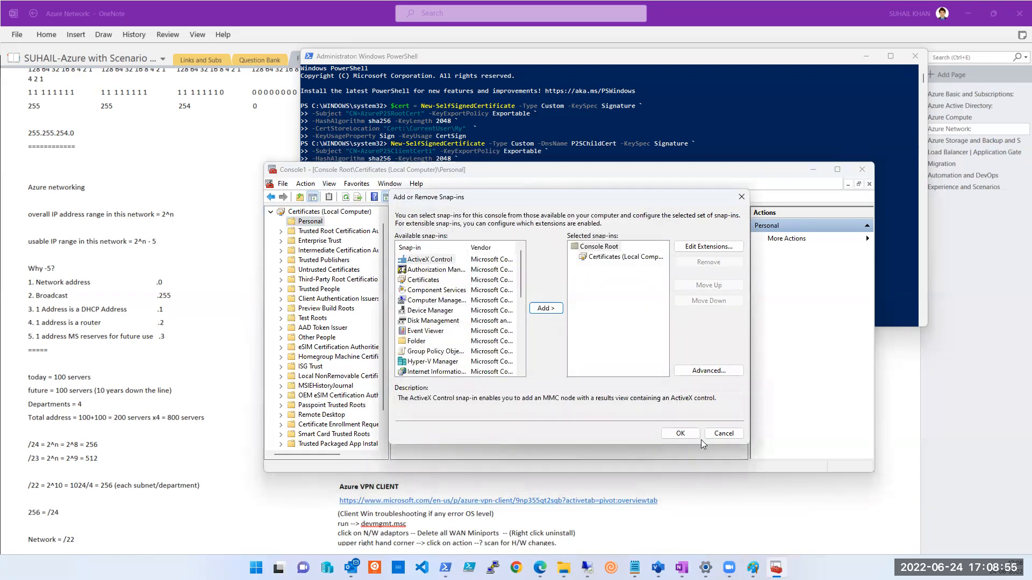
left_click(611, 258)
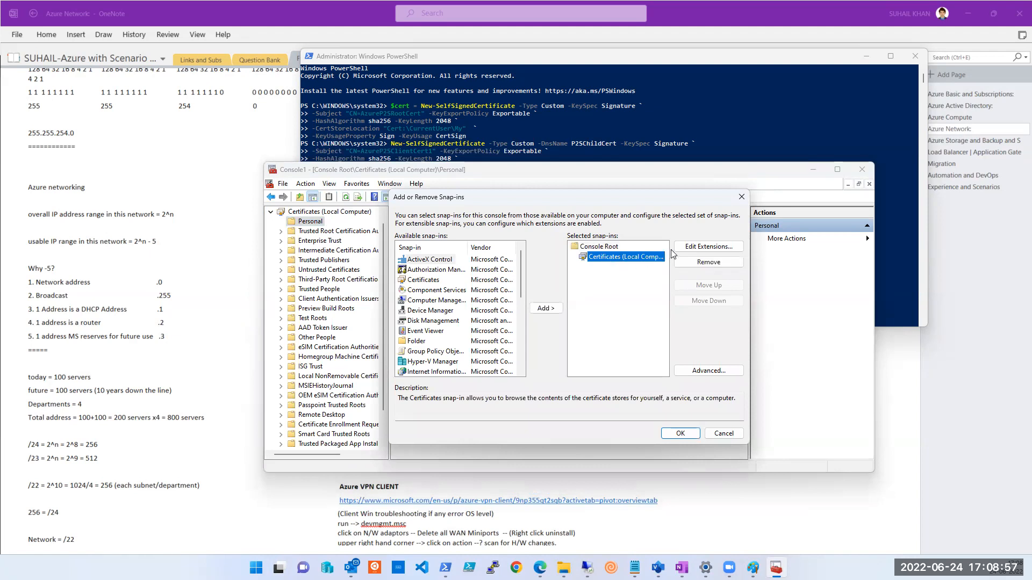
left_click(697, 263)
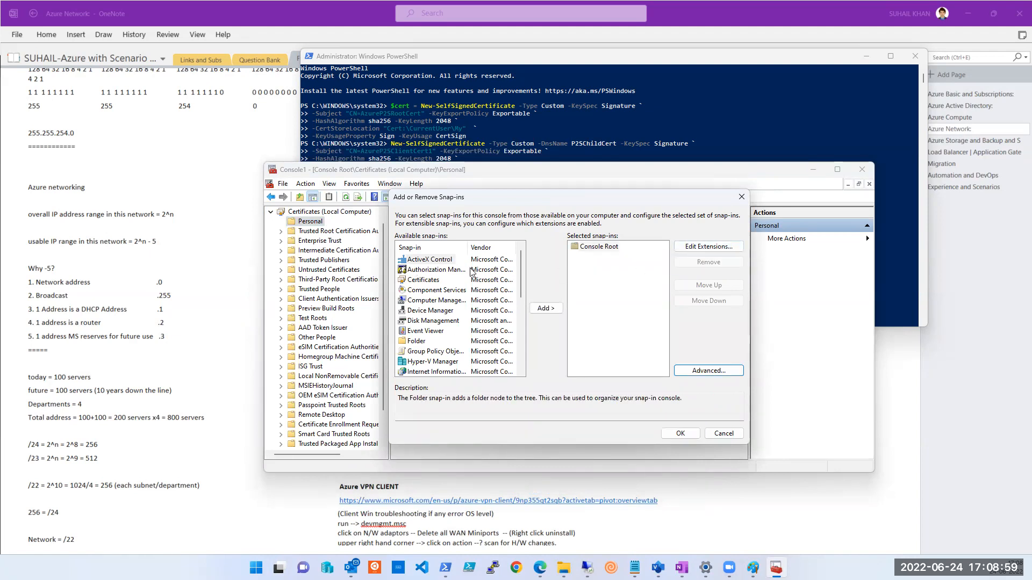
Add the Certificates snap-in for My user account and expand Personal > Certificates.
left_click(425, 280)
left_click(538, 310)
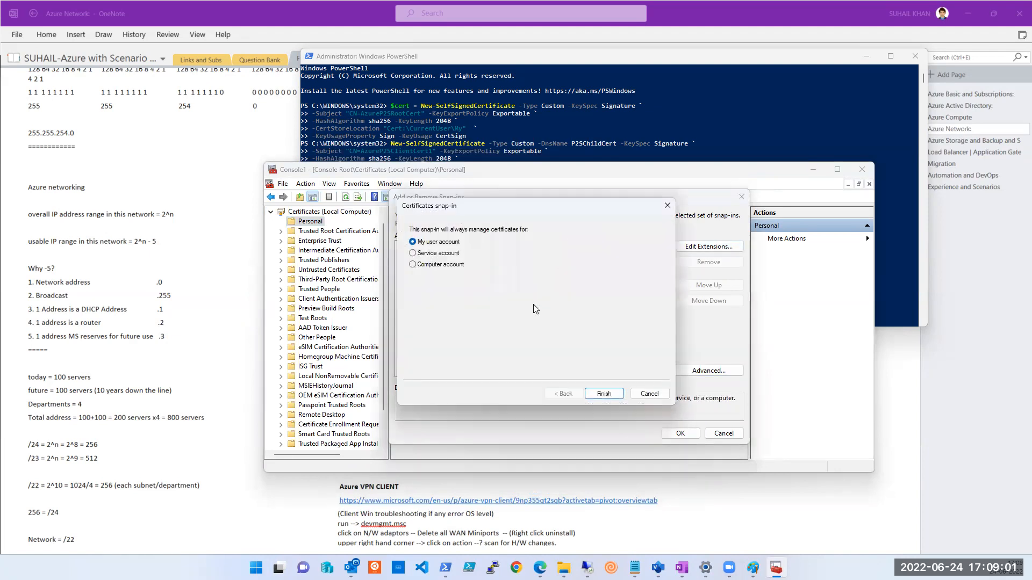
left_click(591, 396)
left_click(669, 436)
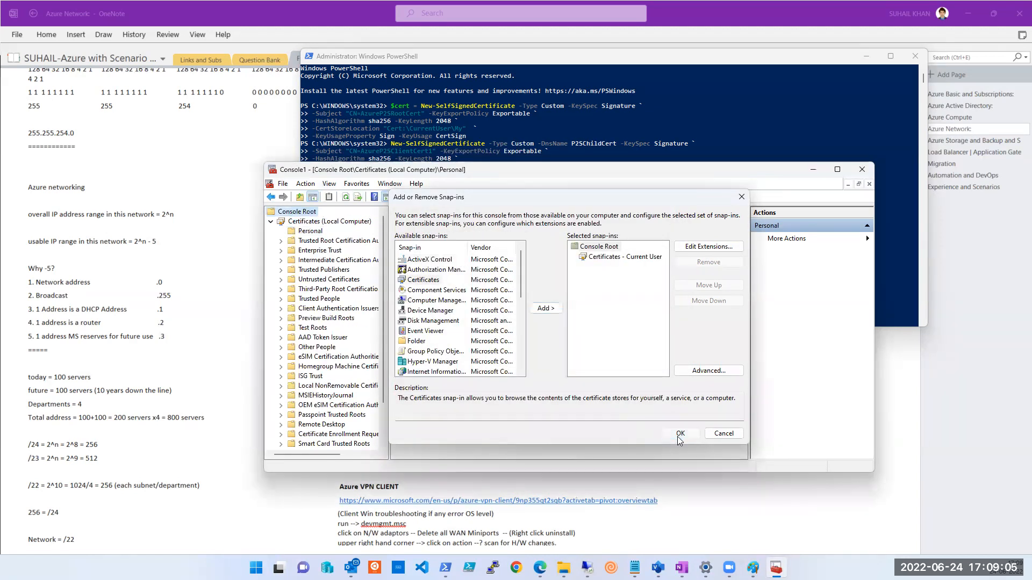
left_click(271, 223)
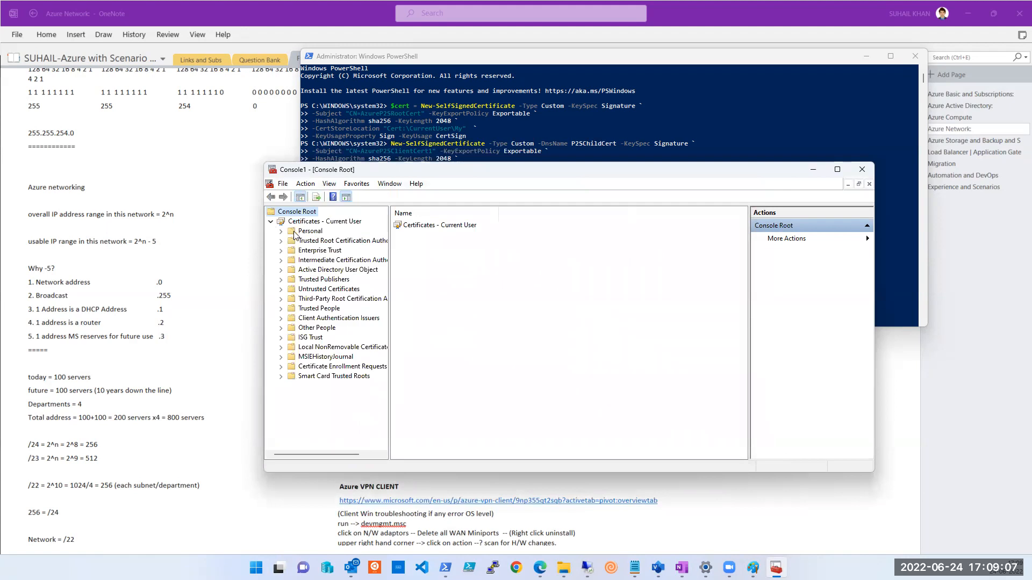
left_click(294, 232)
left_click(282, 231)
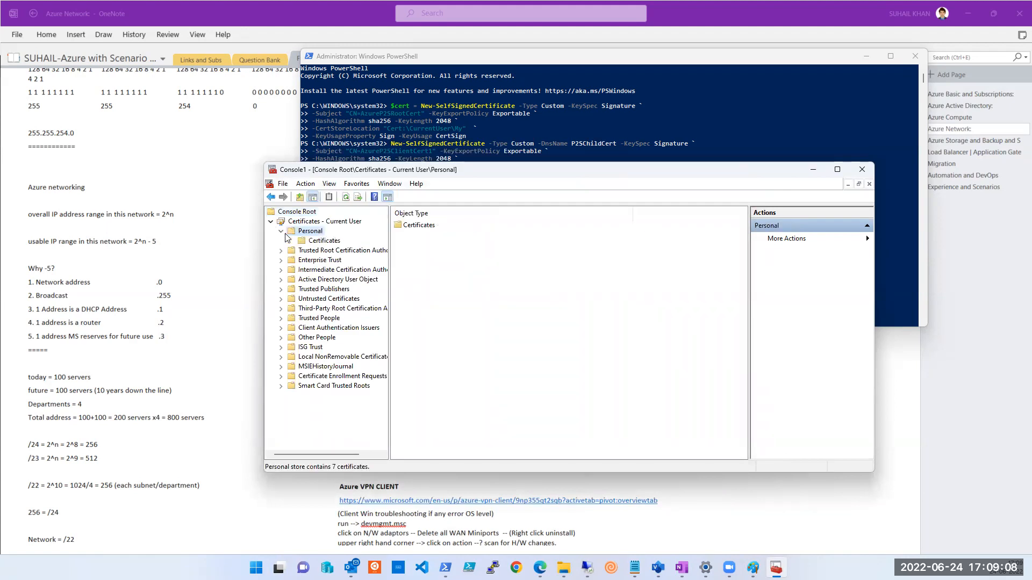
Sort the Personal certificates by Expiration Date, latest first, and select the AzureP2S certificates.
left_click(316, 242)
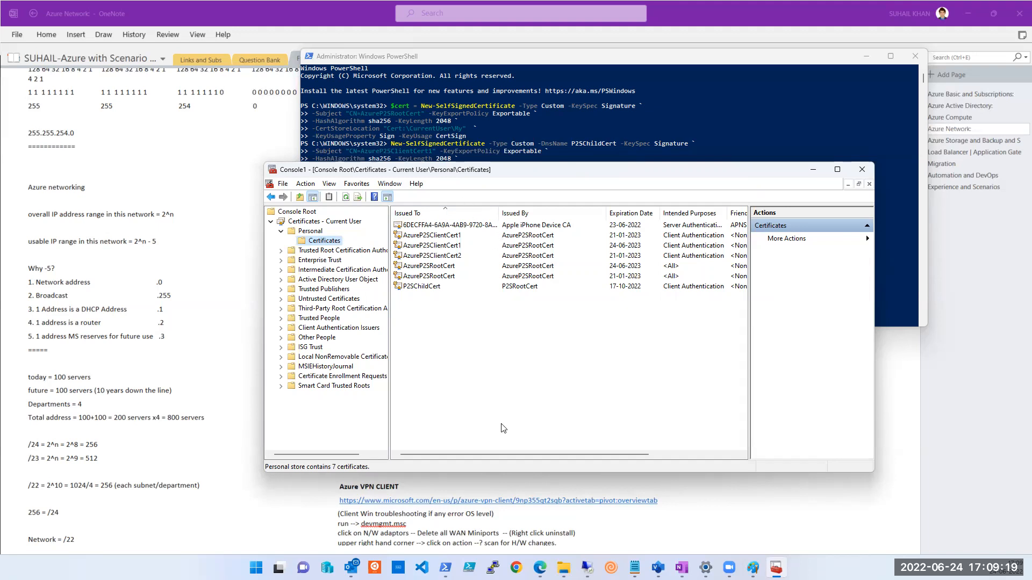
left_click_drag(528, 454, 477, 461)
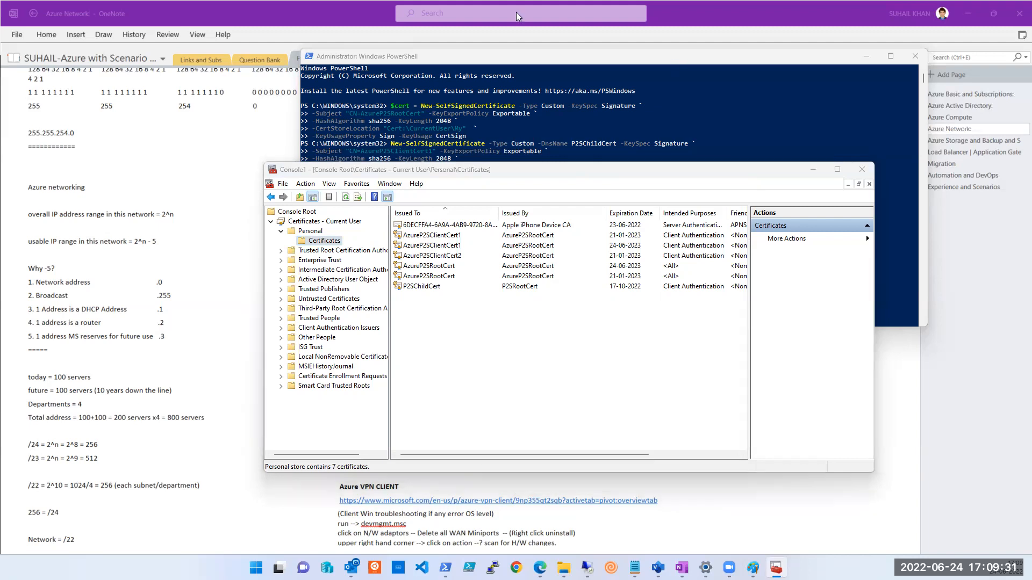
left_click(626, 215)
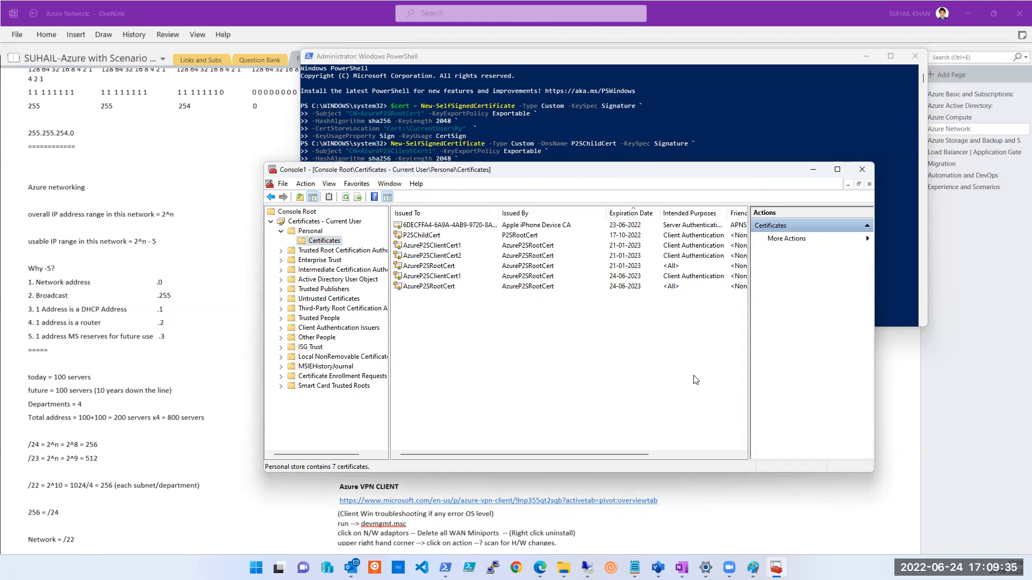
left_click(635, 228)
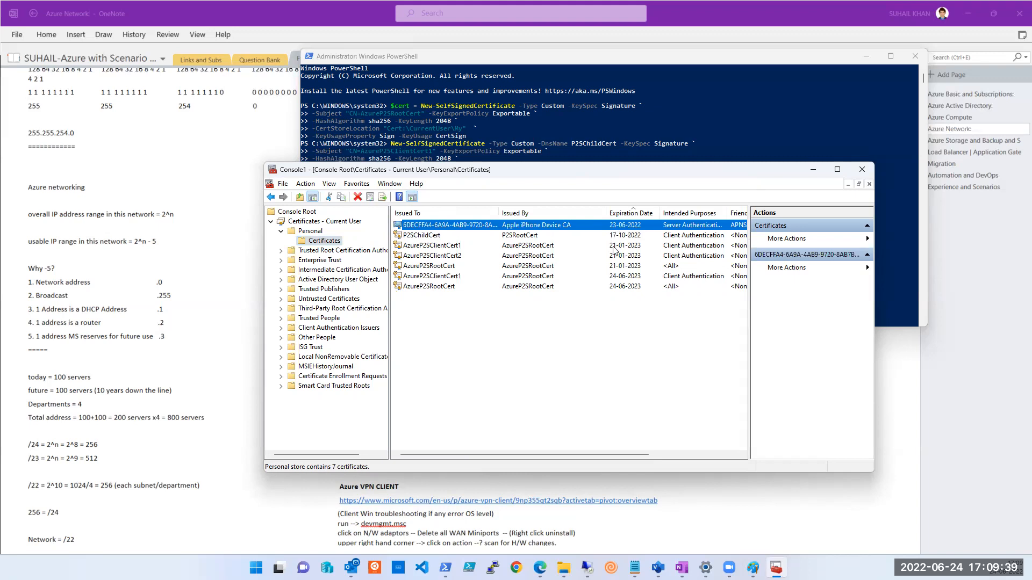
left_click(622, 215)
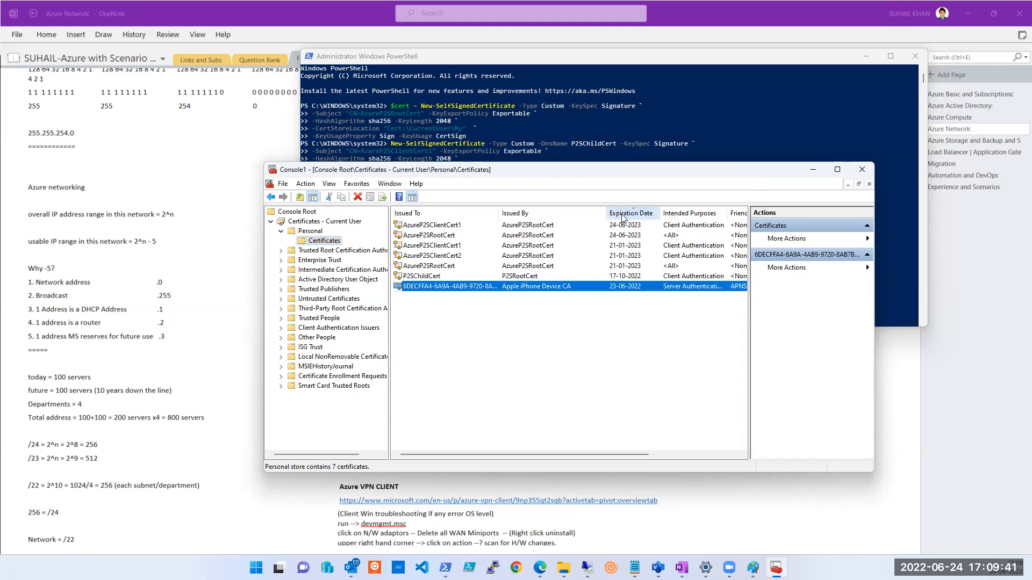
left_click(624, 229)
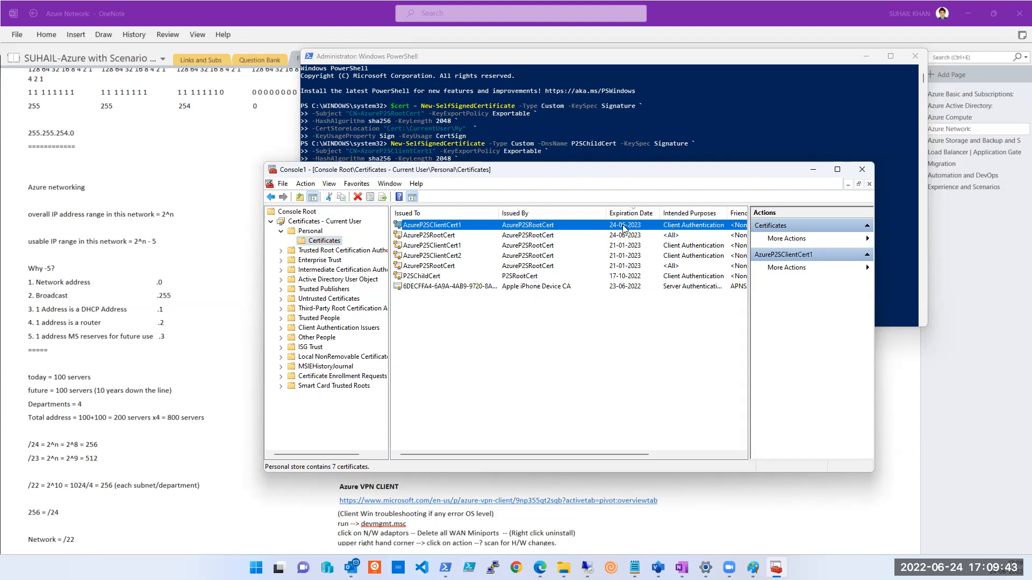
left_click(625, 235)
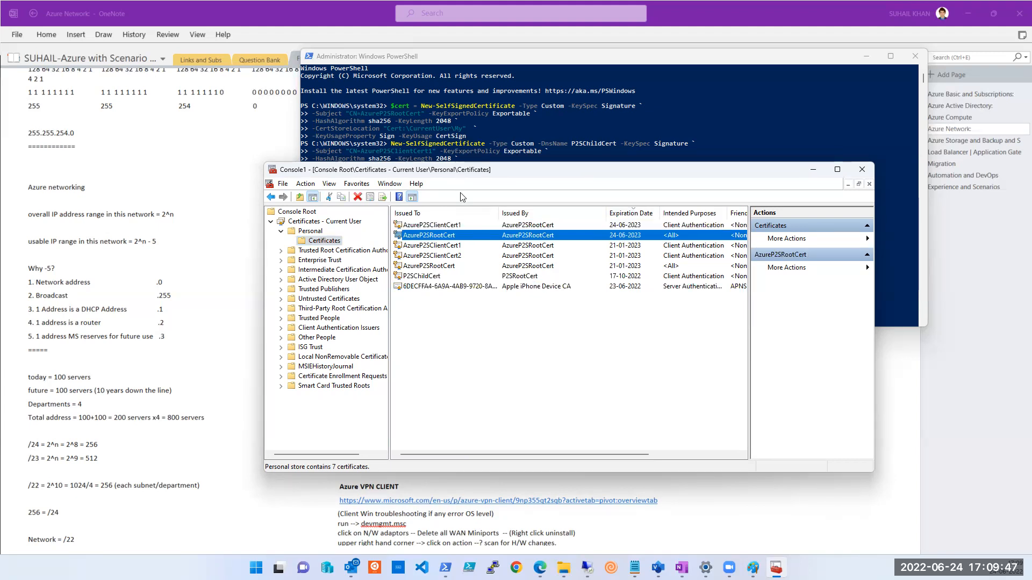
Reposition the certificate console, select AzureP2SClientCert1, and minimize PowerShell to reveal the notes.
left_click_drag(455, 170, 466, 242)
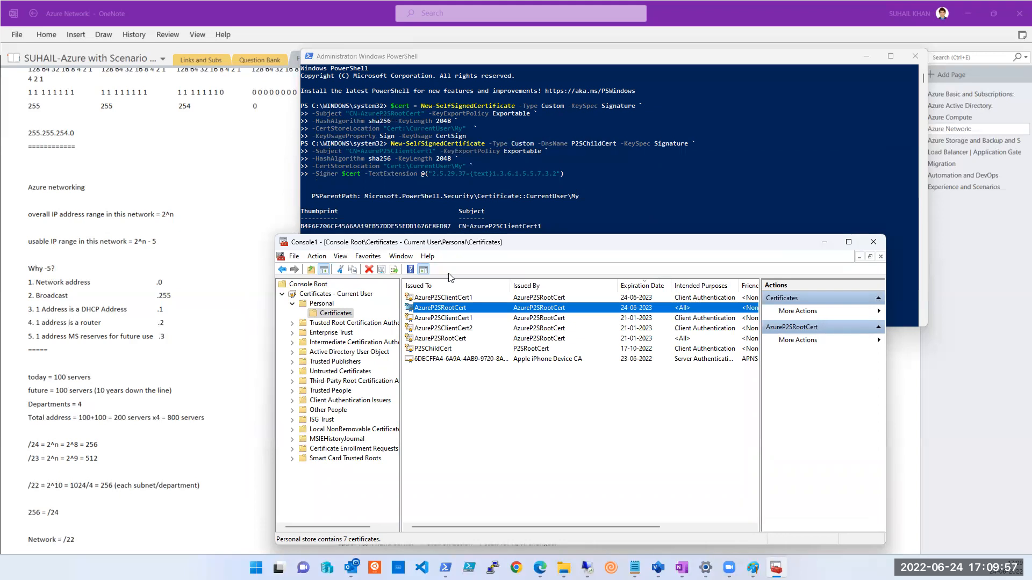
left_click(450, 298)
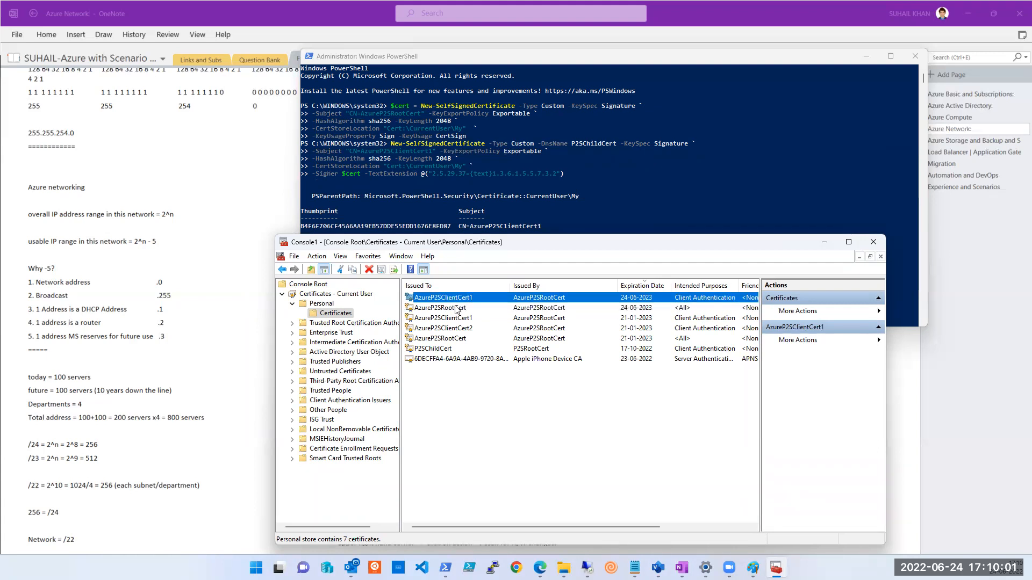
left_click(865, 56)
left_click_drag(561, 244, 573, 297)
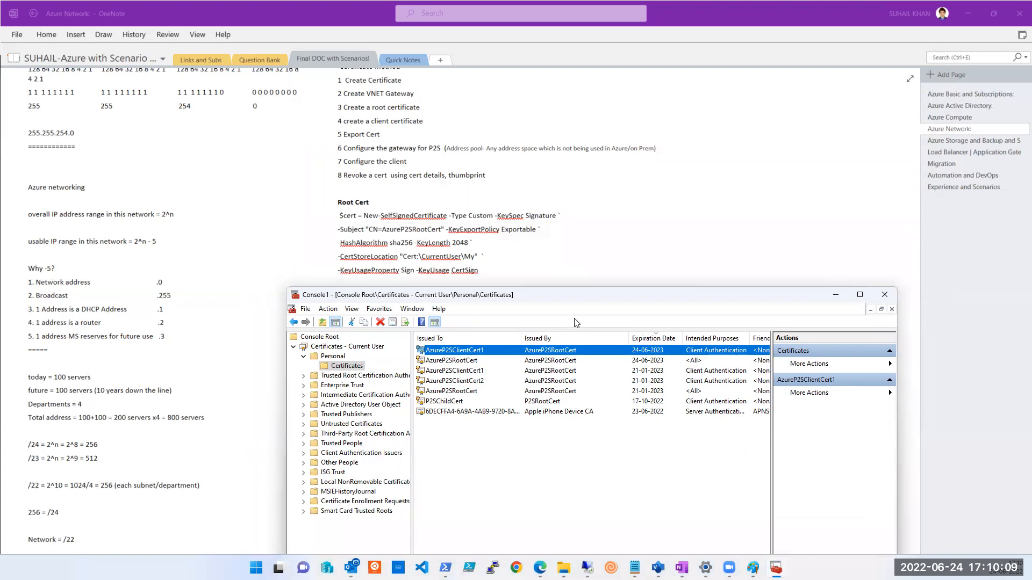
left_click_drag(381, 295, 401, 385)
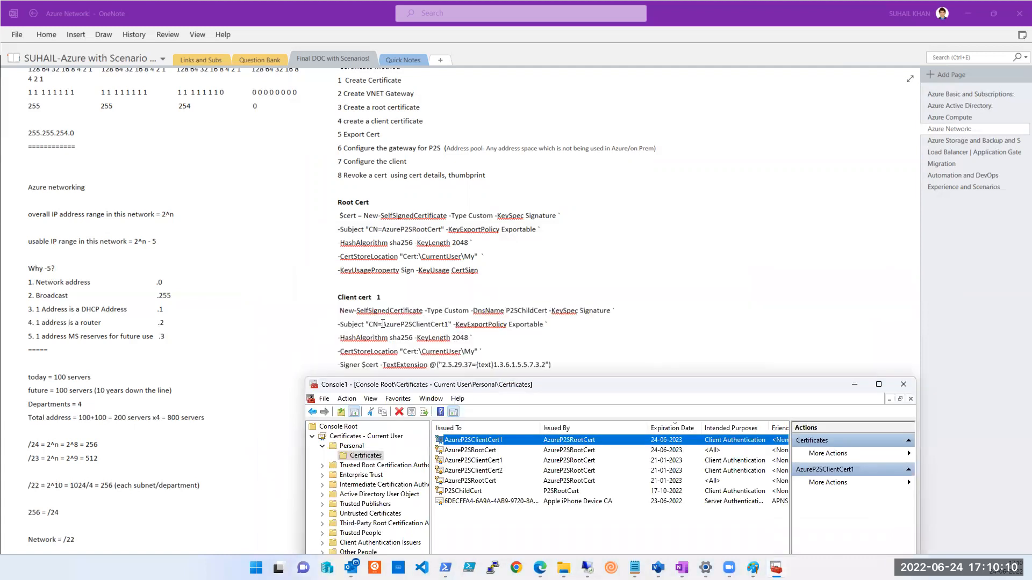
left_click(448, 325)
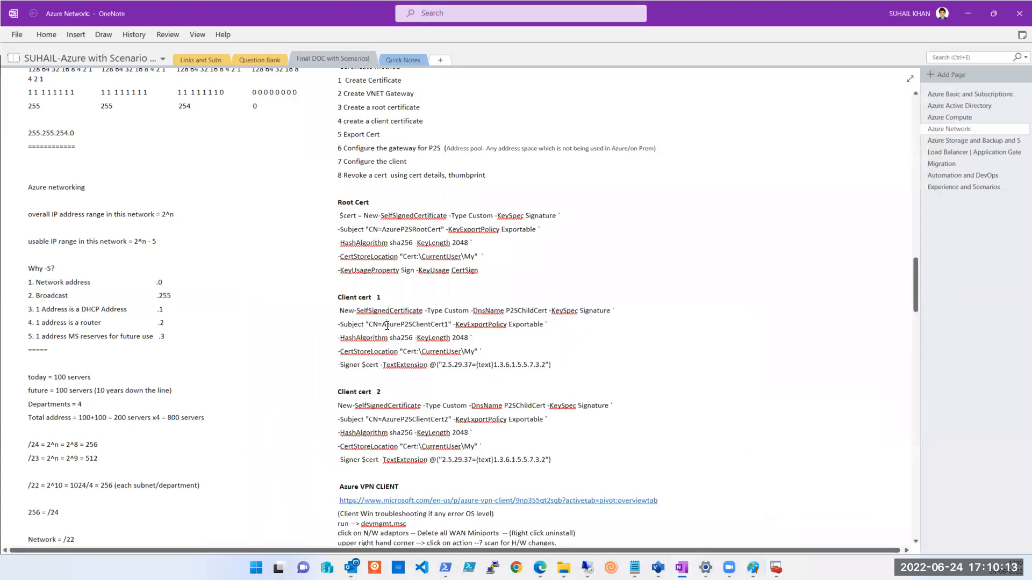
triple_click(399, 342)
left_click(579, 343)
key("alt+Tab")
left_click_drag(622, 387, 546, 186)
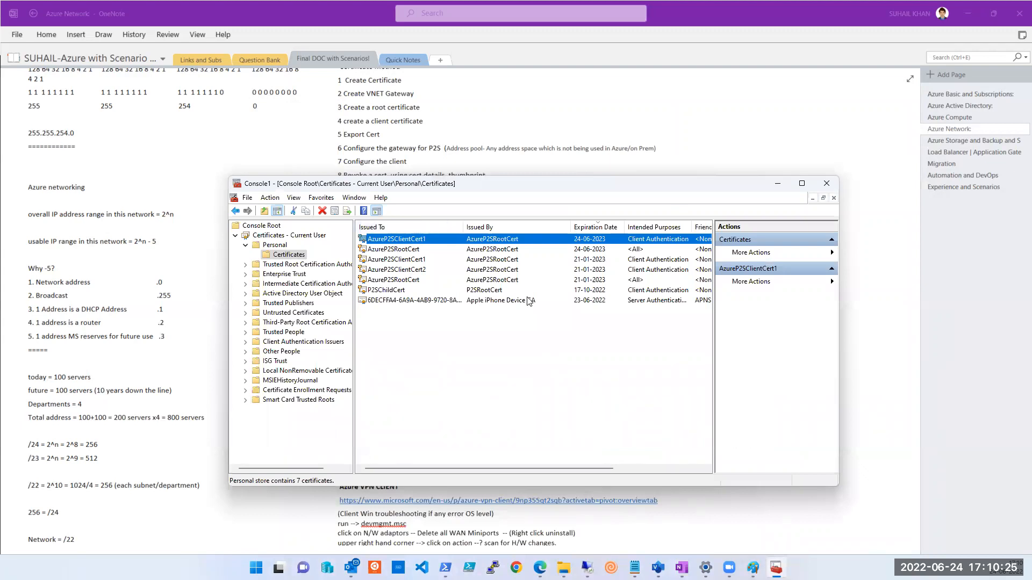
left_click(899, 360)
scroll(548, 326, "up", 3)
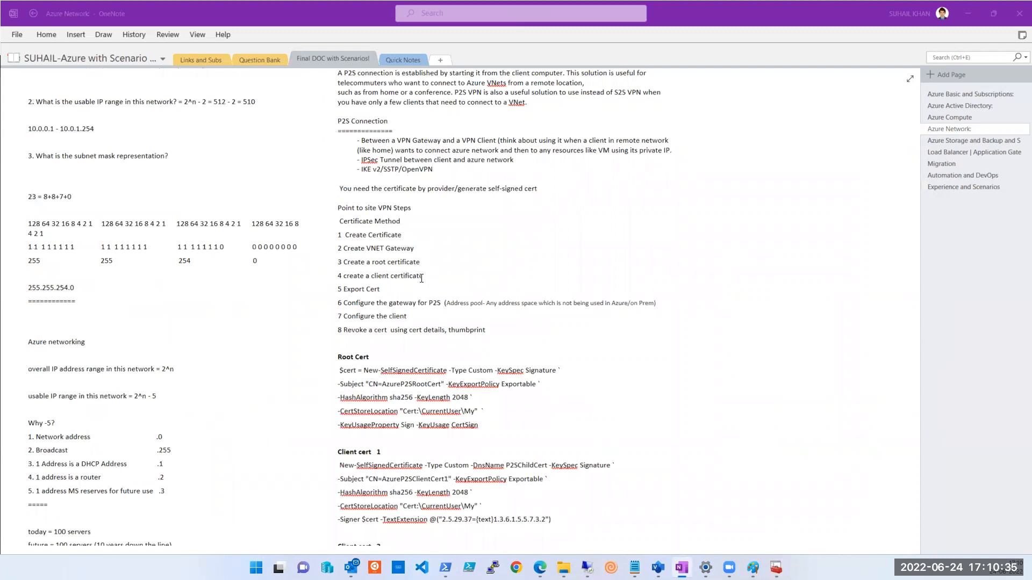
left_click(377, 286)
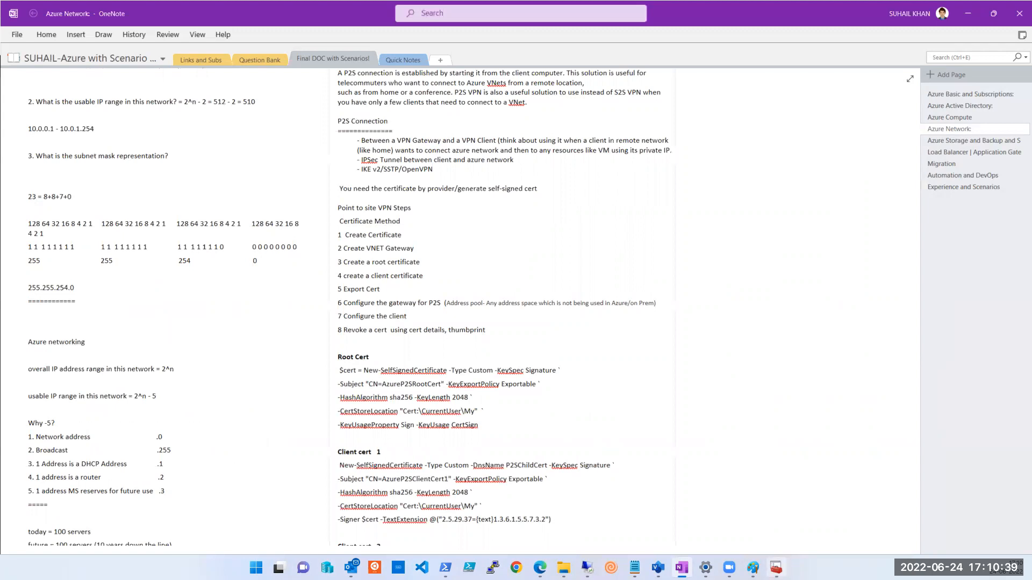
left_click(776, 568)
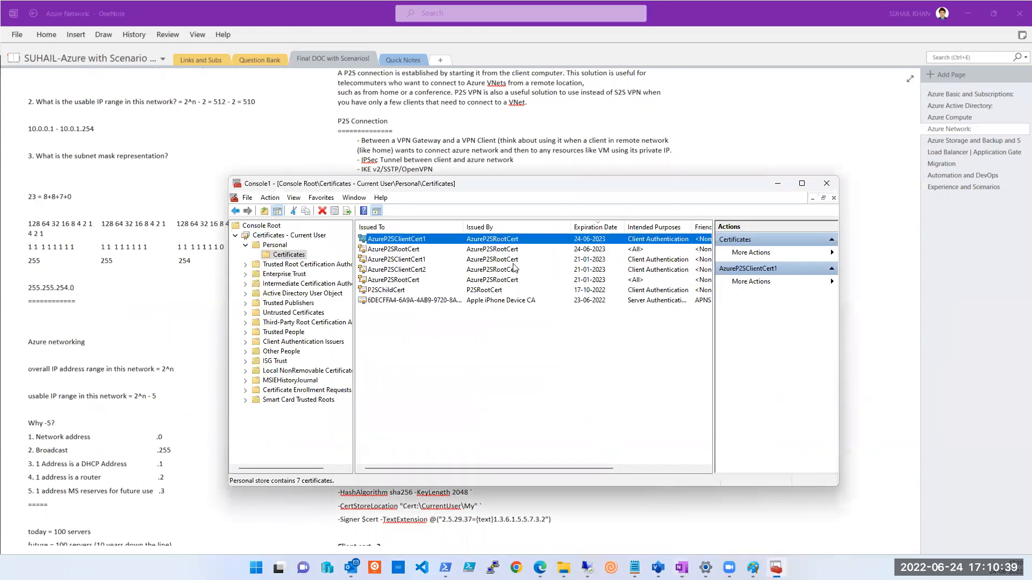
Start exporting AzureP2SRootCert with its private key in PFX format.
left_click(398, 250)
right_click(400, 251)
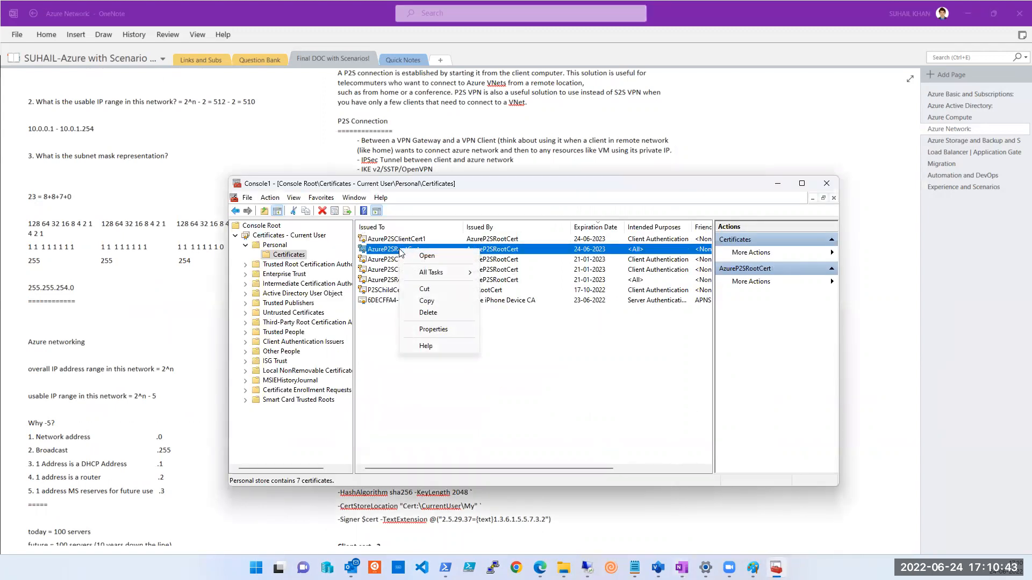
mouse_move(436, 272)
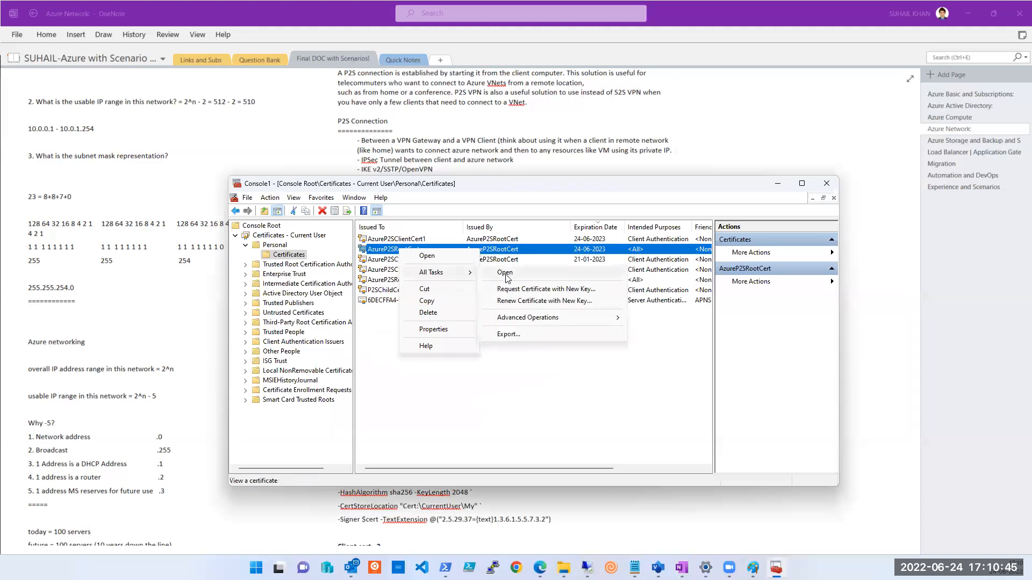
left_click(512, 336)
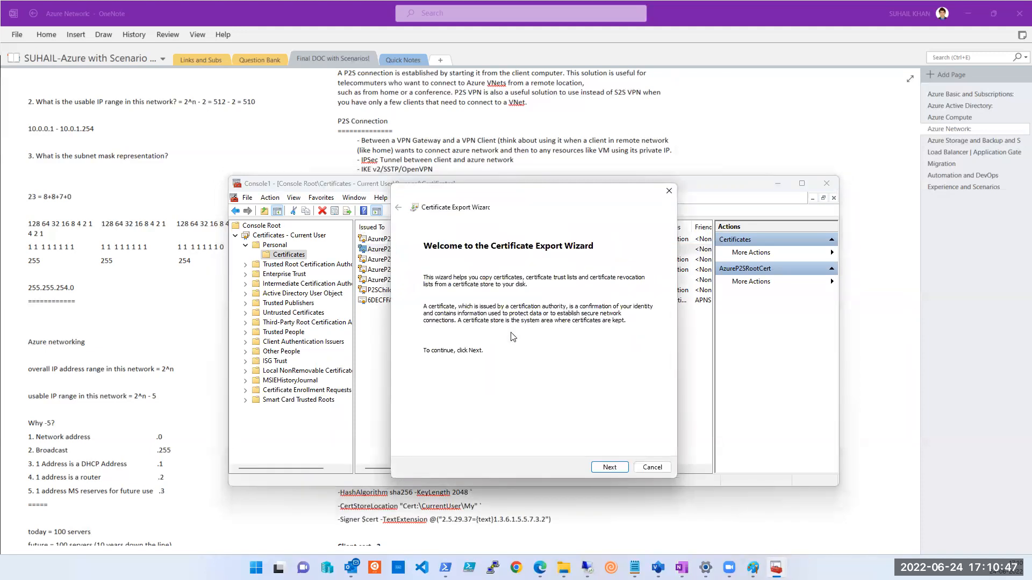
left_click(625, 467)
left_click(444, 314)
left_click(453, 329)
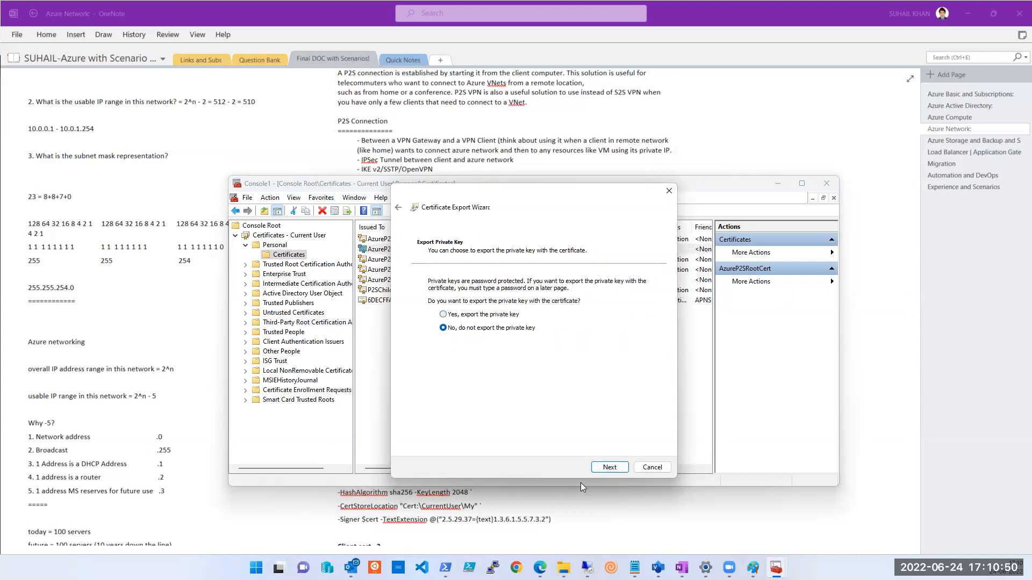
left_click(606, 467)
left_click(457, 320)
left_click(510, 316)
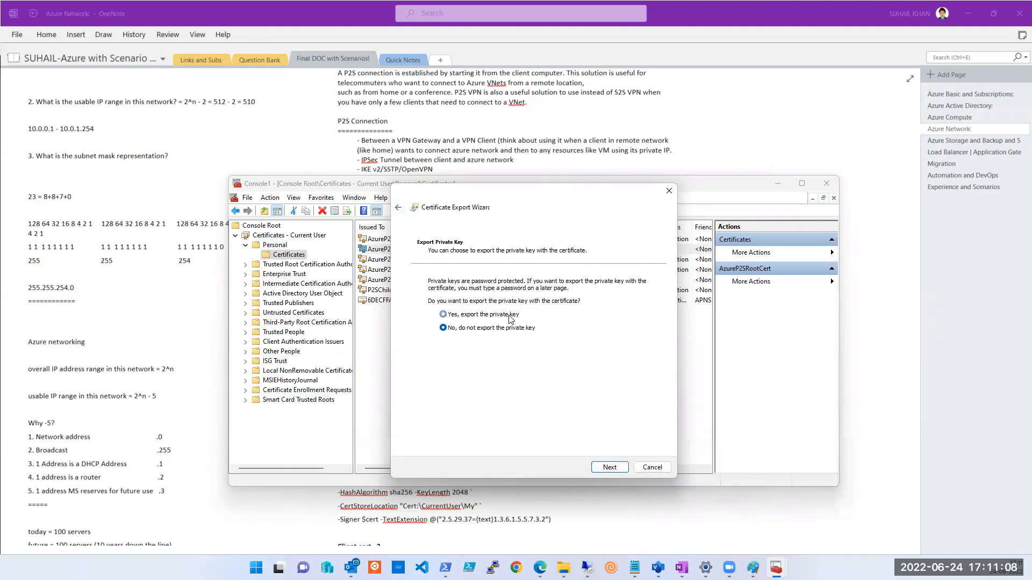
left_click(608, 468)
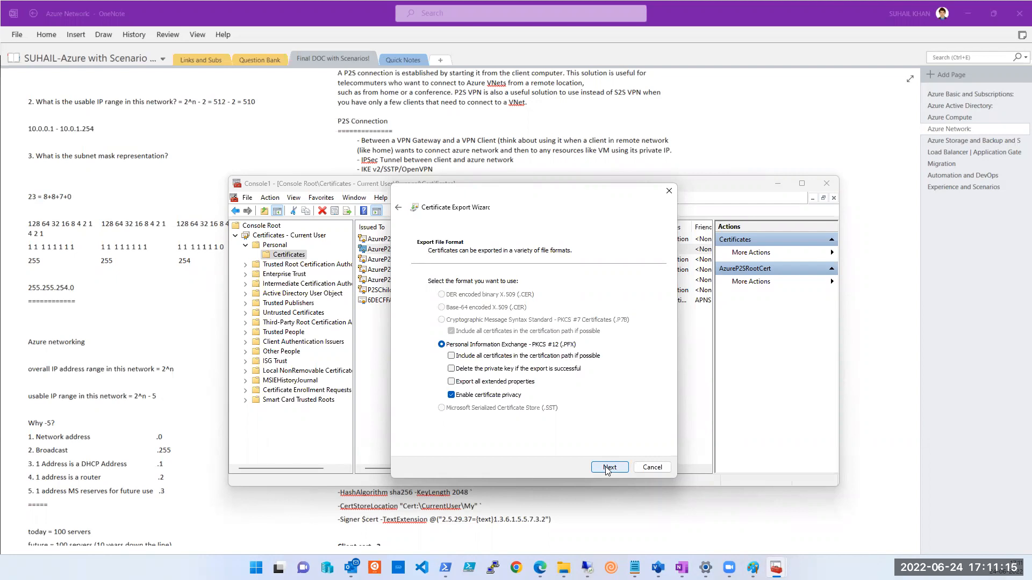
left_click(607, 469)
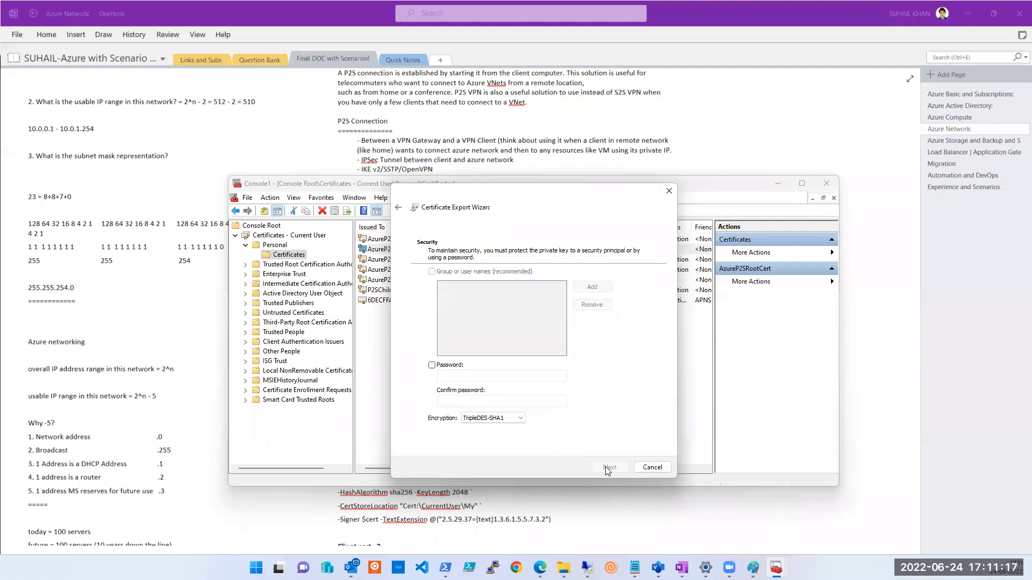
Protect the root certificate export with a password, entered and confirmed.
left_click(449, 366)
left_click(471, 378)
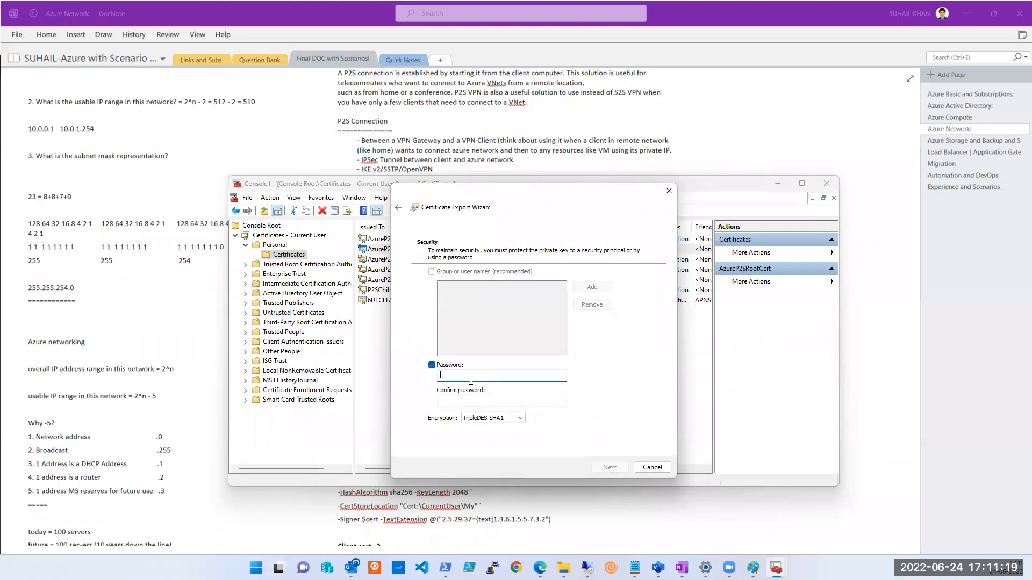
type("123456")
key("Tab")
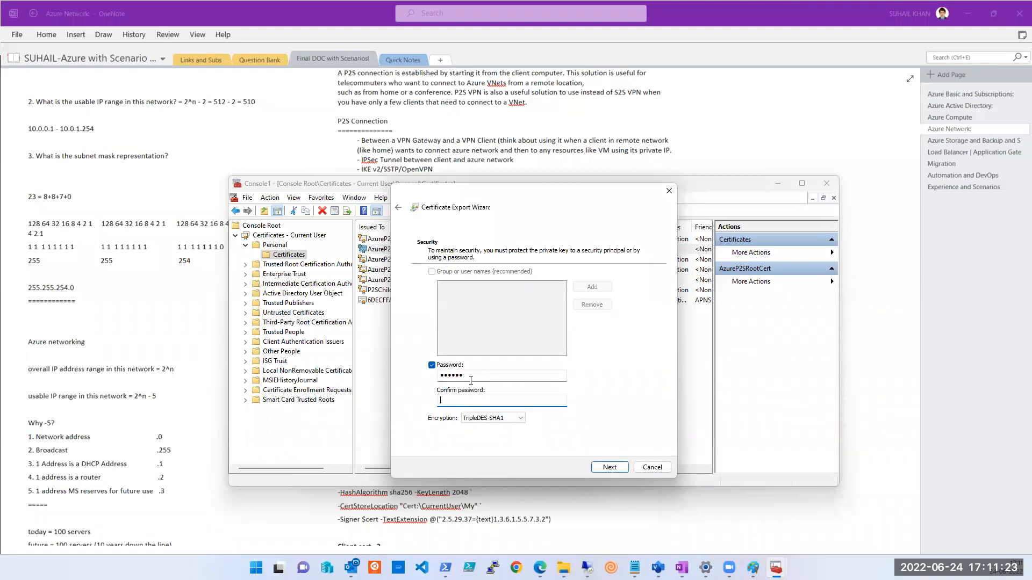
type("12345")
Save the export to the Desktop as root.pfx and finish the wizard.
left_click(603, 471)
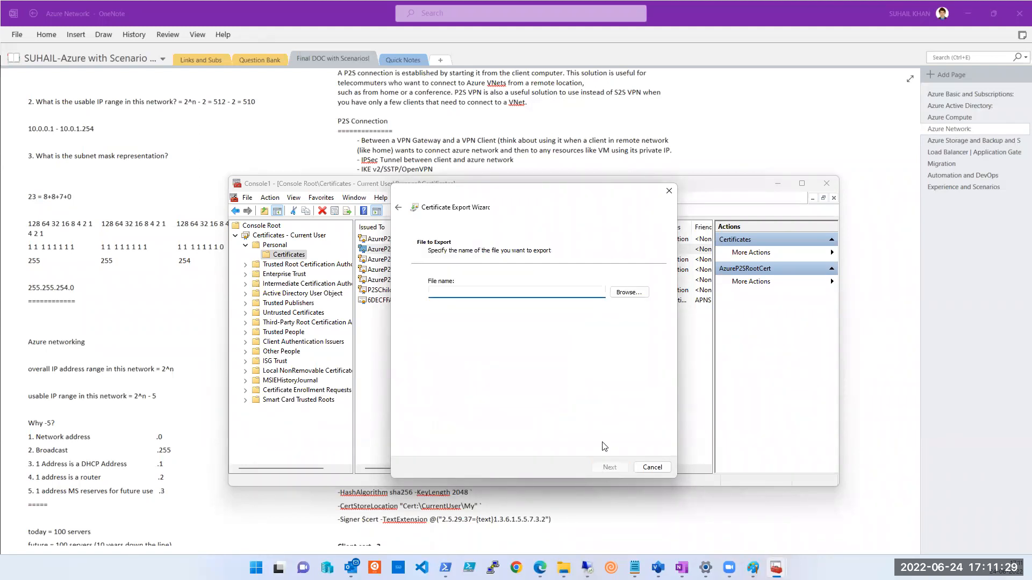
left_click(623, 293)
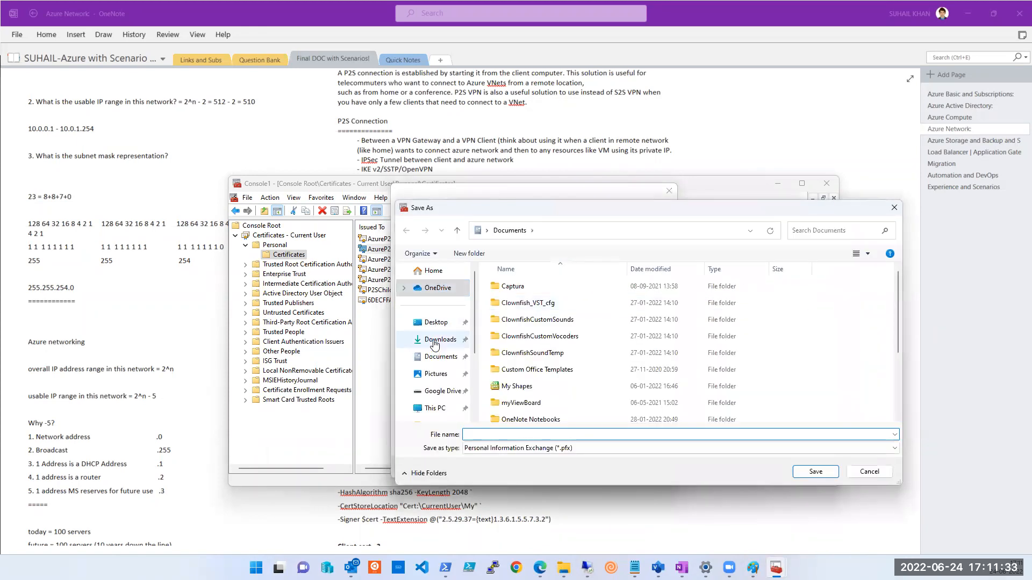
left_click(430, 323)
left_click(515, 436)
type("root")
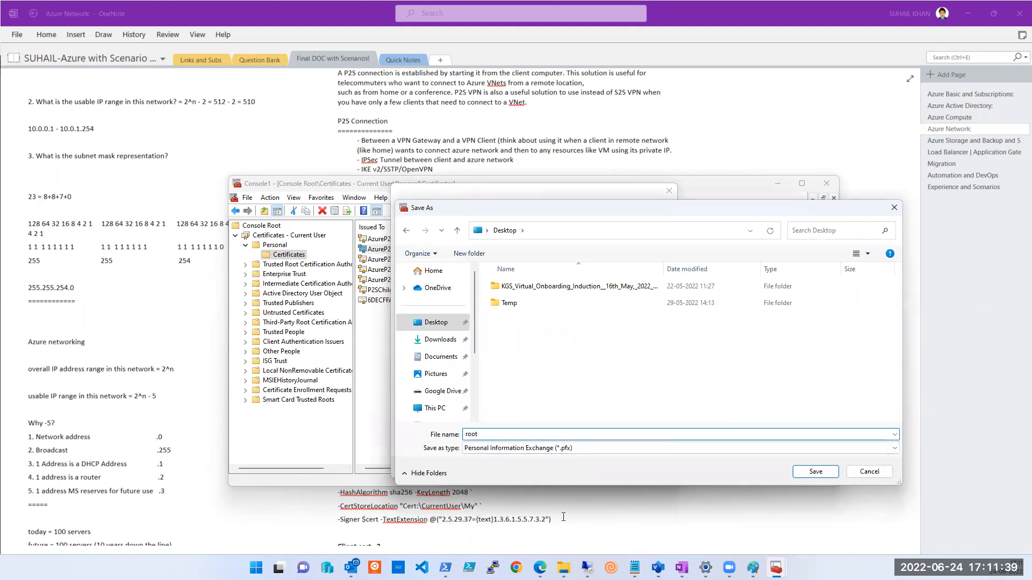
left_click(816, 472)
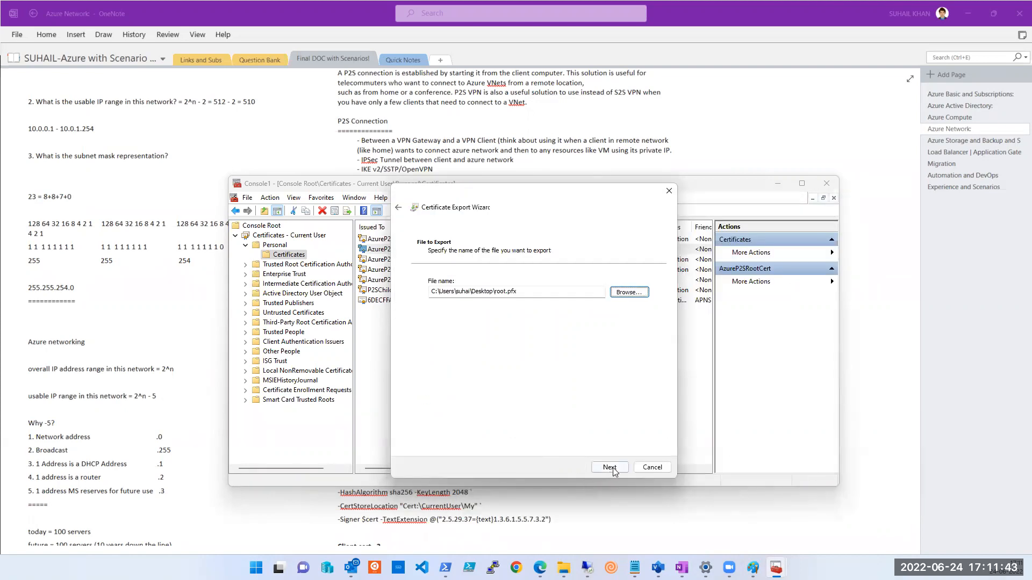
left_click(613, 470)
left_click(611, 468)
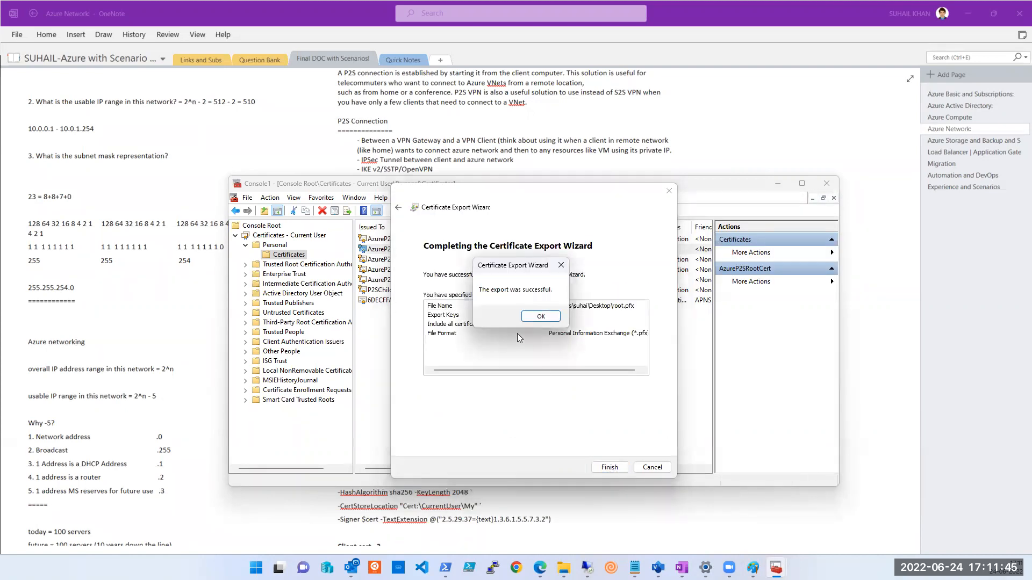
left_click(534, 319)
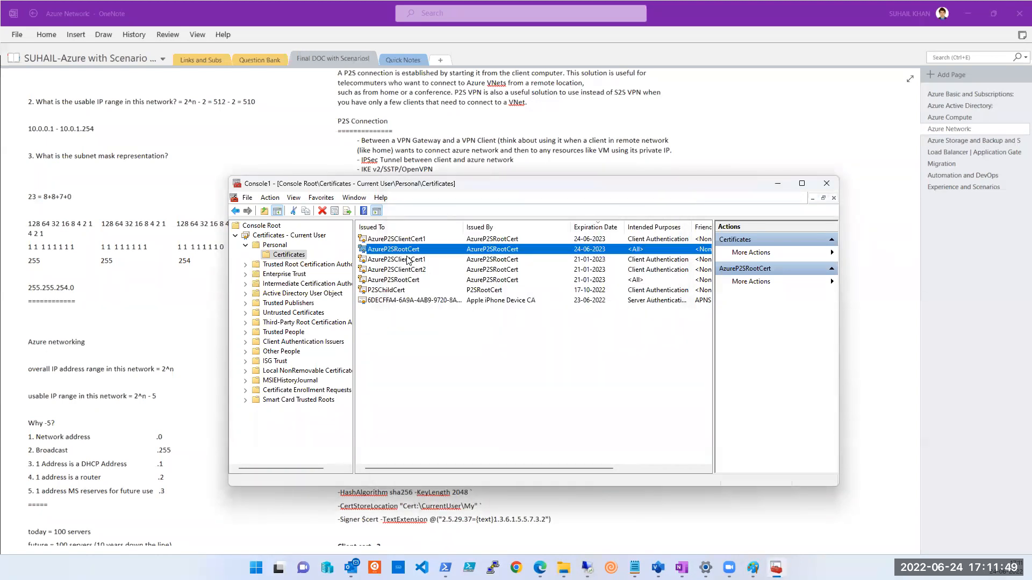
Start exporting AzureP2SClientCert1 with its private key in PFX format.
right_click(398, 241)
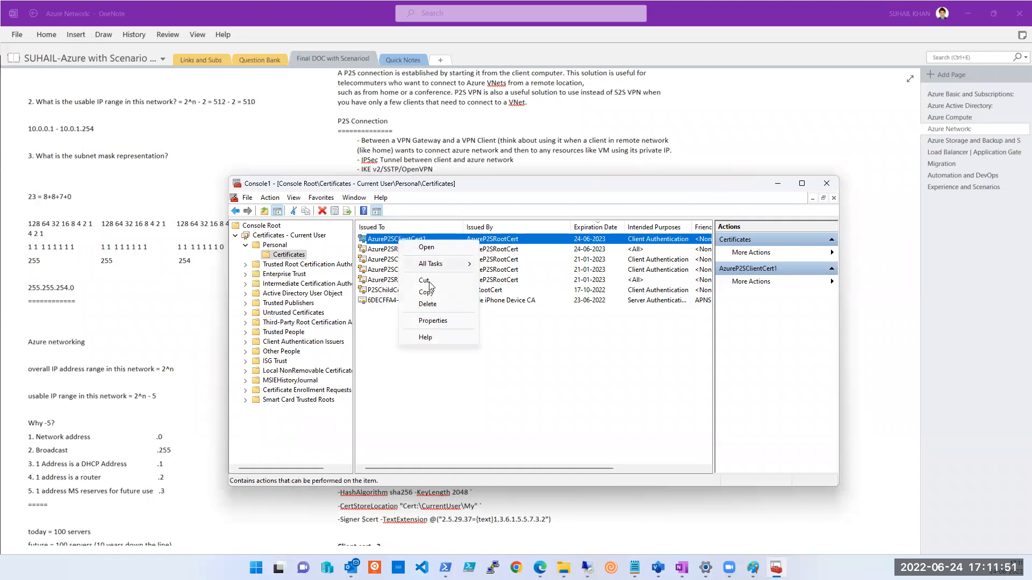
mouse_move(437, 263)
left_click(517, 326)
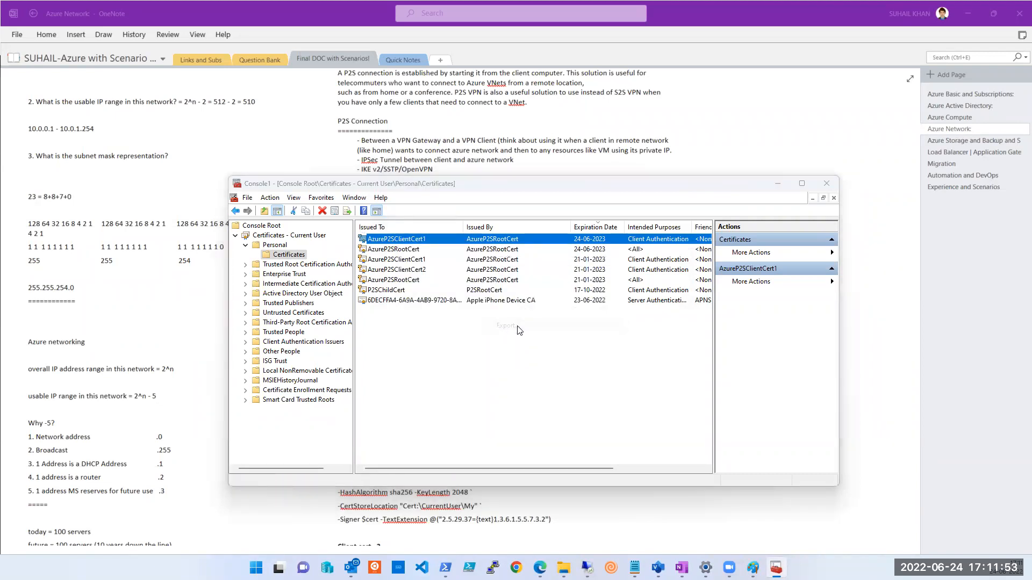
left_click(615, 467)
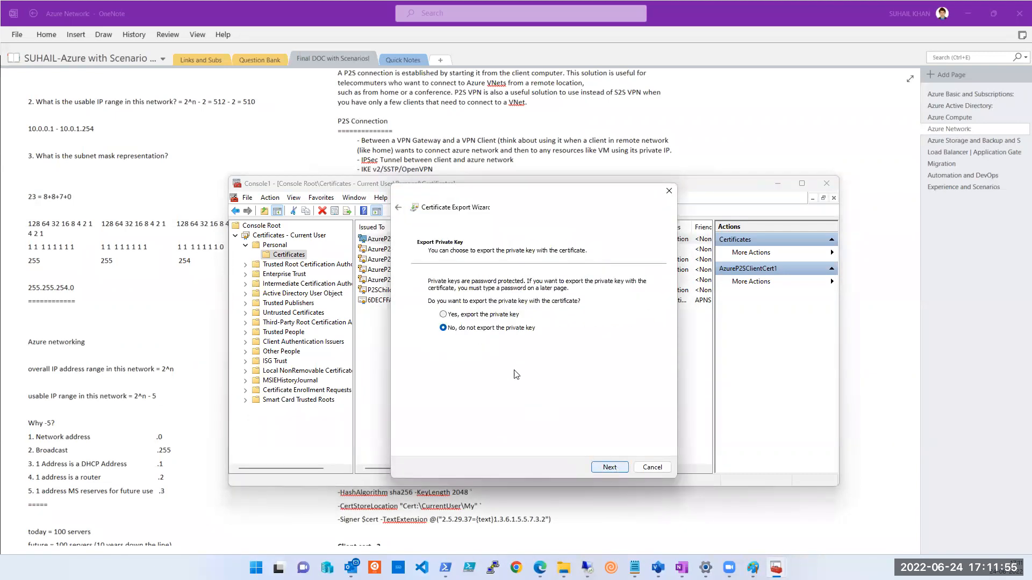
left_click(482, 315)
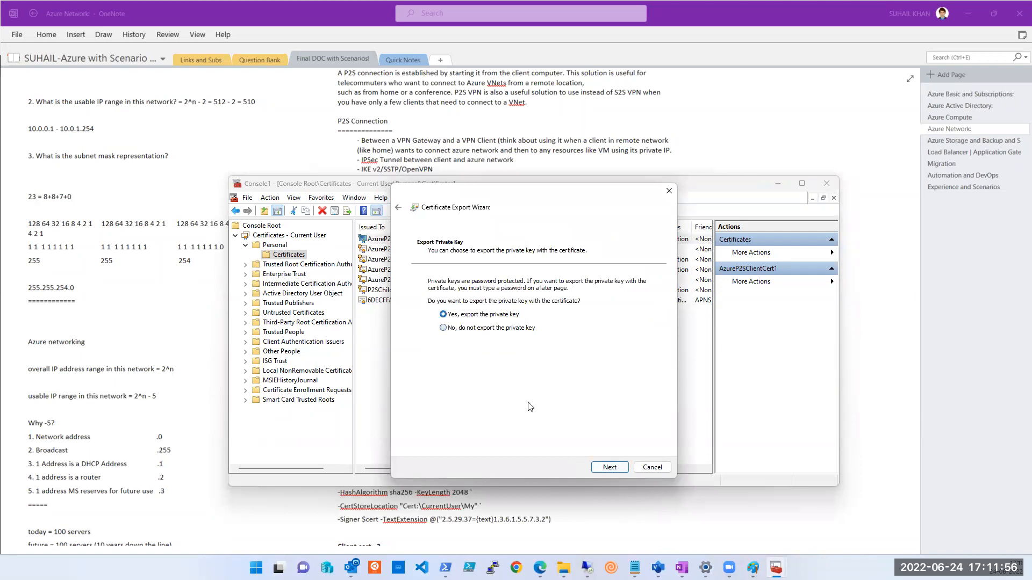
left_click(610, 468)
left_click(609, 467)
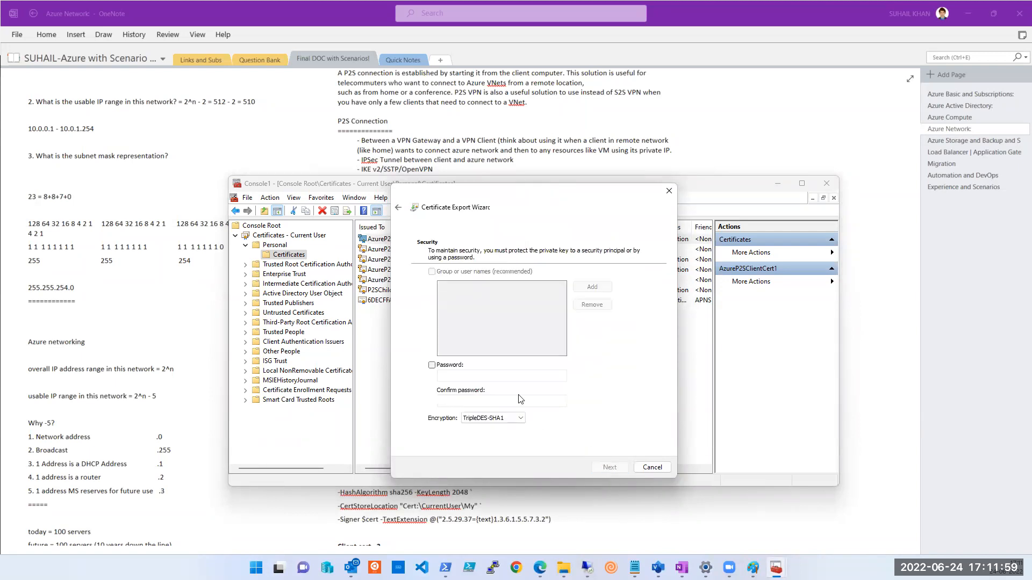
Protect the client certificate export with a password, entered and confirmed.
left_click(432, 365)
left_click(466, 375)
type("••••••")
key("Tab")
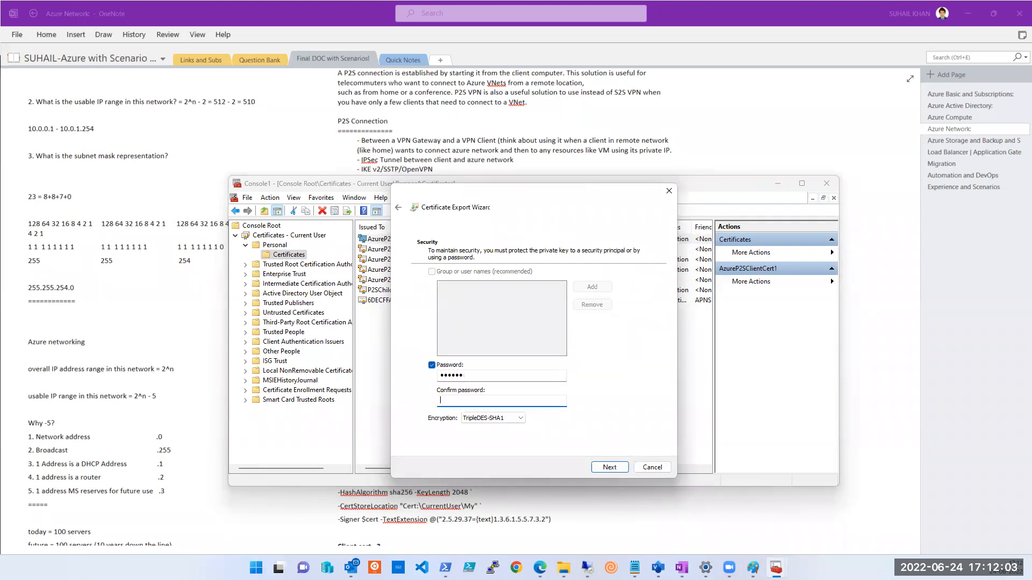
type("••••••")
Name the export client.pfx on the Desktop and complete the wizard.
left_click(601, 465)
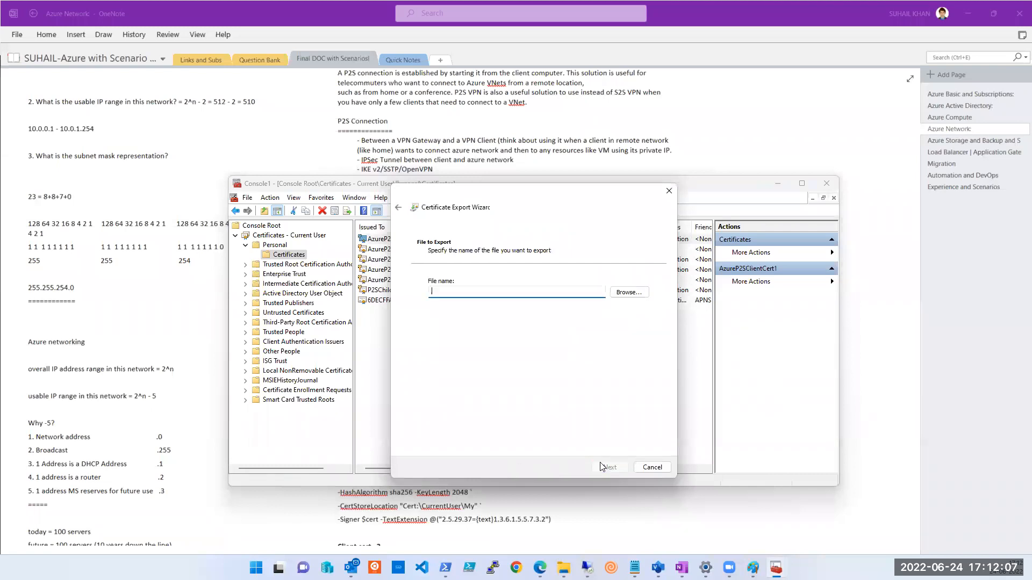
left_click(625, 293)
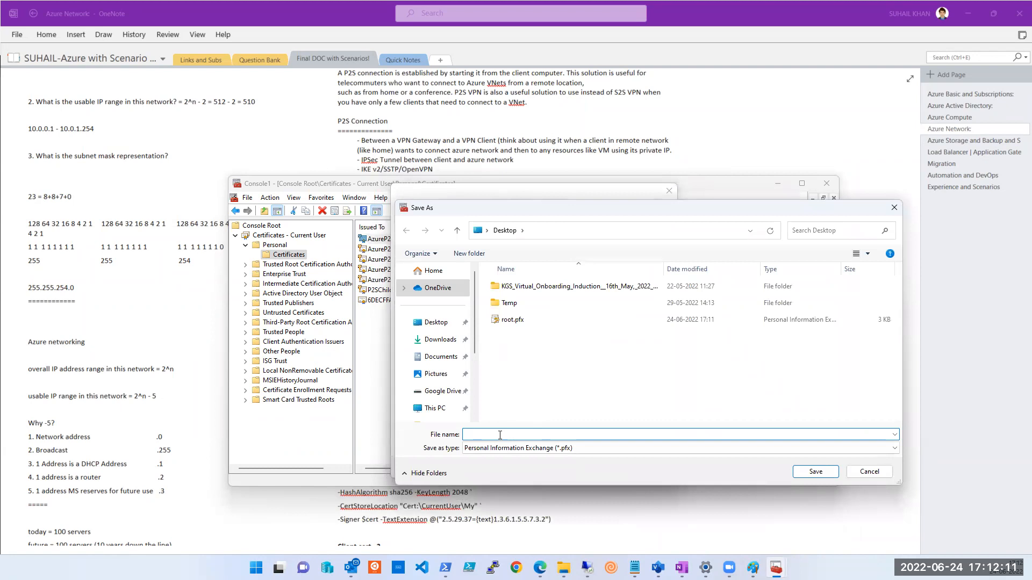
type("client")
left_click(815, 471)
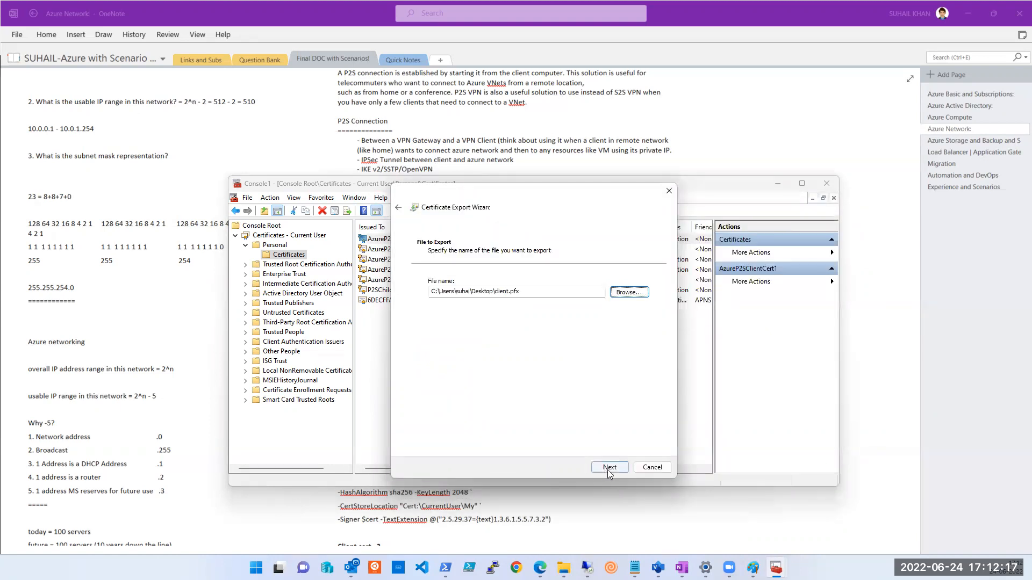
left_click(608, 468)
left_click(609, 468)
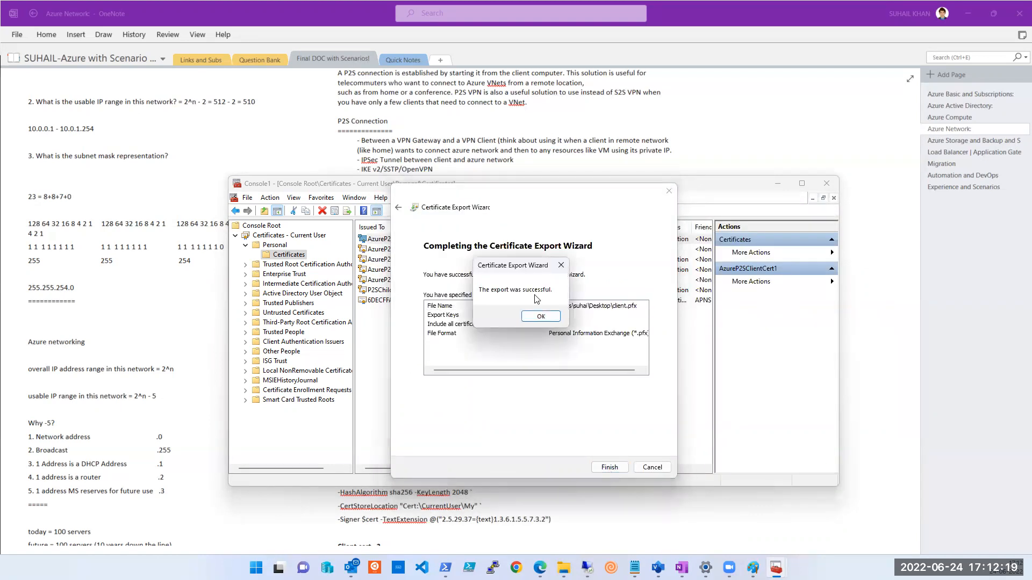
left_click(540, 317)
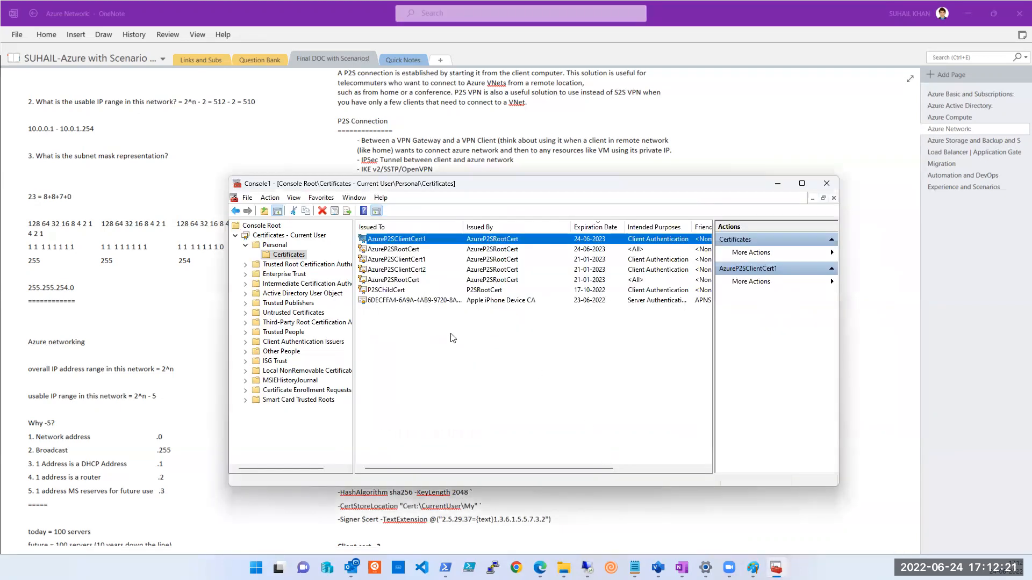
Minimize the certificate console and bring up the Azure portal resource group listing the VPN gateway.
left_click(778, 183)
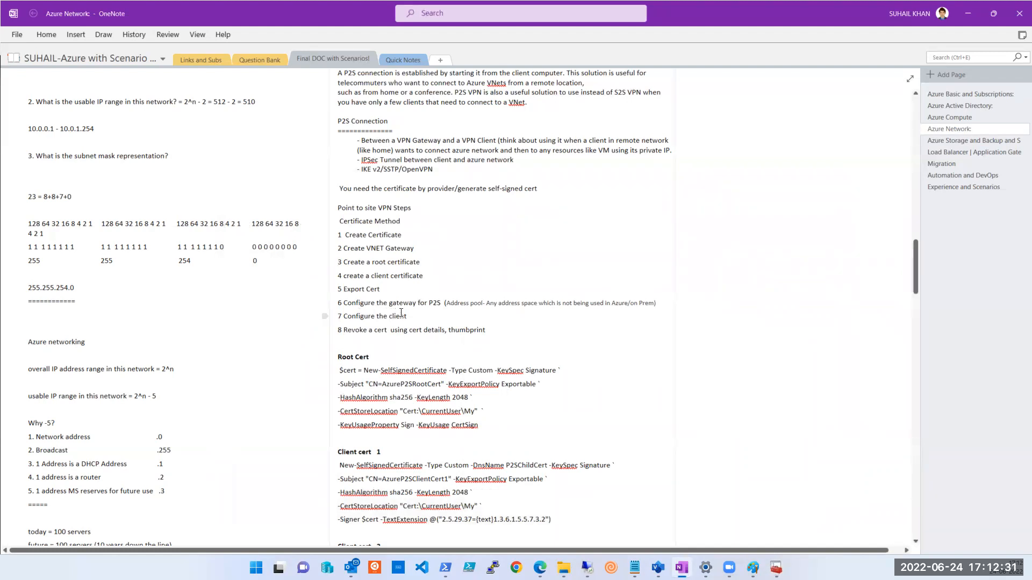
mouse_move(539, 568)
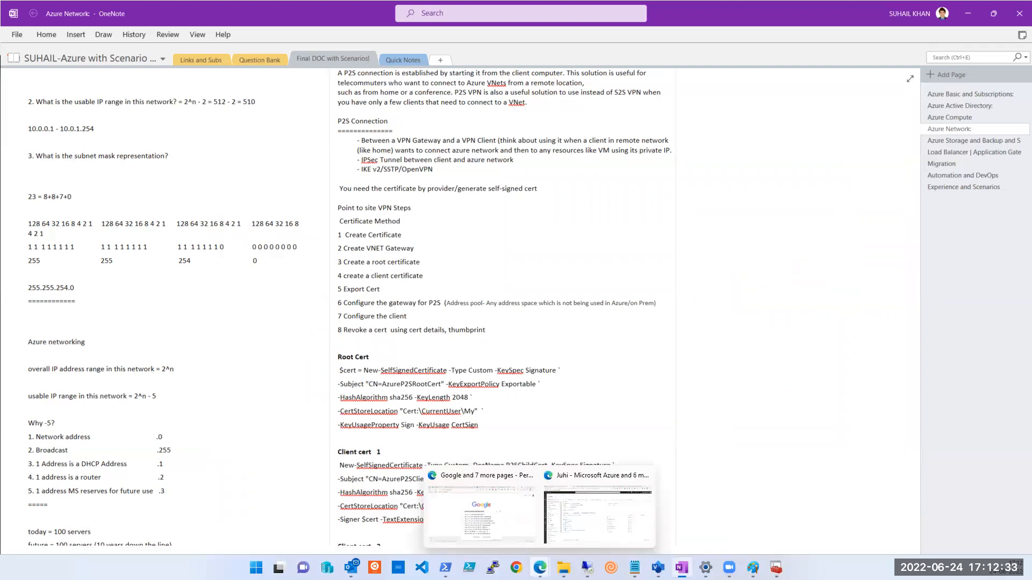
left_click(592, 525)
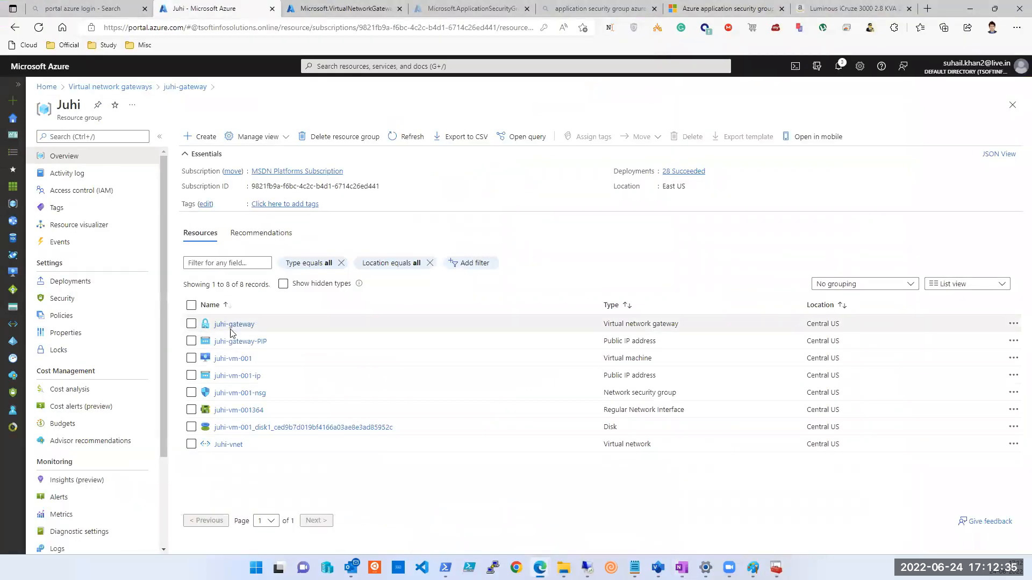
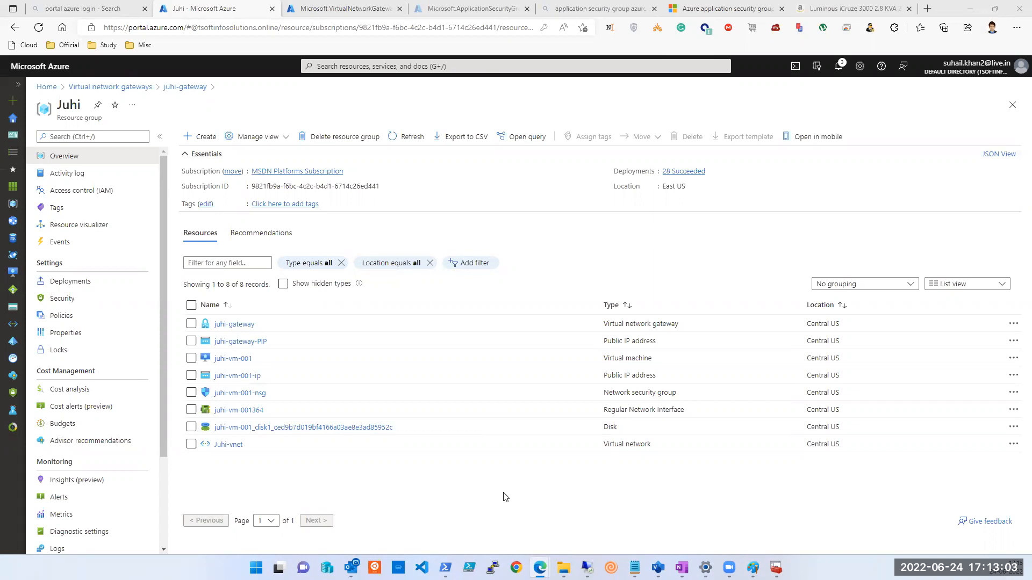
Open juhi-gateway from the resource group and go to its Point-to-site configuration.
left_click(224, 327)
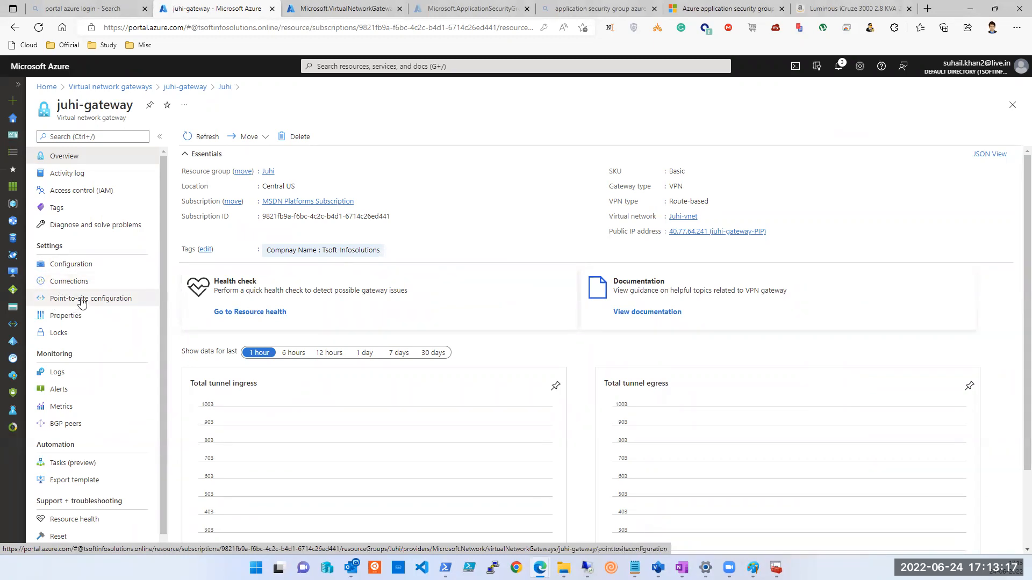
left_click(81, 302)
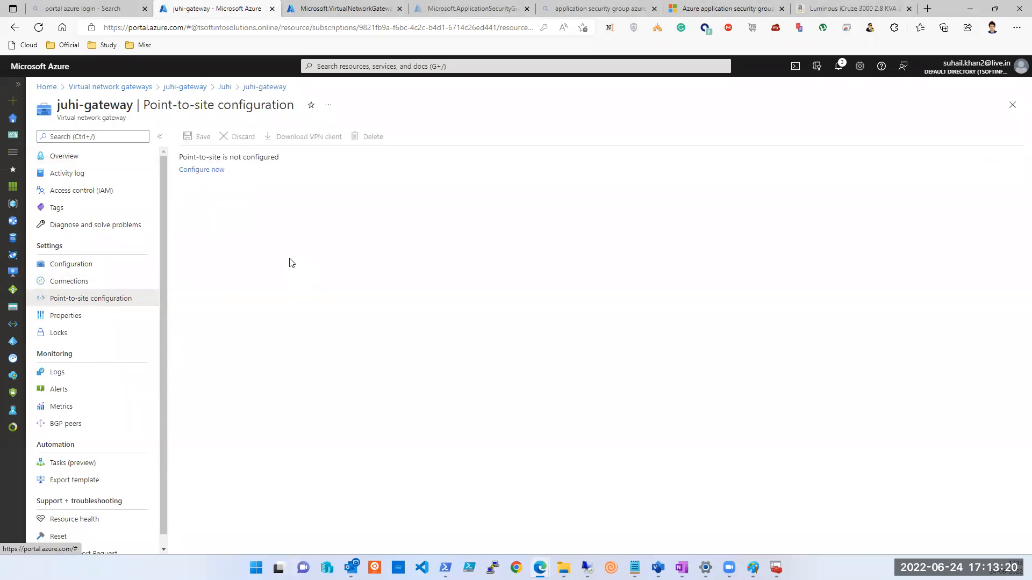
left_click(221, 170)
Enter 192.168.10.0/24 as the address pool and name the root certificate p2s.
left_click(222, 170)
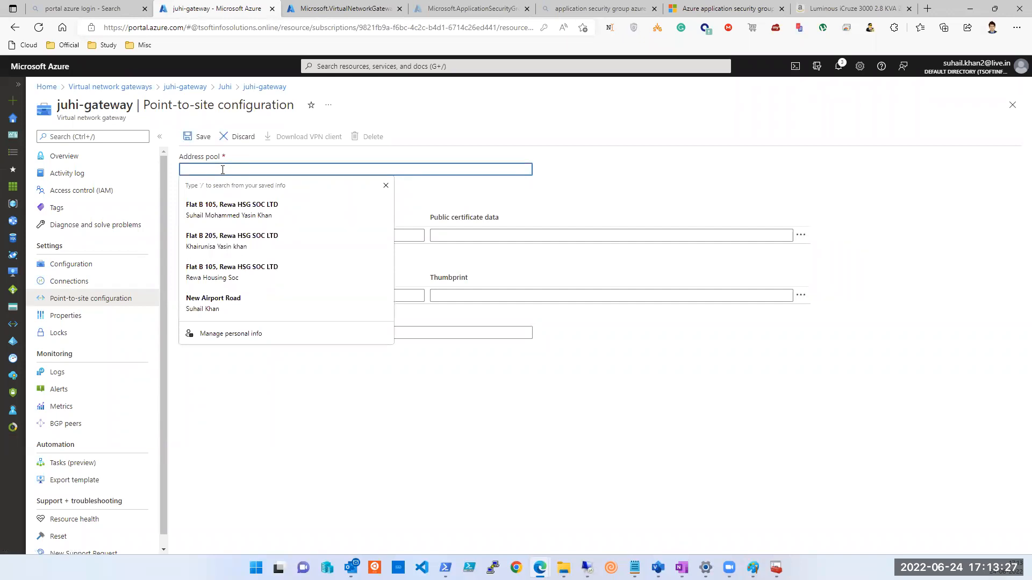
type("192.1")
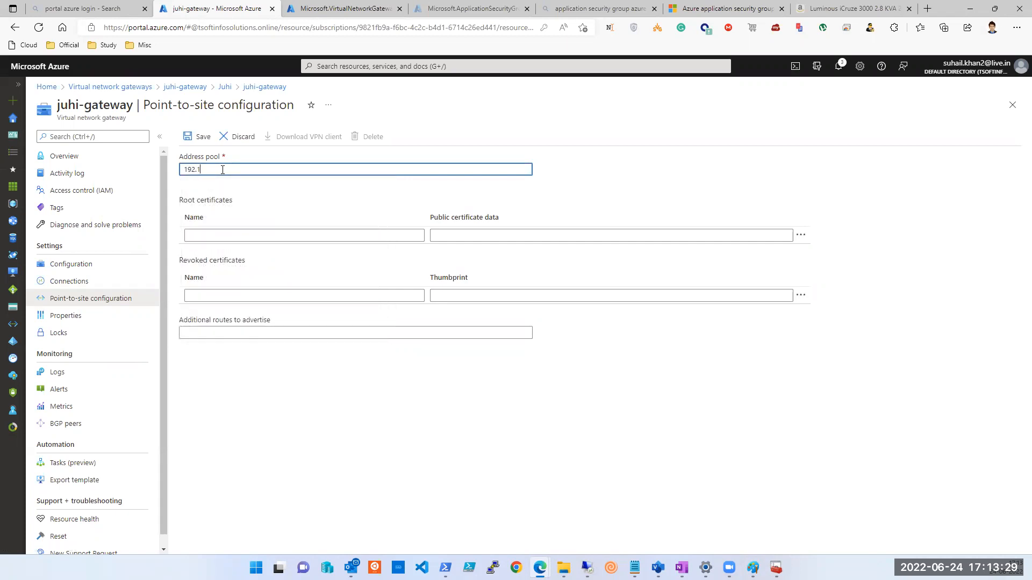
type("68.10.1")
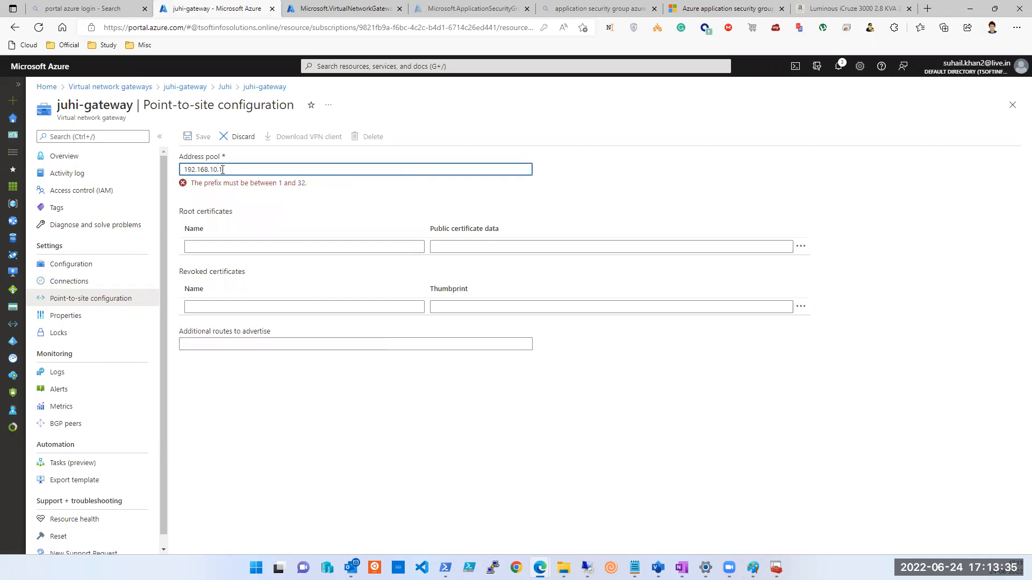
type("/24")
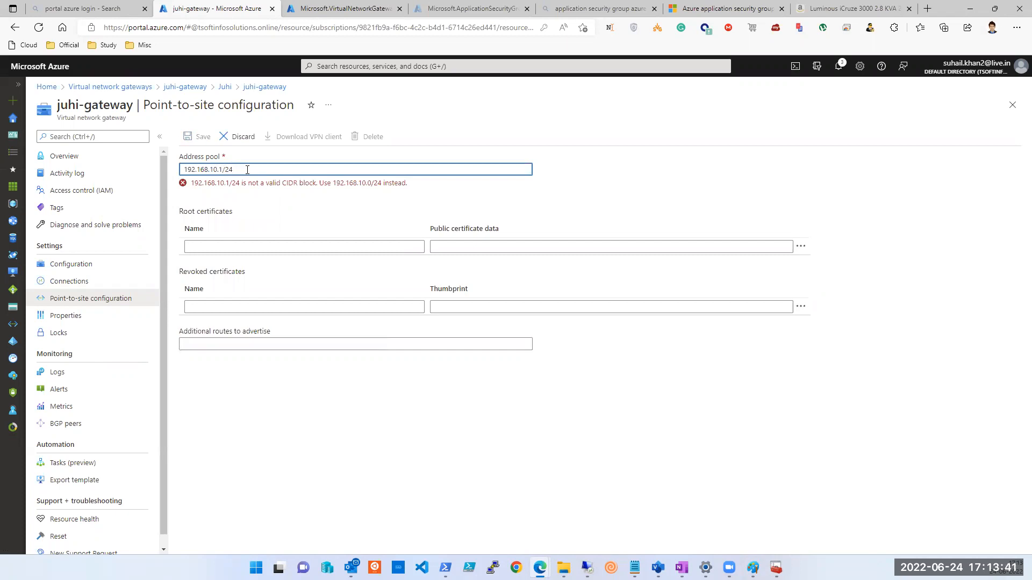
key("BackSpace")
key("BackSpace")
key("BackSpace")
key("BackSpace")
type("0/24")
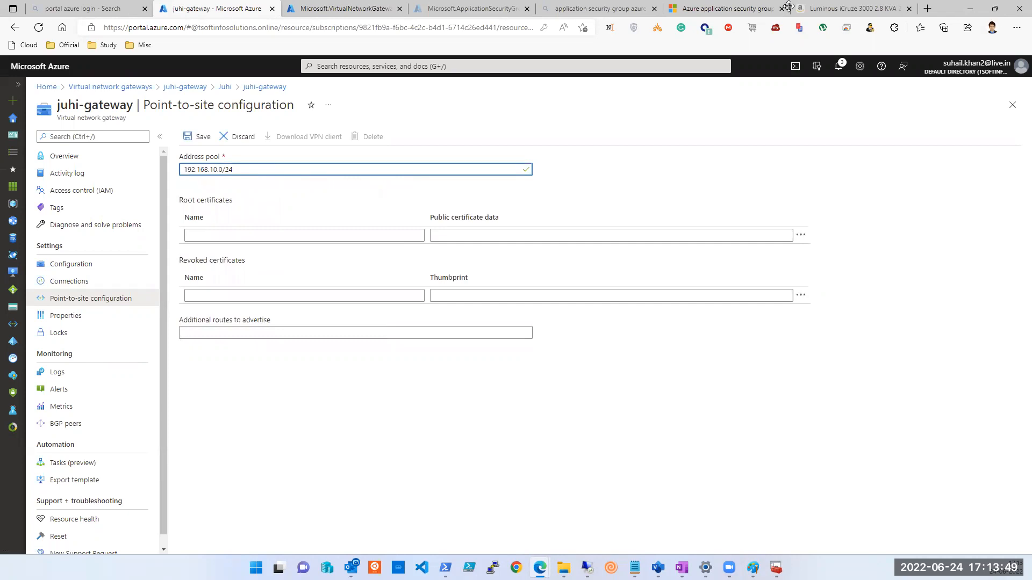
left_click_drag(789, 7, 520, 14)
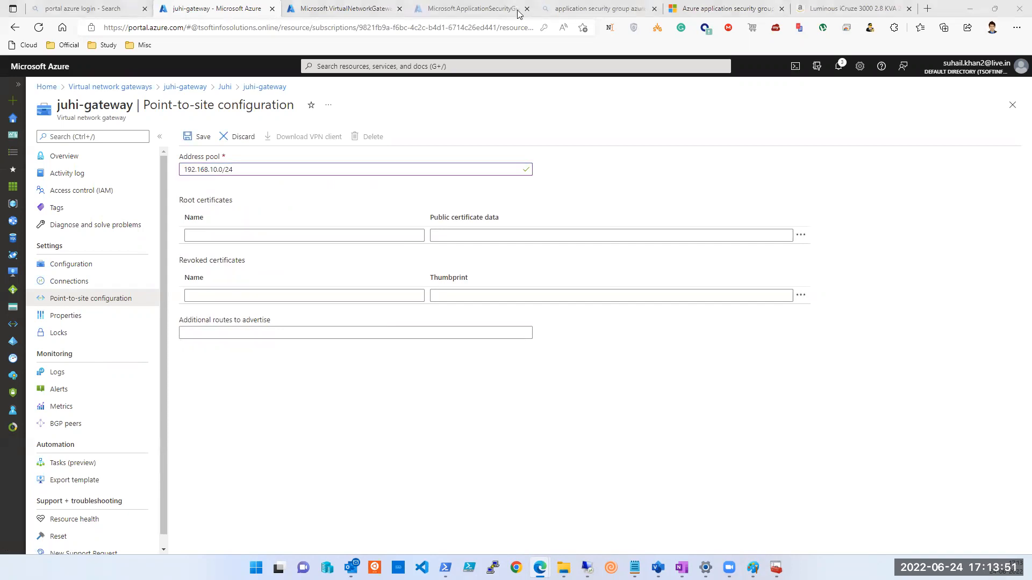
left_click(211, 239)
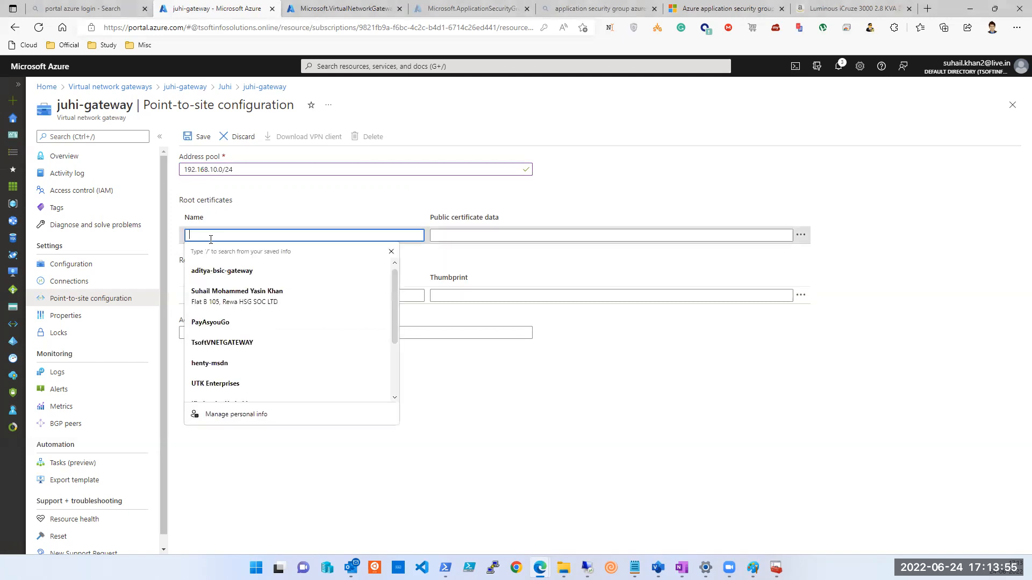
type("p2s")
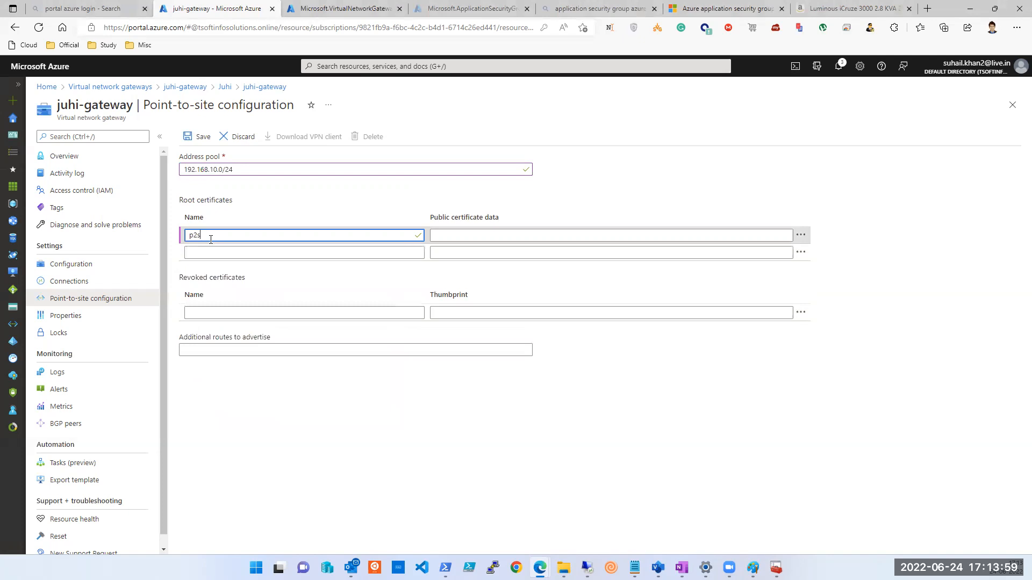
Focus the public certificate data field and bring File Explorer onto the screen.
left_click(560, 232)
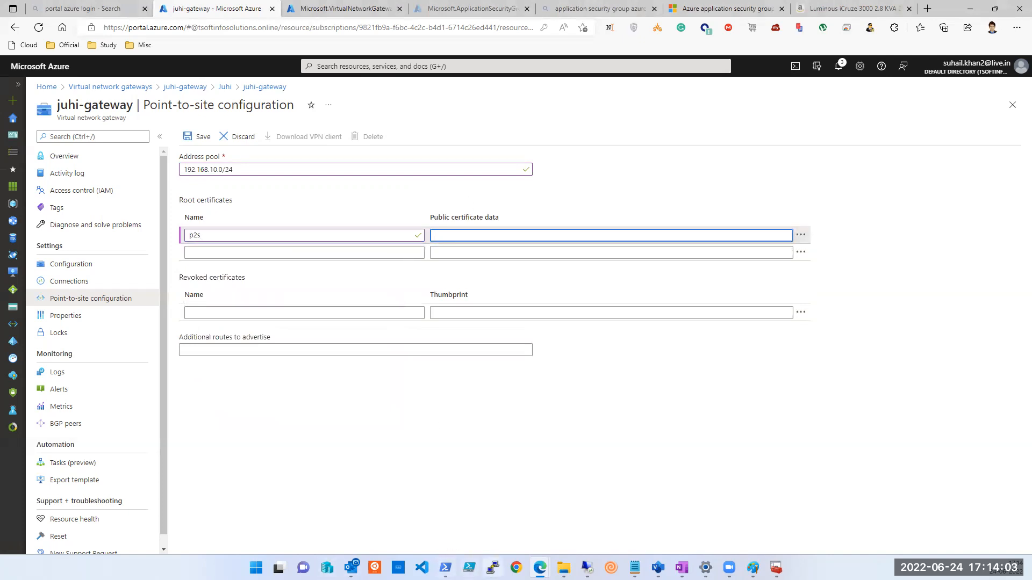
key("alt+Tab")
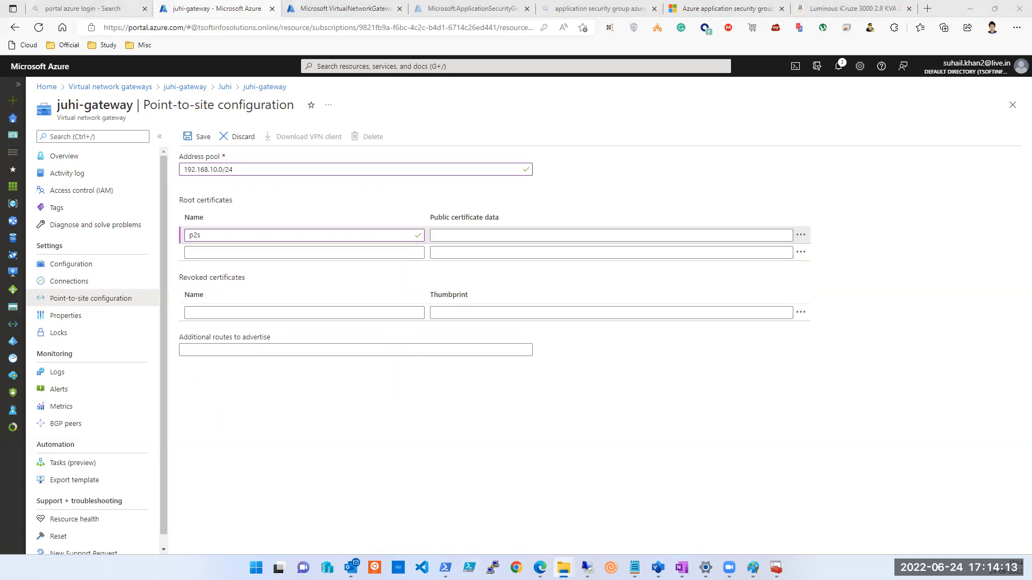
left_click_drag(0, 75, 307, 110)
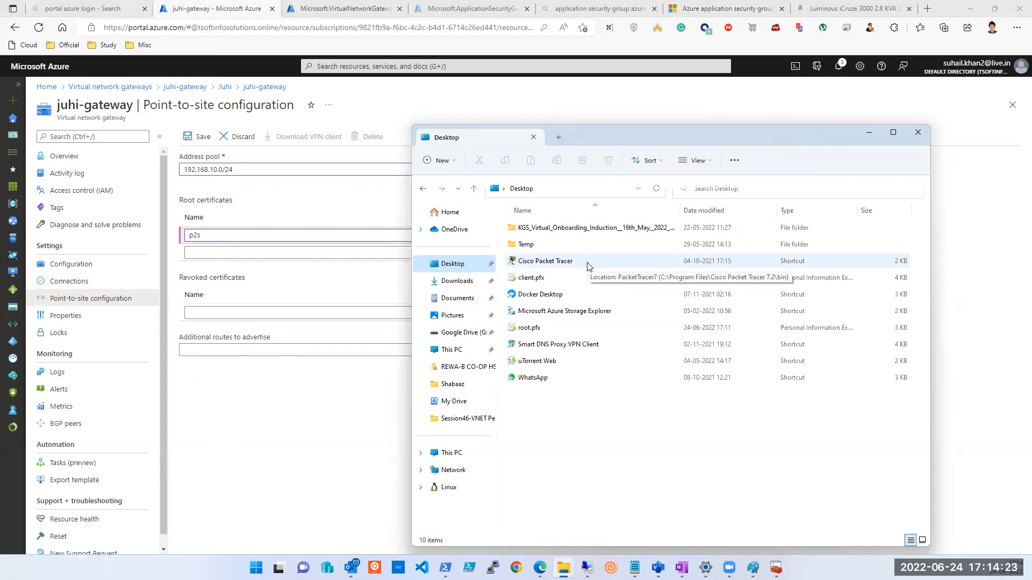
View root.pfx in Notepad, then close the unreadable text.
left_click(536, 332)
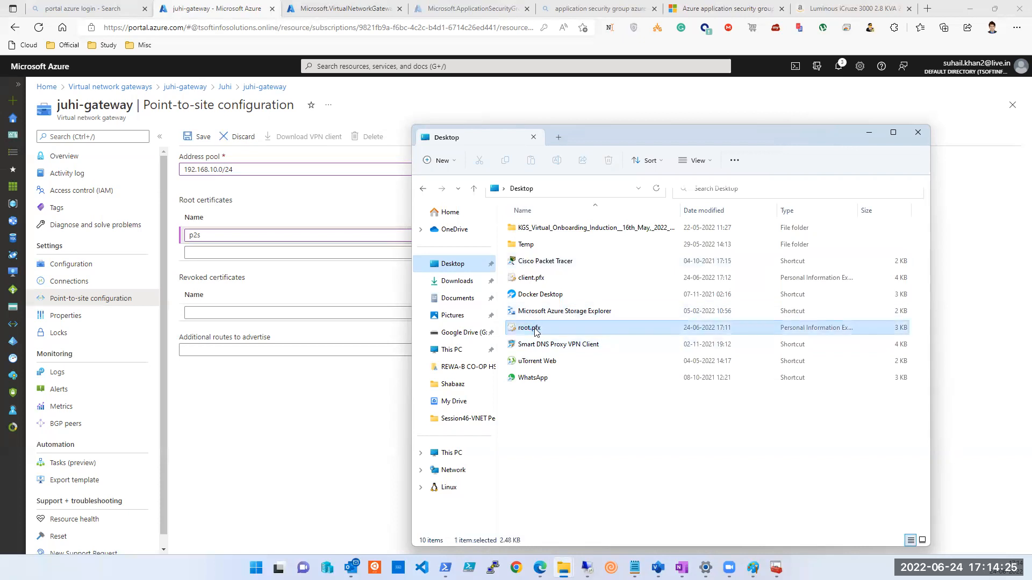
right_click(536, 330)
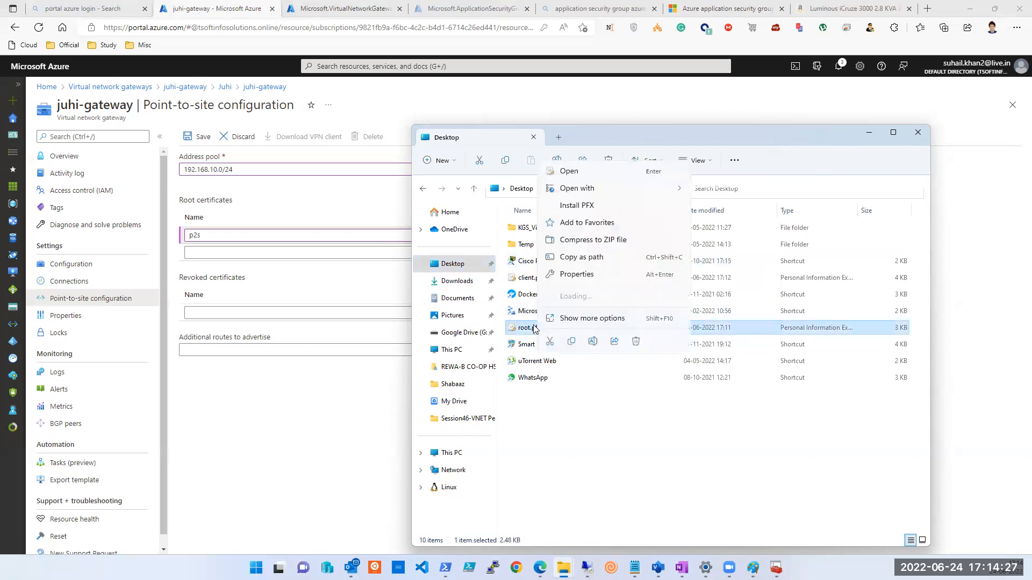
mouse_move(571, 191)
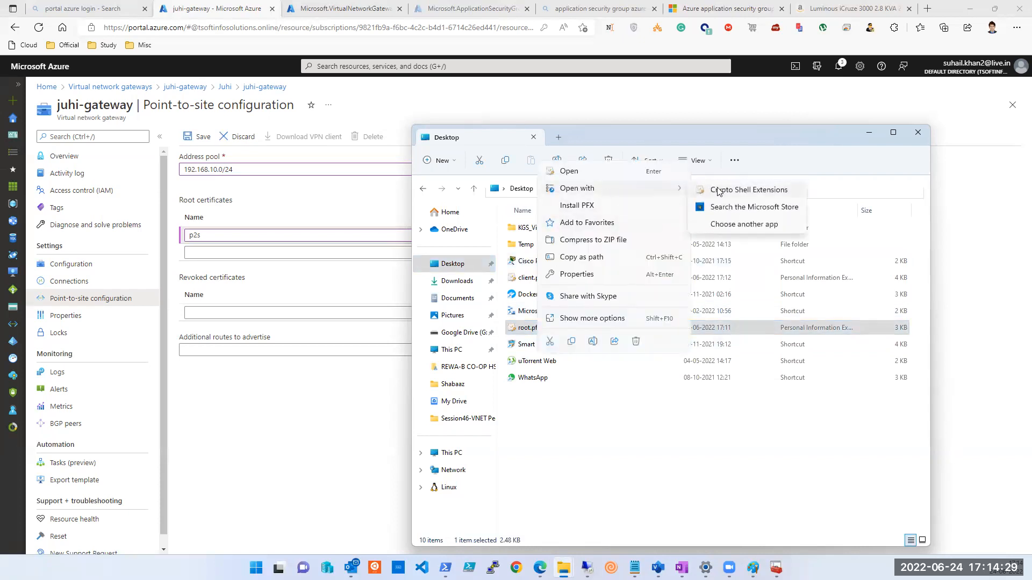
left_click(736, 223)
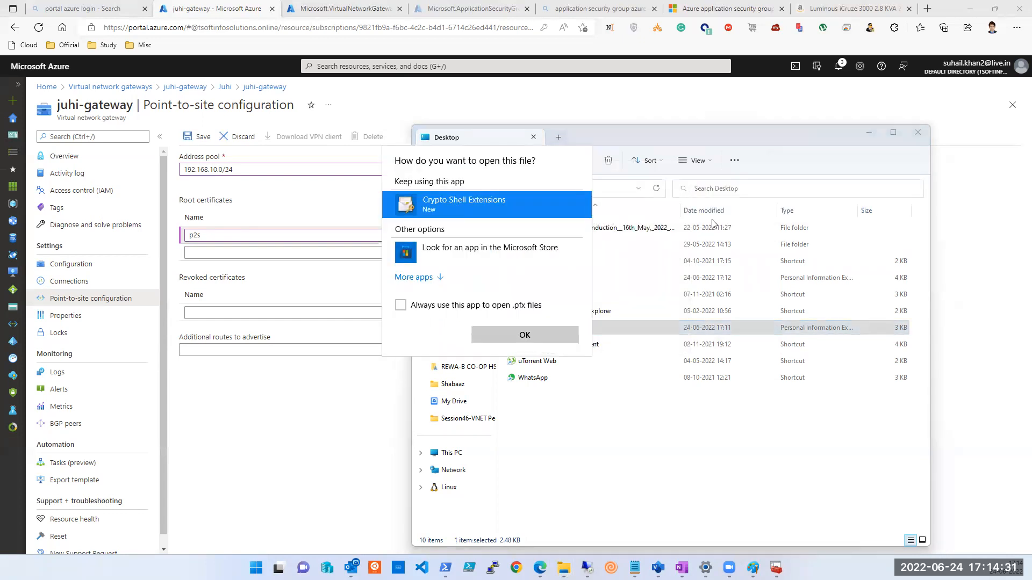
left_click(432, 278)
left_click(438, 303)
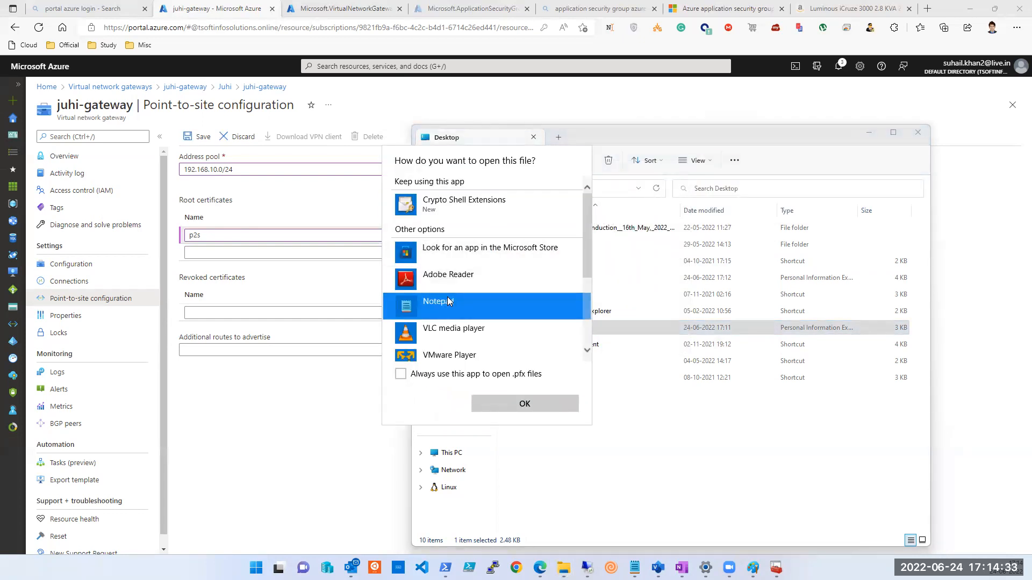
left_click(516, 403)
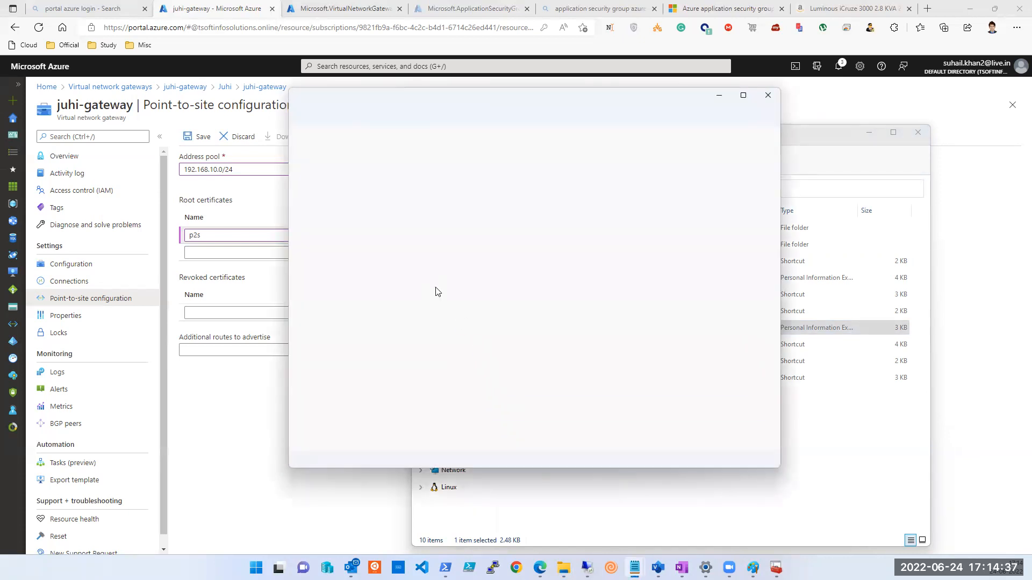
left_click(744, 96)
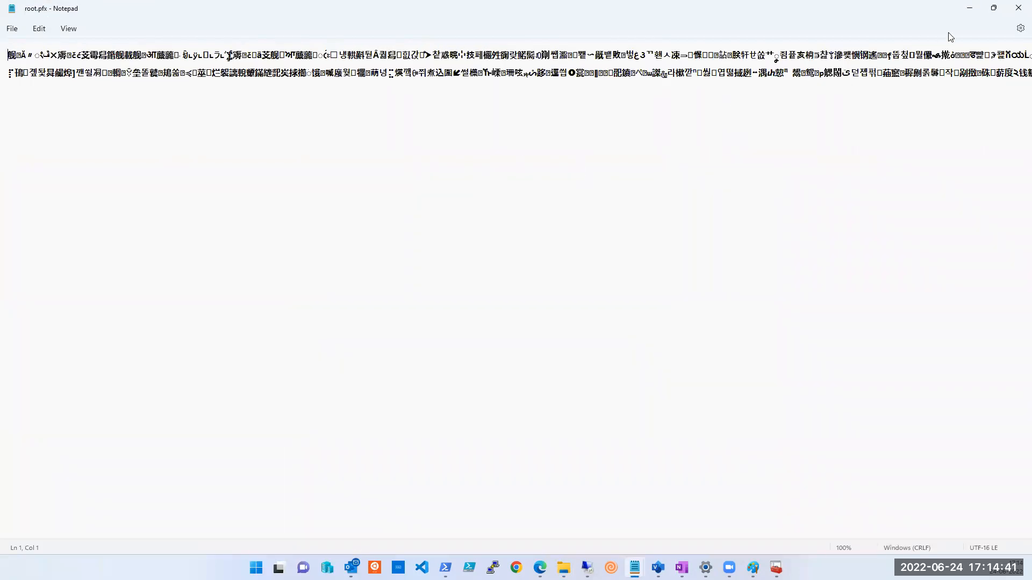
left_click(1018, 8)
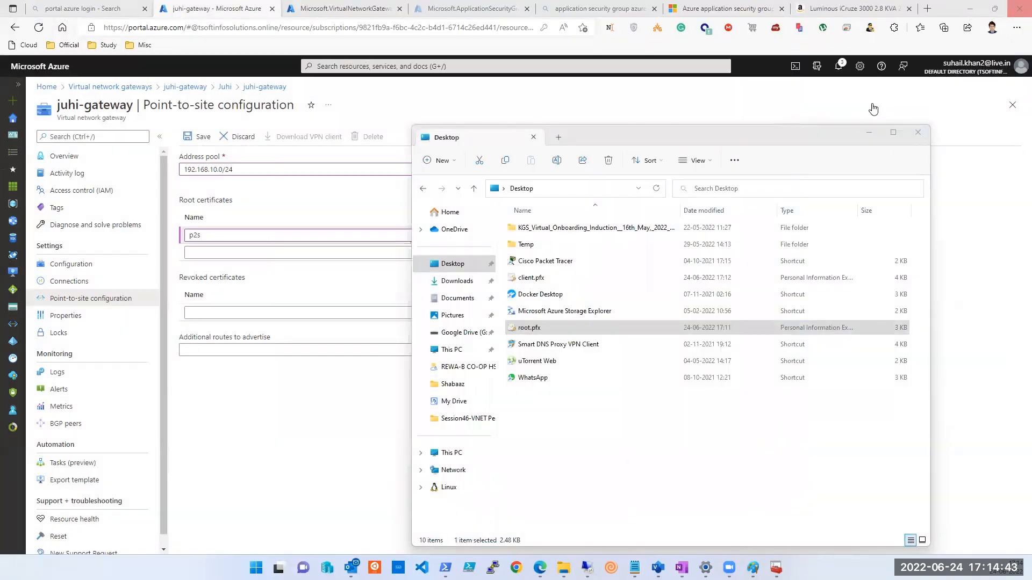
Open root.pfx in the Certificate Import Wizard and cancel the import.
right_click(539, 331)
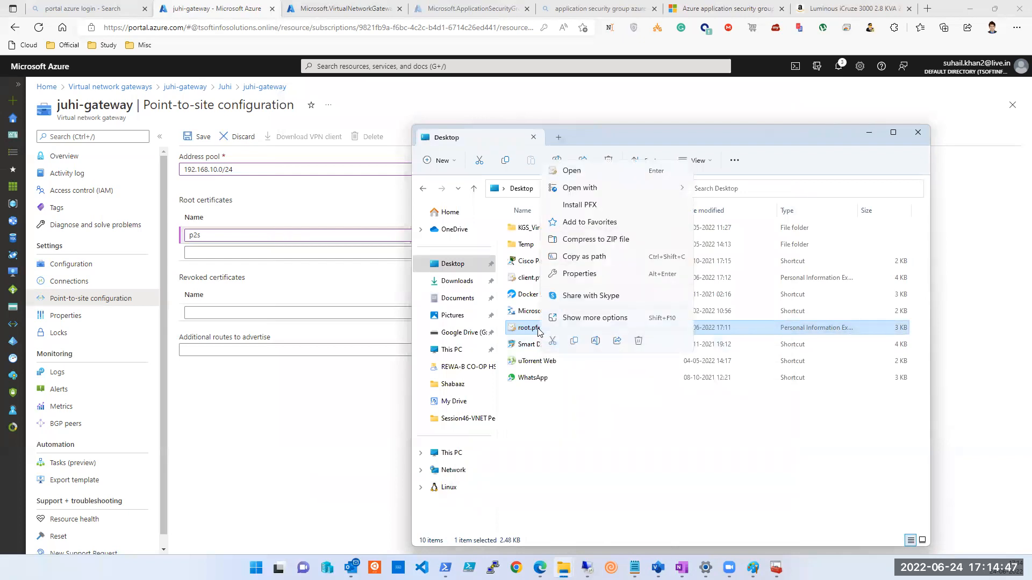
left_click(600, 178)
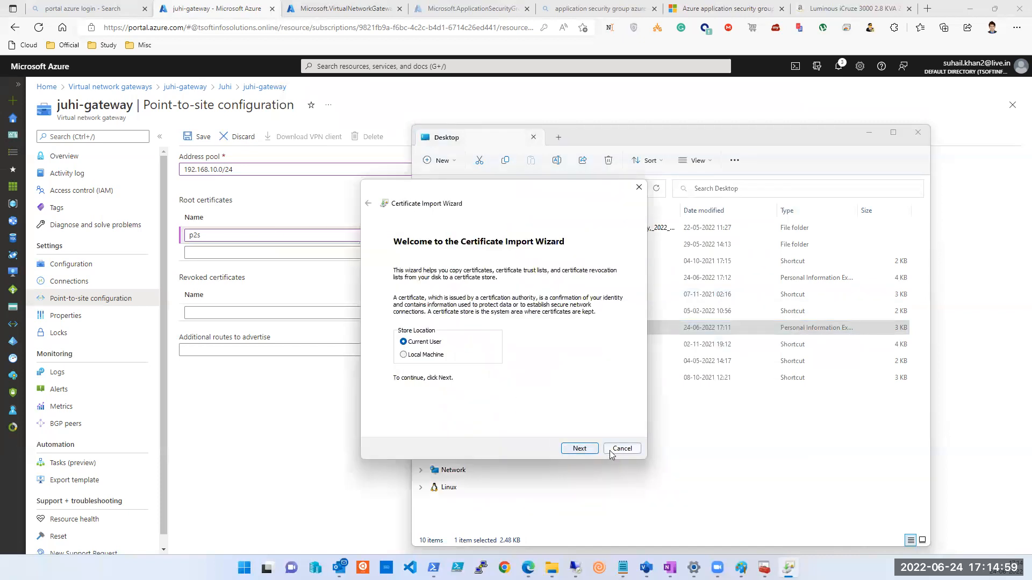
left_click(618, 451)
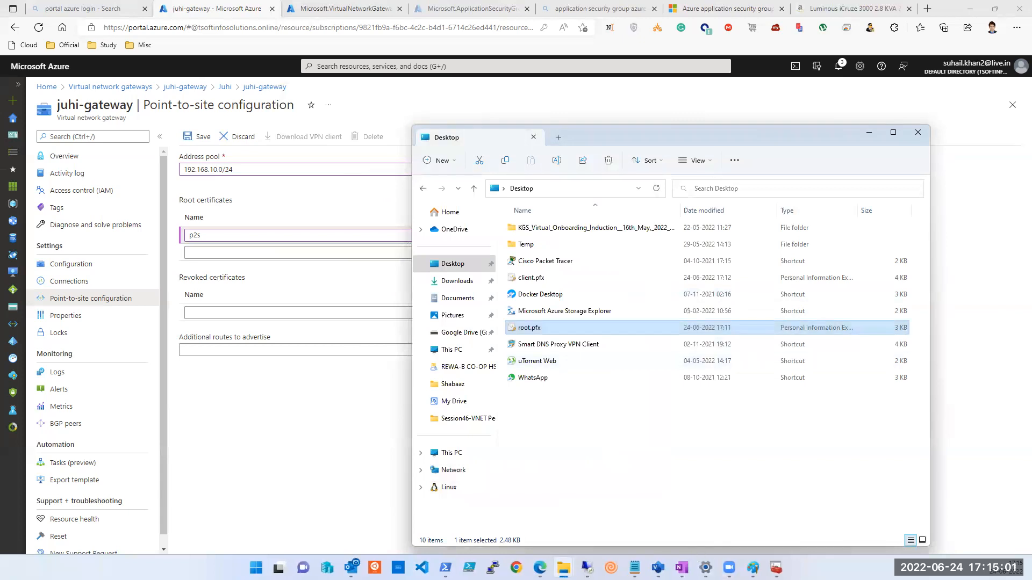
Start exporting AzureP2SRootCert without its private key in DER encoded binary format.
left_click(776, 568)
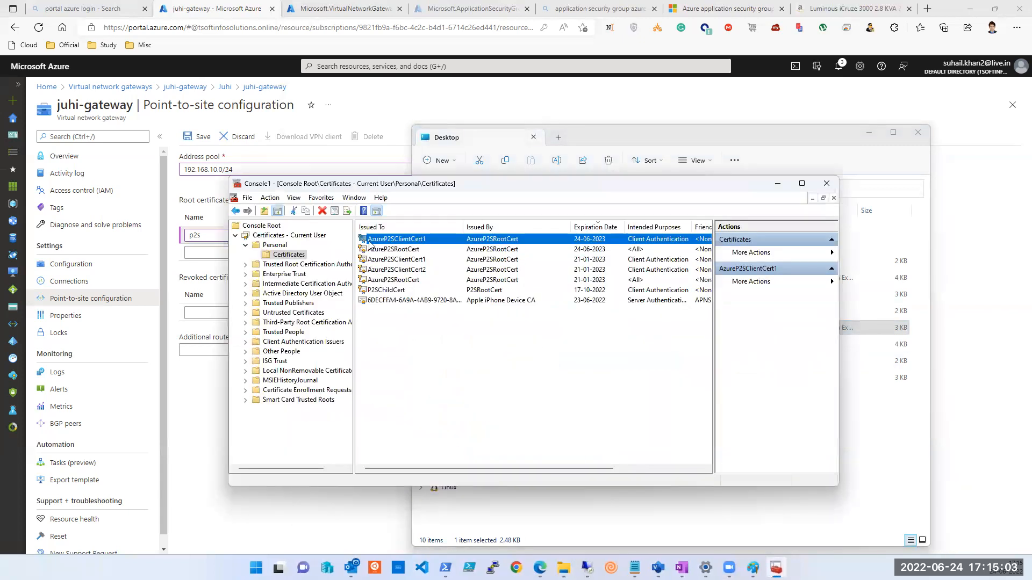
right_click(396, 250)
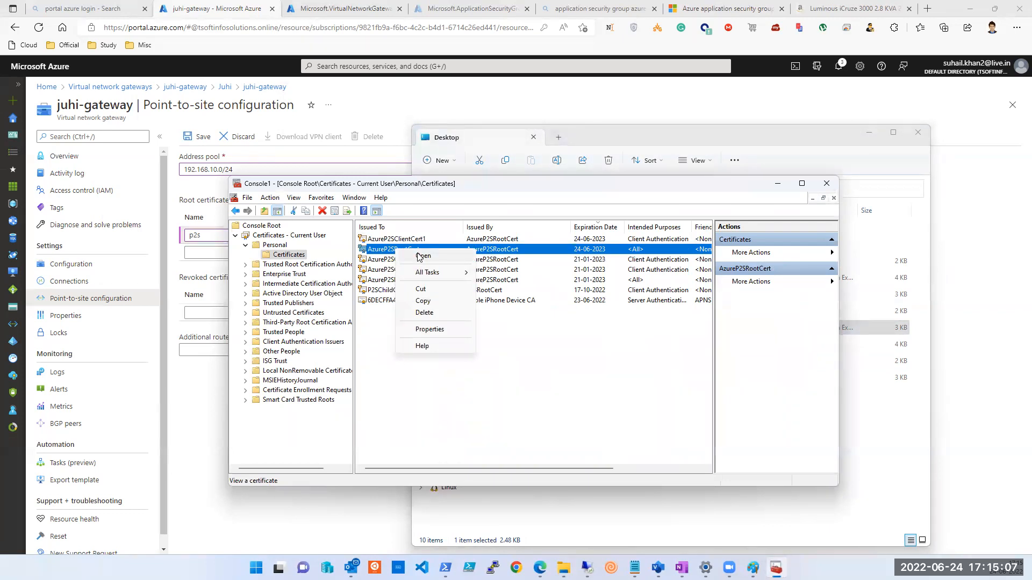
mouse_move(429, 275)
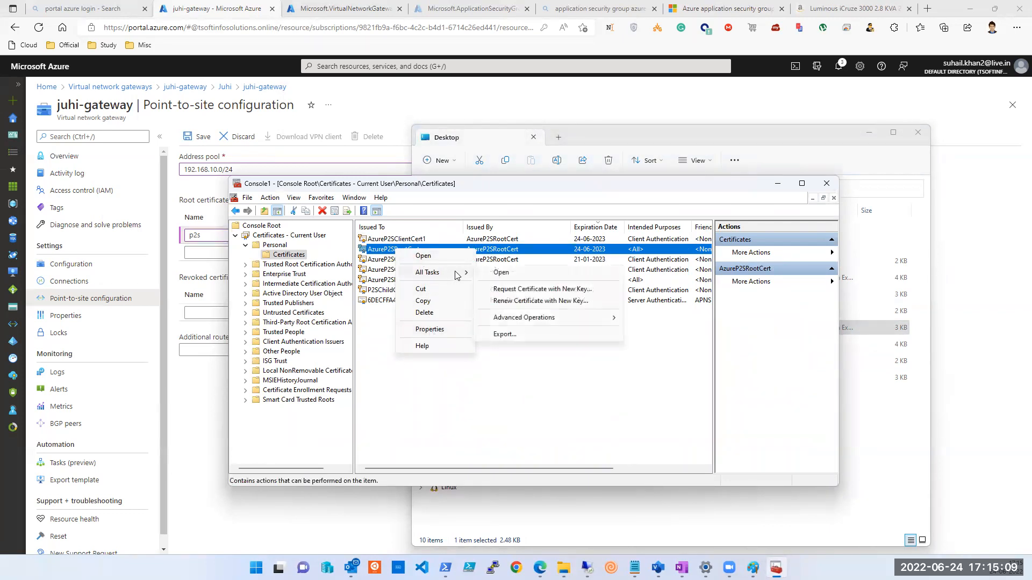
left_click(547, 334)
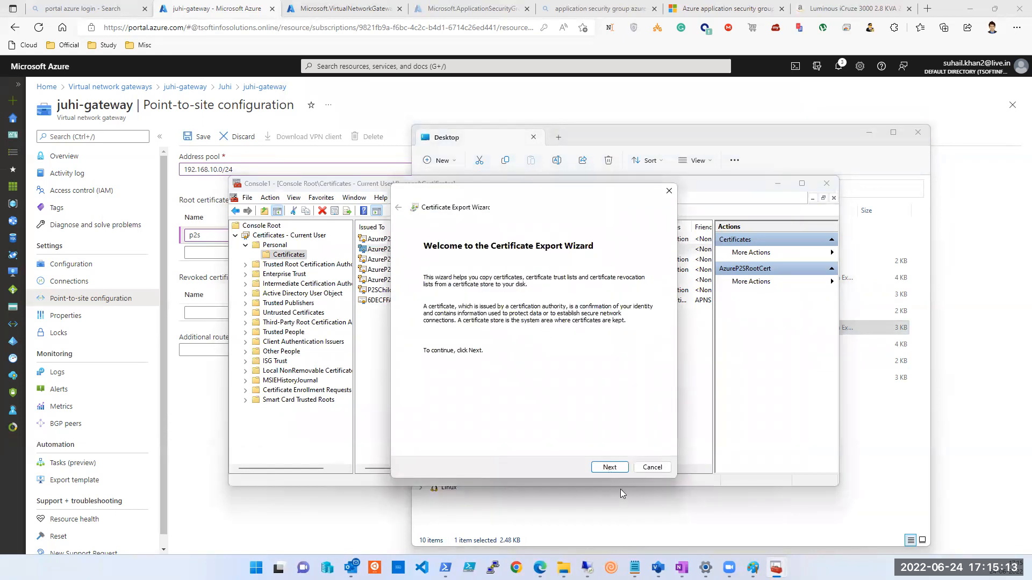
left_click(607, 467)
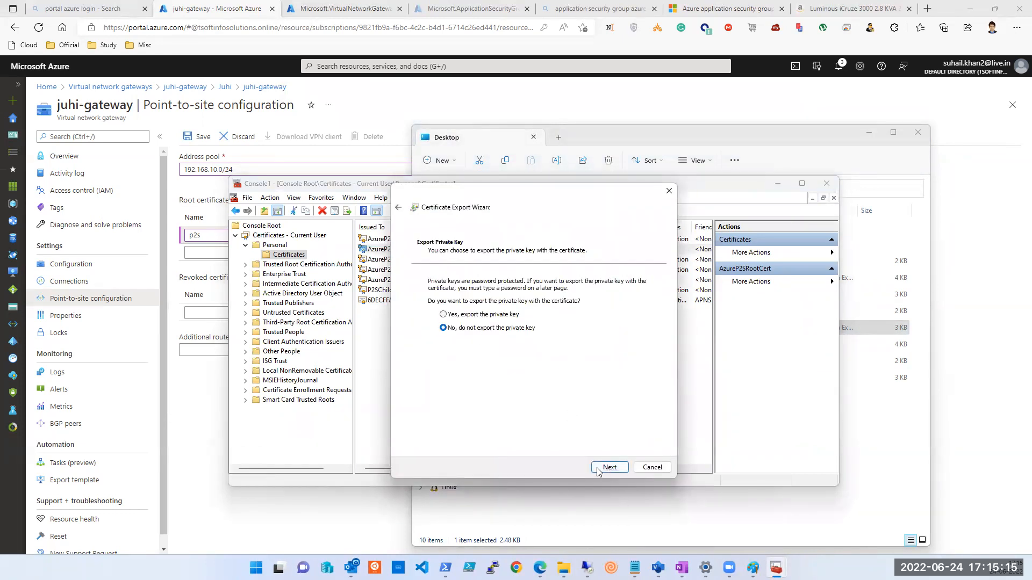
left_click(599, 470)
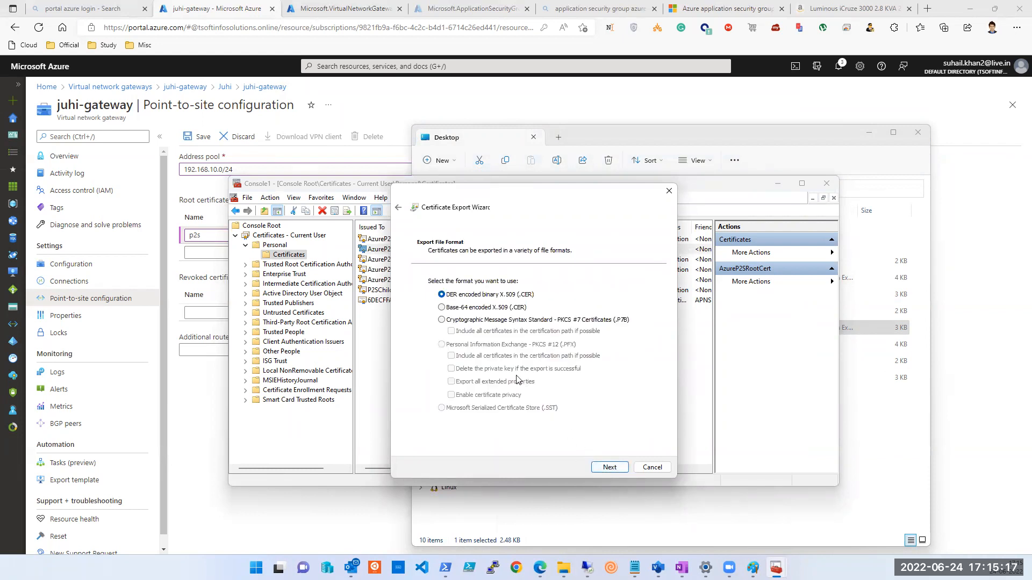
left_click(595, 469)
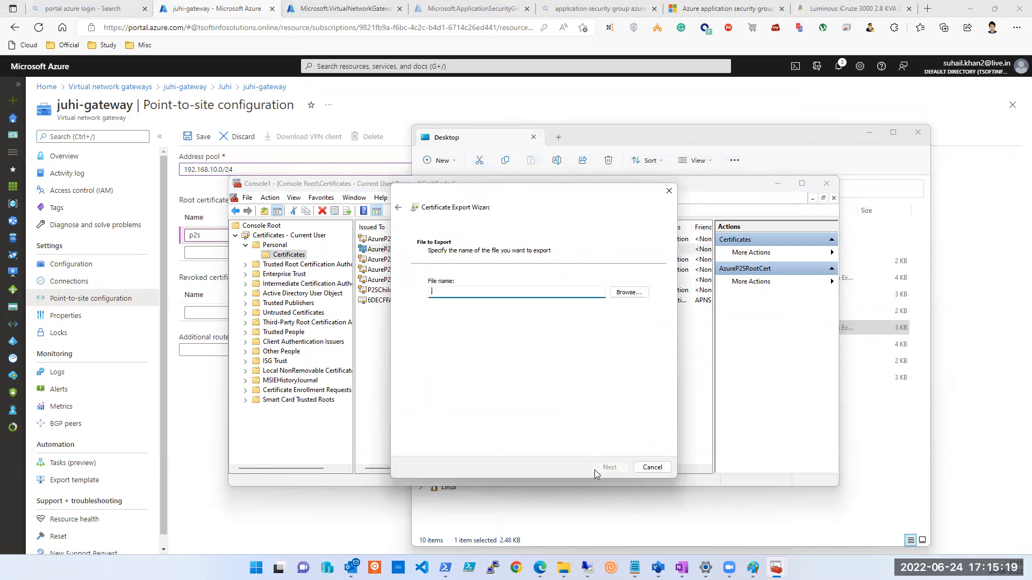
Save the export as root.pfx on the Desktop, replacing the existing file.
left_click(627, 294)
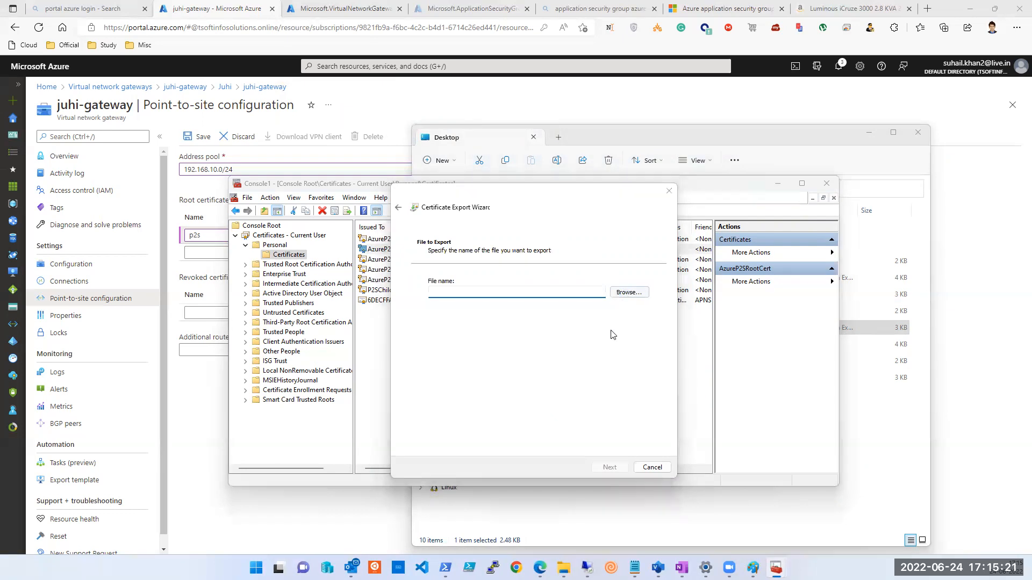
left_click(542, 453)
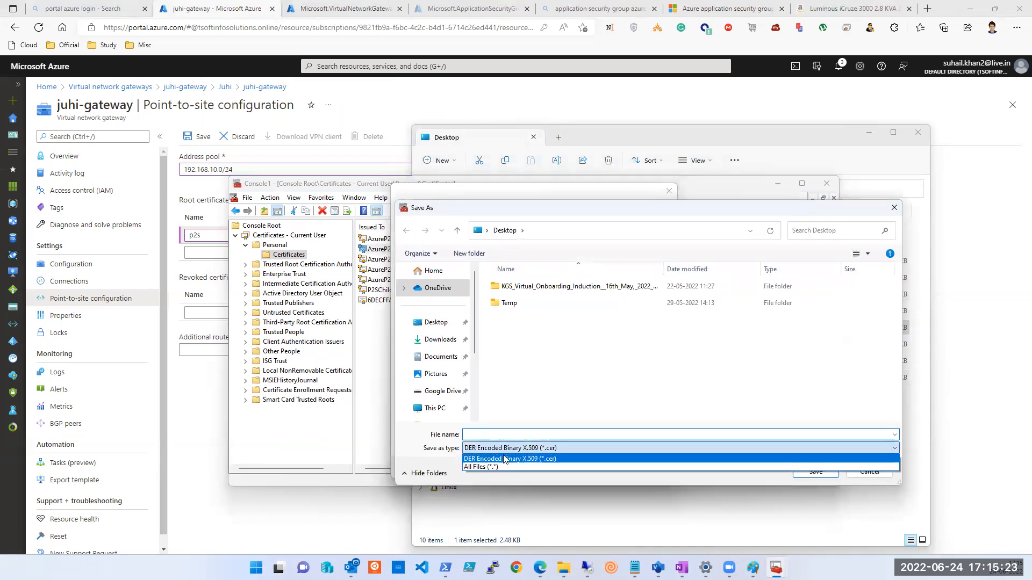
left_click(537, 472)
left_click(512, 386)
left_click(806, 472)
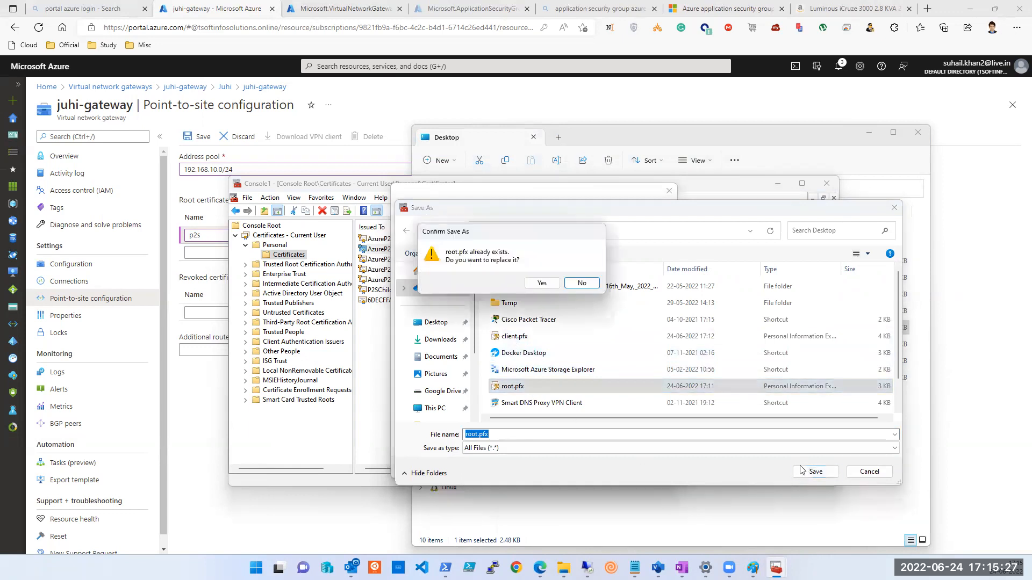
left_click(552, 288)
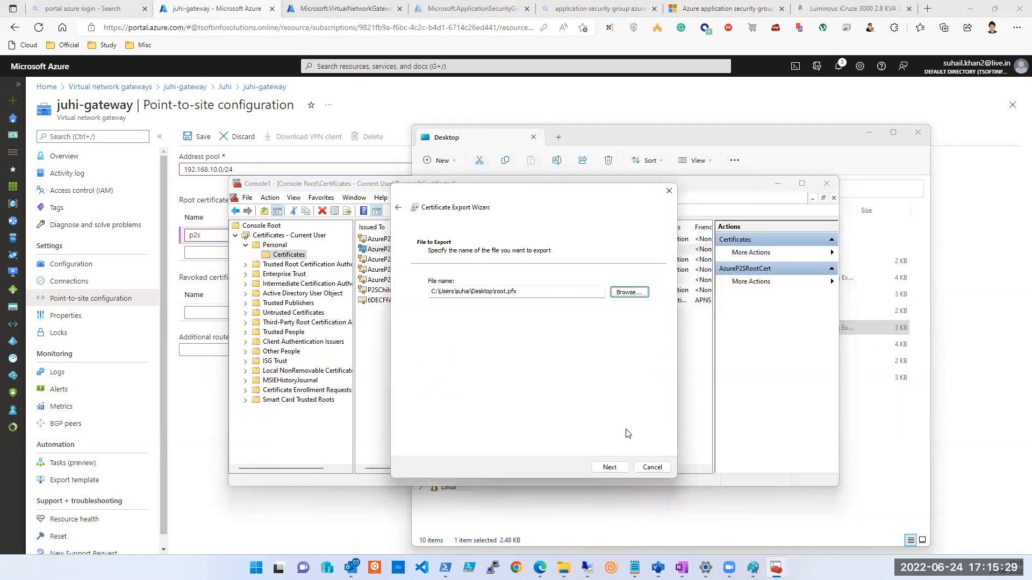
left_click(610, 468)
left_click(609, 467)
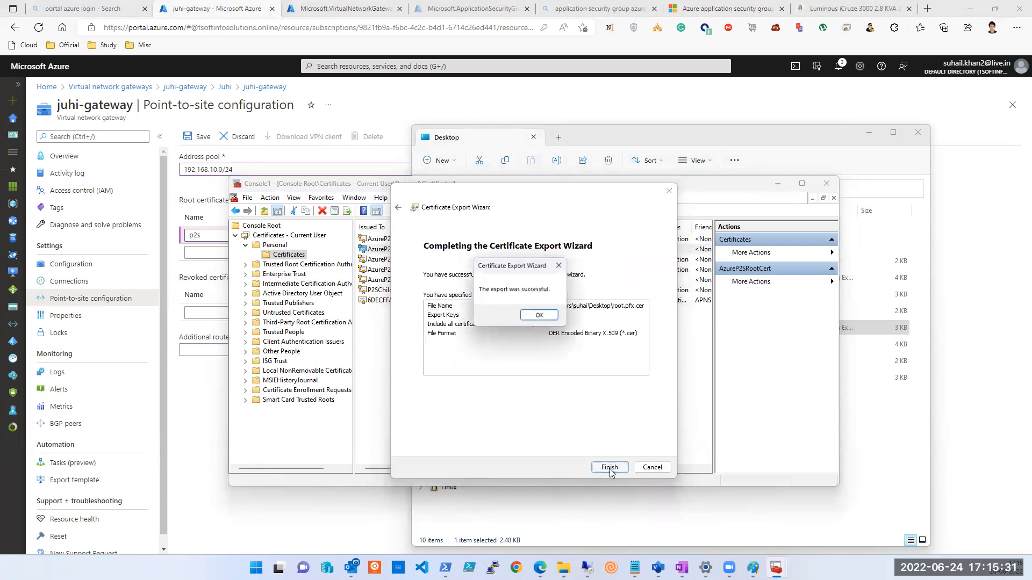
left_click(541, 317)
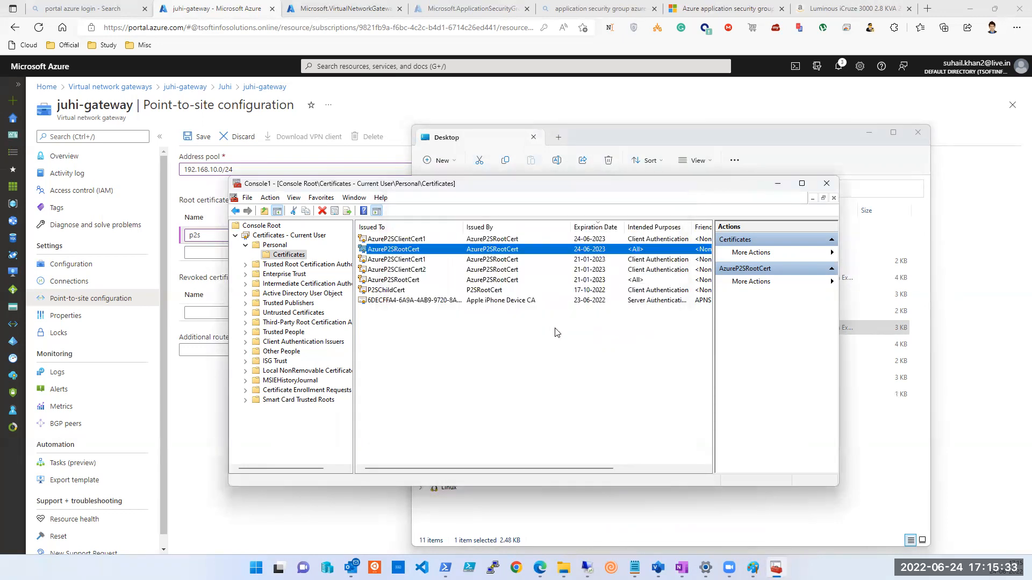
Return to the Desktop folder and bring up root.pfx's context menu.
left_click(668, 513)
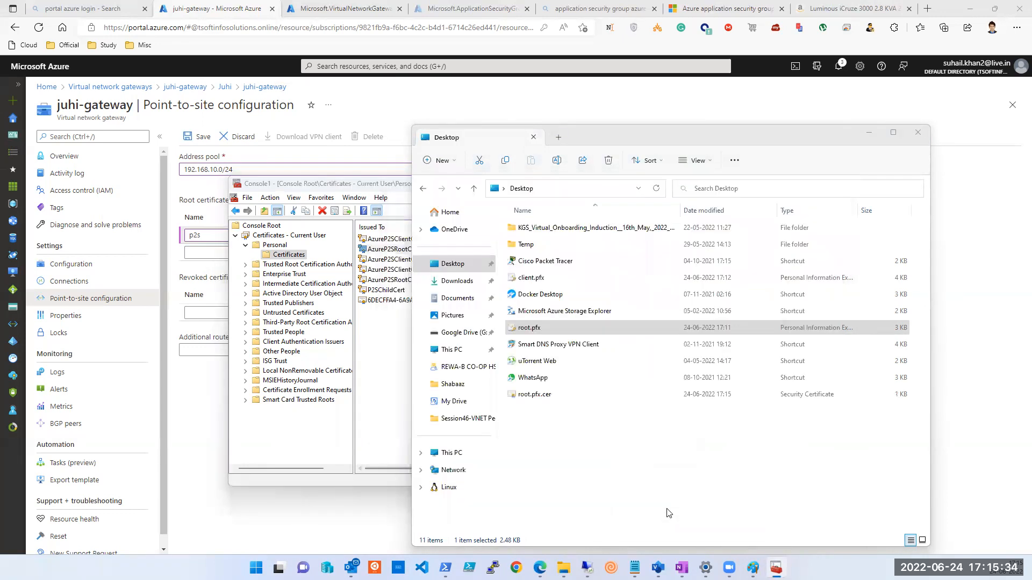
right_click(532, 329)
mouse_move(578, 188)
left_click(725, 209)
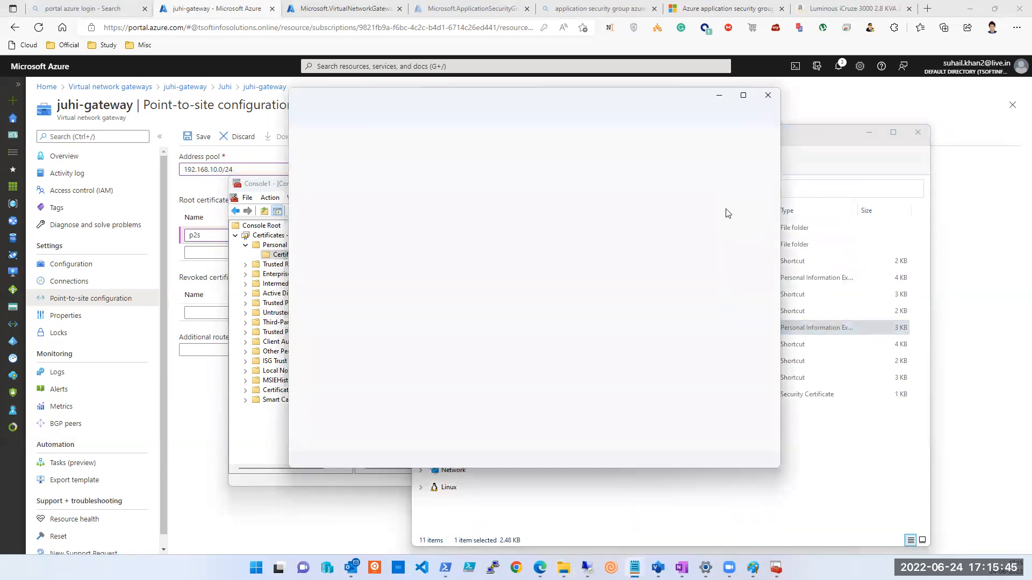
left_click(767, 95)
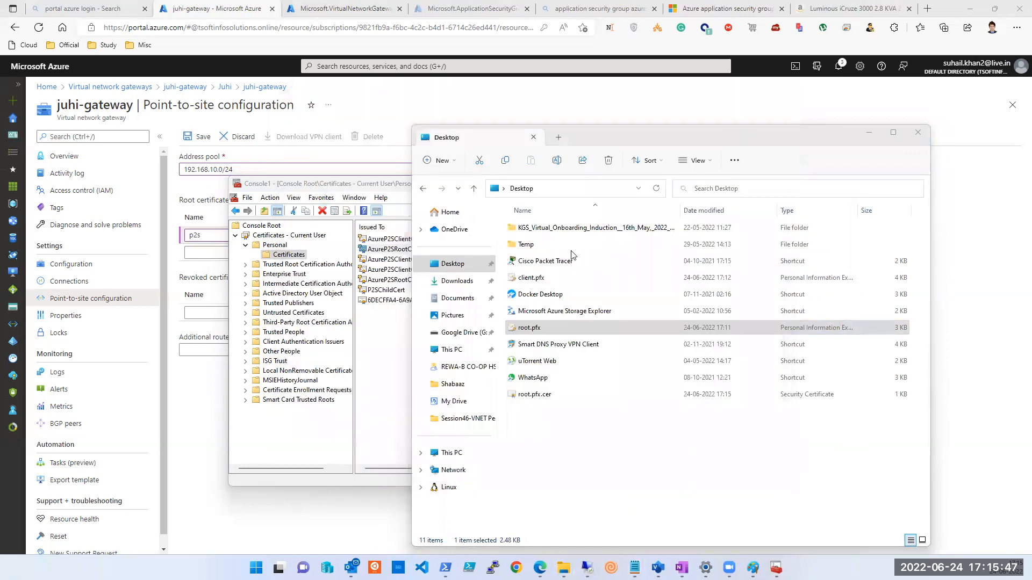
left_click(532, 395)
right_click(533, 395)
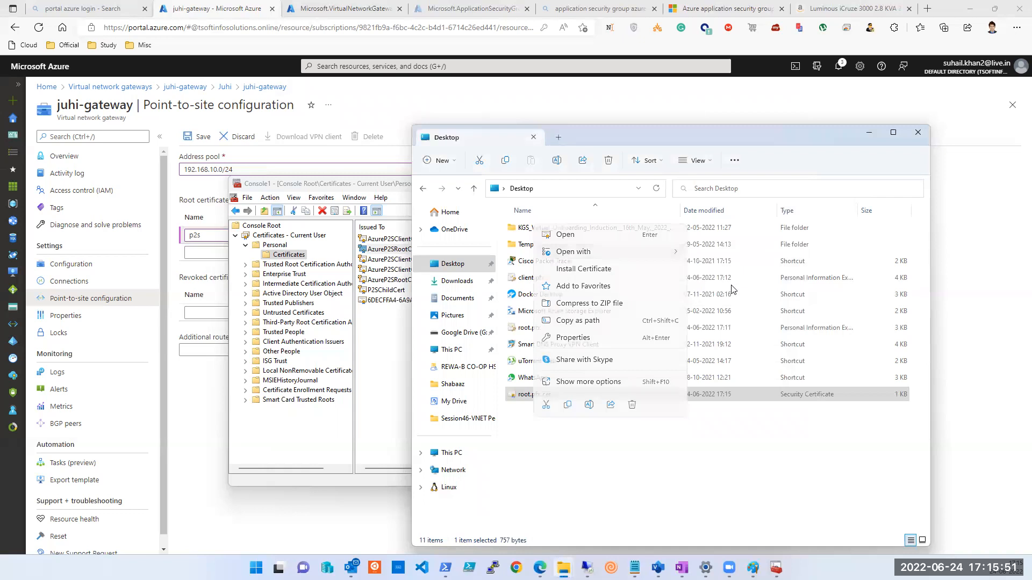
left_click(732, 290)
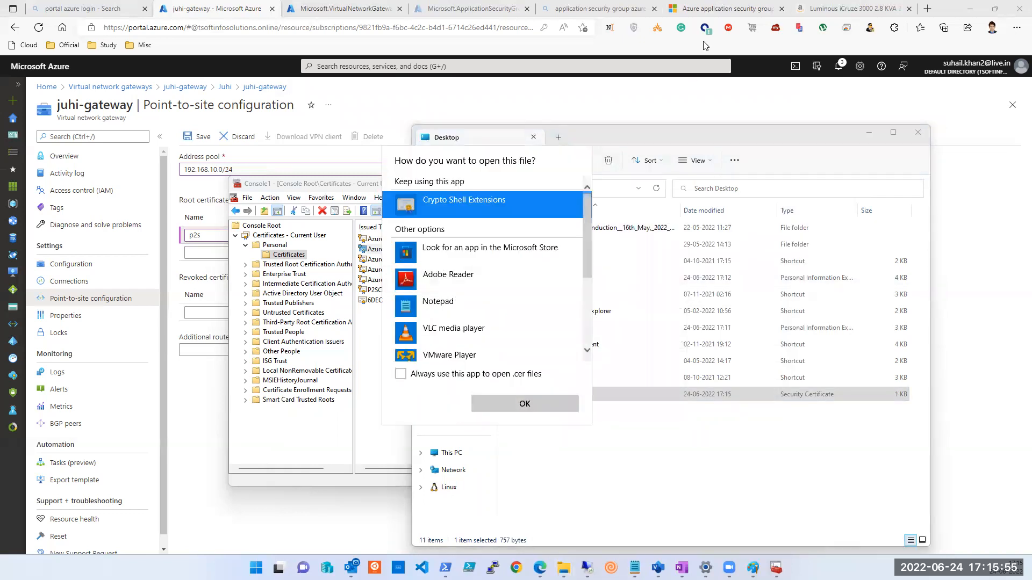
left_click(462, 302)
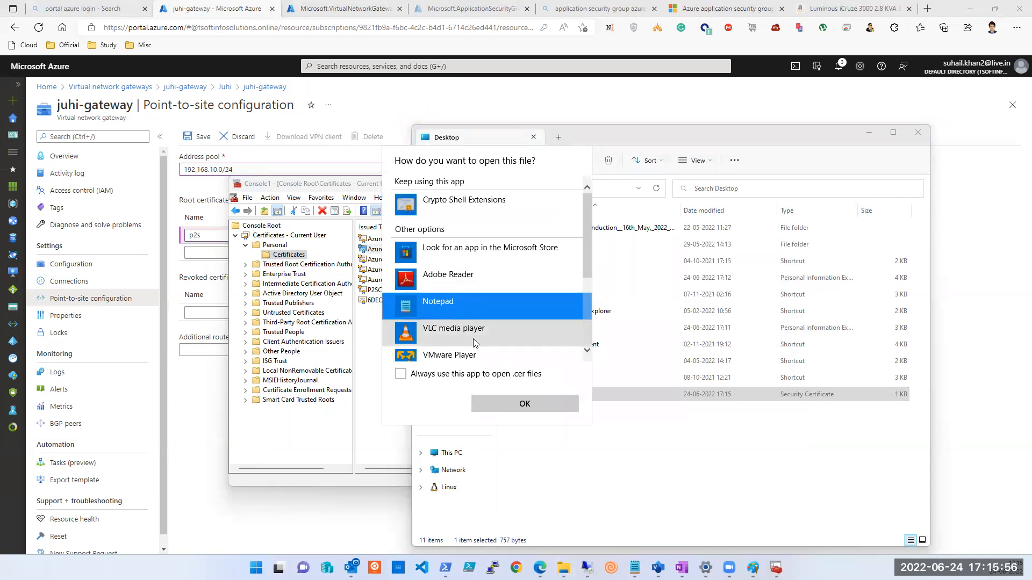
left_click(526, 403)
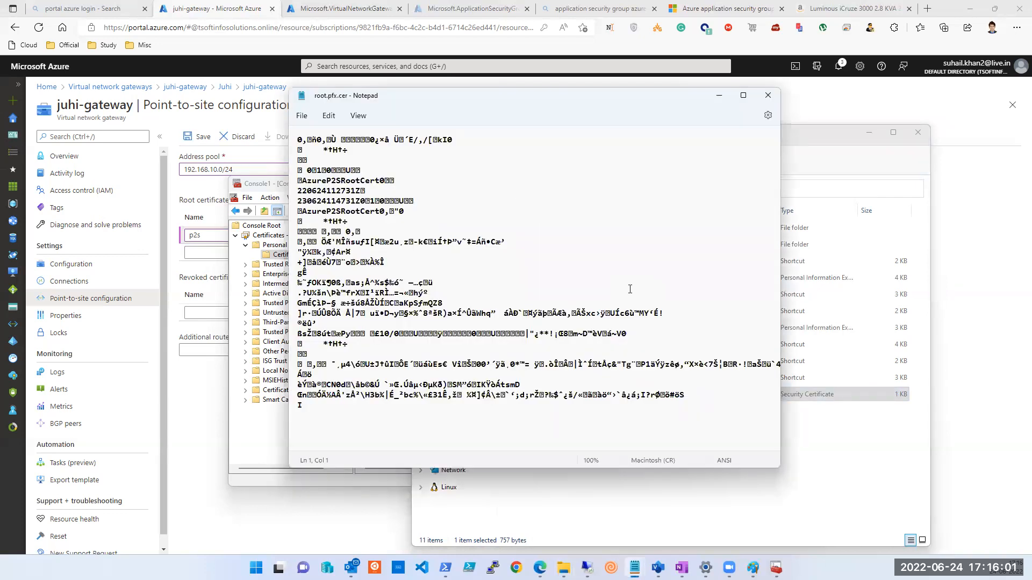
left_click(767, 95)
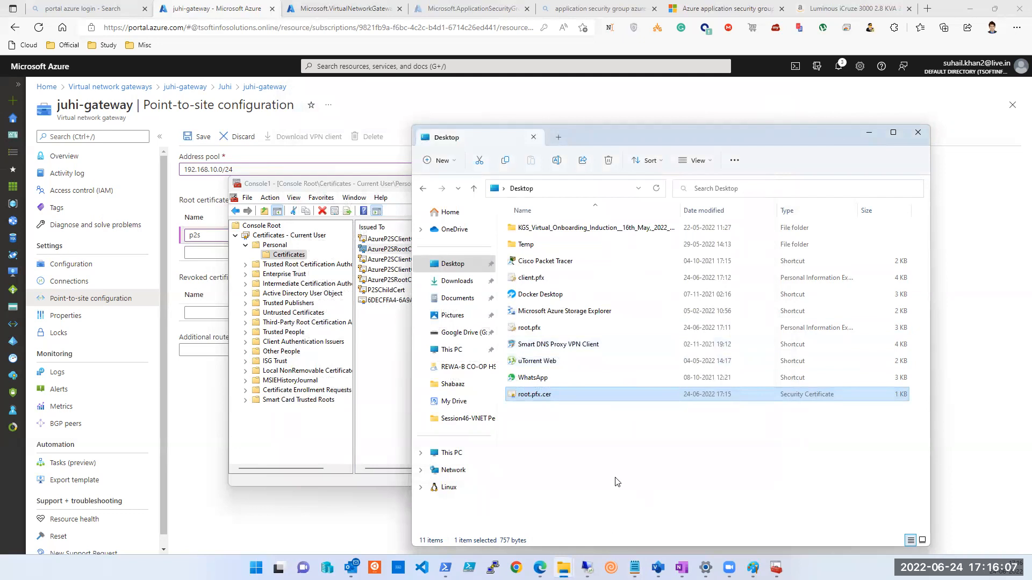
Delete root.pfx and root.pfx.cer from the Desktop to the Recycle Bin.
left_click(536, 329, "ctrl")
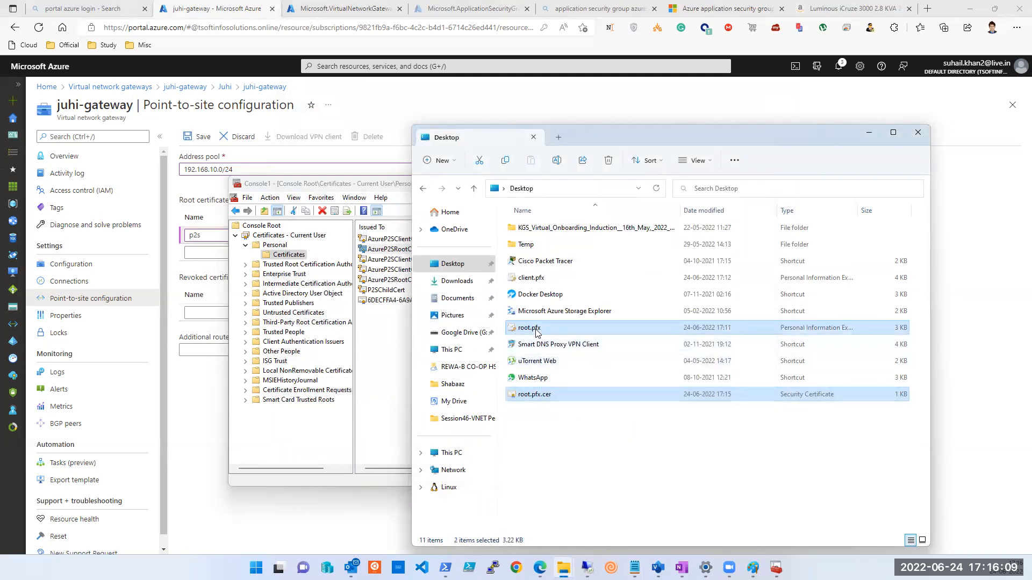
key("Delete")
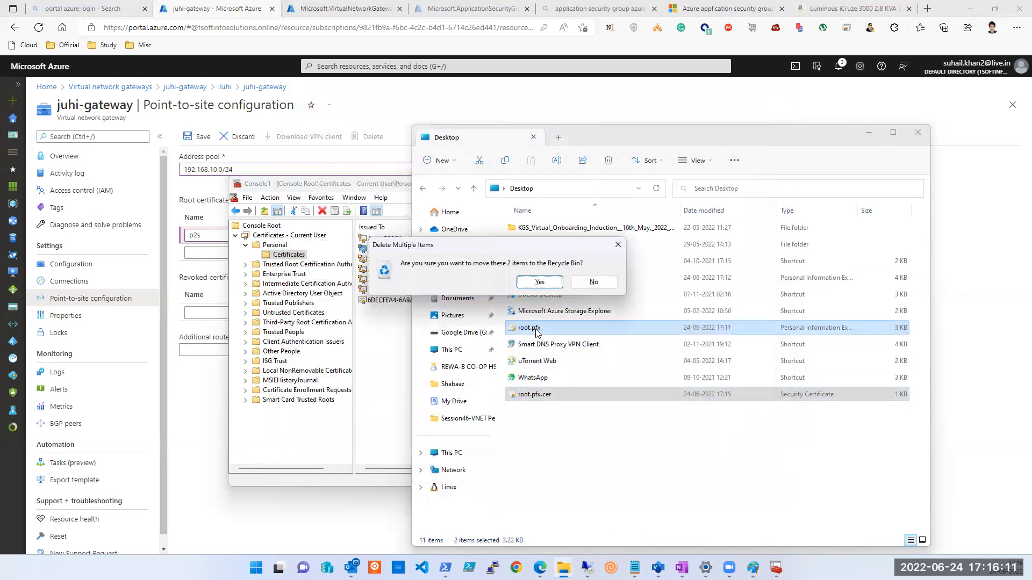
key("Return")
Export AzureP2SRootCert again without private key, choosing PKCS #7 (.P7B) format.
mouse_move(728, 568)
left_click(776, 568)
right_click(396, 249)
mouse_move(433, 270)
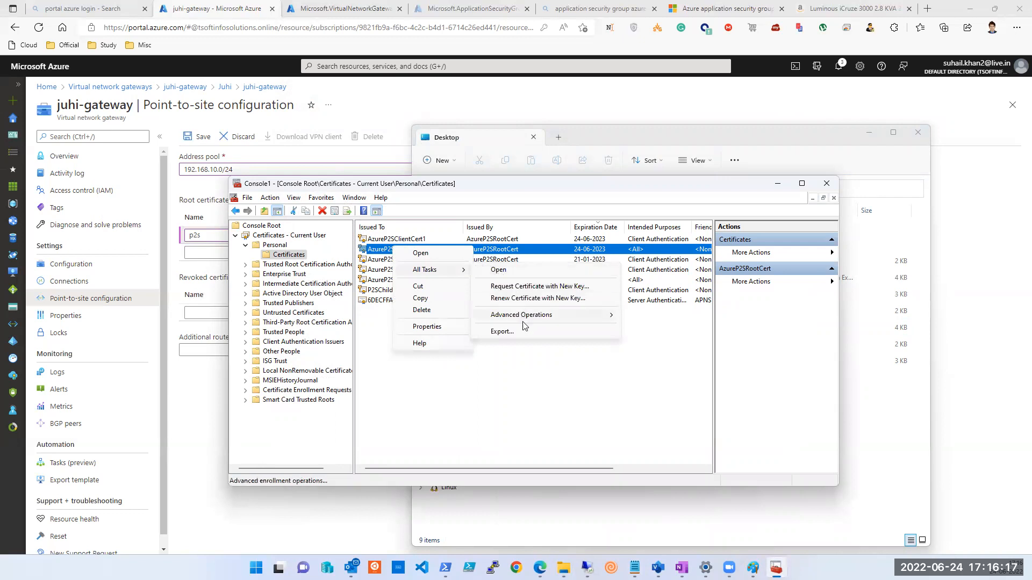
left_click(503, 332)
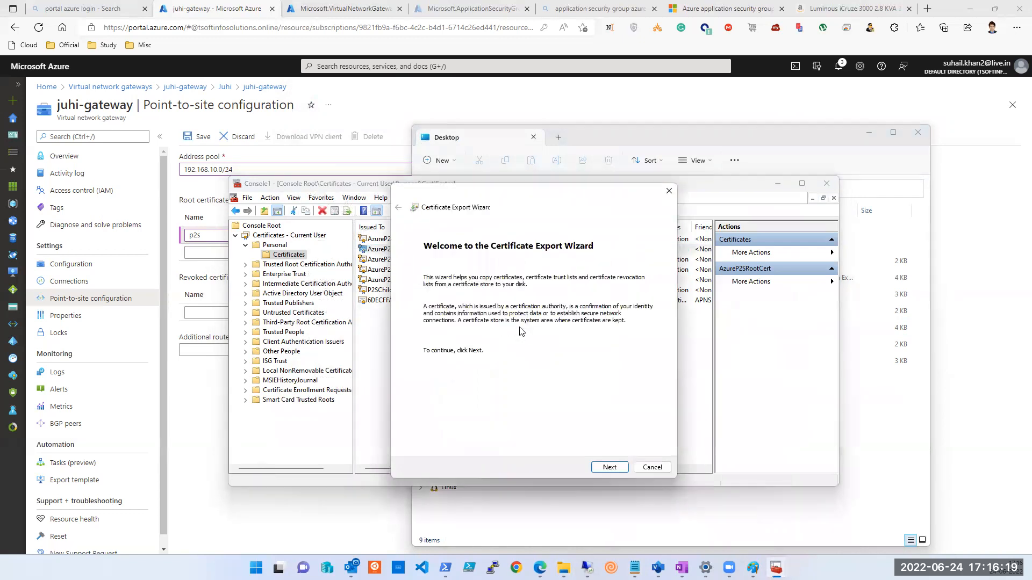
left_click(609, 467)
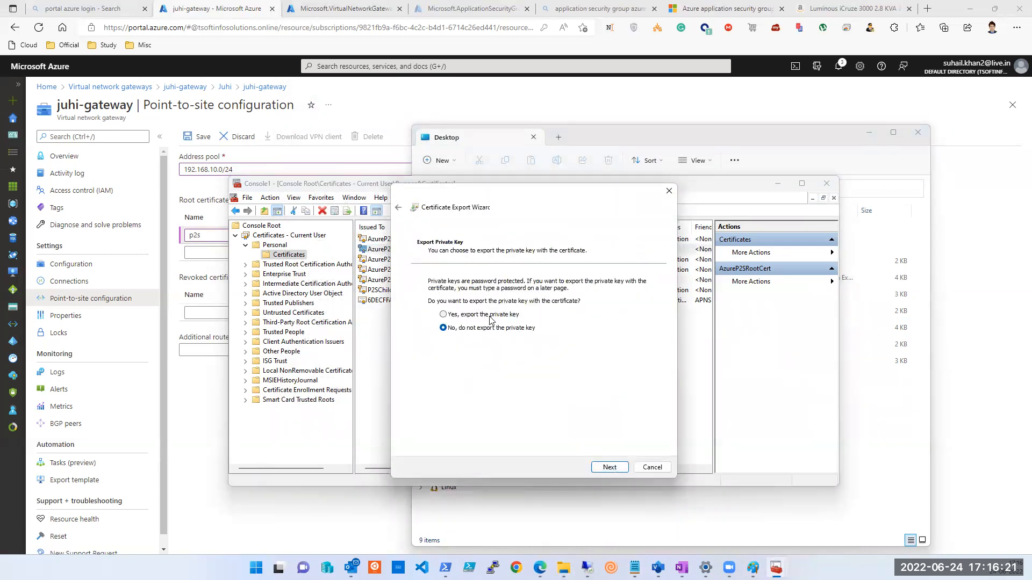
left_click(613, 467)
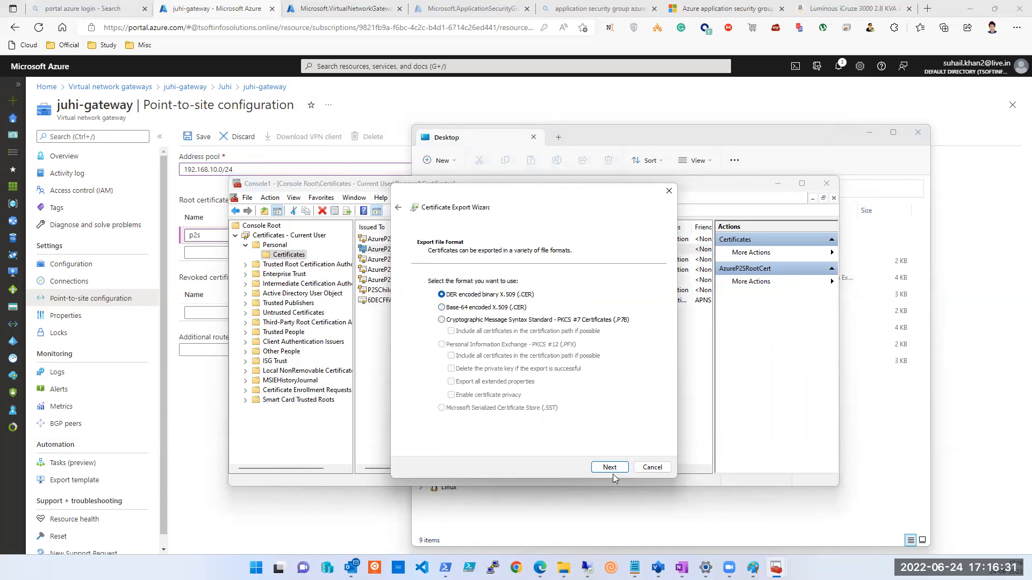
left_click(442, 320)
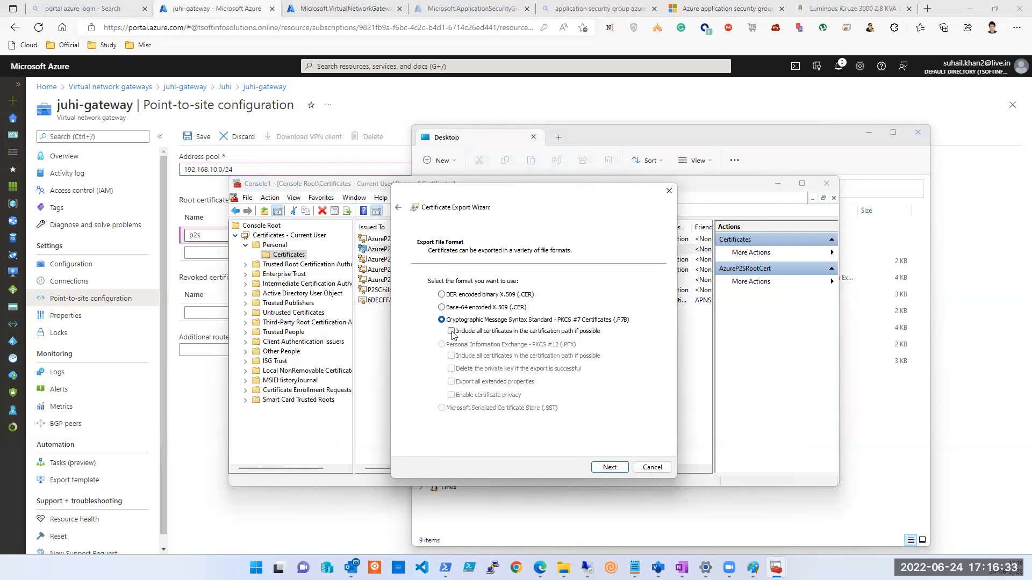
left_click(611, 468)
Save the PKCS #7 export to the Desktop under the name root and finish.
type("root")
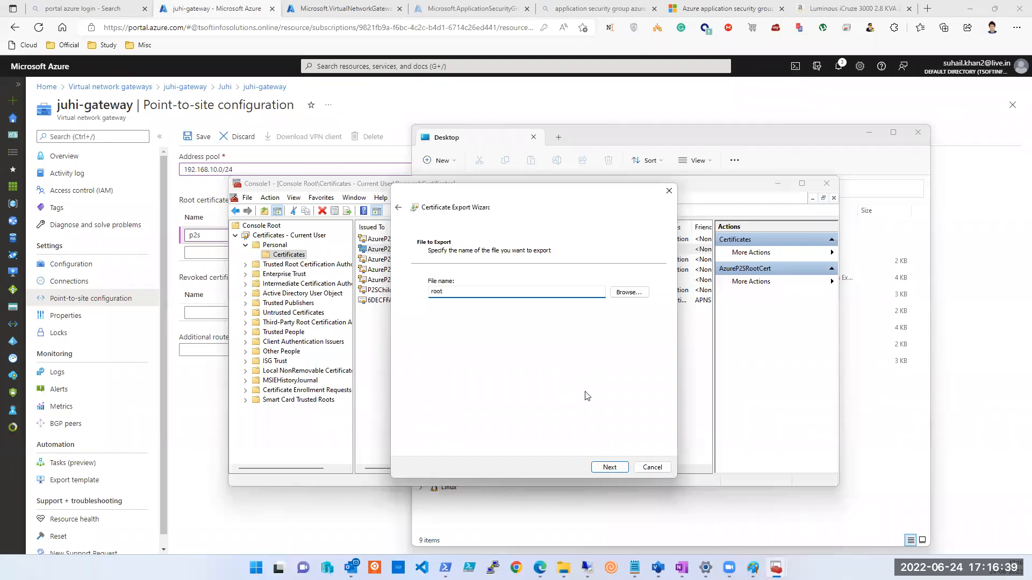
left_click(628, 293)
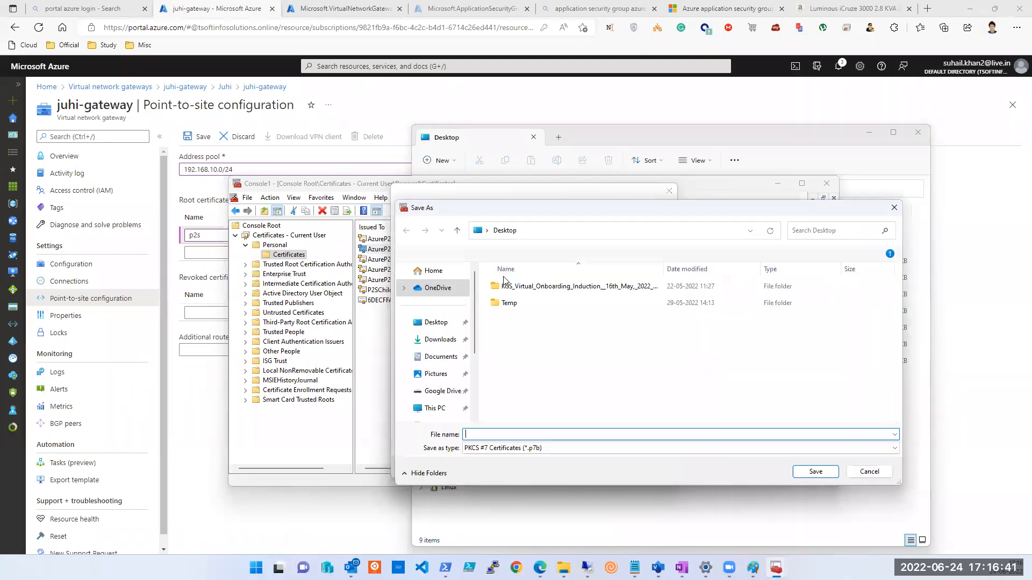
left_click(419, 317)
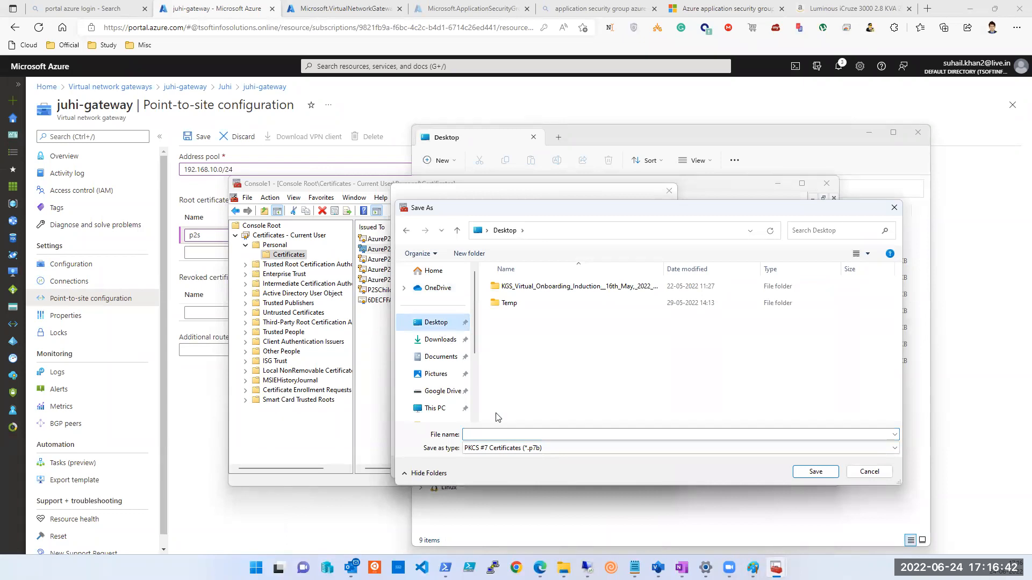
left_click(515, 435)
type("root.pfx")
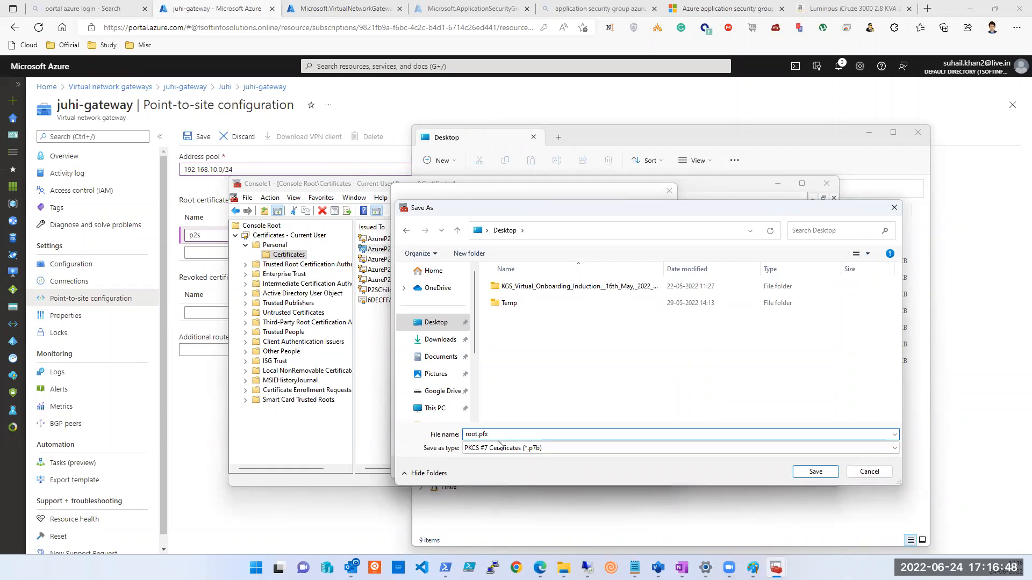
left_click(498, 448)
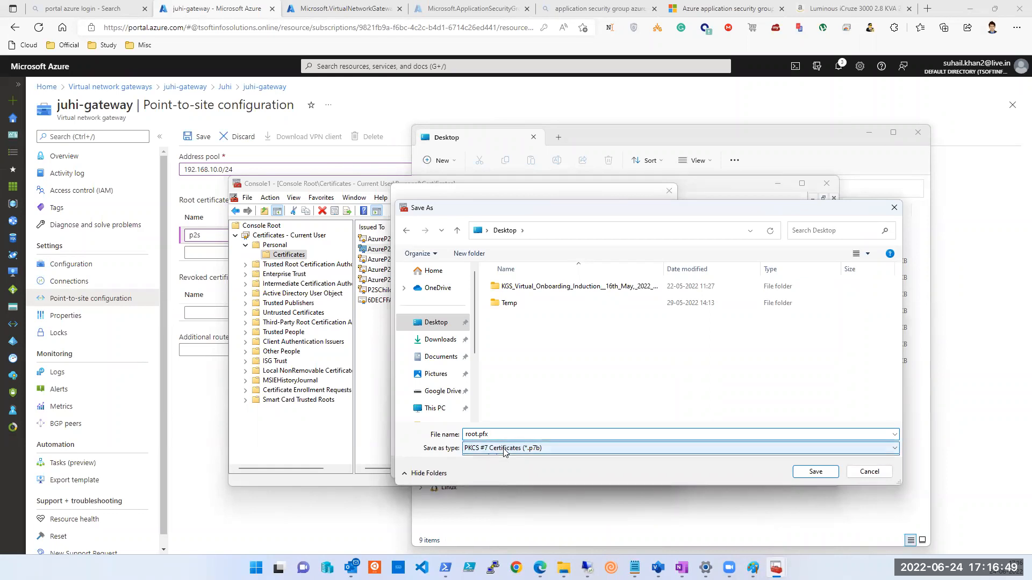
left_click(497, 463)
left_click(805, 476)
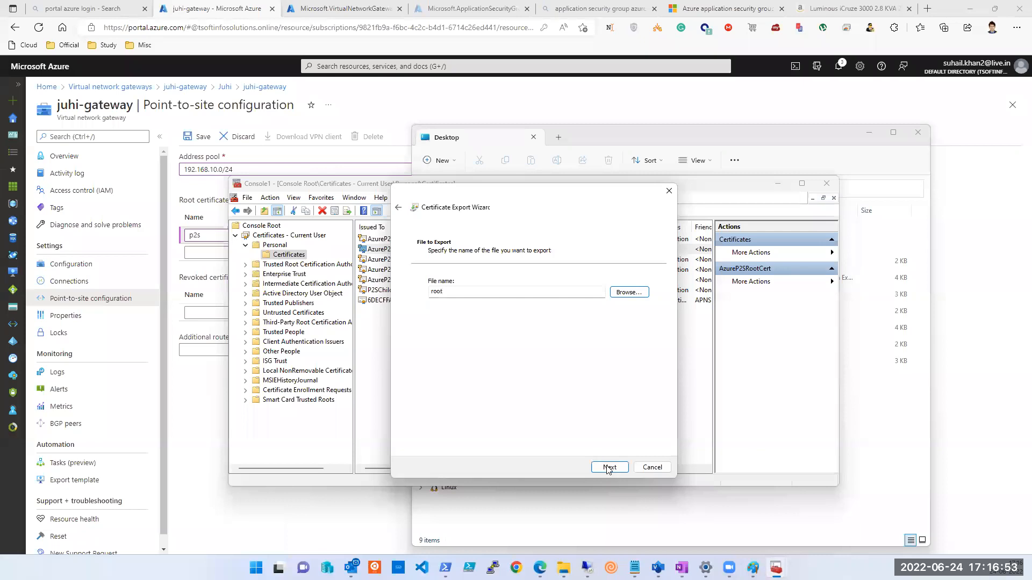
left_click(609, 467)
left_click(609, 467)
left_click(542, 317)
left_click(654, 515)
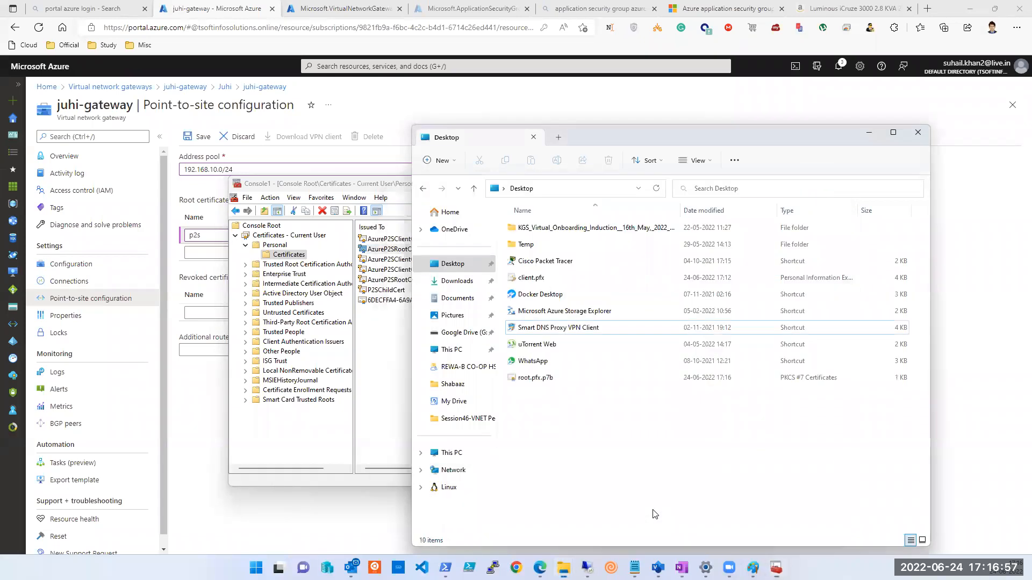
View root.pfx.p7b in Notepad, then close it.
right_click(542, 379)
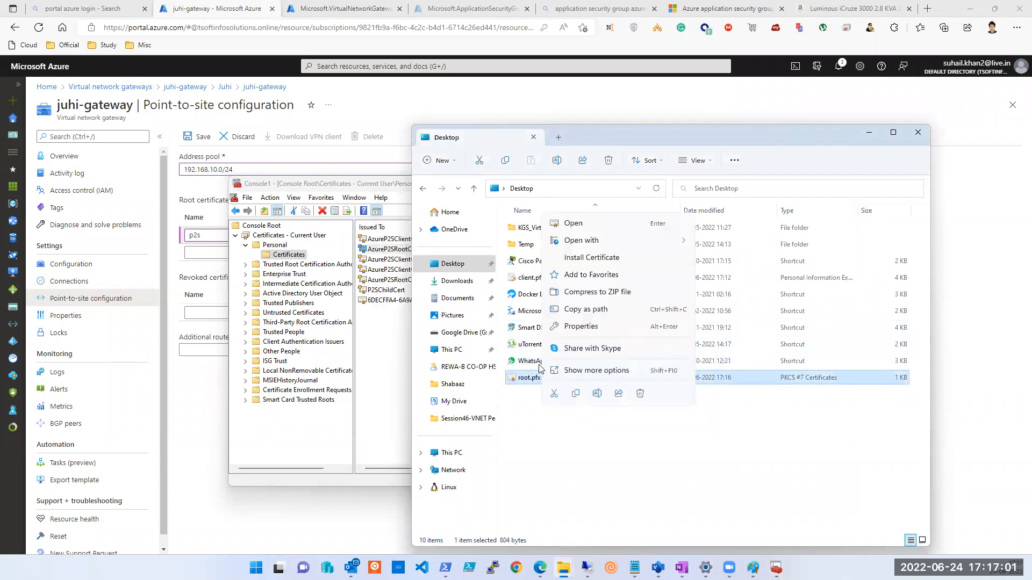
mouse_move(618, 241)
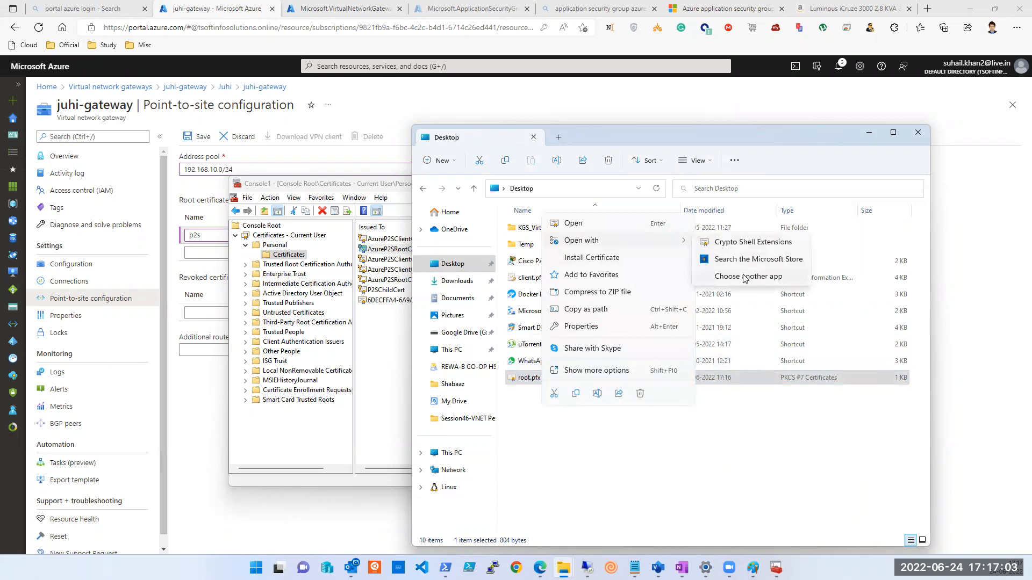
left_click(745, 276)
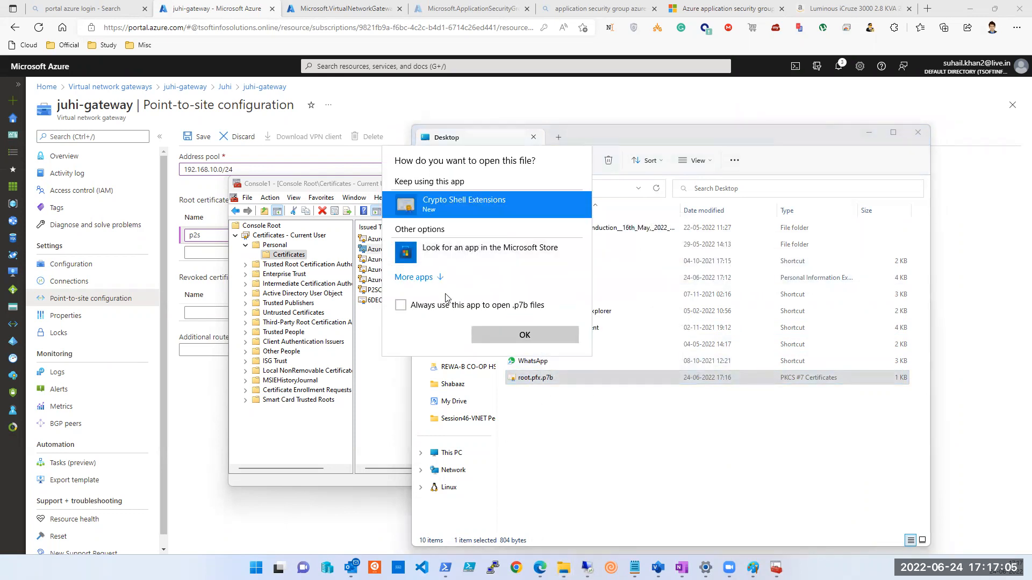
left_click(433, 280)
left_click(432, 306)
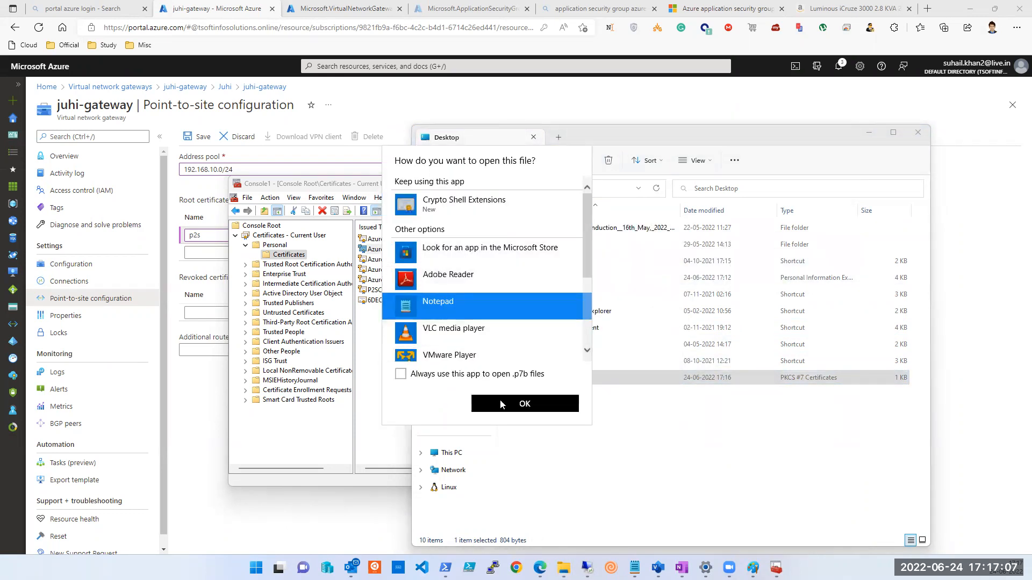
left_click(524, 404)
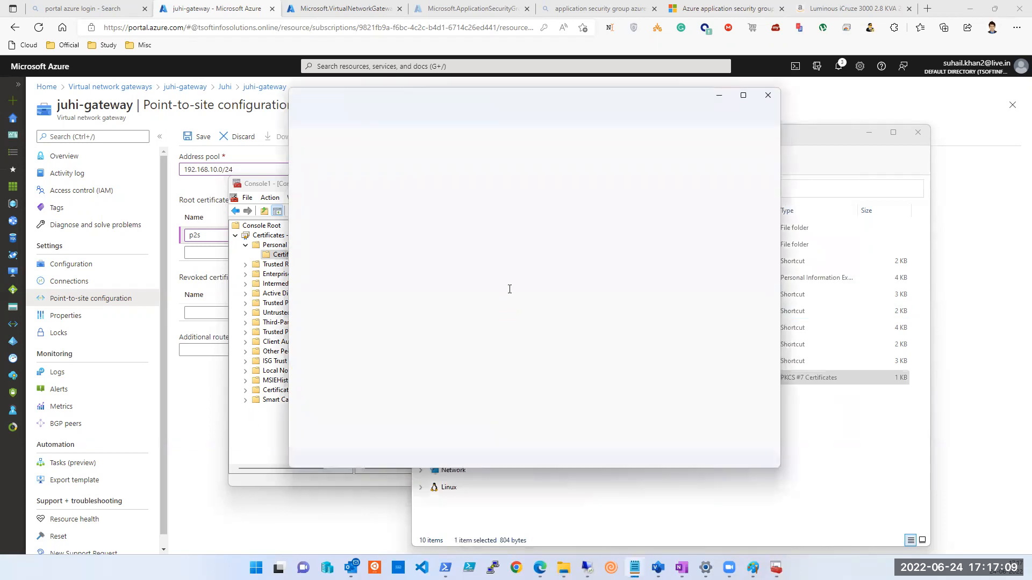
left_click(768, 95)
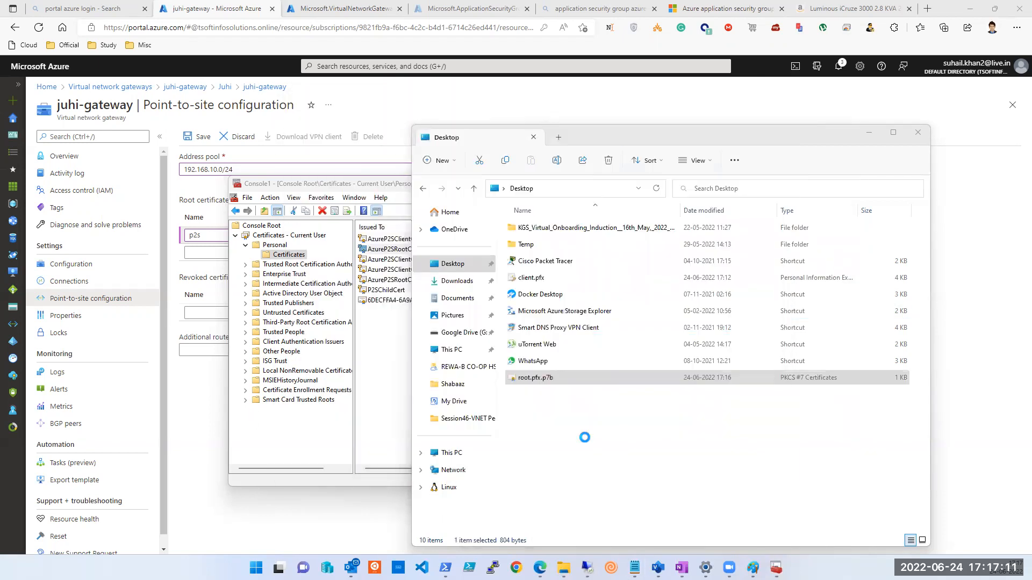
Rename root.pfx.p7b to root.pfx by removing the .p7b extension.
left_click(539, 375)
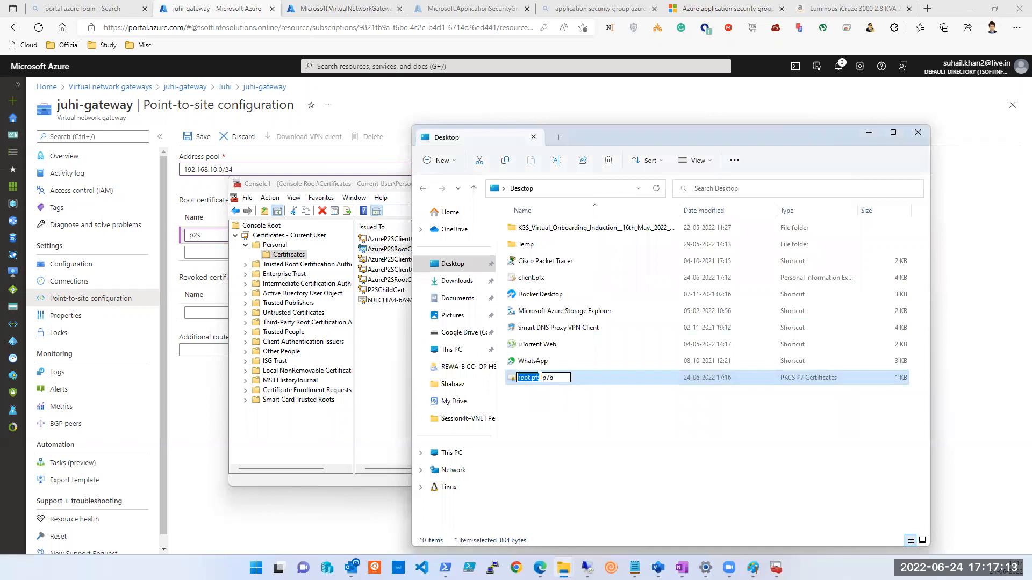
left_click(540, 377)
mouse_move(564, 568)
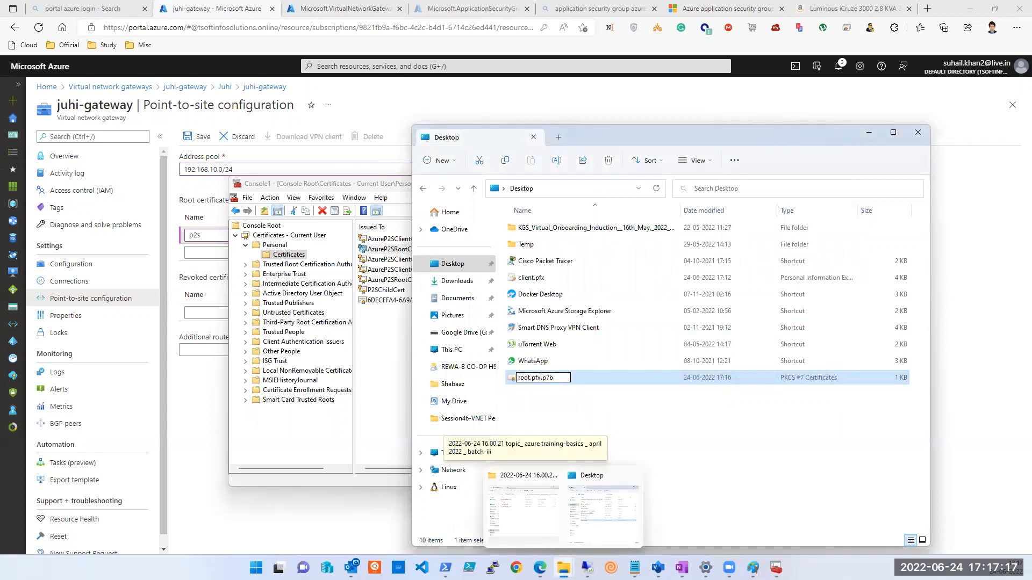
key("Delete")
key("Delete")
key("Delete")
key("Delete")
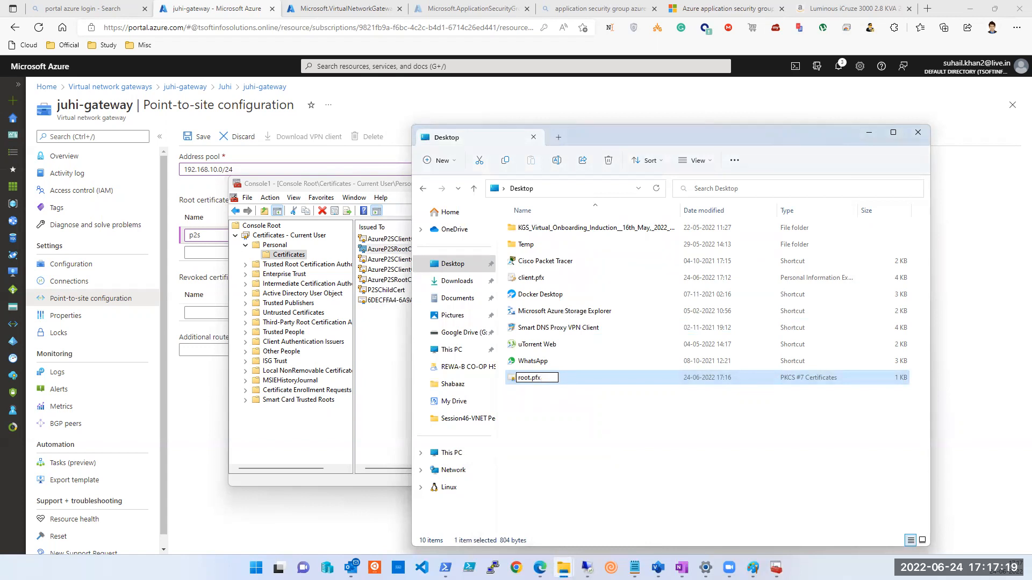
key("Return")
key("Return")
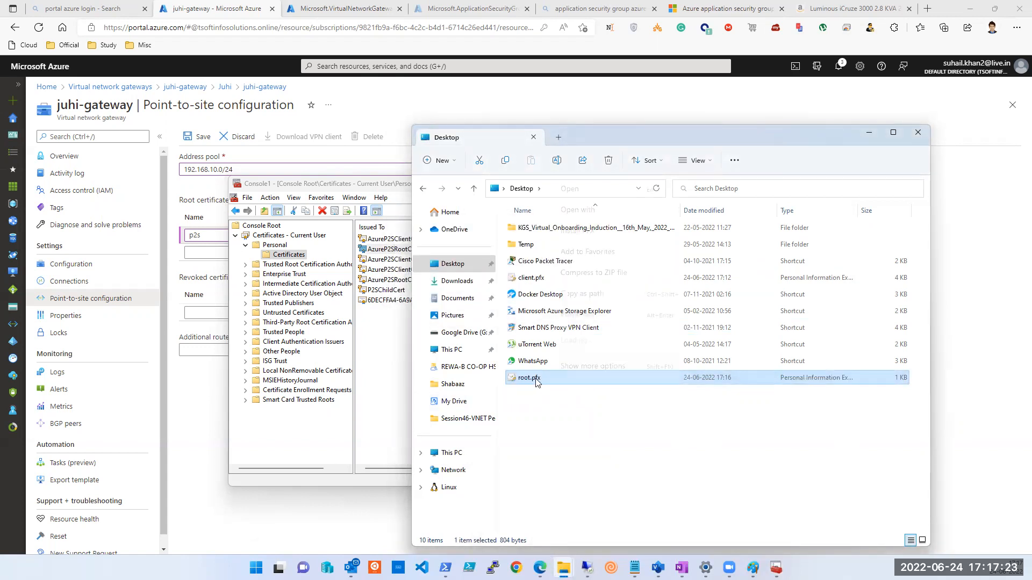
View the renamed root.pfx in Notepad, then close it.
right_click(536, 379)
mouse_move(612, 245)
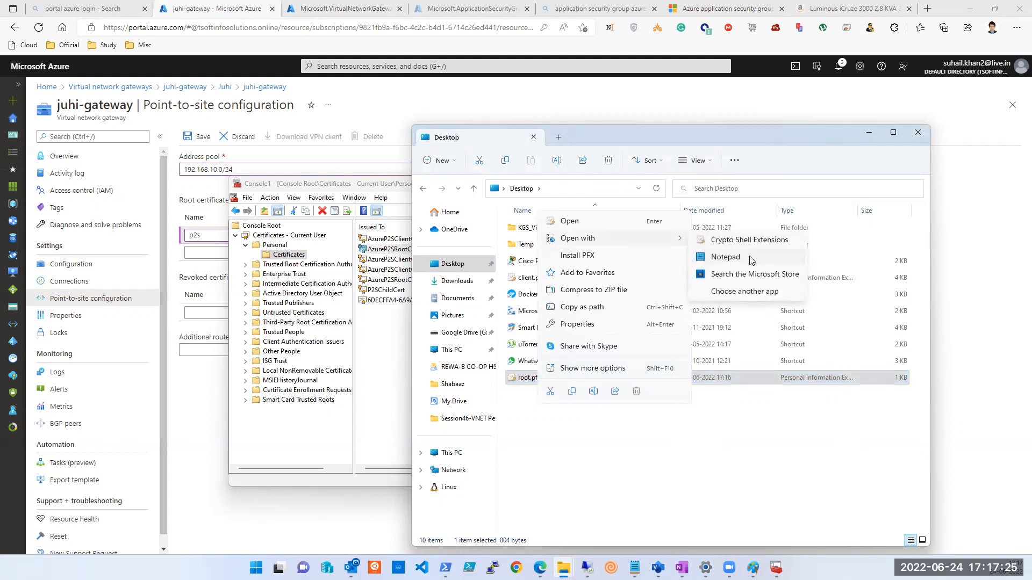
left_click(740, 259)
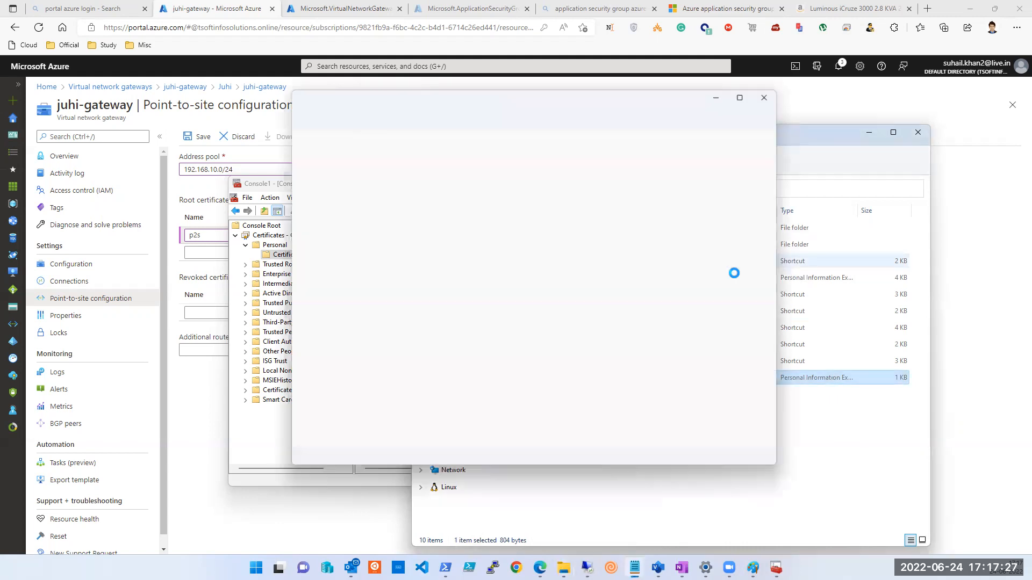
left_click(767, 96)
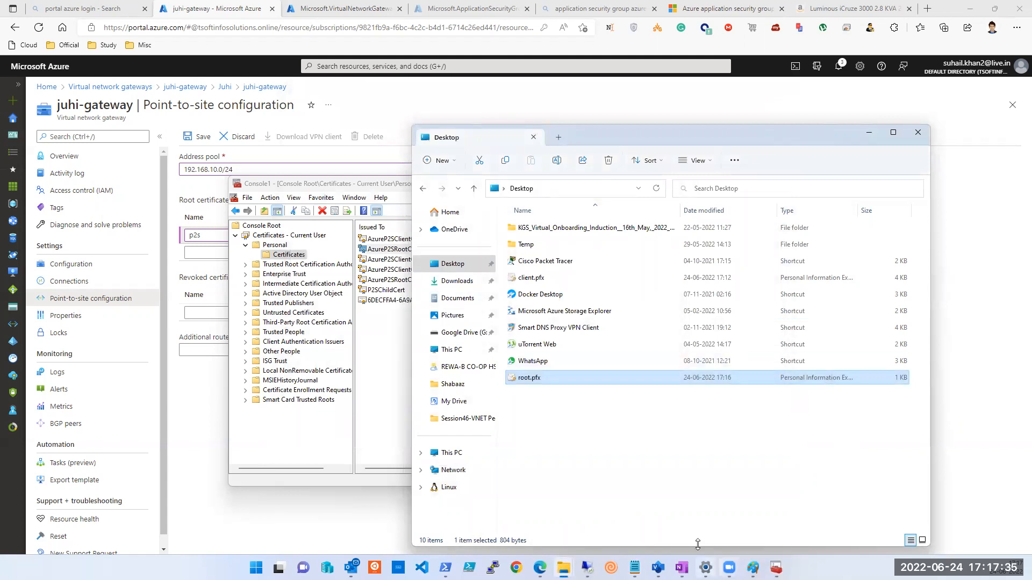
Export AzureP2SRootCert without private key in Base-64 encoded X.509 format.
right_click(378, 250)
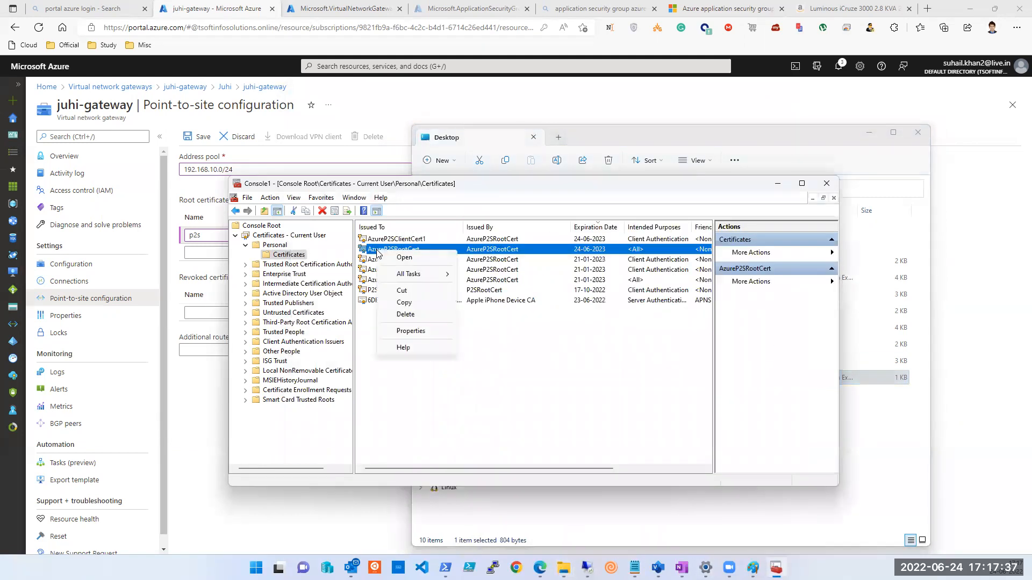
mouse_move(420, 275)
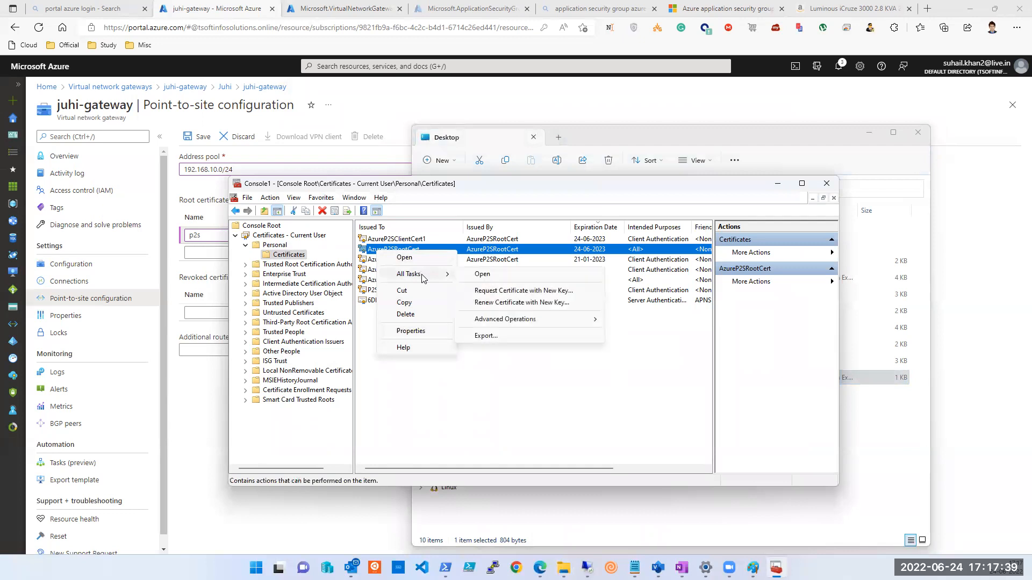
left_click(514, 336)
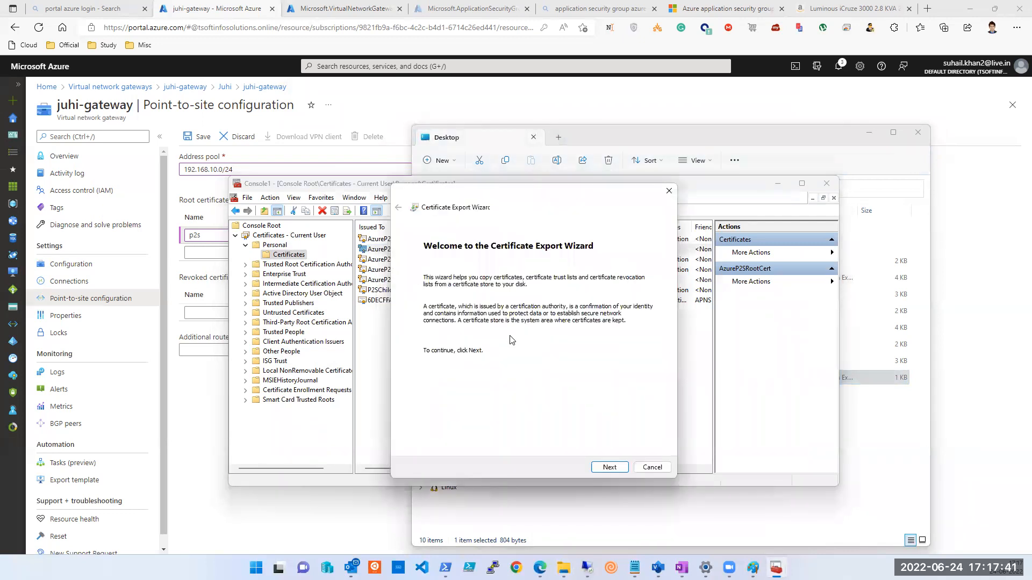
left_click(610, 467)
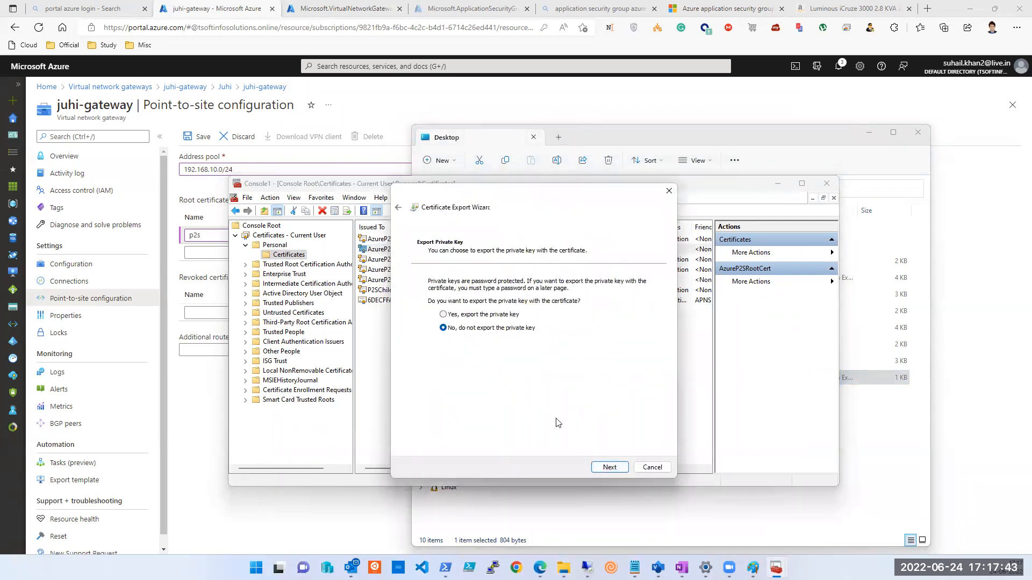
left_click(609, 467)
left_click(475, 310)
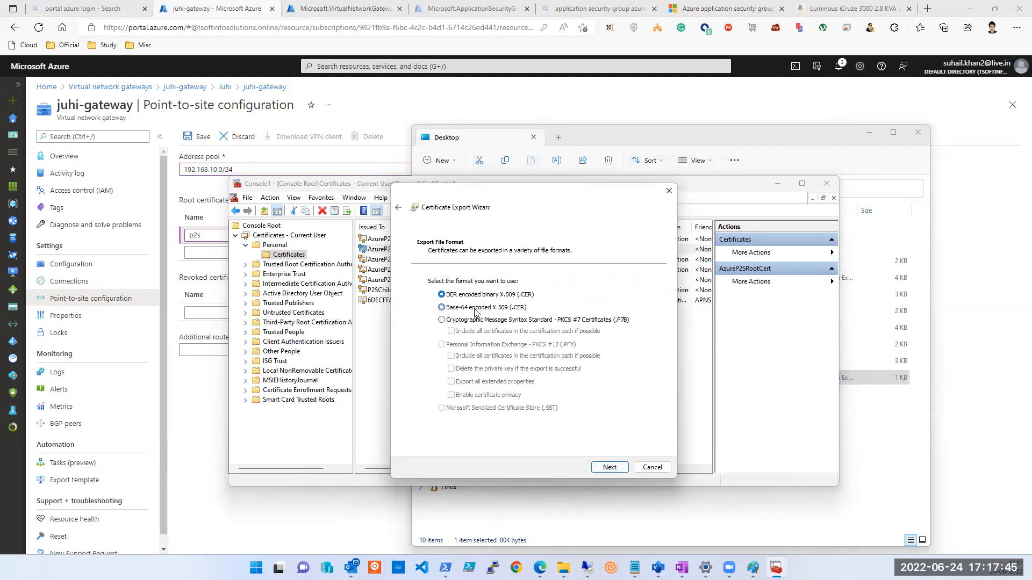
left_click(610, 467)
Save the Base-64 export to the Desktop as root.pfx, replacing the existing file.
left_click(622, 293)
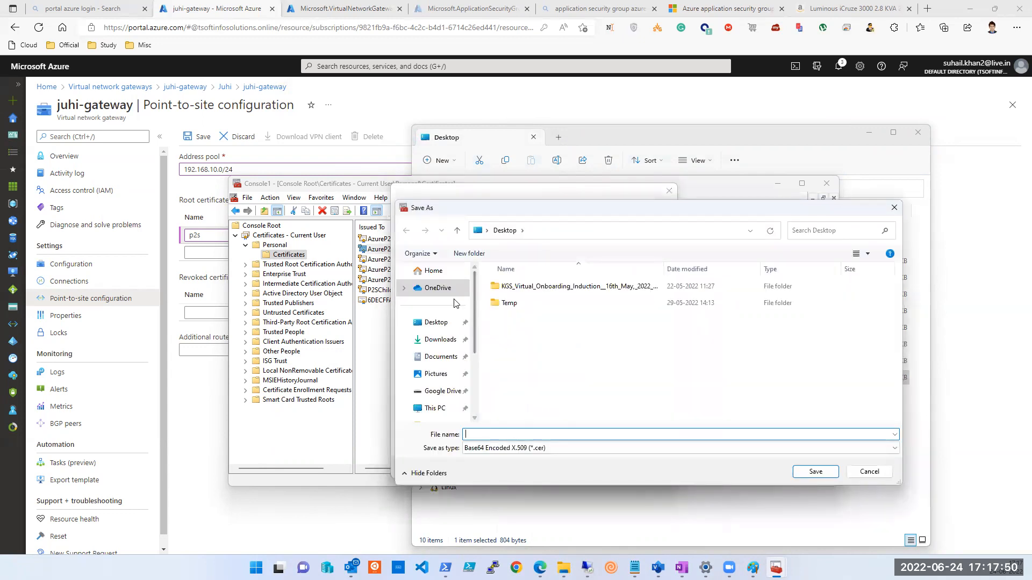
left_click(425, 321)
left_click(530, 437)
type("root")
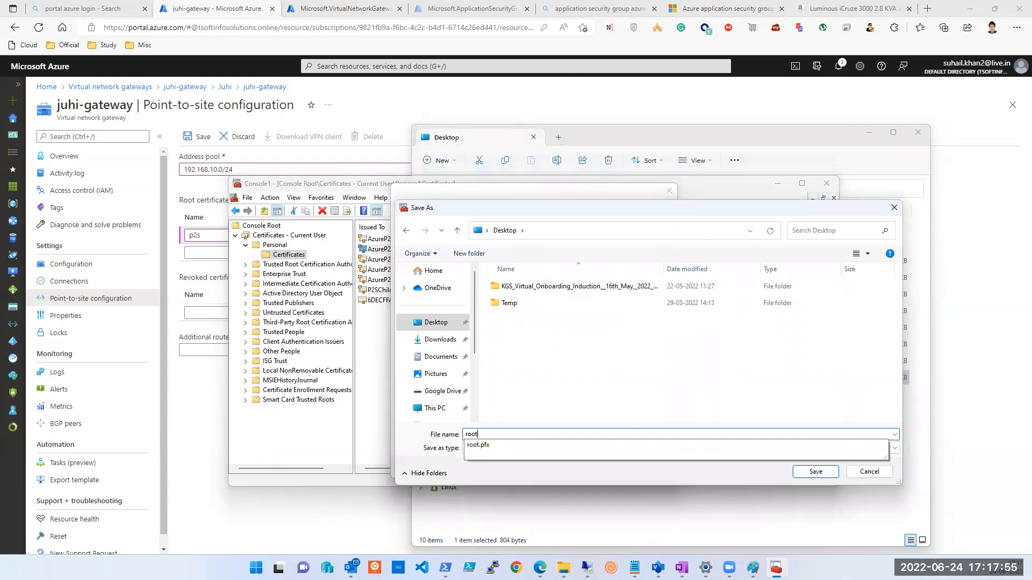
left_click(503, 453)
left_click(503, 452)
left_click(484, 469)
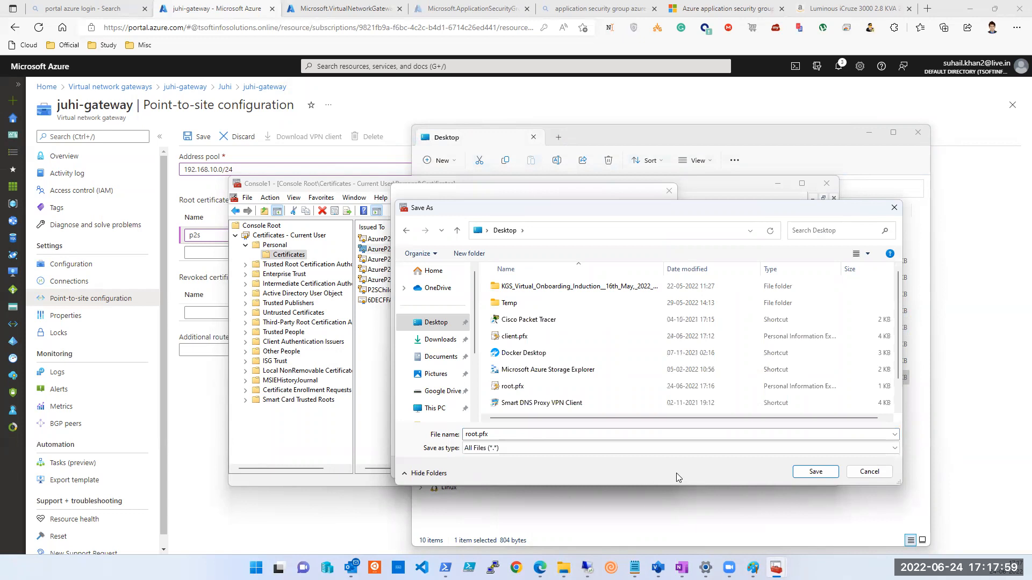
left_click(812, 473)
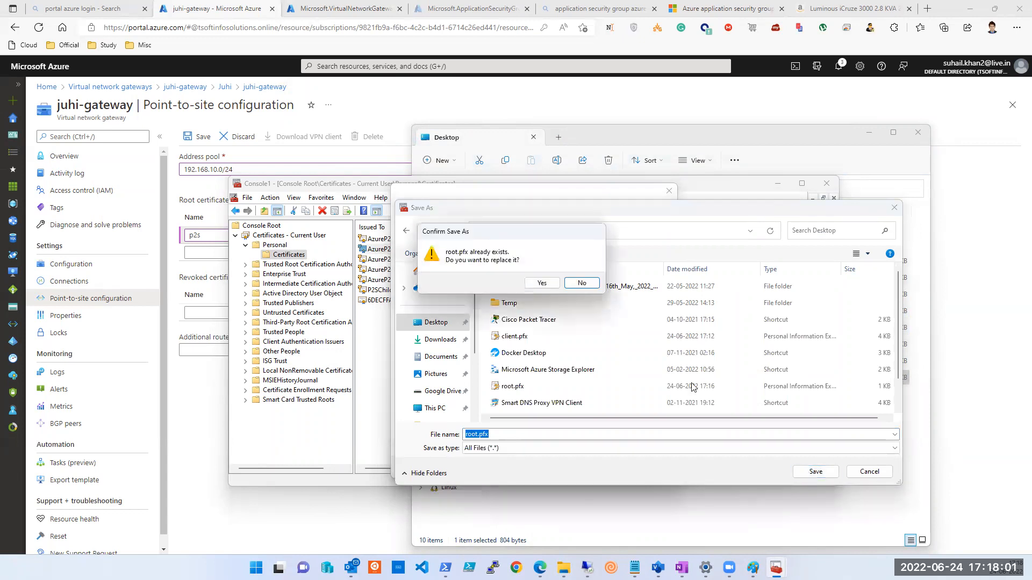
left_click(542, 283)
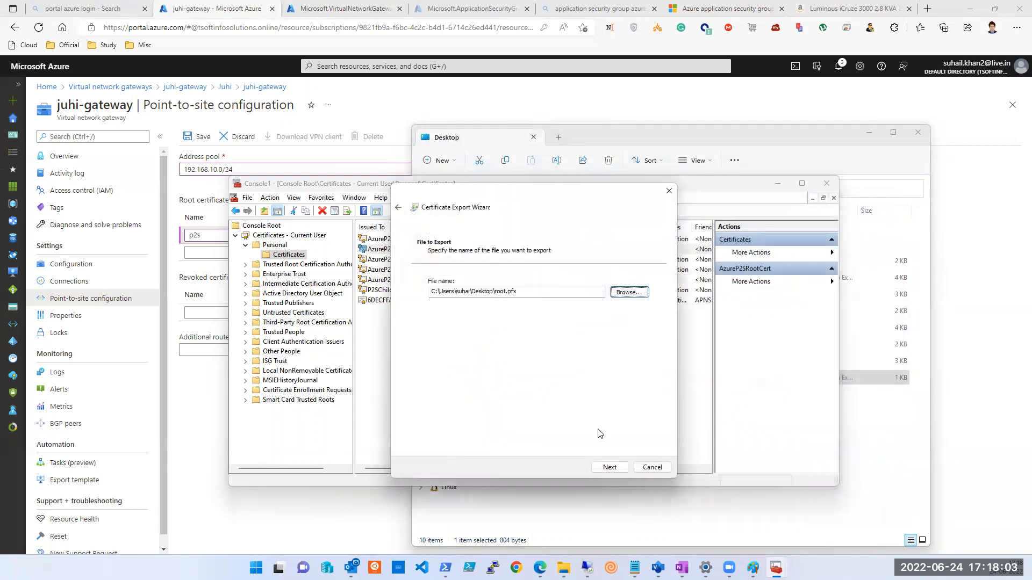
left_click(616, 468)
left_click(616, 469)
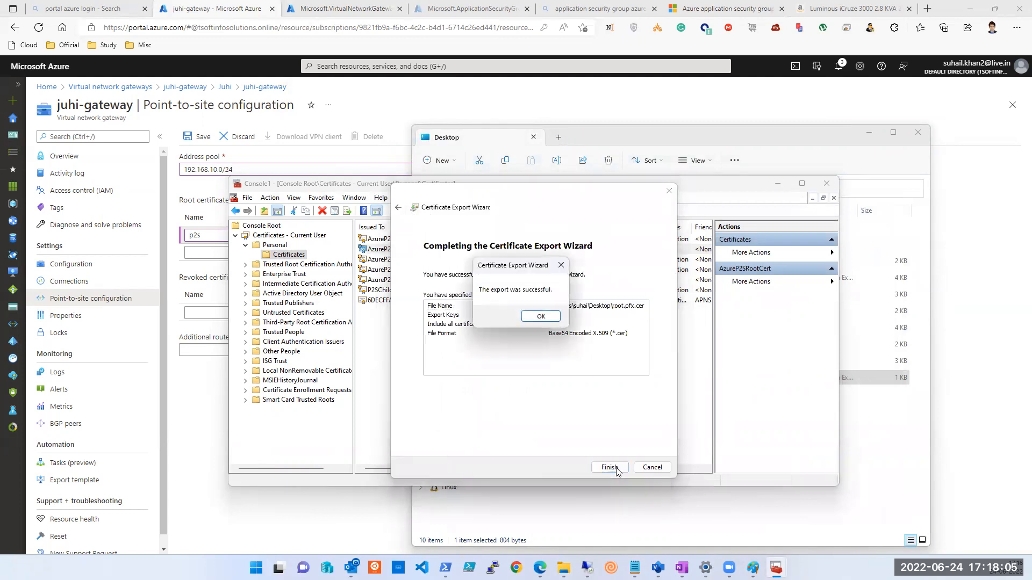
left_click(540, 316)
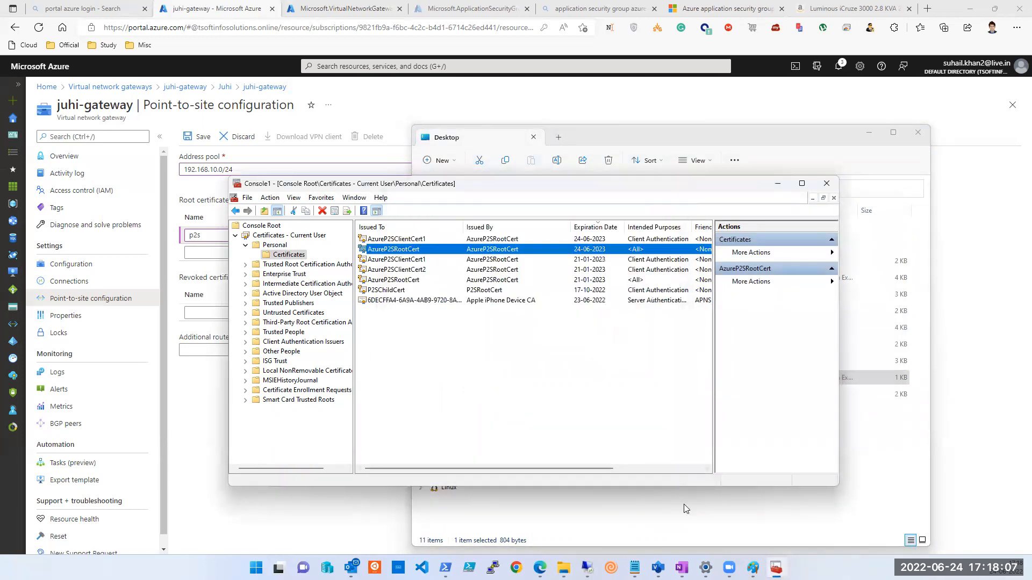
Open root.pfx.cer in Notepad and copy its base64 certificate body.
left_click(707, 521)
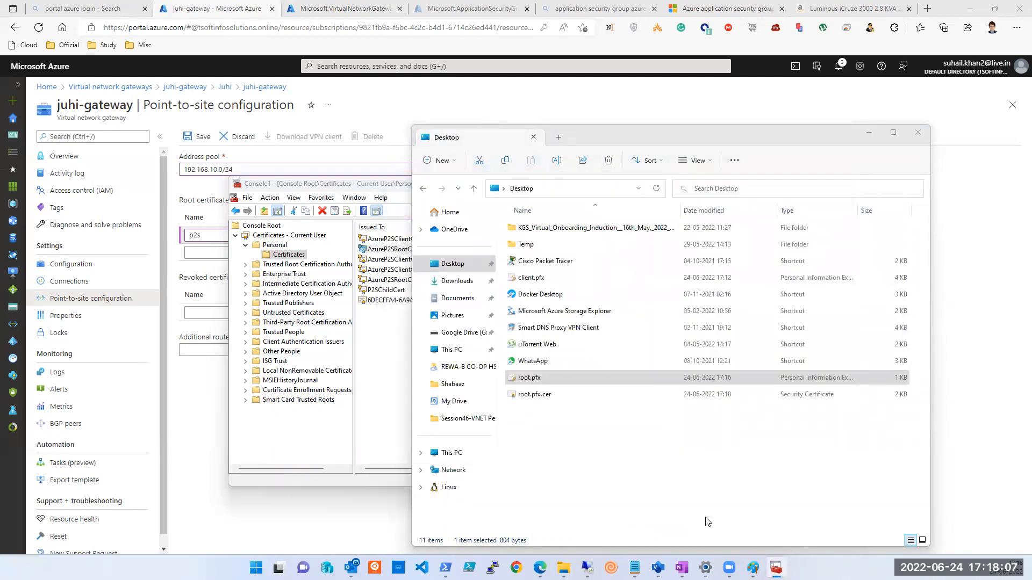
right_click(536, 399)
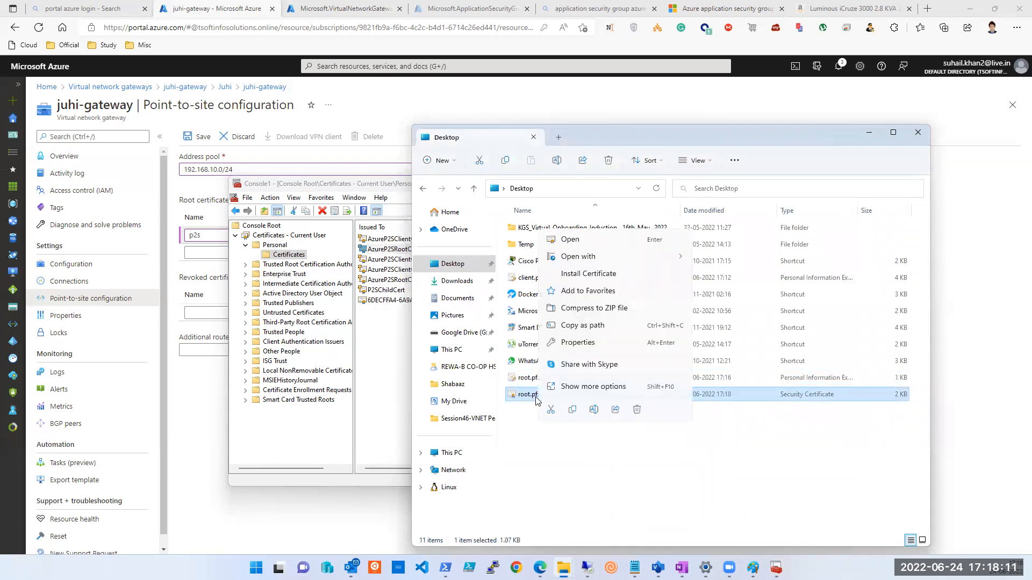
mouse_move(581, 257)
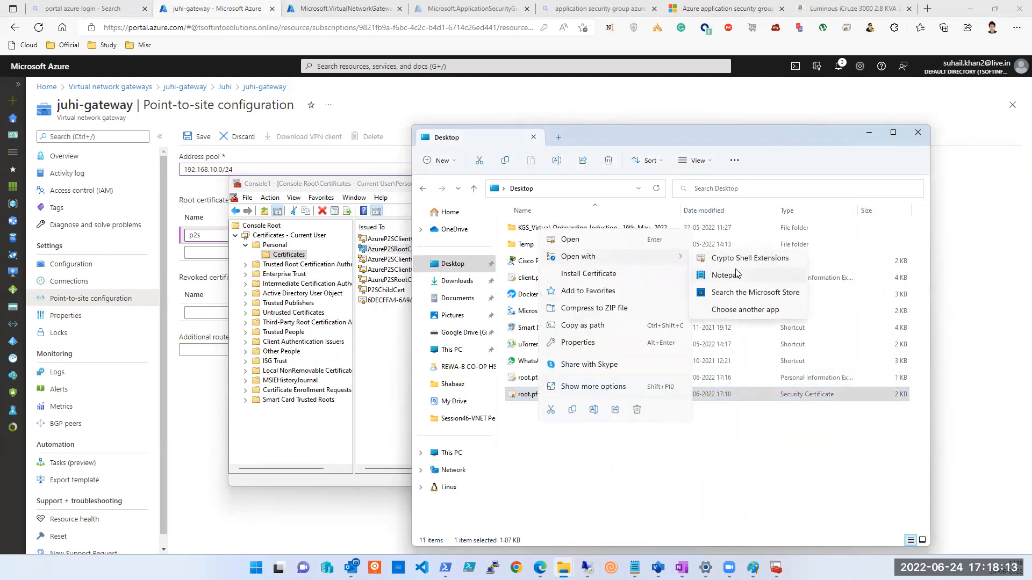
left_click(738, 272)
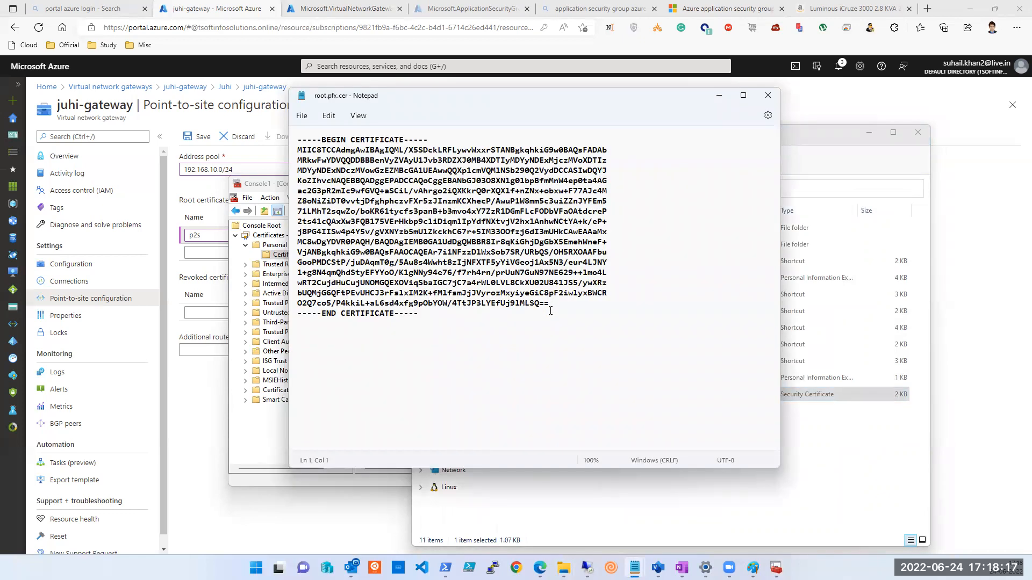
left_click_drag(551, 306, 285, 152)
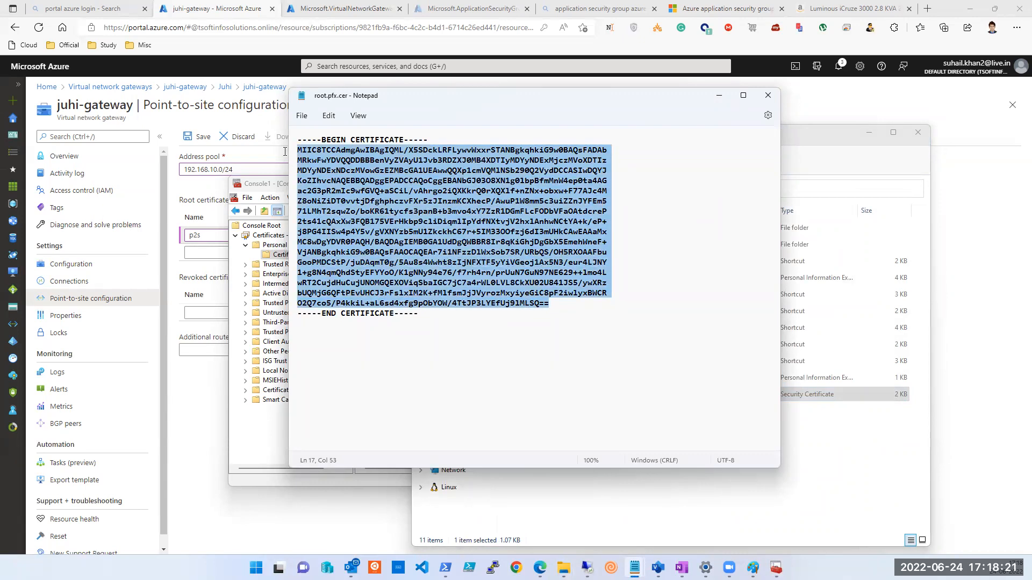
right_click(330, 158)
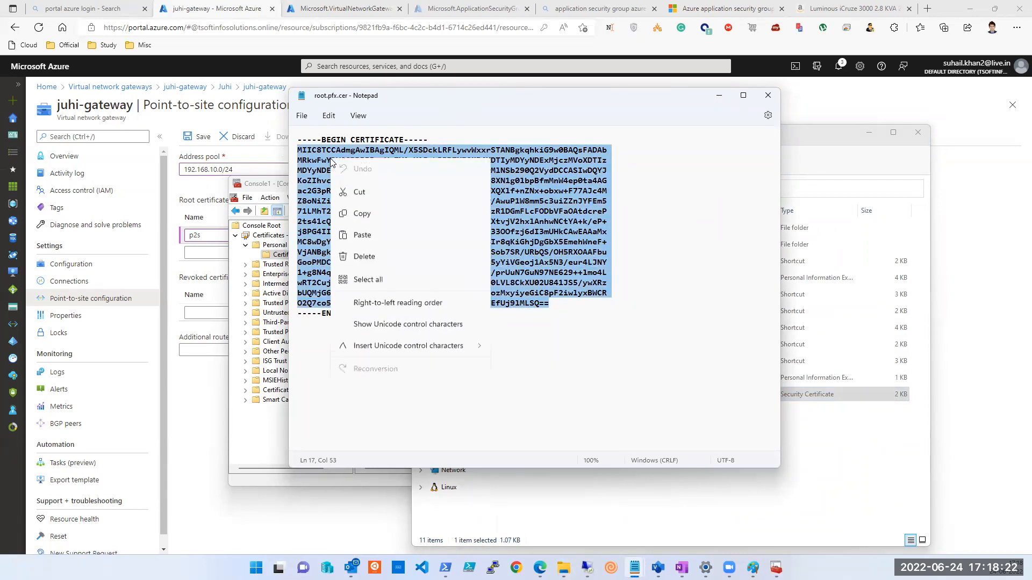
left_click(357, 216)
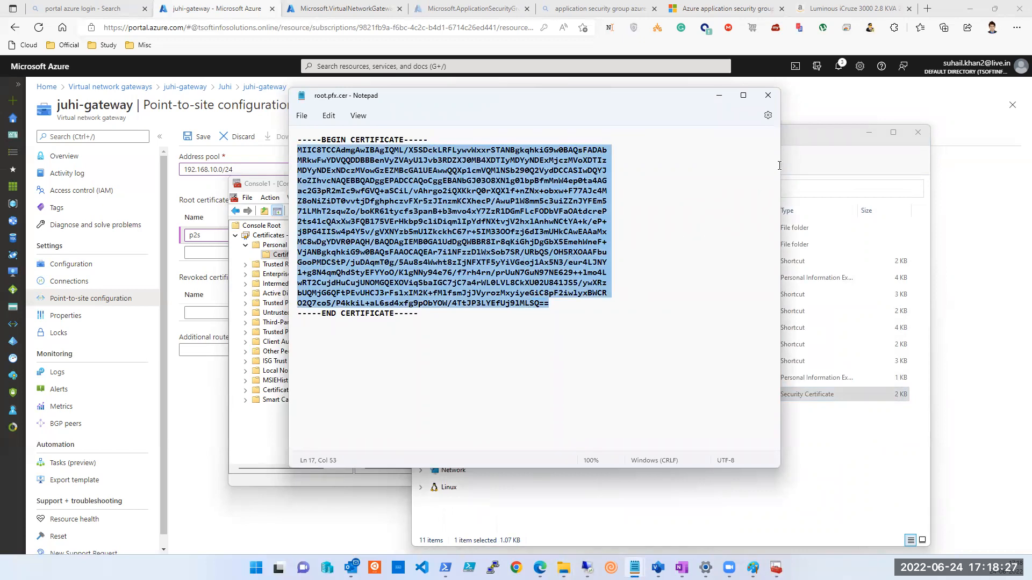
Copy the certificate text again and return to the Azure gateway page.
left_click(814, 134)
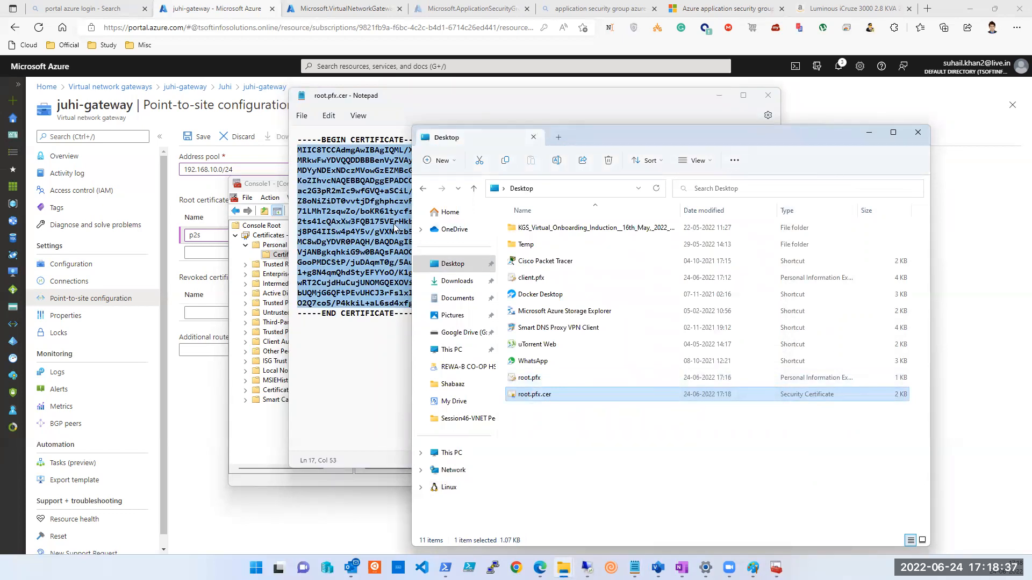
right_click(409, 252)
left_click(426, 280)
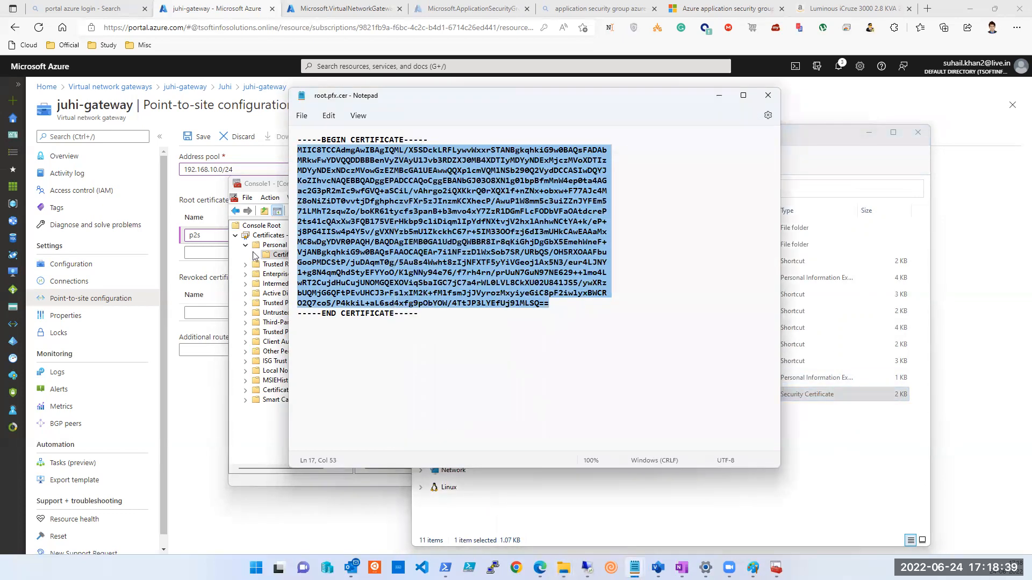
left_click(182, 210)
Paste the copied certificate text into p2s's Public certificate data field.
left_click(445, 237)
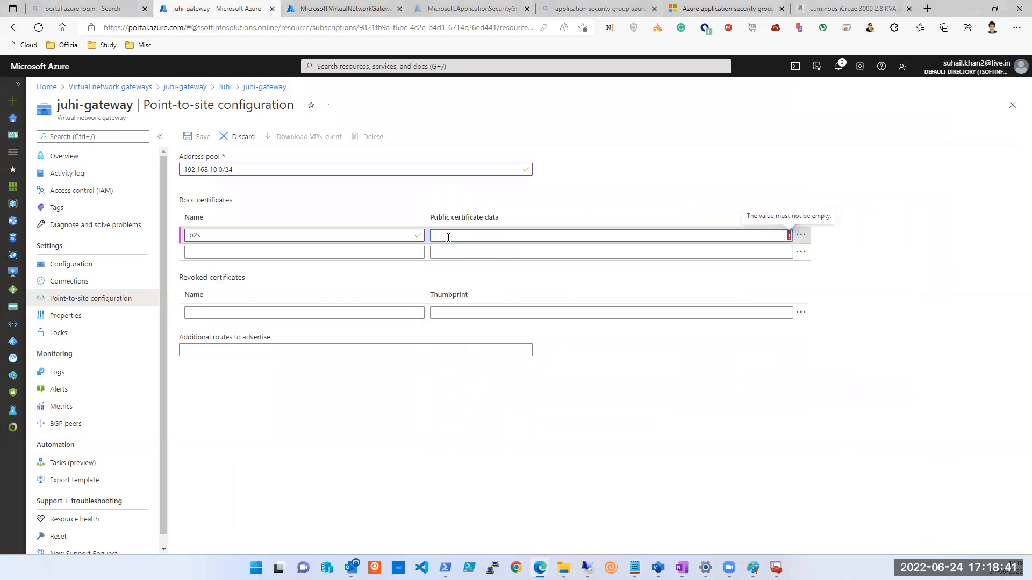
key("ctrl+v")
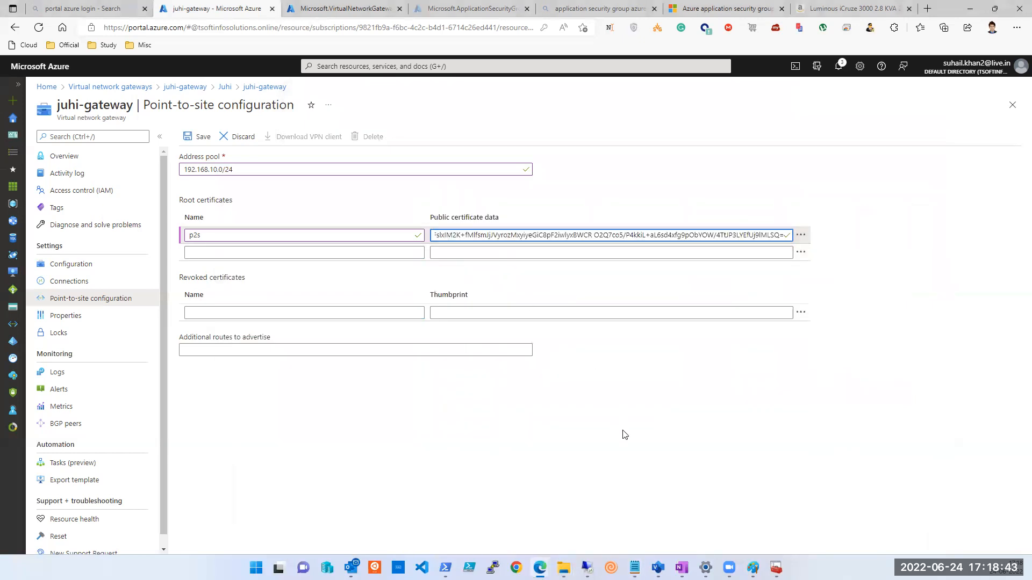
mouse_move(565, 567)
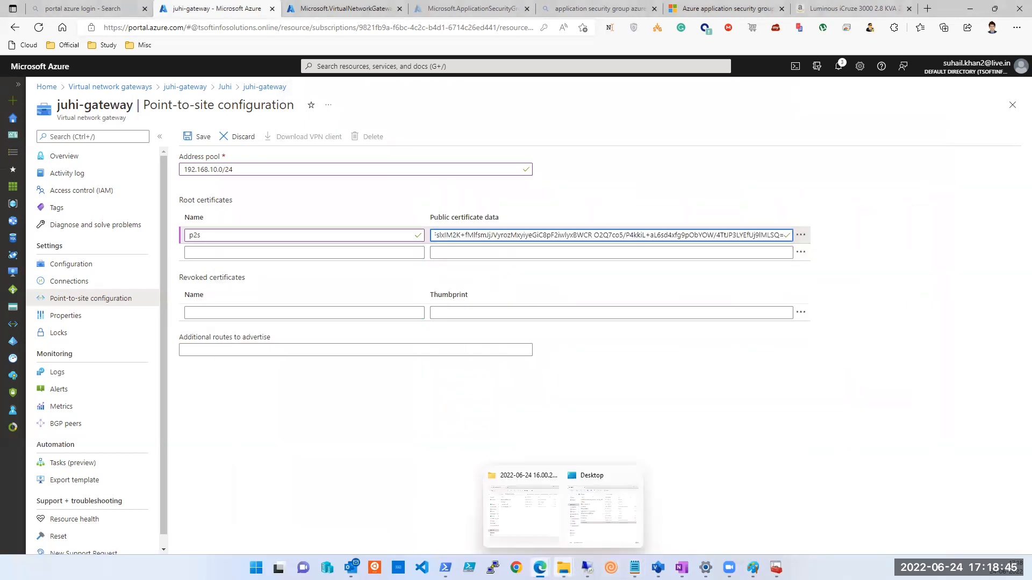
left_click(601, 535)
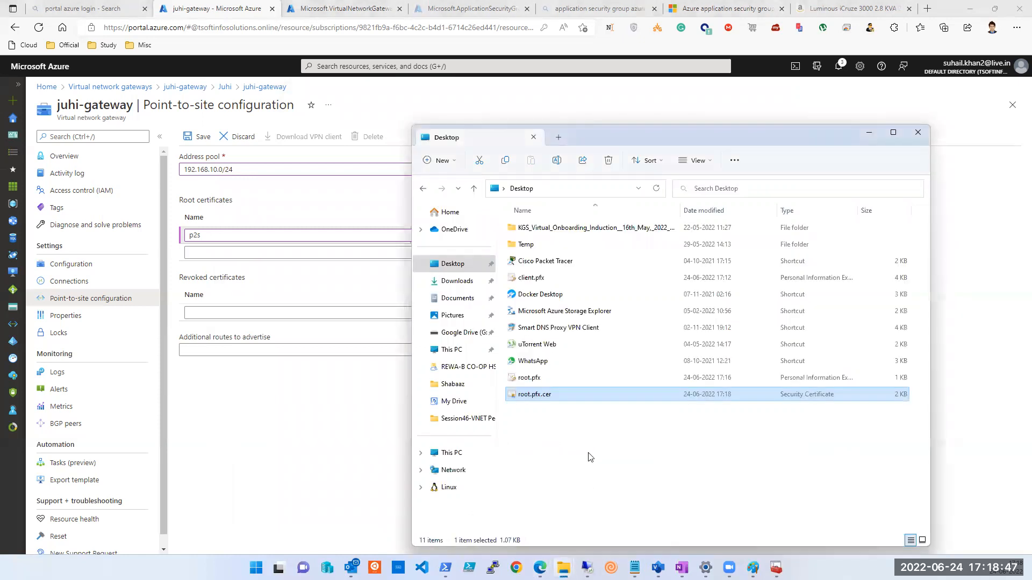
View root.pfx in Notepad, close the garbled text, and return to the browser.
right_click(542, 380)
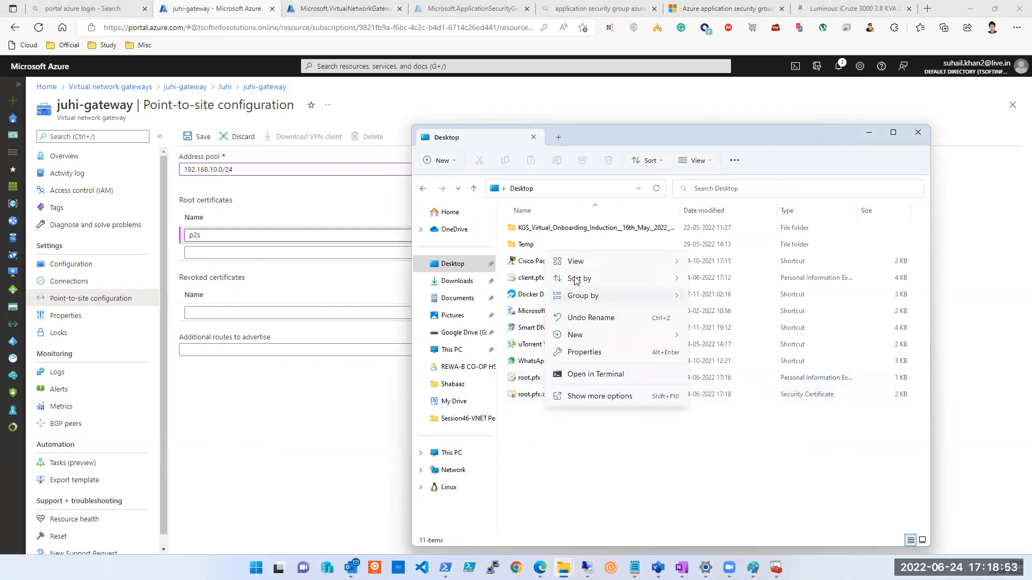
left_click(531, 379)
right_click(530, 377)
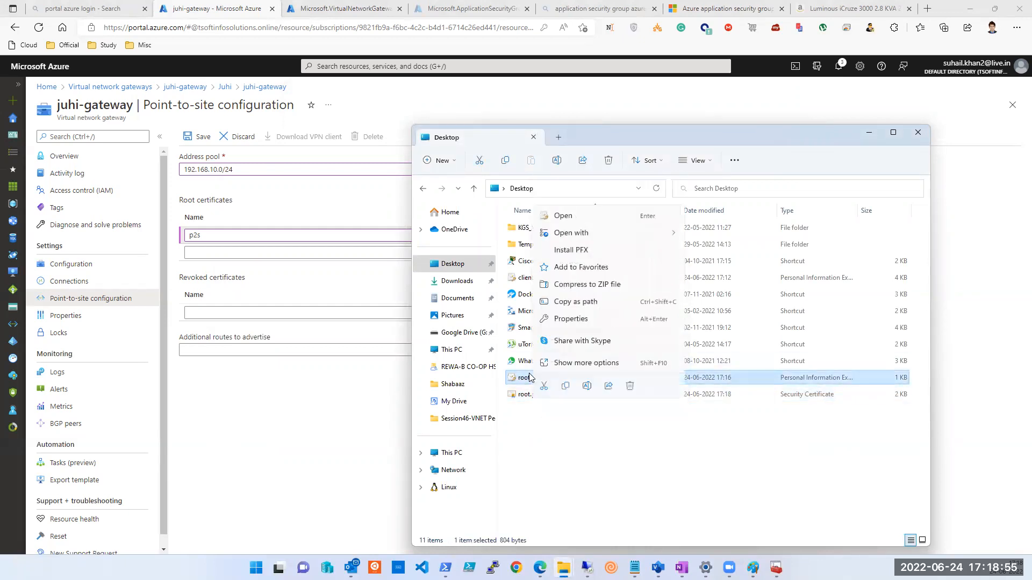
mouse_move(588, 233)
left_click(715, 251)
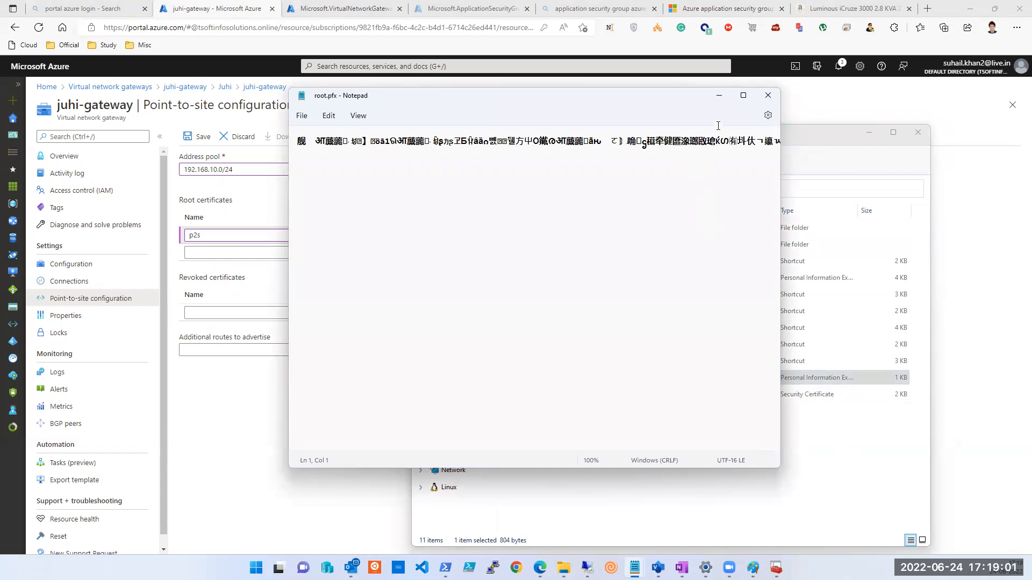
left_click(768, 96)
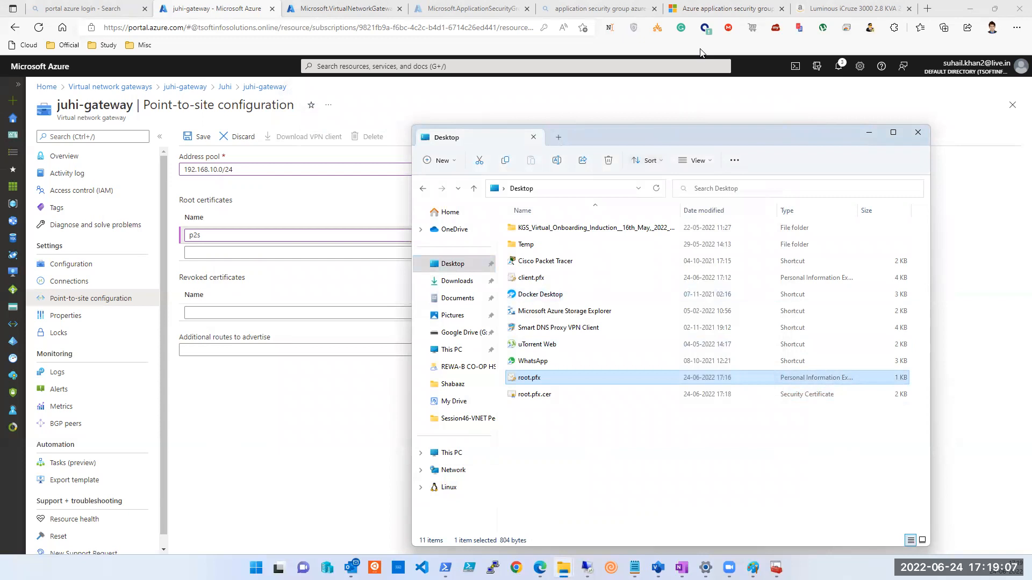
left_click(512, 19)
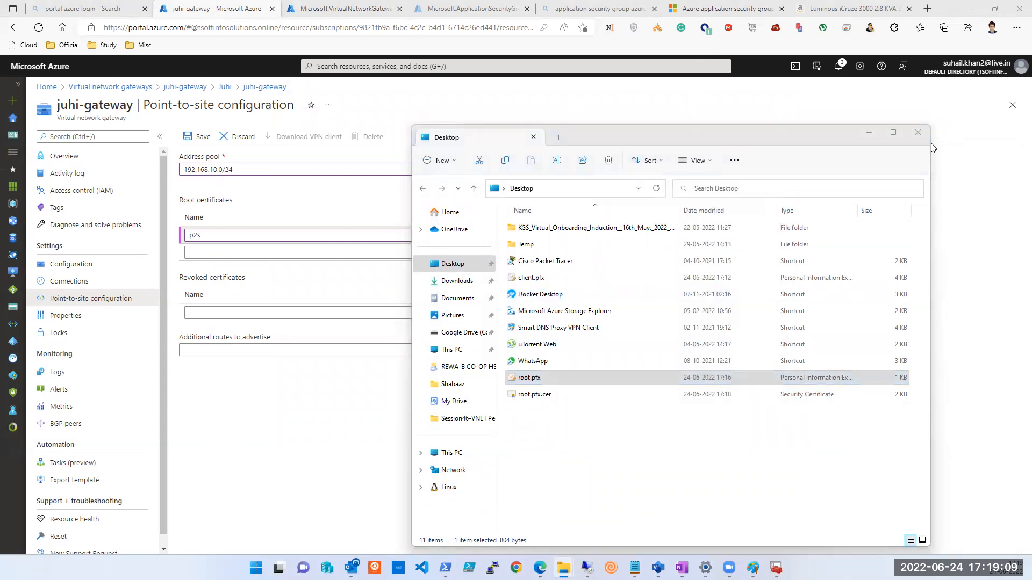
Save juhi-gateway's point-to-site settings with the p2s certificate, then show OneNote.
left_click(866, 132)
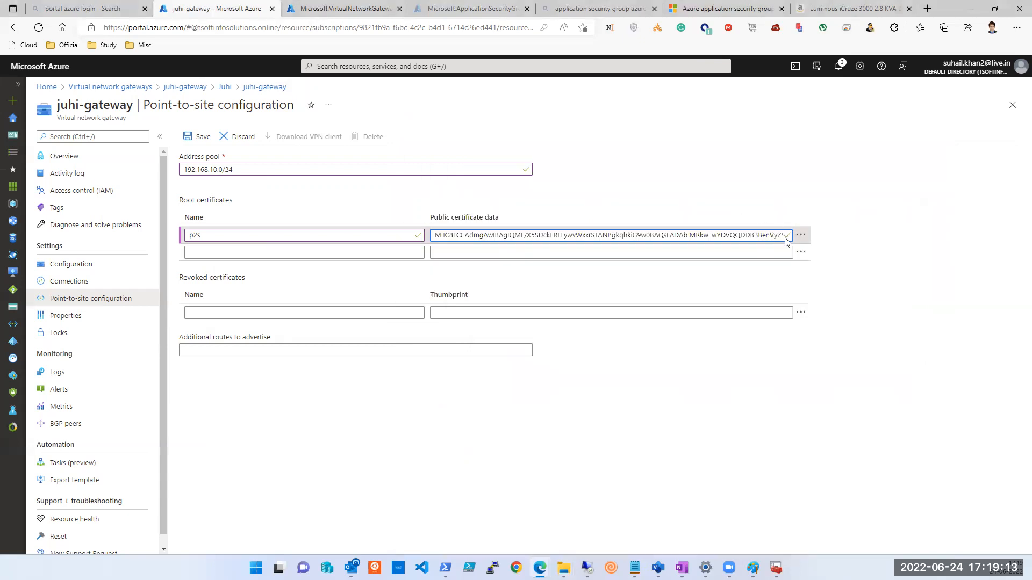
left_click(200, 140)
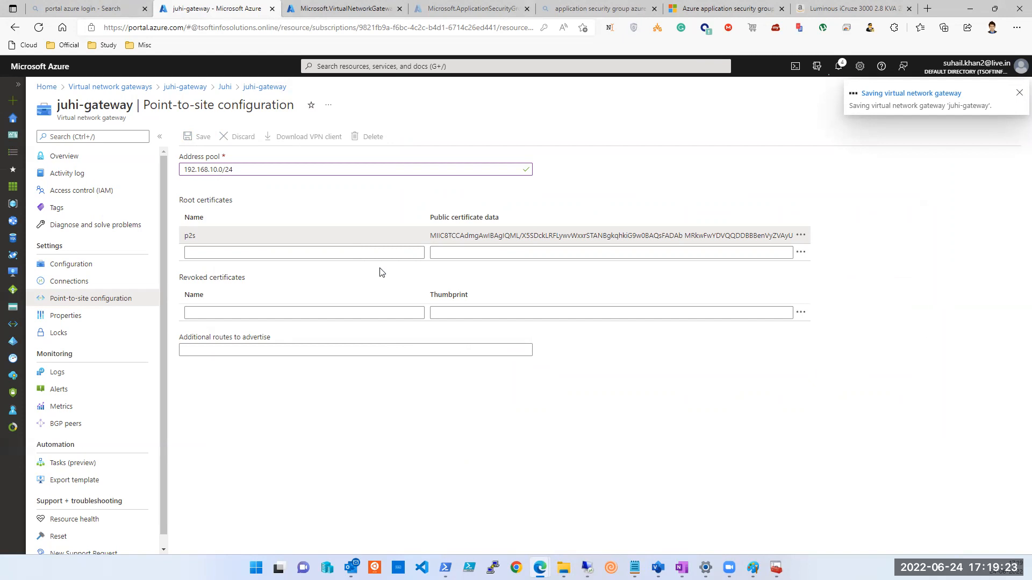
left_click(682, 568)
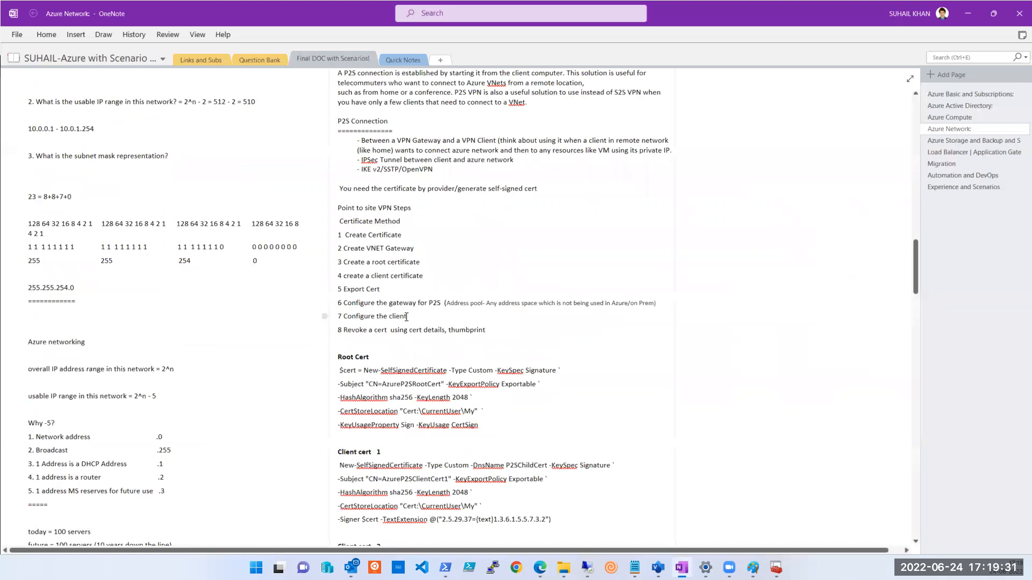
Follow the apps.microsoft.com Azure VPN Client link in the OneNote notes to its Store page.
scroll(406, 316, "down", 6)
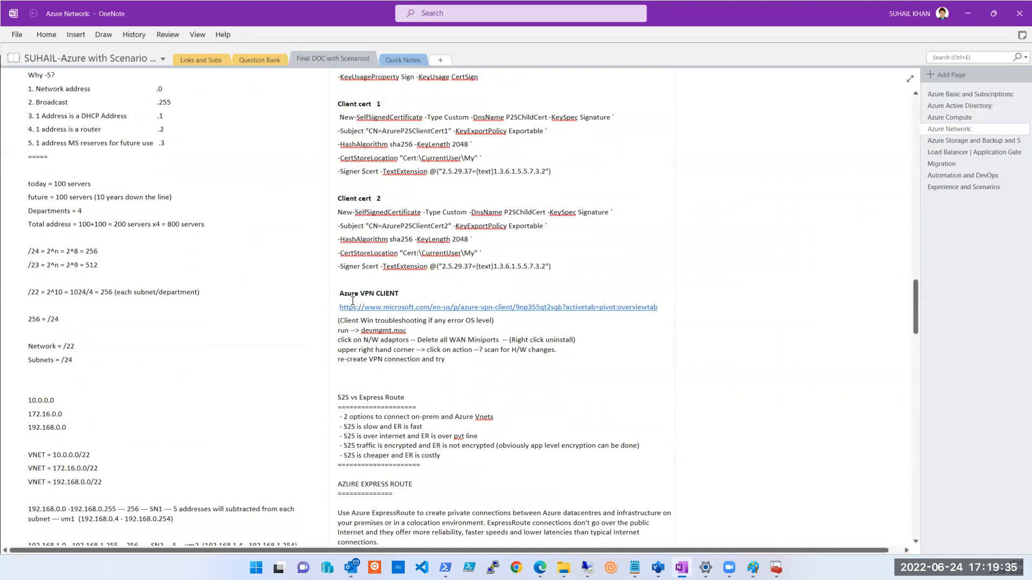
left_click(394, 306)
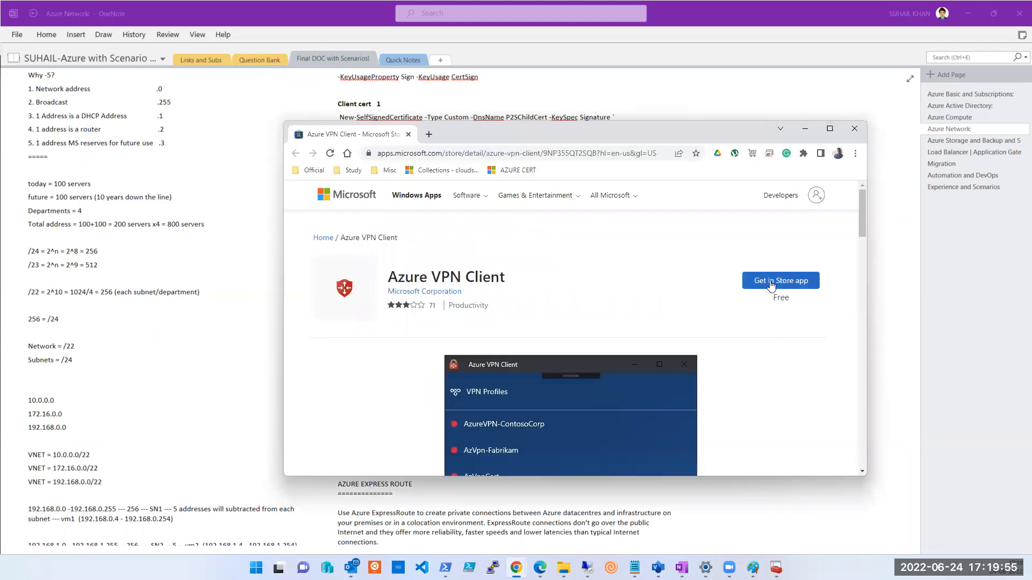
Get the free Azure VPN Client through Microsoft Store, install it, and launch it.
left_click(772, 285)
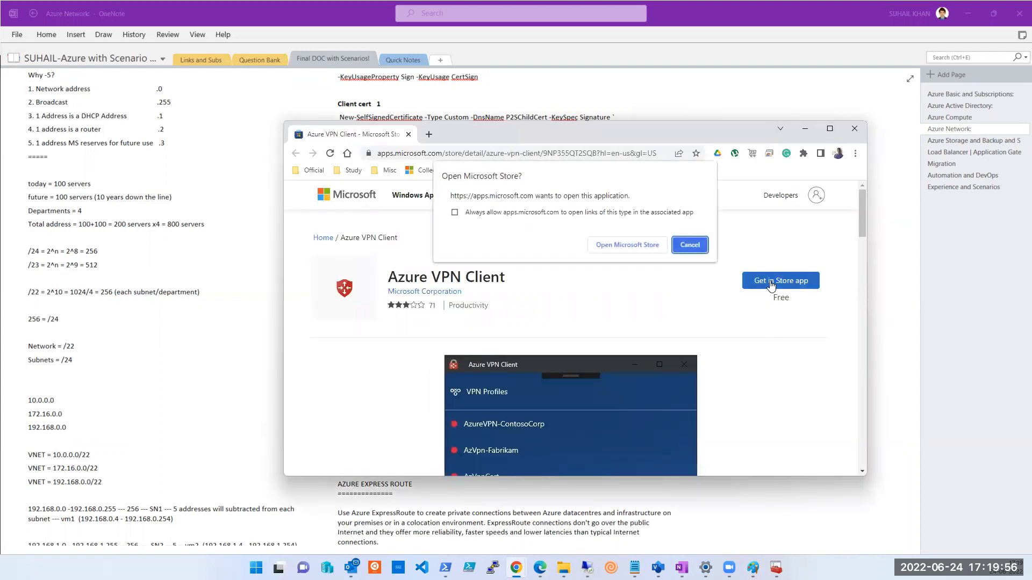
left_click(623, 243)
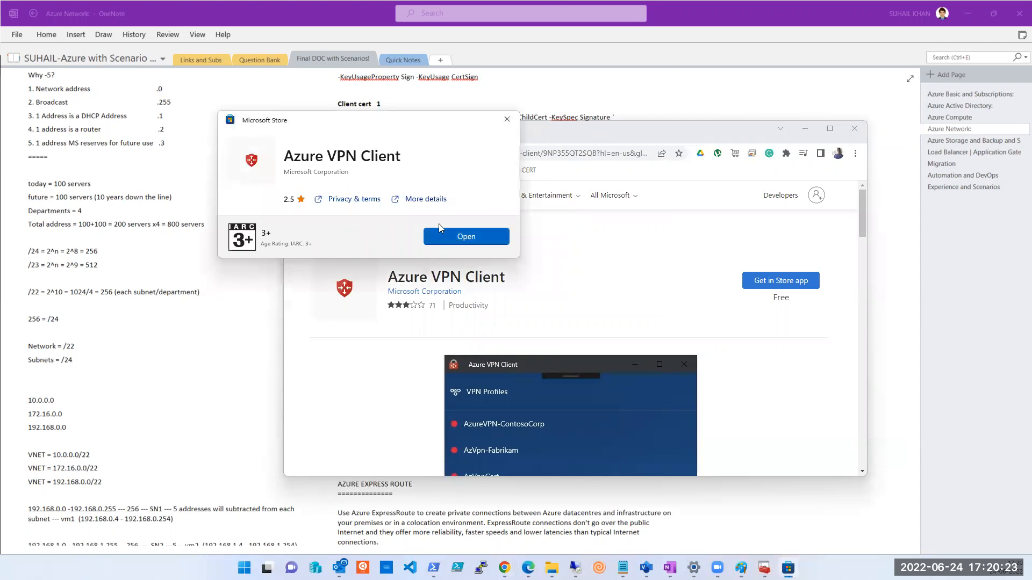
left_click(461, 229)
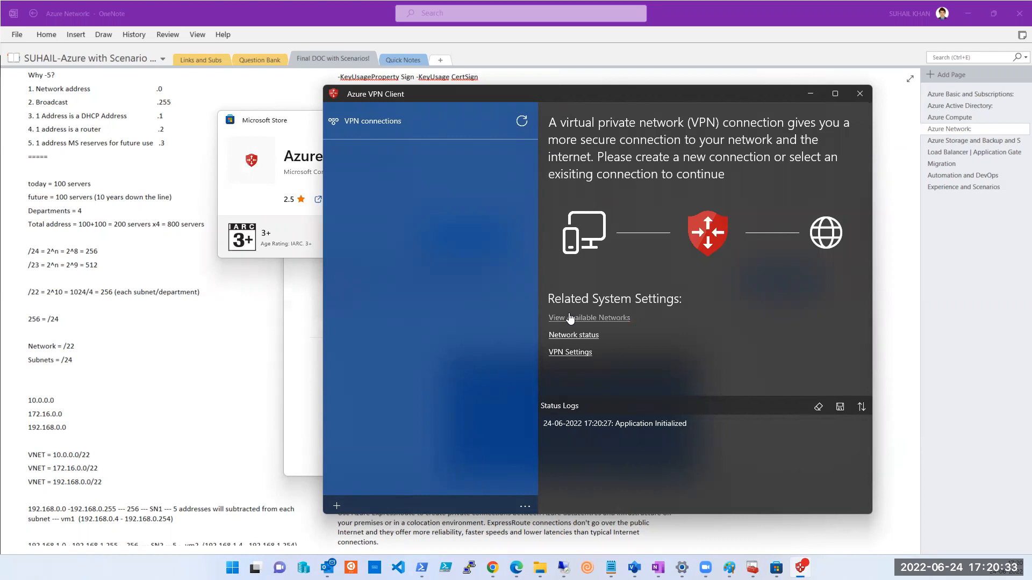
Refresh the empty VPN connections list in Azure VPN Client so 'Refreshing VPN connections' is logged.
left_click(523, 507)
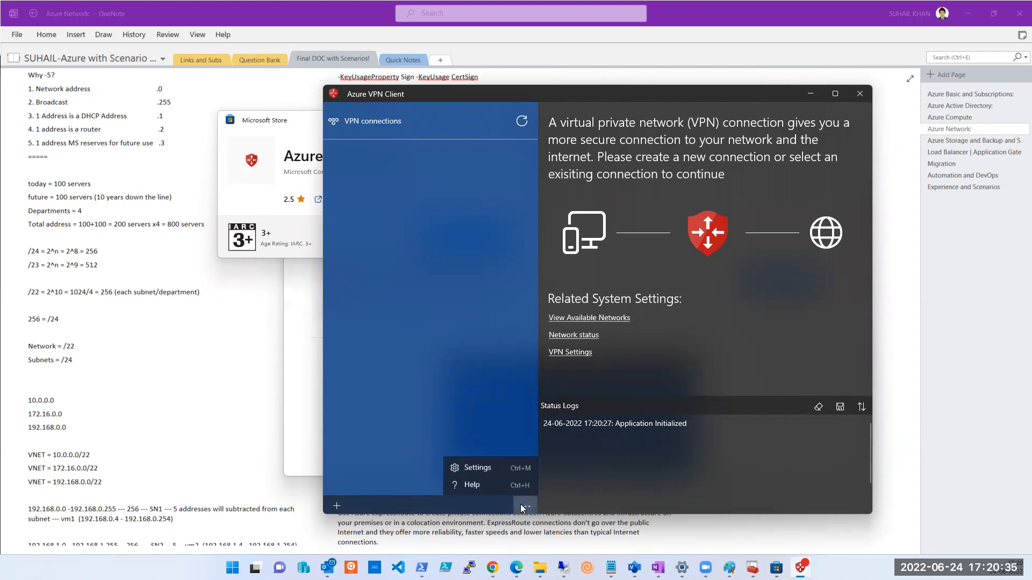
left_click(522, 122)
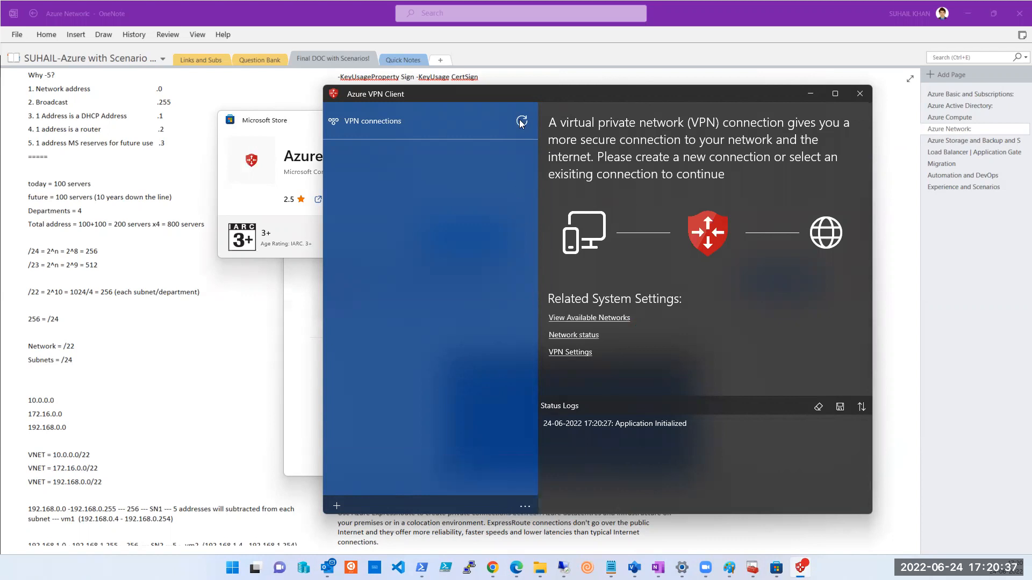
left_click(522, 122)
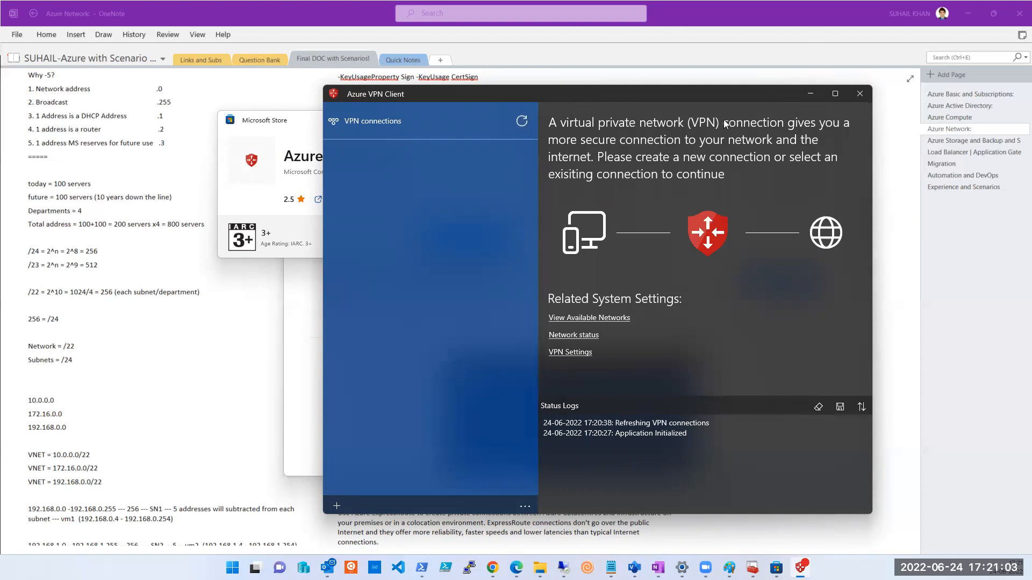
left_click(820, 34)
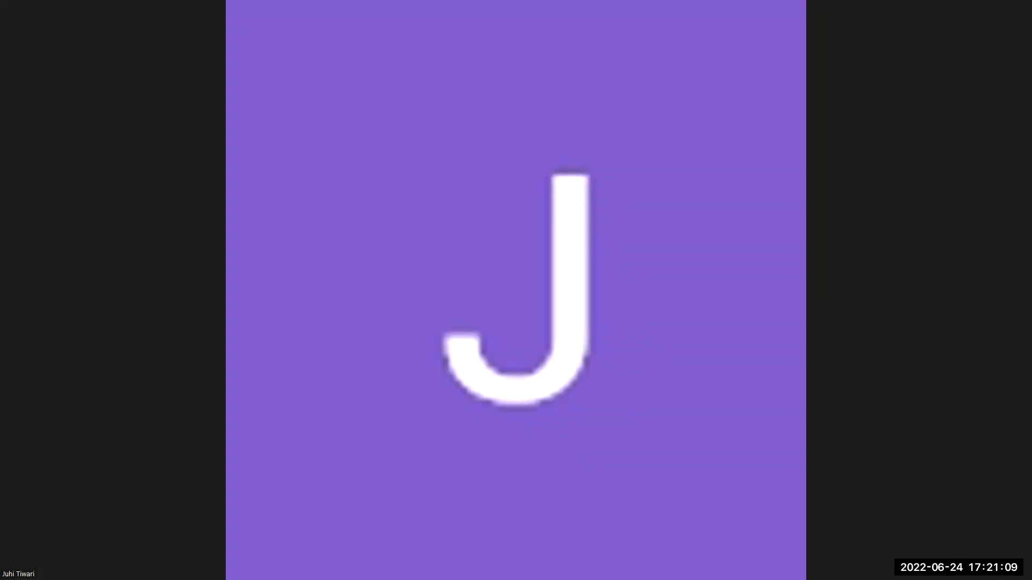